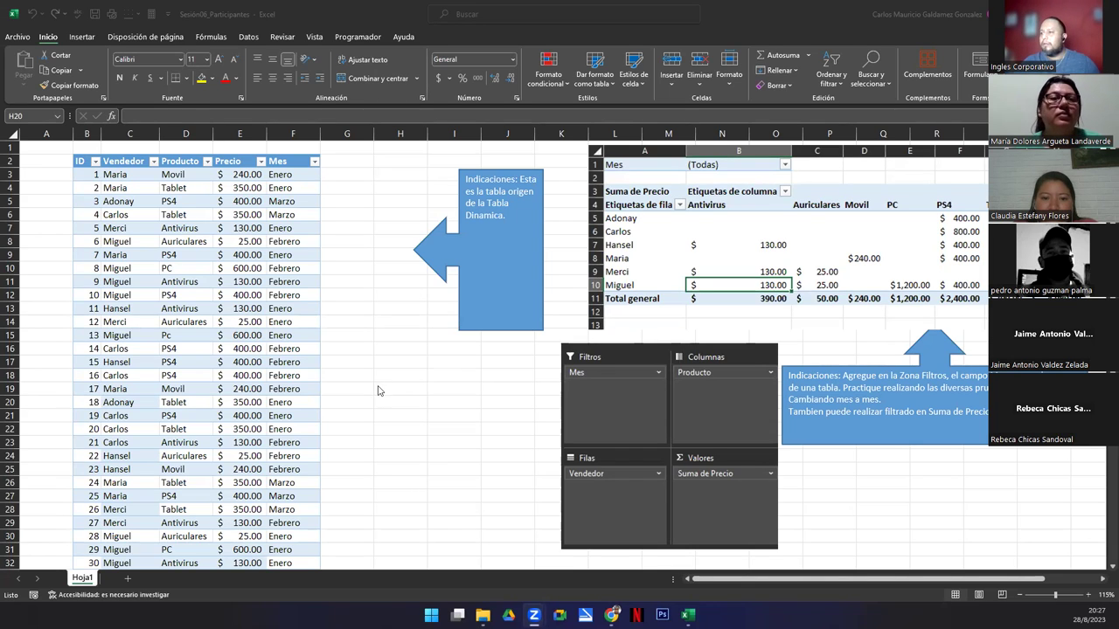
Check how far the source table's ID column extends, from its first record to its last.
left_click(89, 176)
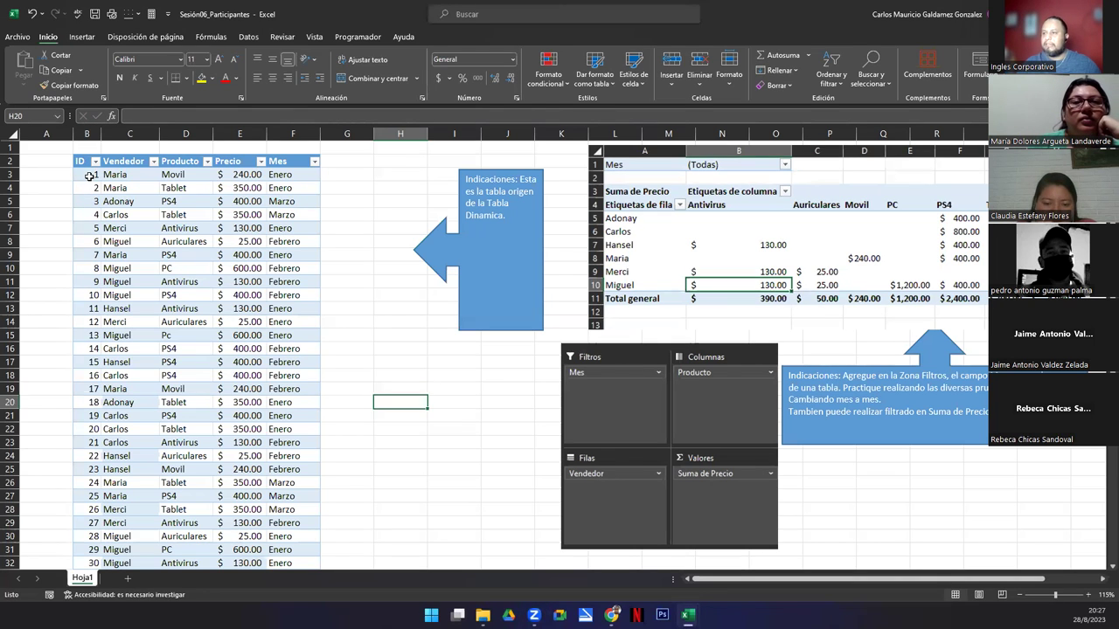
key("ctrl+shift+Down")
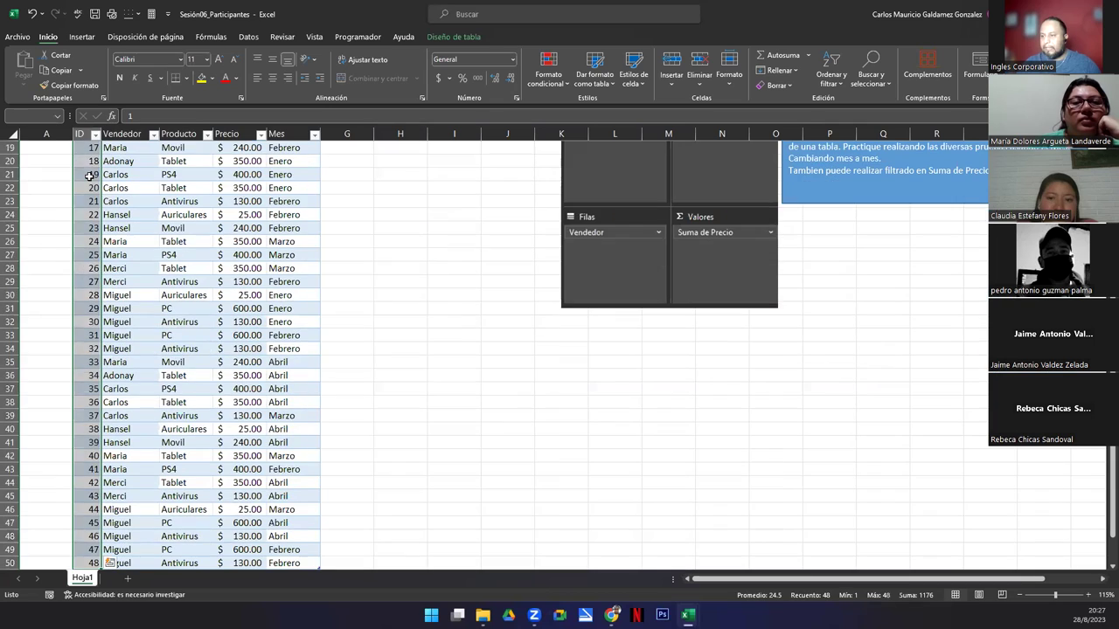
key("ctrl+shift+Up")
key("ctrl+Down")
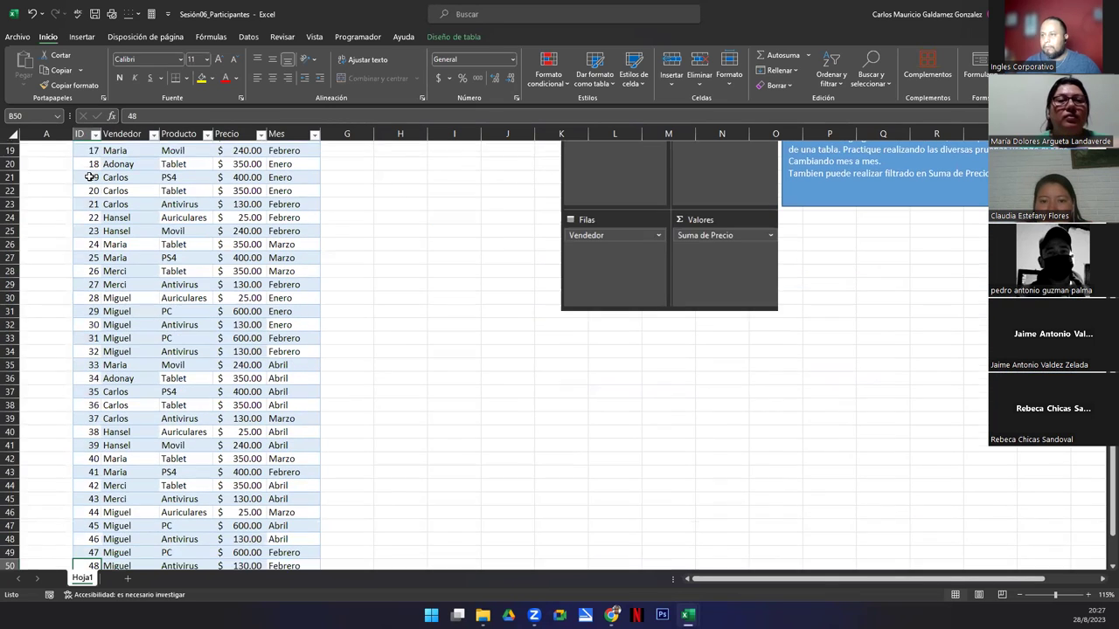
scroll(89, 176, "down", 1)
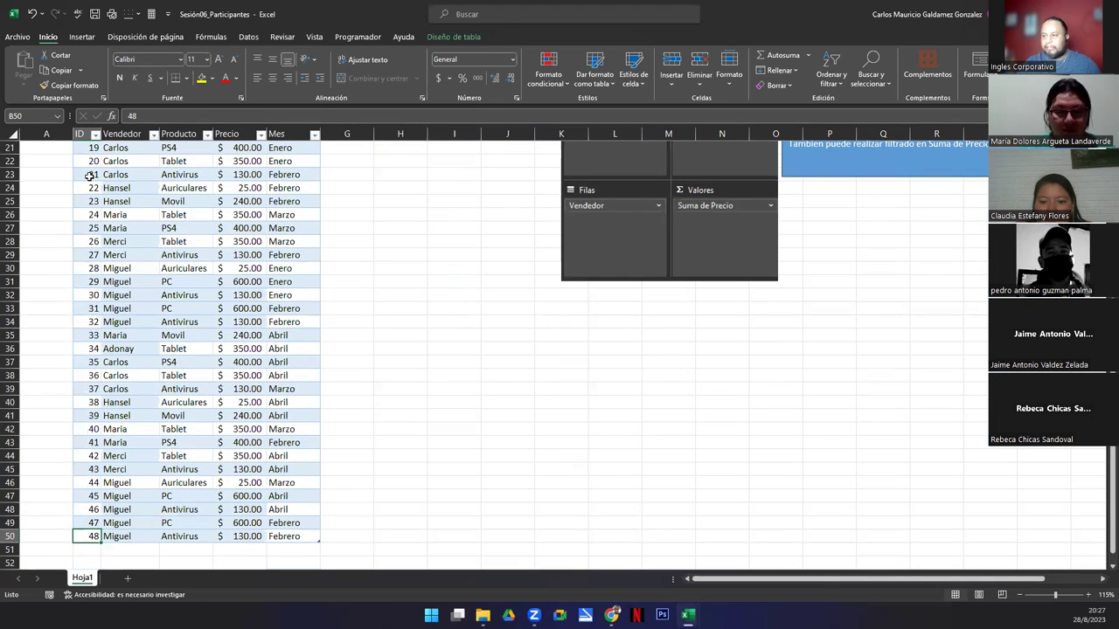
key("ctrl+Up")
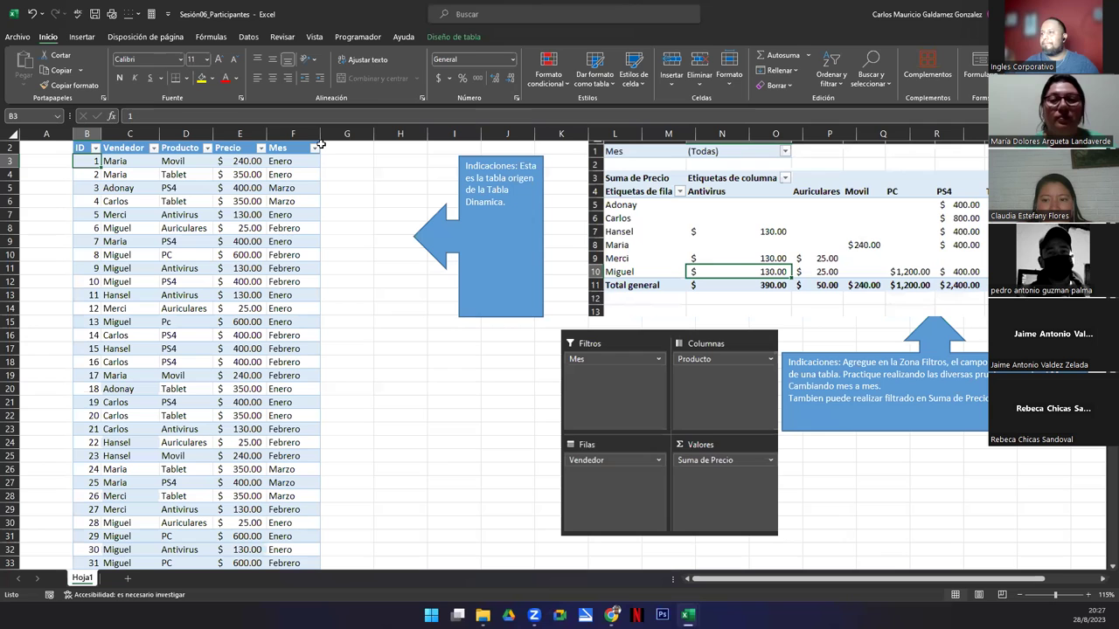
Autofit the Precio and Mes columns of the source table and slightly narrow the Vendedor column.
double_click(267, 135)
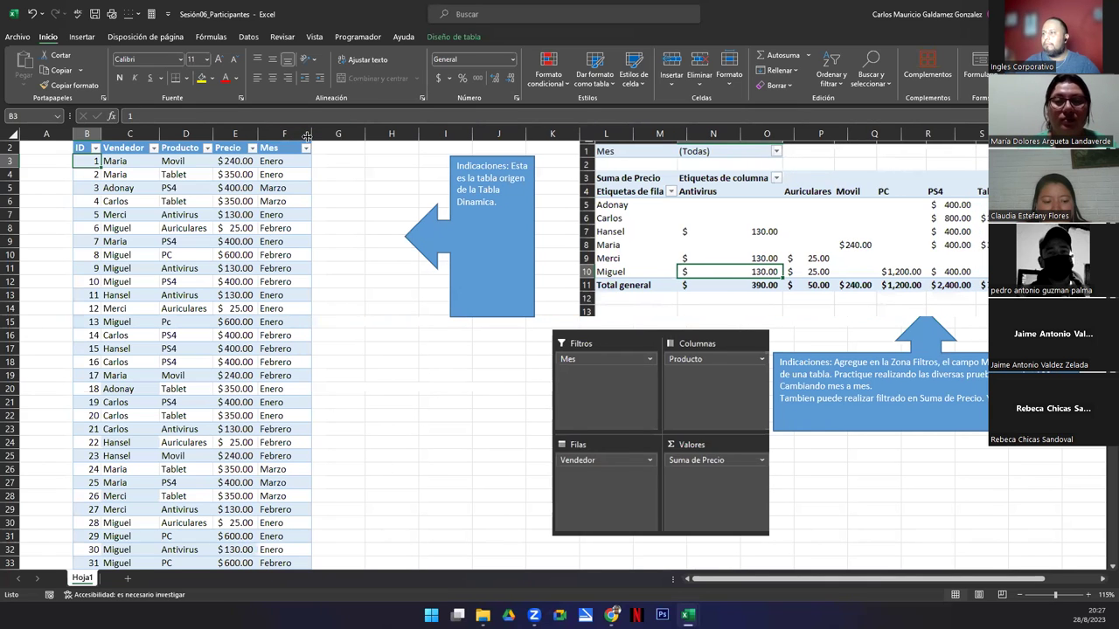
double_click(306, 134)
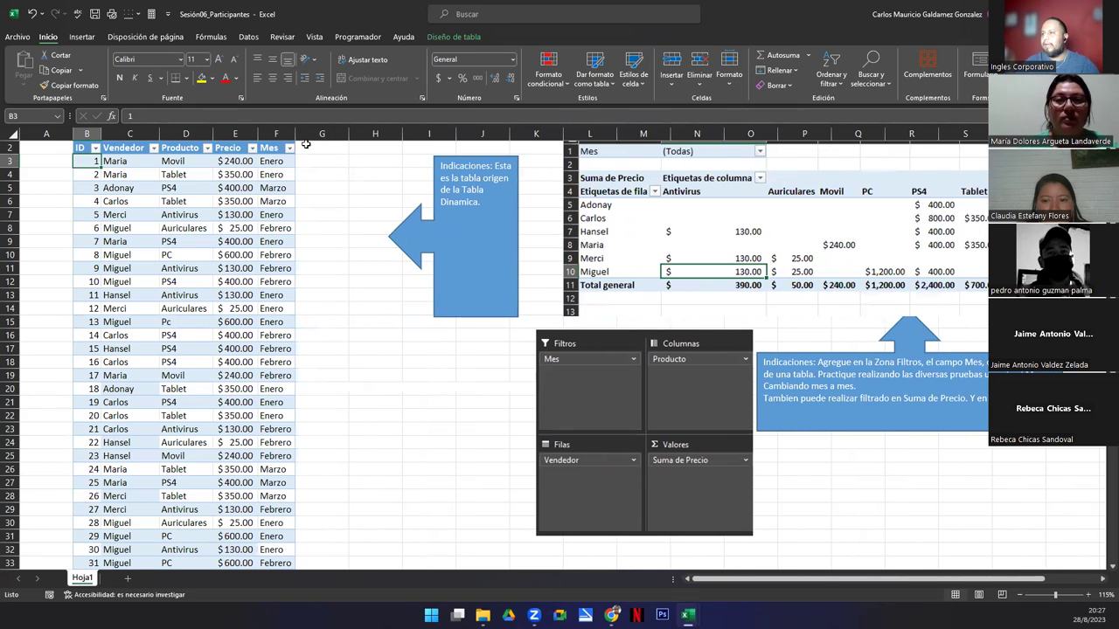
left_click(165, 134)
left_click_drag(165, 134, 163, 133)
left_click(131, 193)
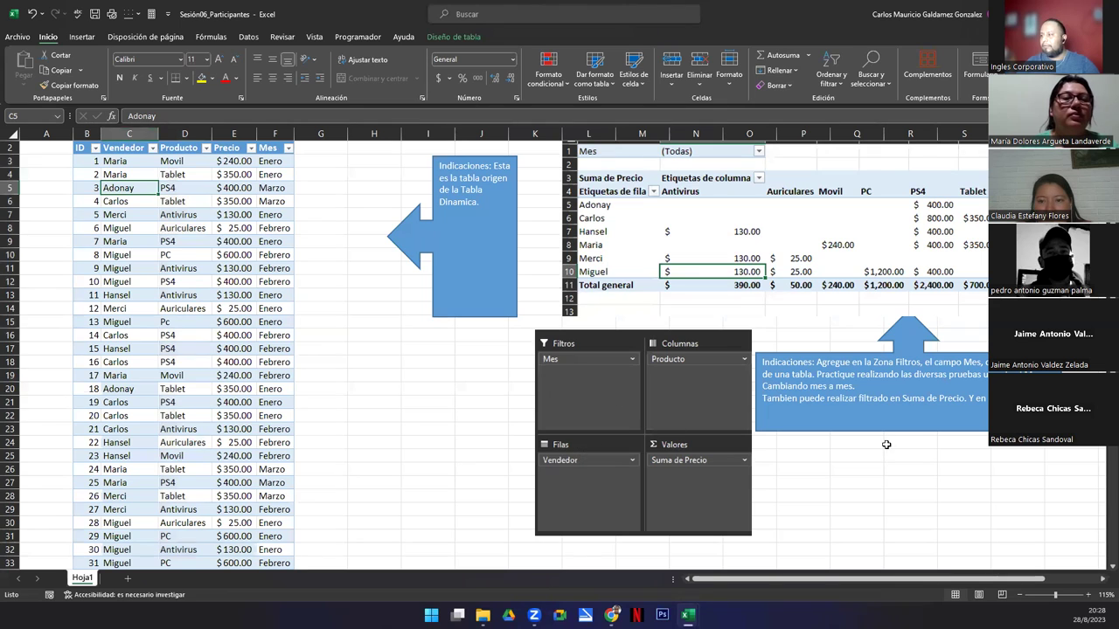
Move the filter instructions callout down and place the picture of the pivot field areas over the source table.
left_click(926, 374)
left_click_drag(933, 354, 940, 432)
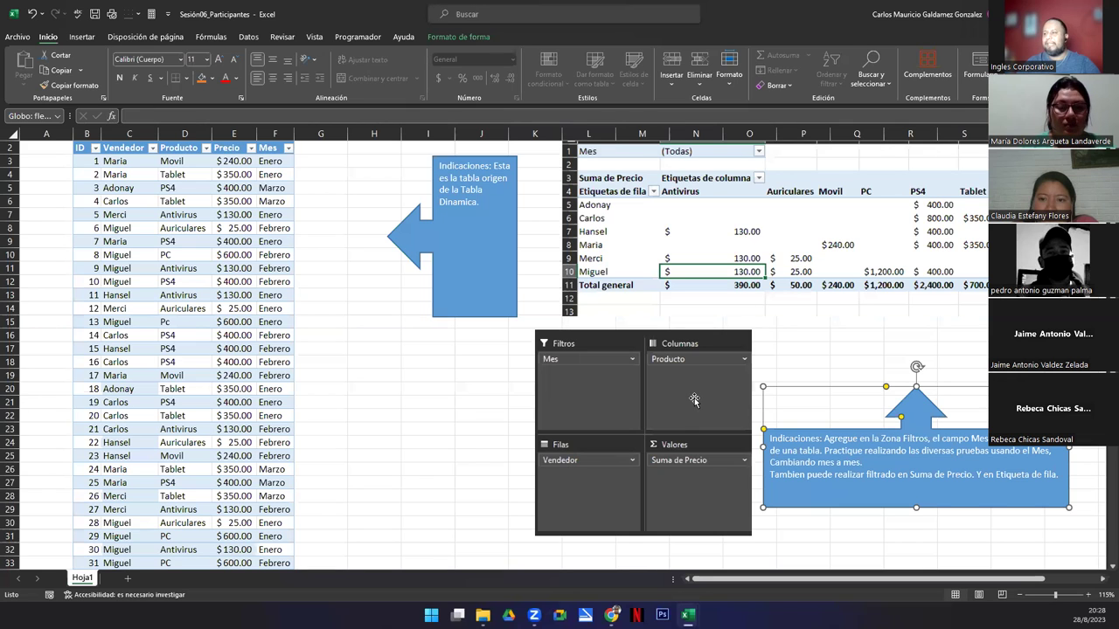
left_click_drag(599, 420, 118, 404)
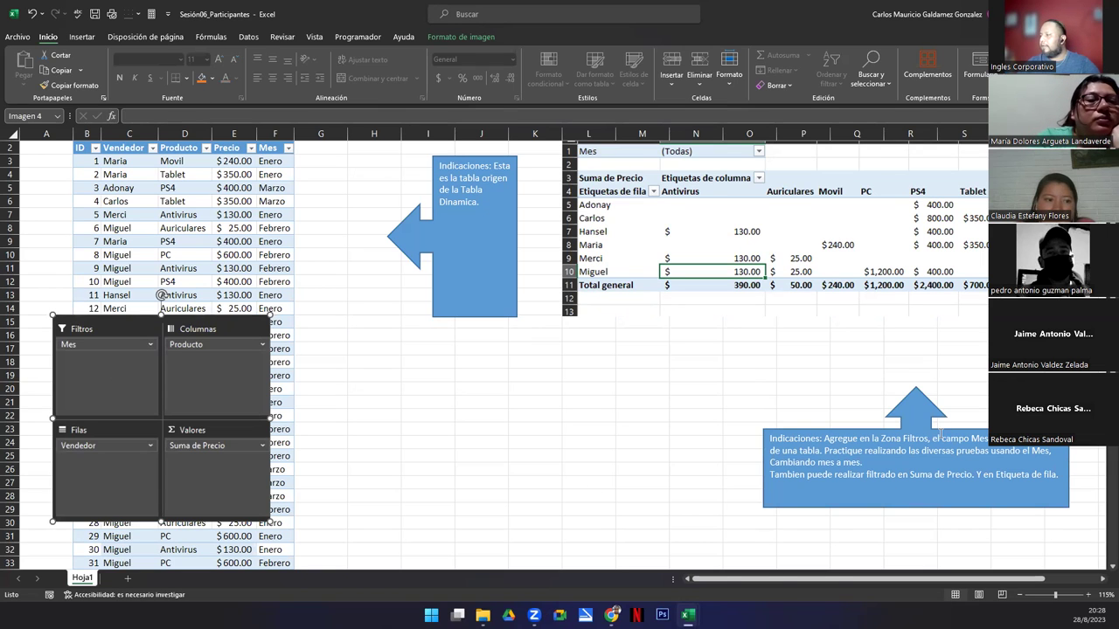
Shift the filter instructions callout closer to the source table and place the source-table callout against its Mes column.
left_click(934, 435)
left_click_drag(934, 434, 782, 376)
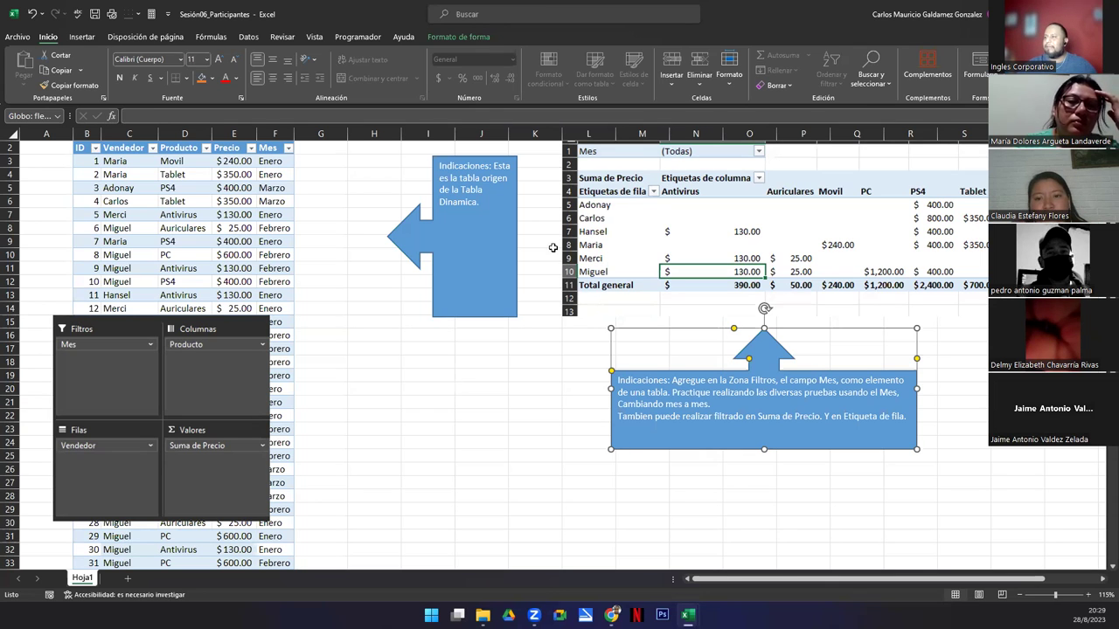
left_click_drag(462, 262, 363, 251)
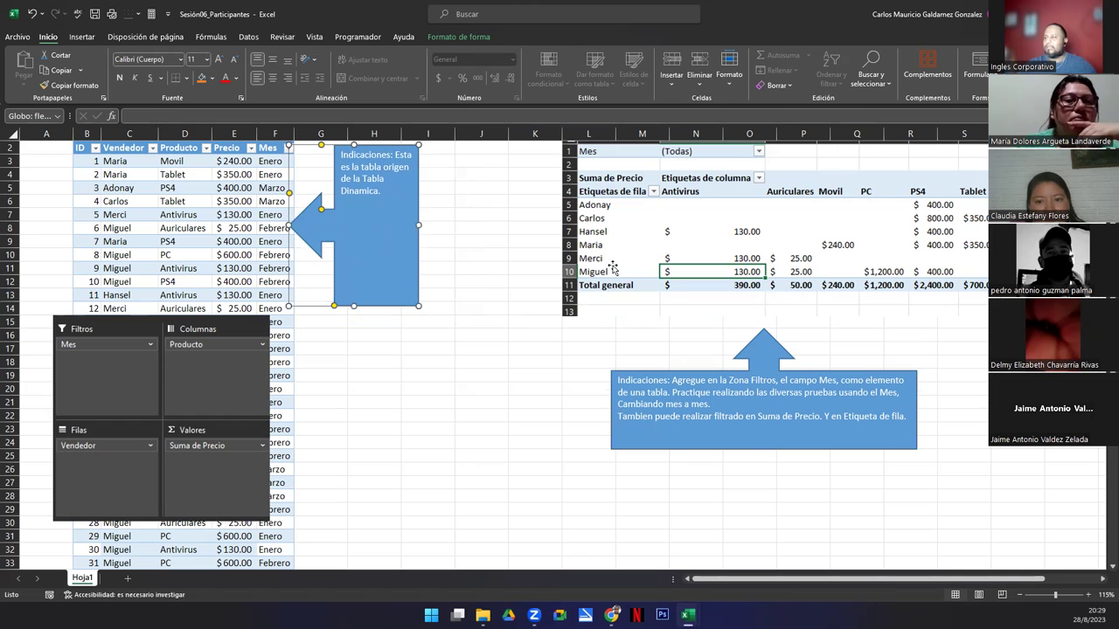
Shrink the pivot table picture over the source table's rows 7 to 11 and nudge the field areas picture just below it.
key("ctrl+v")
left_click_drag(562, 125, 7, 227)
left_click_drag(145, 385, 111, 371)
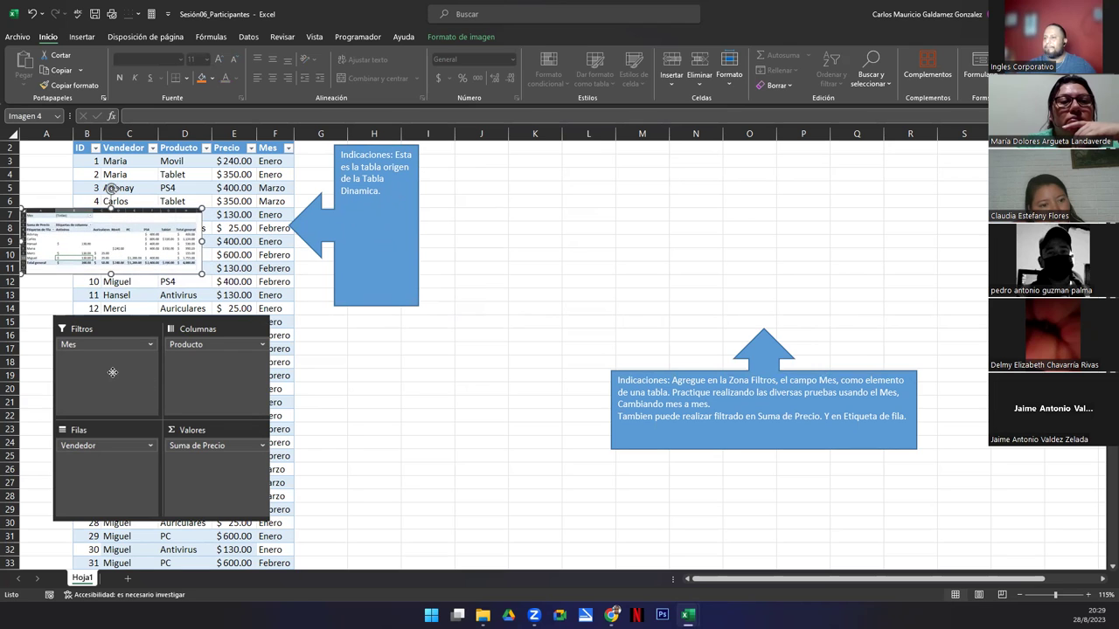
Move the filter instructions callout down to about row 29 and shift the source-table callout over the Mes column, clearing the area from I2.
left_click(410, 244)
left_click_drag(401, 236, 386, 243)
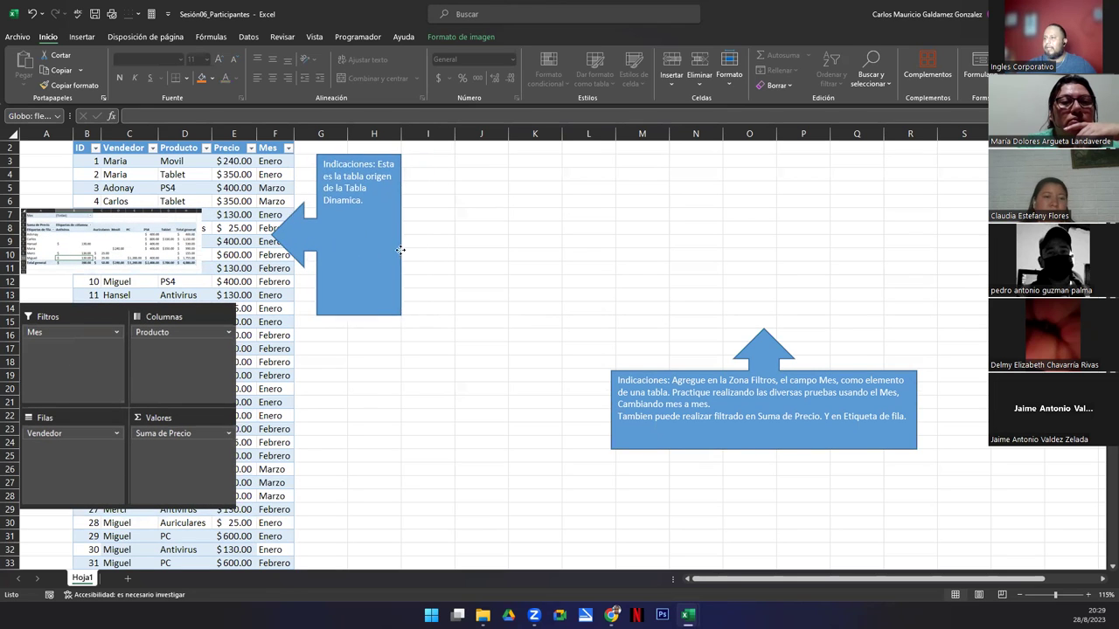
left_click(650, 376)
left_click_drag(601, 371, 450, 553)
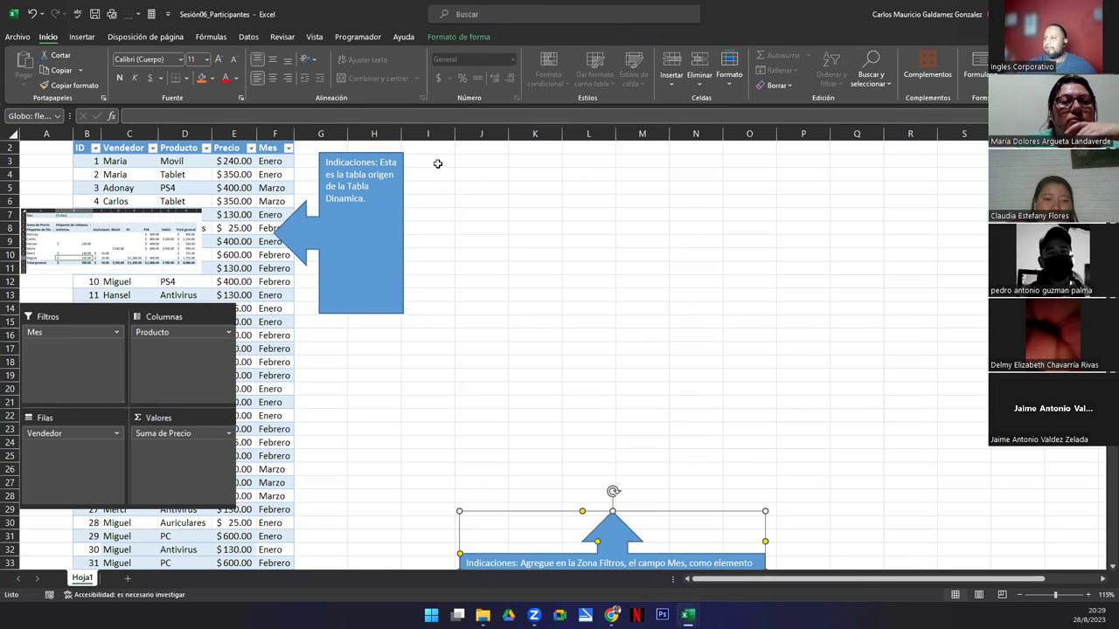
scroll(475, 250, "up", 1)
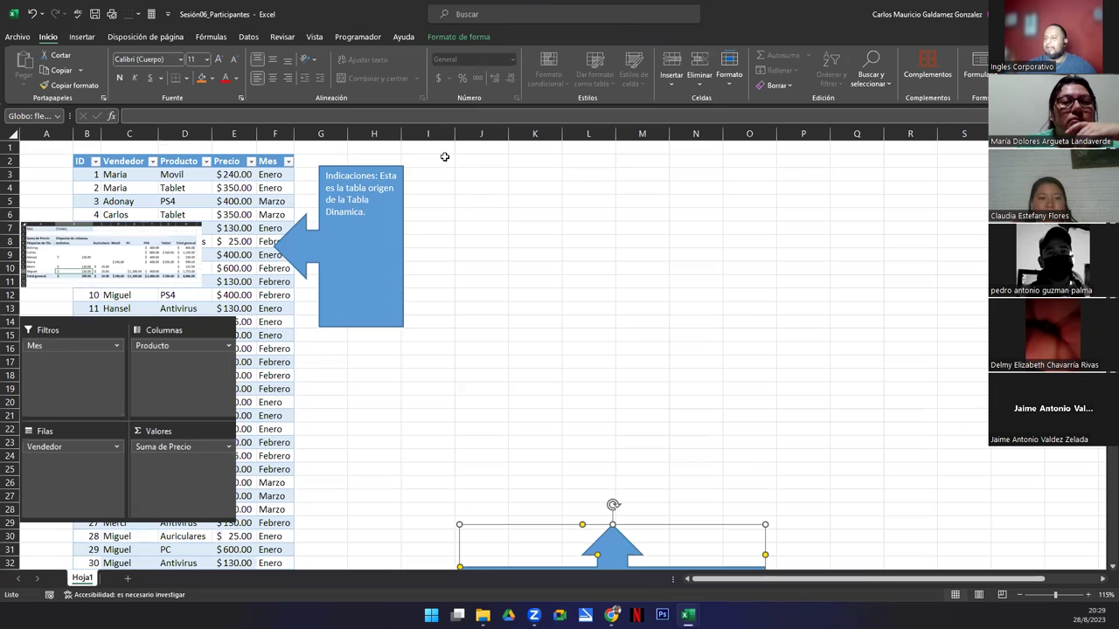
left_click(438, 162)
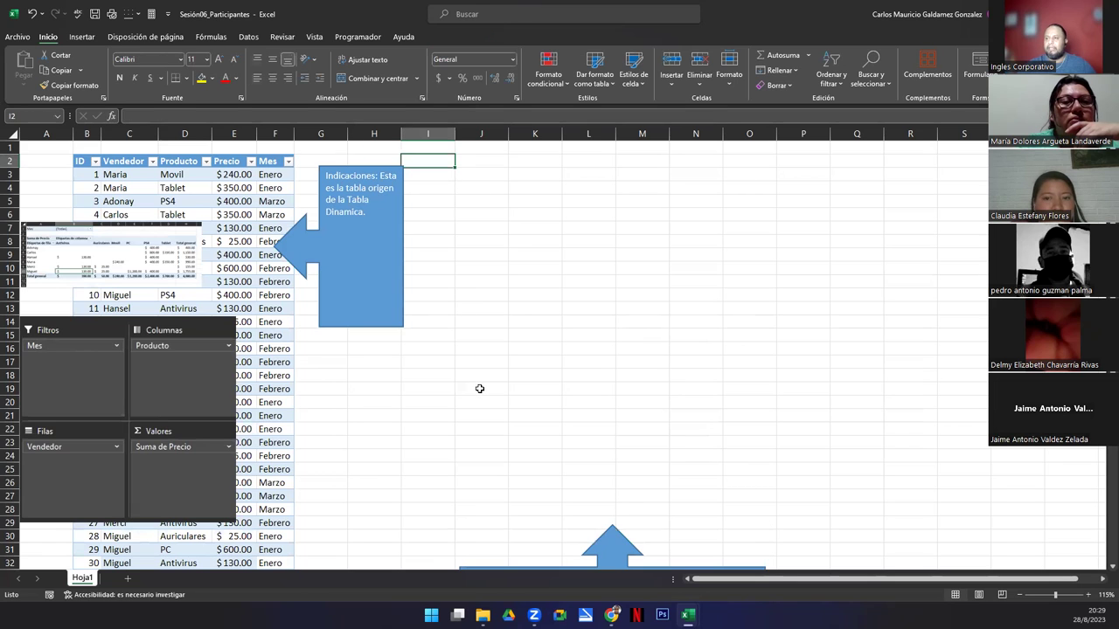
left_click_drag(368, 324, 352, 325)
left_click(411, 164)
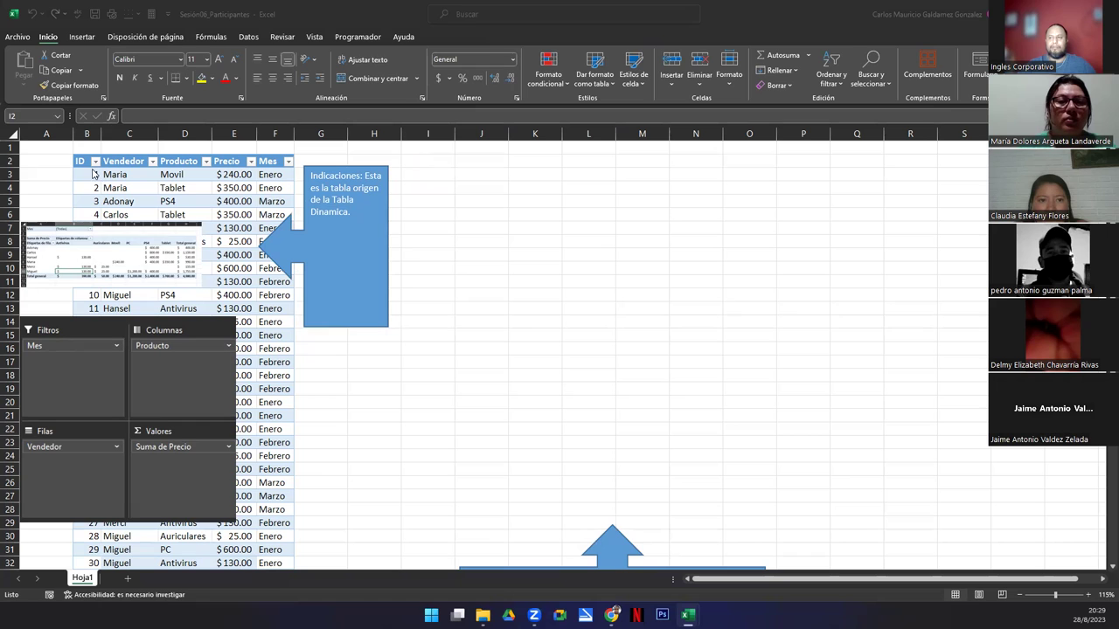
Review the source table's headers and first records, and the empty cell I2 as the pivot table's destination.
left_click_drag(86, 166, 270, 175)
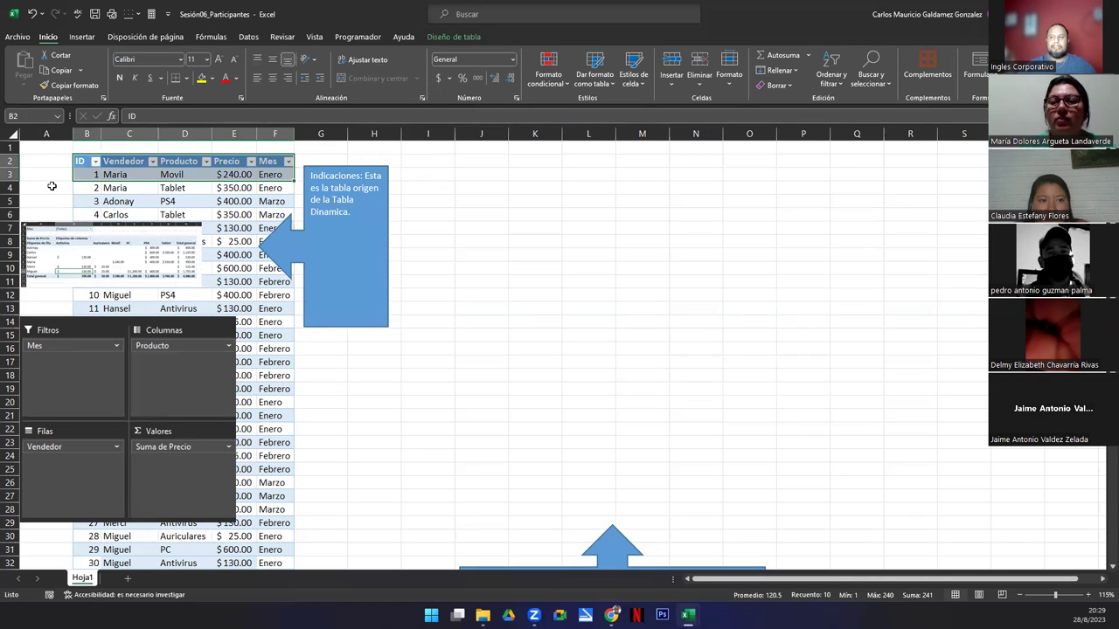
left_click(162, 182)
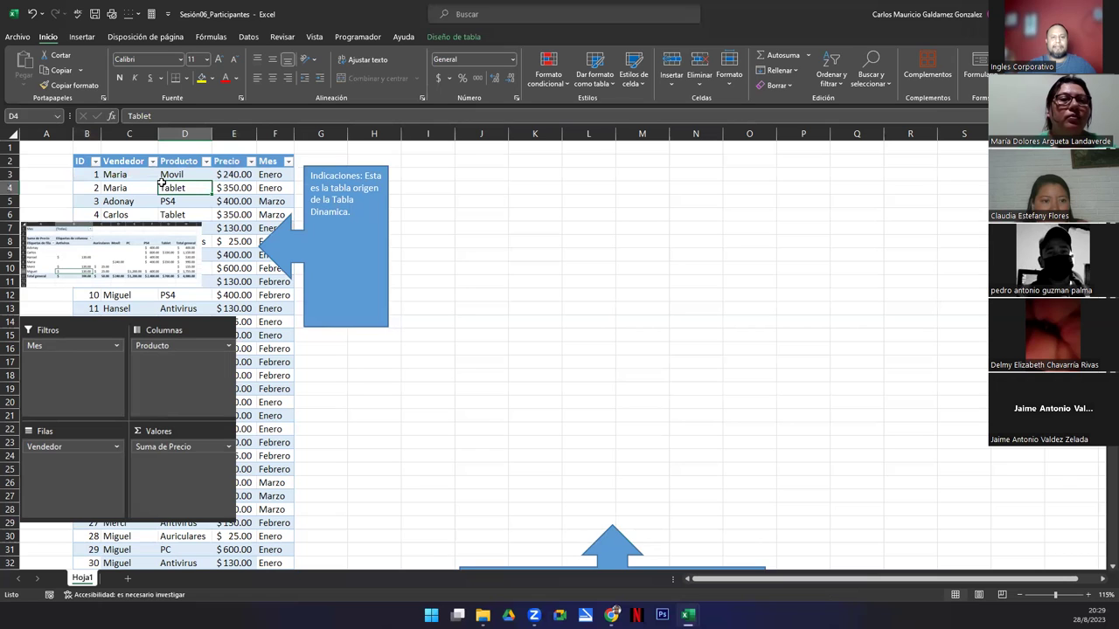
left_click(253, 184)
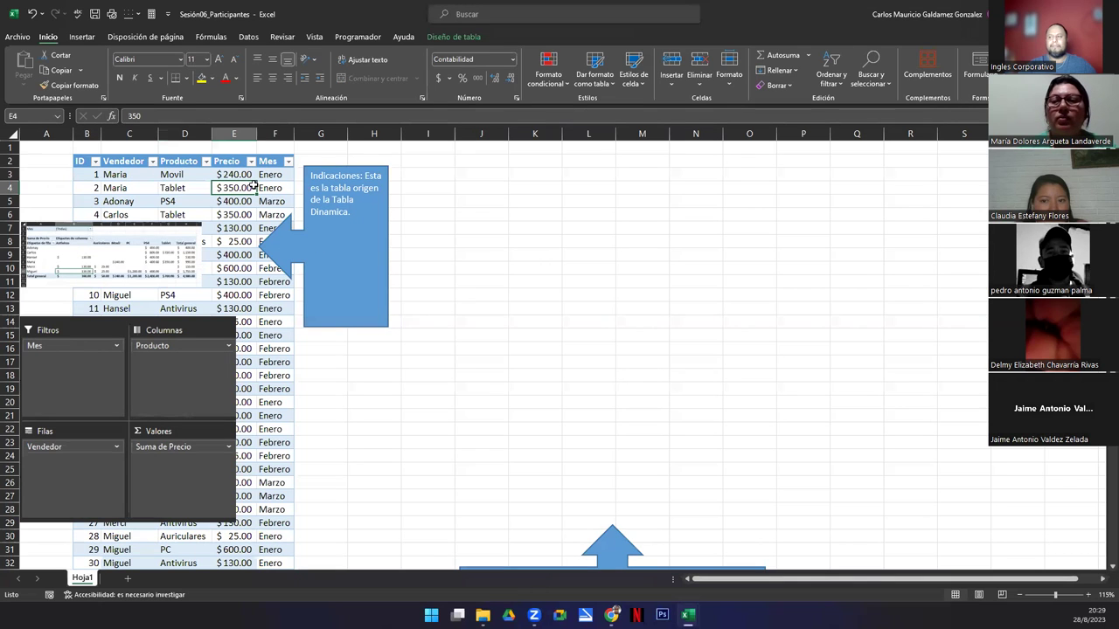
left_click(408, 162)
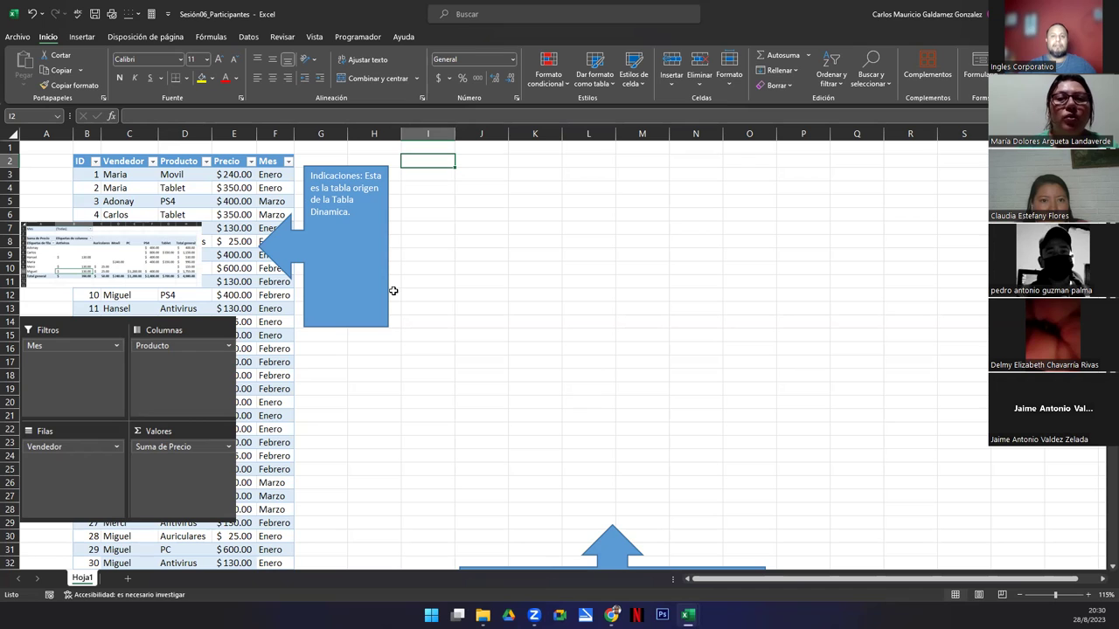
left_click(90, 174)
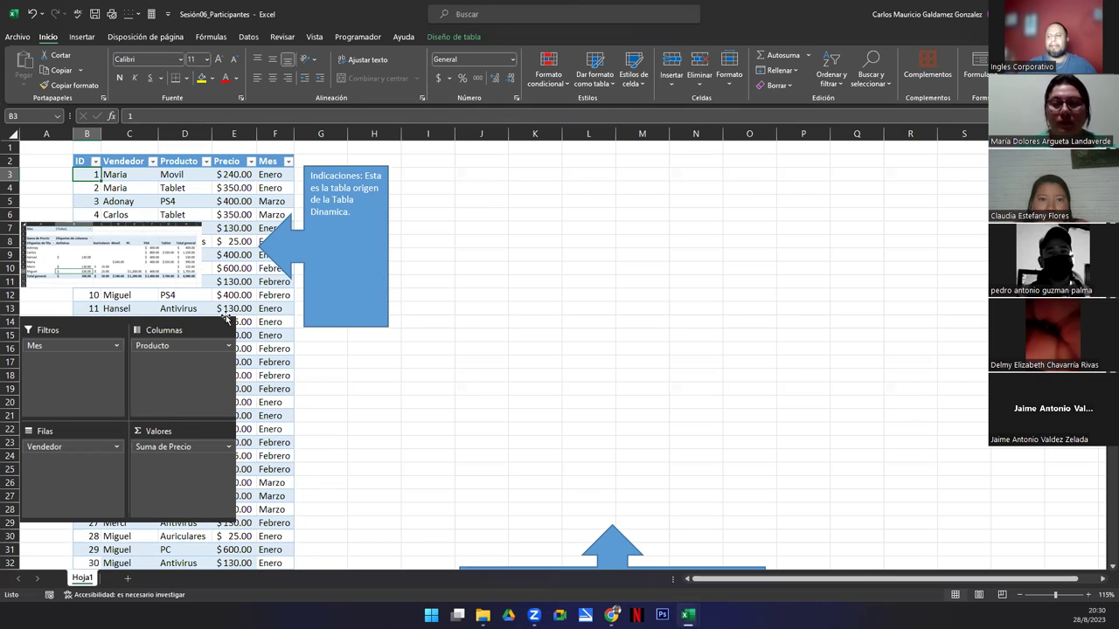
left_click(119, 174)
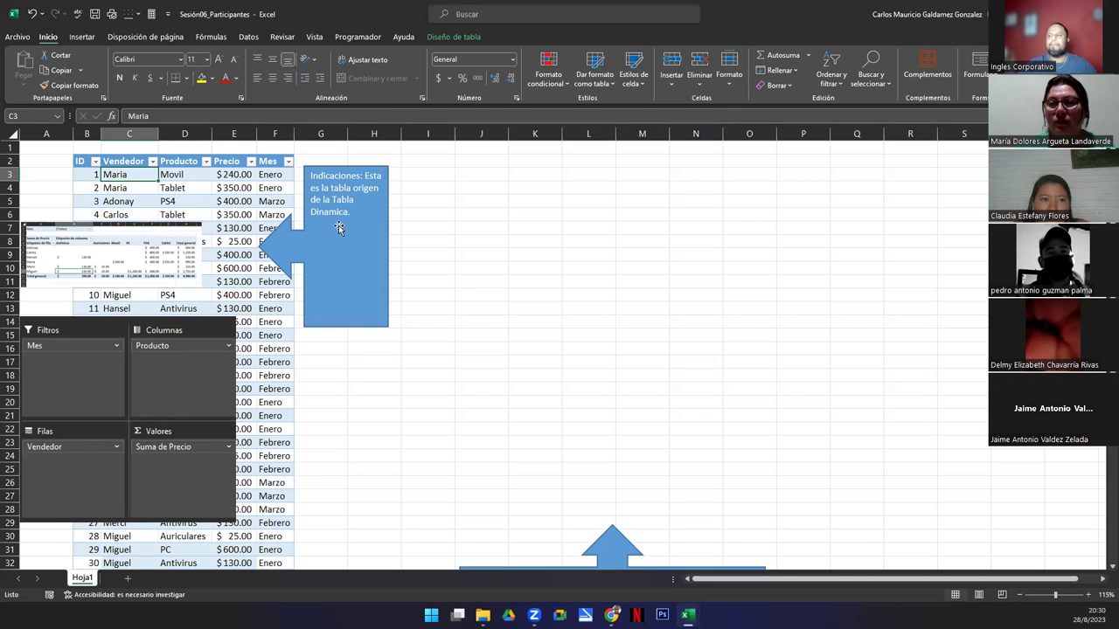
left_click(420, 163)
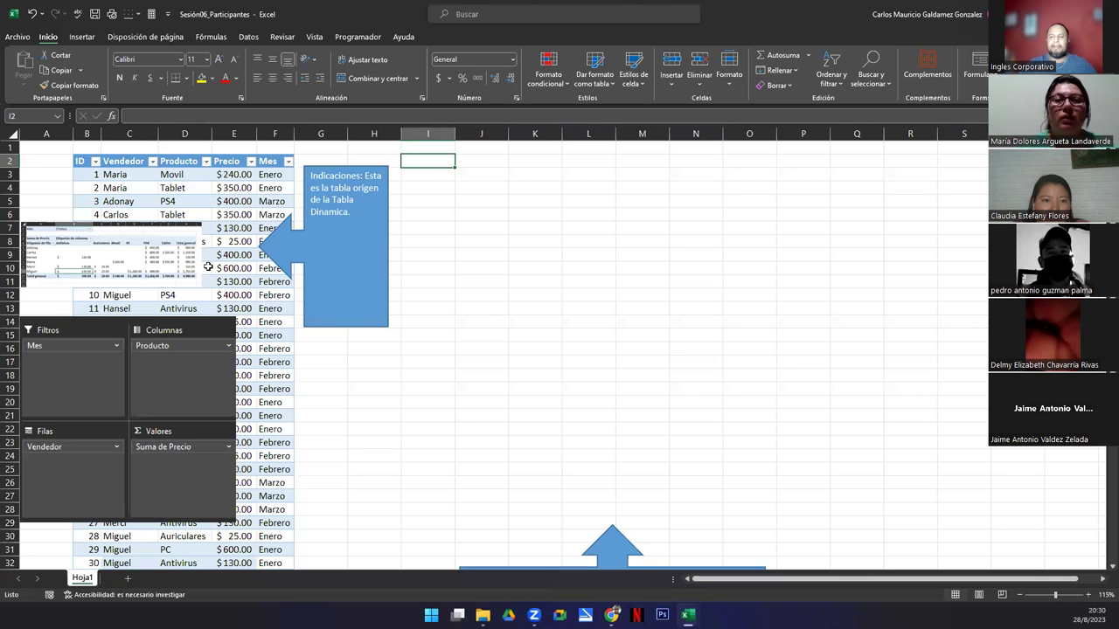
left_click(177, 187)
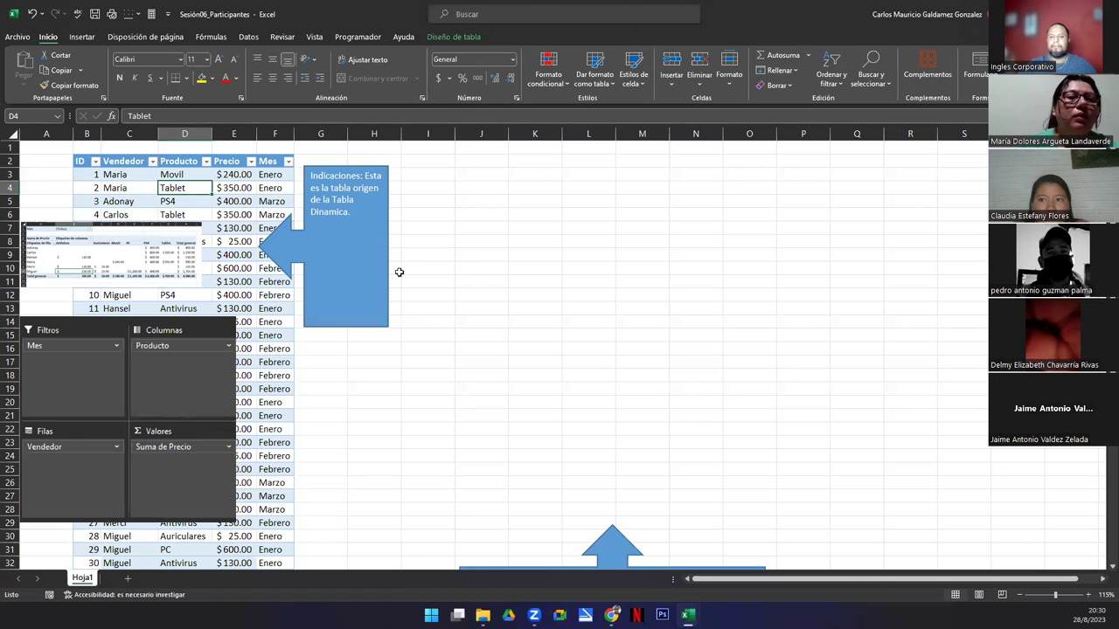
Start a pivot table from a table or range, located at cell I2 of the existing sheet Hoja1.
left_click(422, 161)
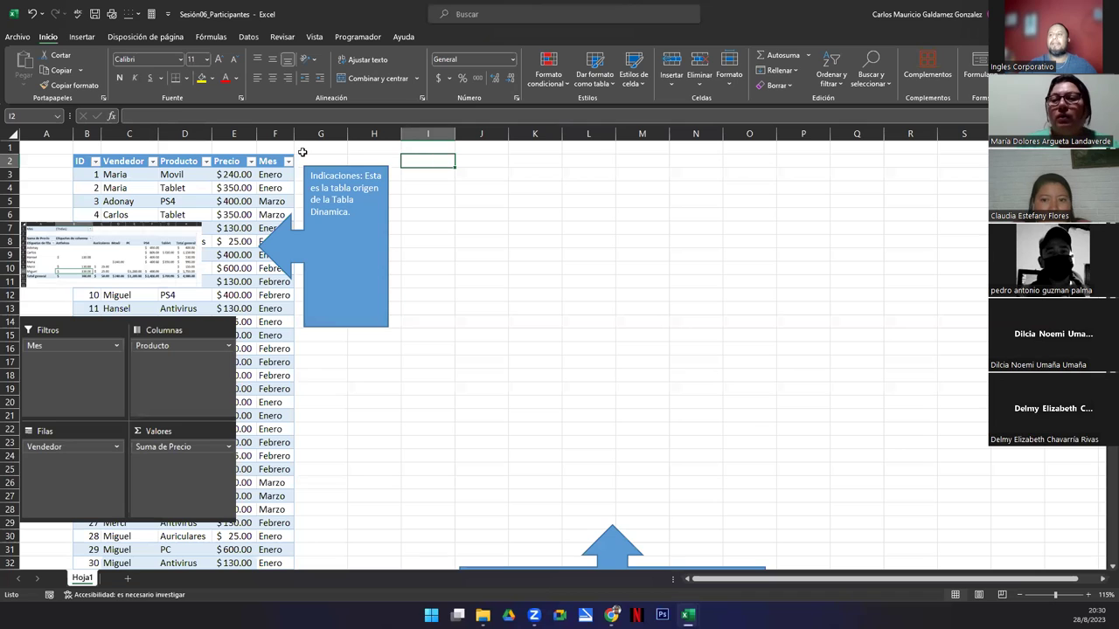
left_click(82, 37)
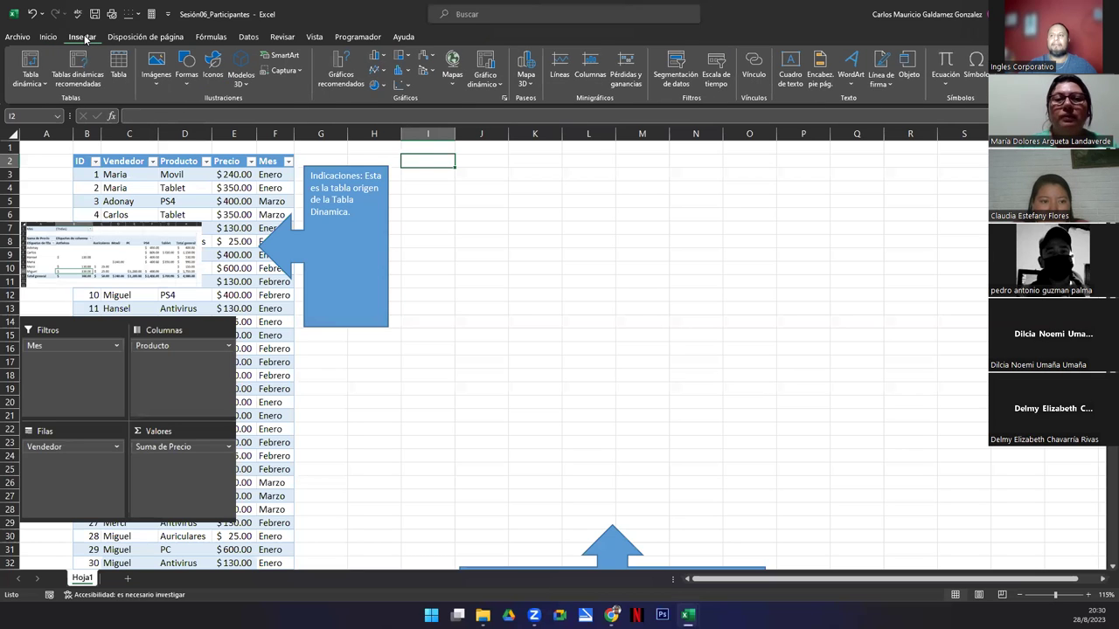
left_click(30, 68)
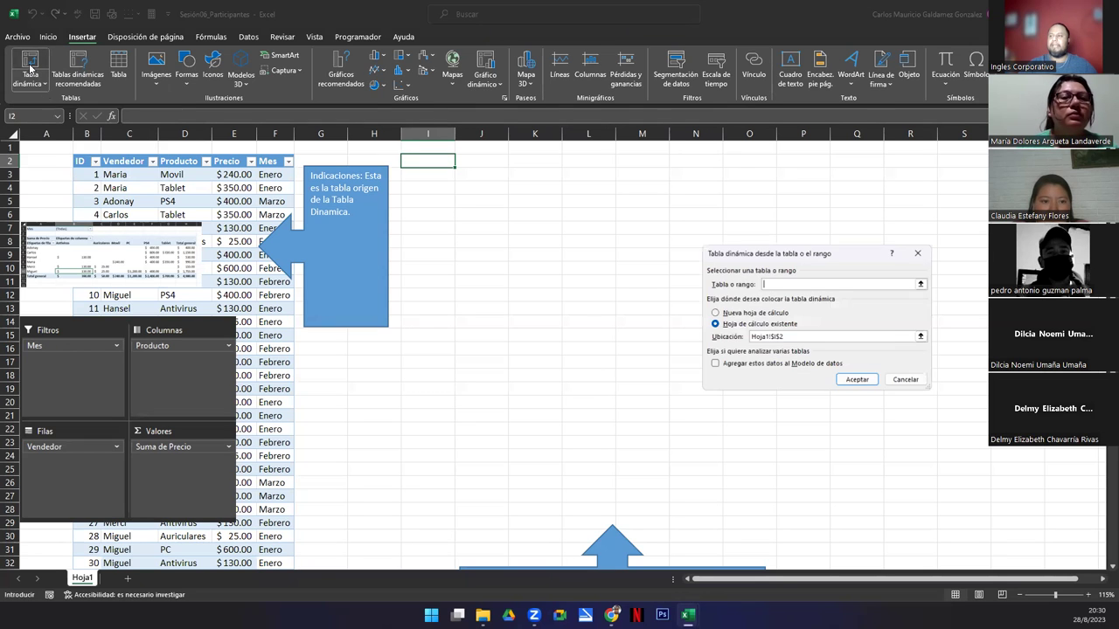
left_click_drag(735, 250, 498, 180)
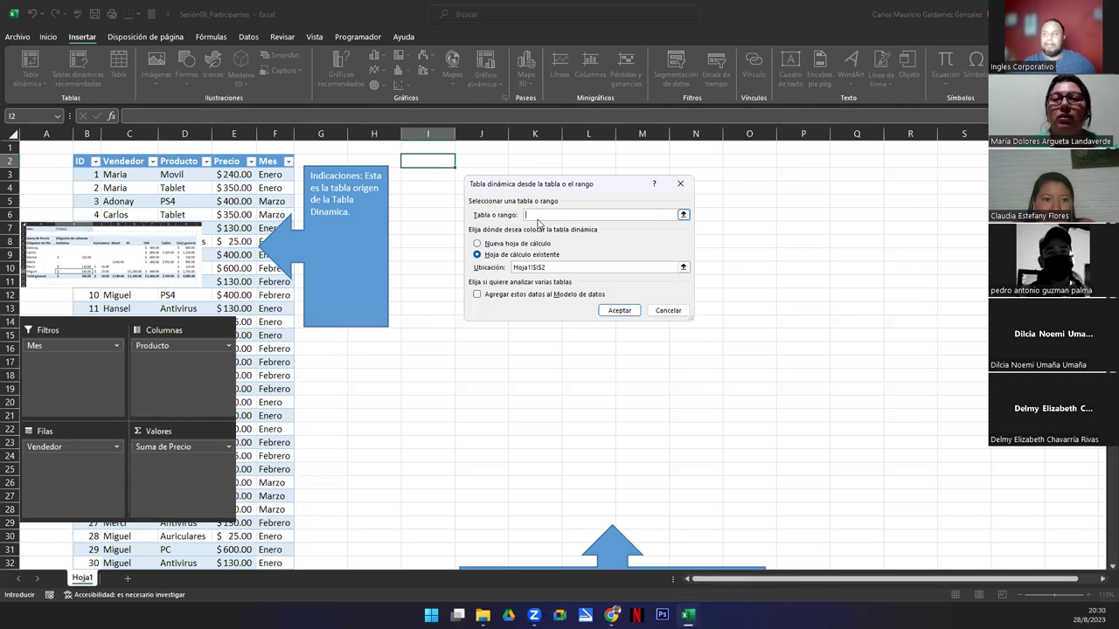
Set the entire source table, Tabla2, headers included, as the pivot table's data range.
left_click(682, 215)
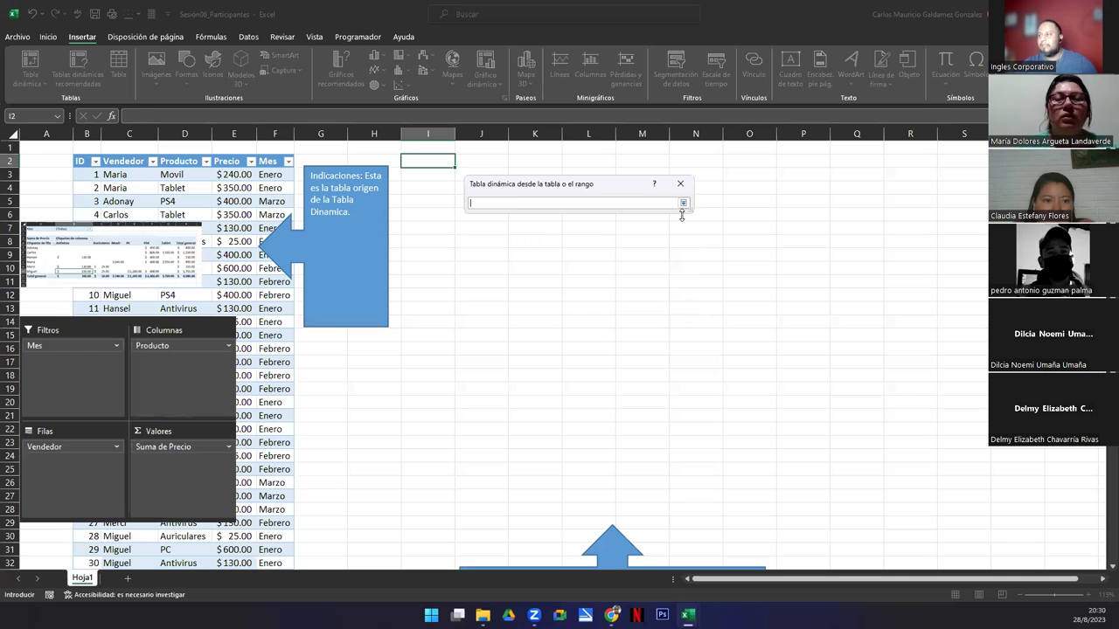
left_click(80, 176)
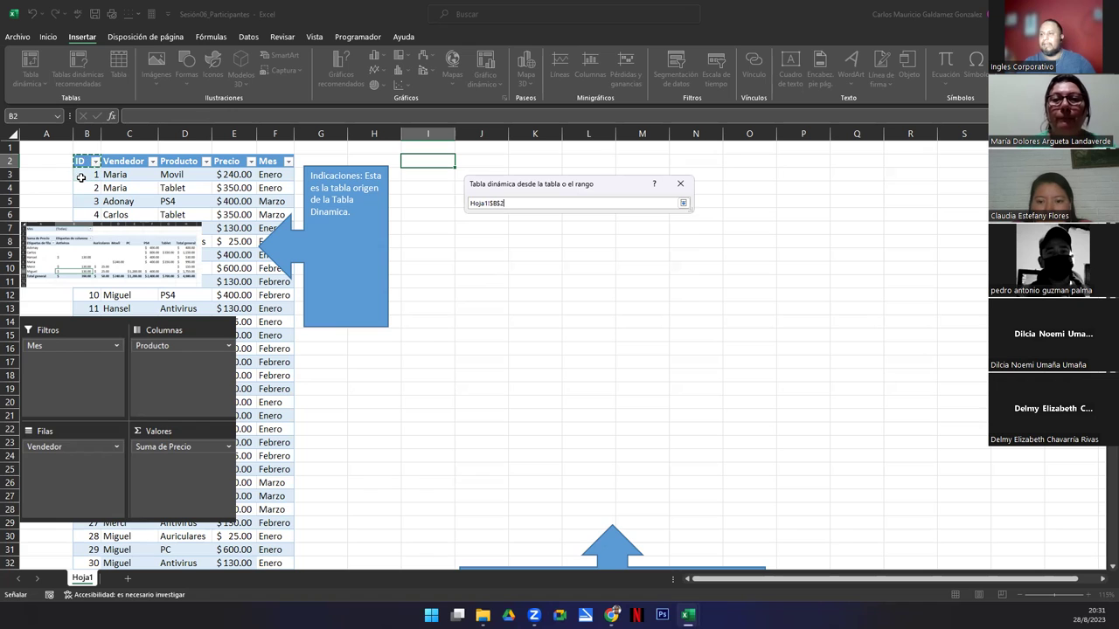
key("ctrl+shift+Down")
key("ctrl+shift+Right")
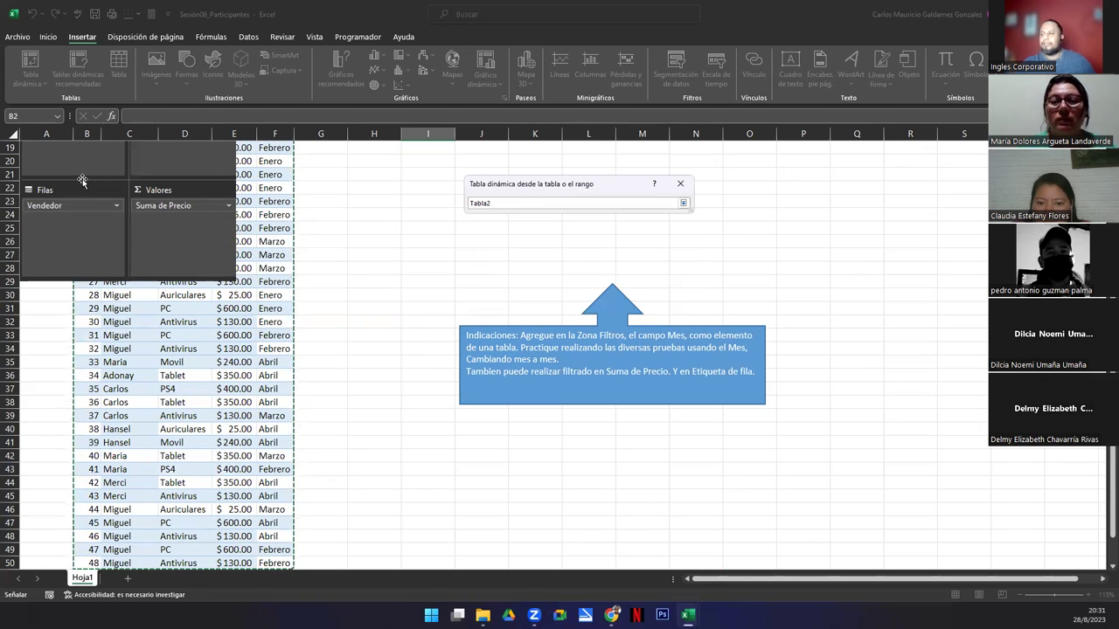
scroll(222, 365, "up", 6)
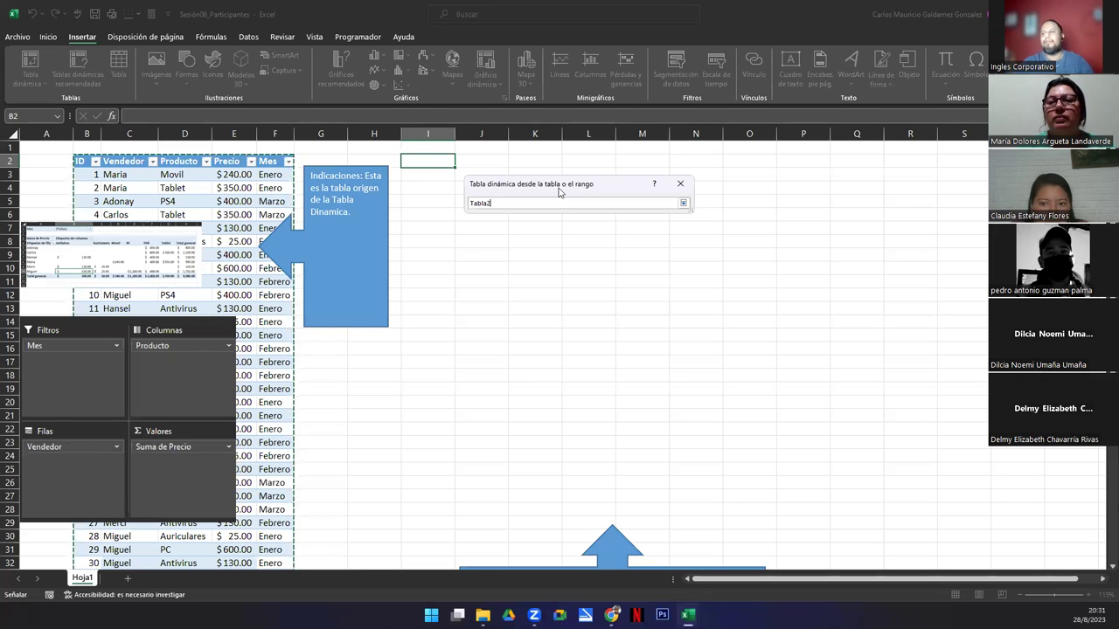
left_click(684, 204)
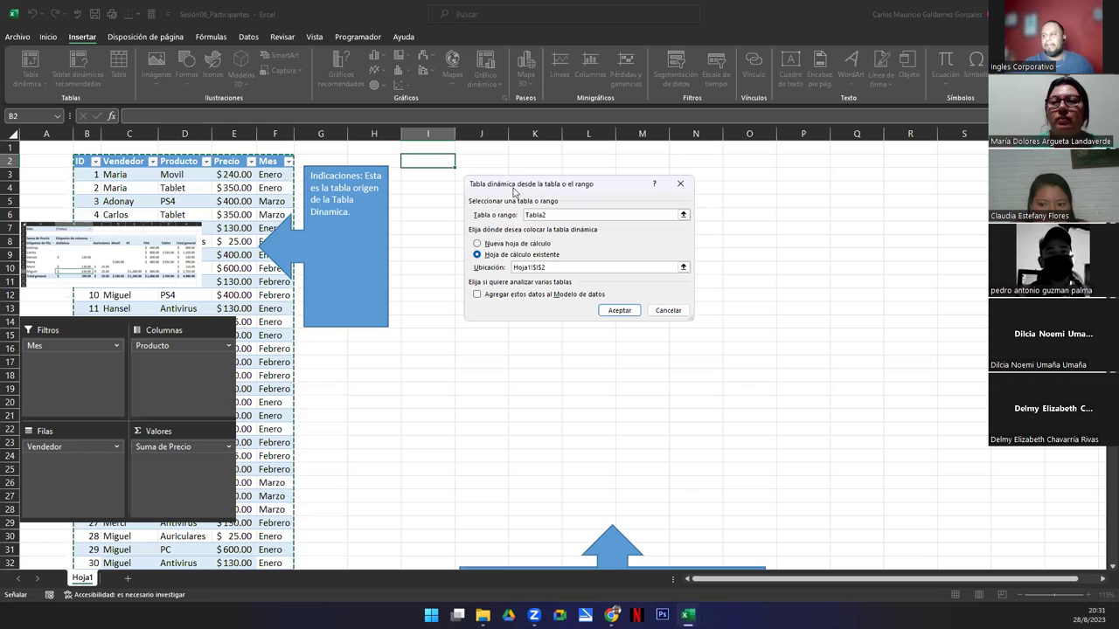
Change the pivot table's location to cell I5 of Hoja1 and create it from Tabla2.
left_click_drag(513, 191, 461, 202)
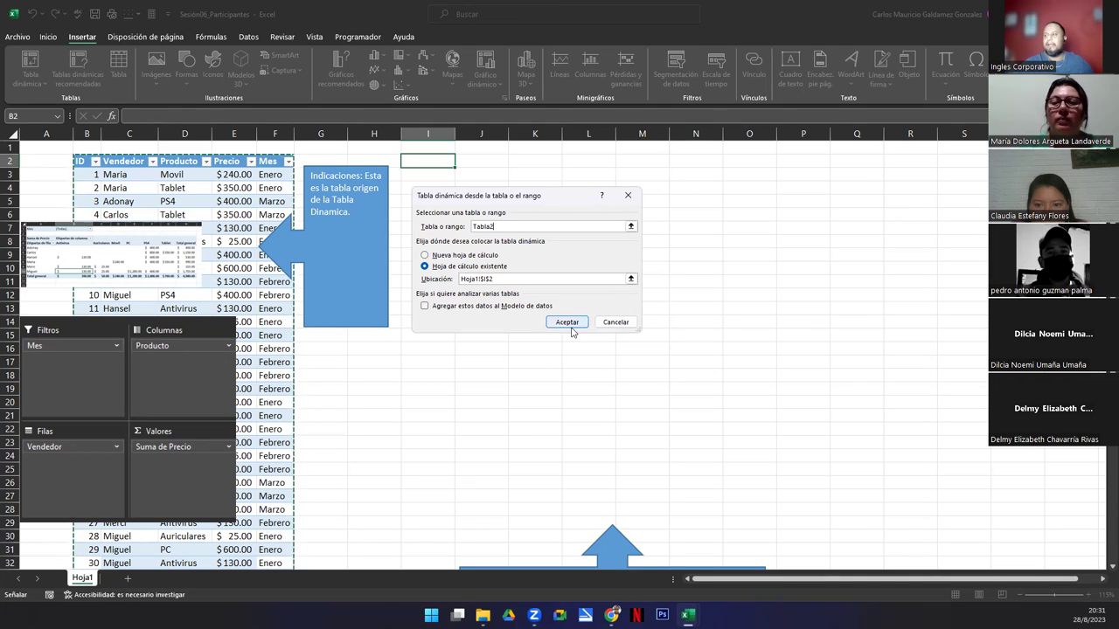
left_click(501, 278)
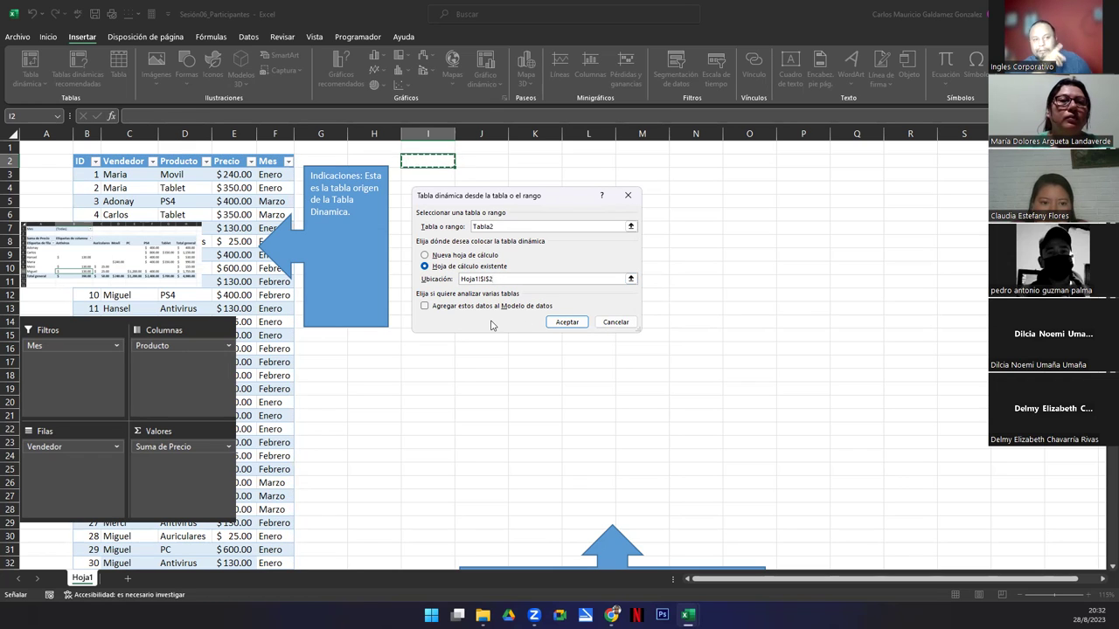
key("BackSpace")
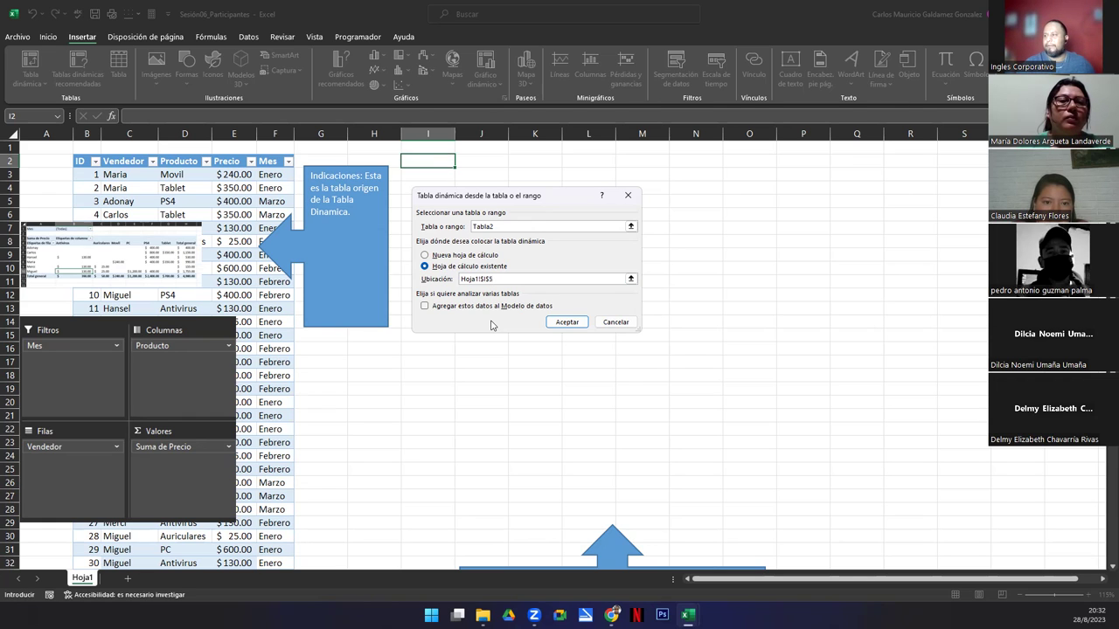
left_click_drag(498, 203, 568, 220)
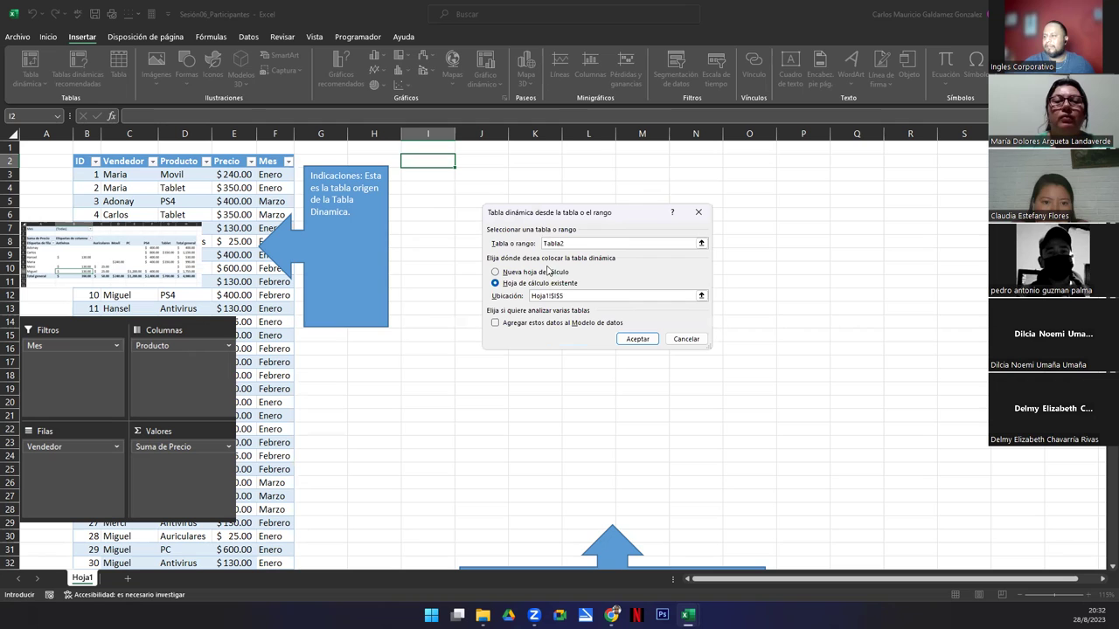
left_click(637, 339)
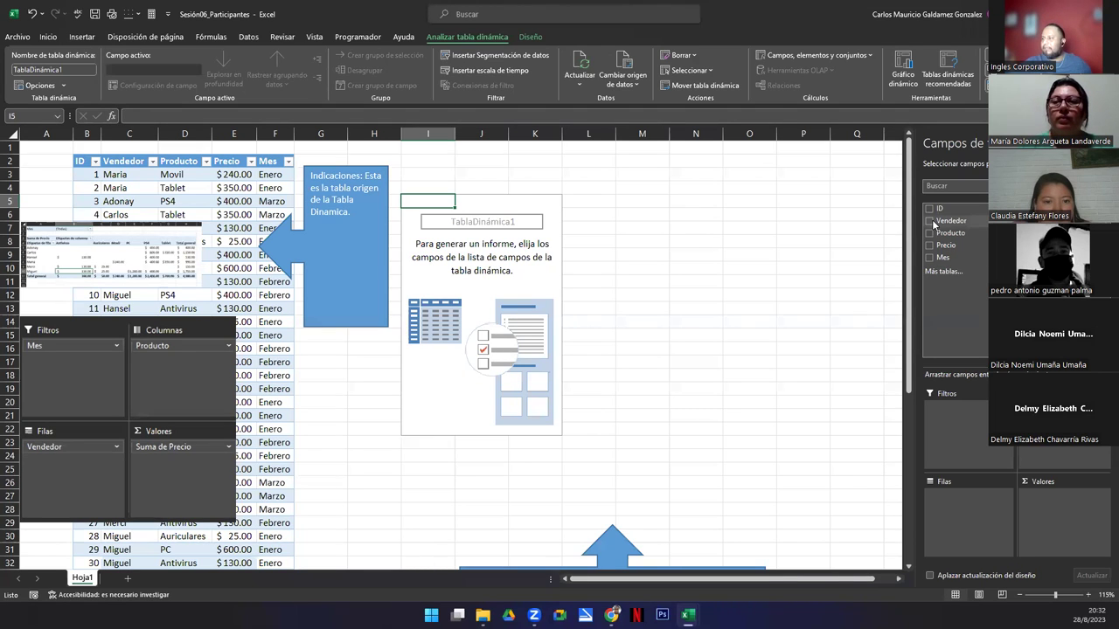
Lay out the pivot table with Vendedor as rows, Producto as columns and the sum of Precio as values.
left_click_drag(942, 228, 955, 502)
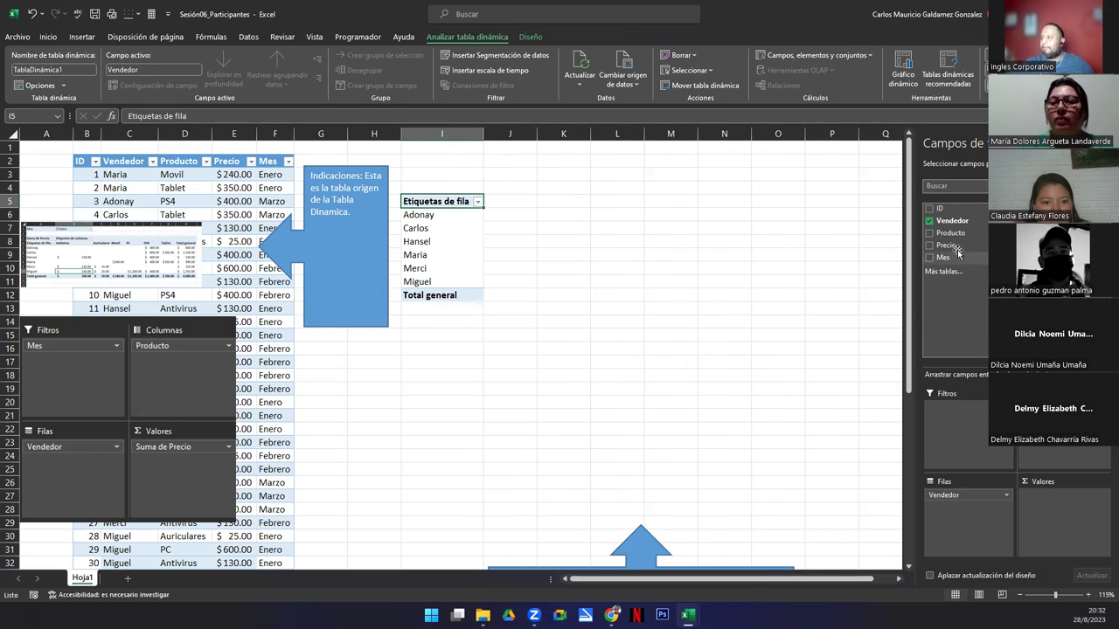
left_click_drag(953, 236, 1072, 451)
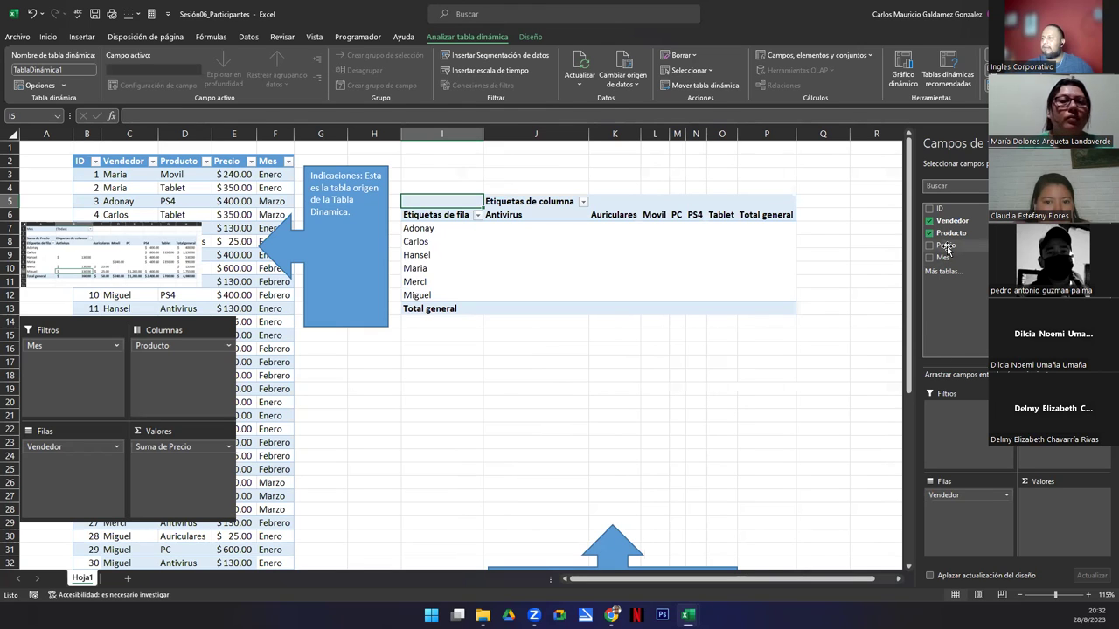
left_click_drag(951, 248, 1054, 515)
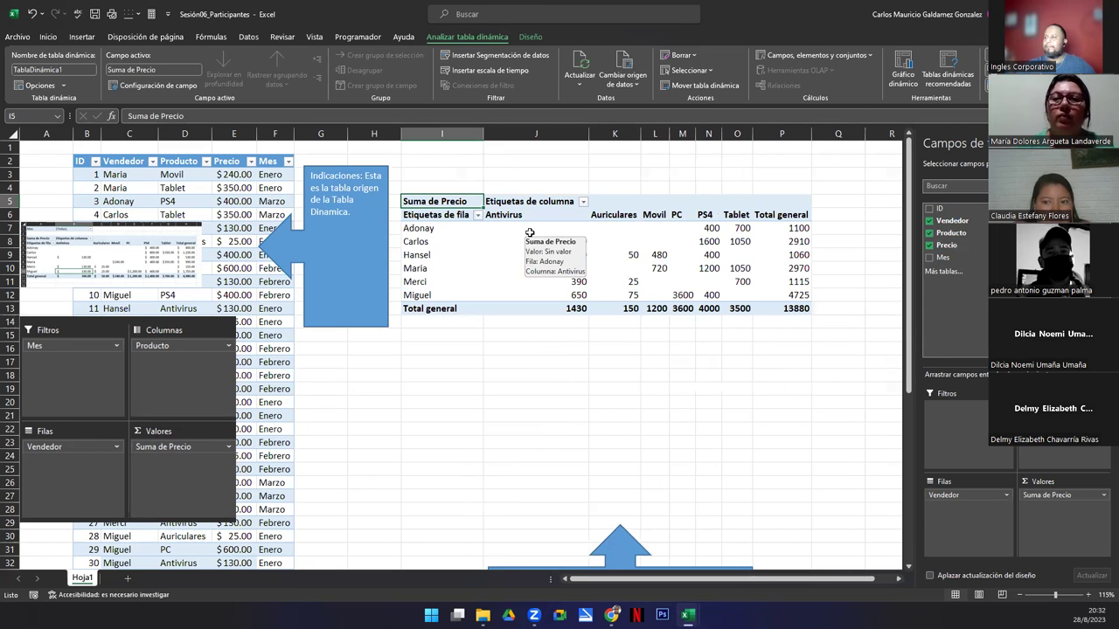
Apply the dollar accounting format to all pivot table amounts in J7:P13, totals included.
left_click_drag(530, 227, 795, 307)
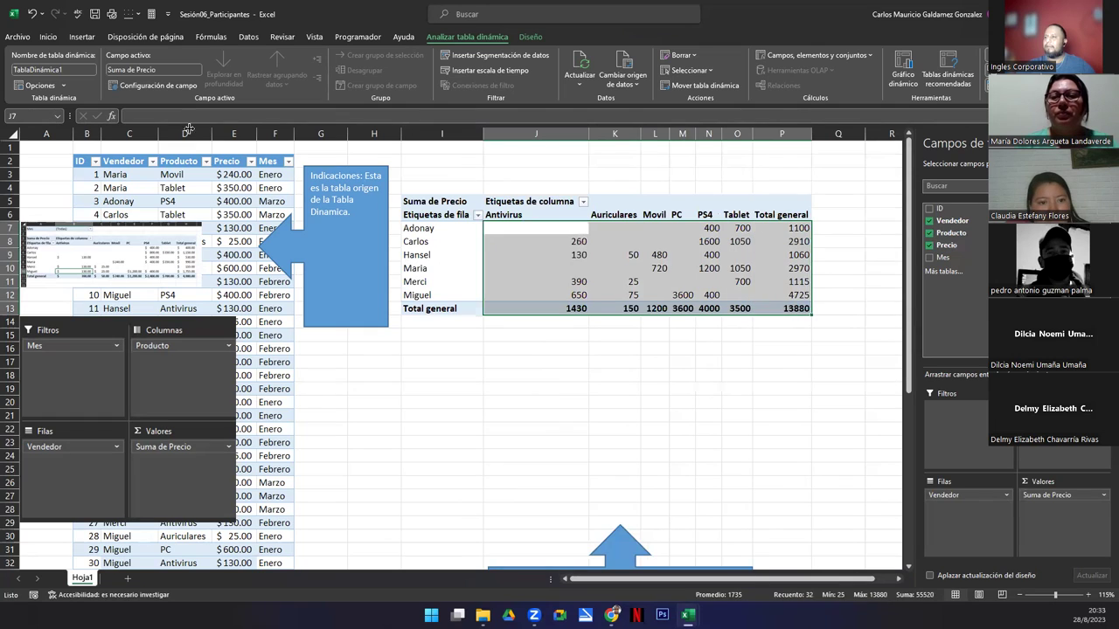
left_click(52, 37)
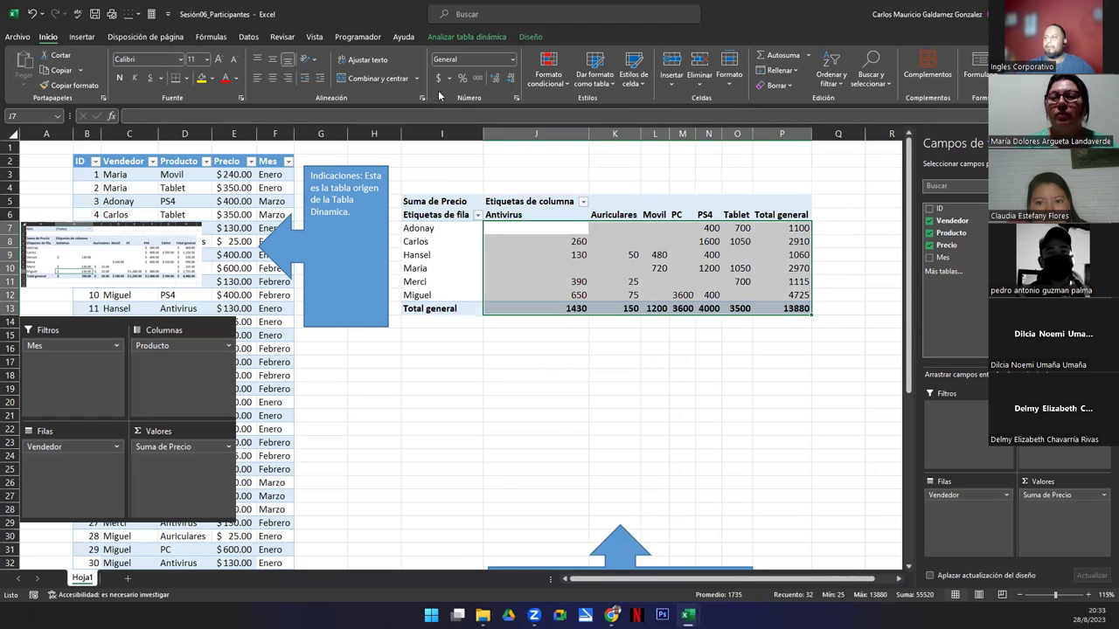
left_click(439, 80)
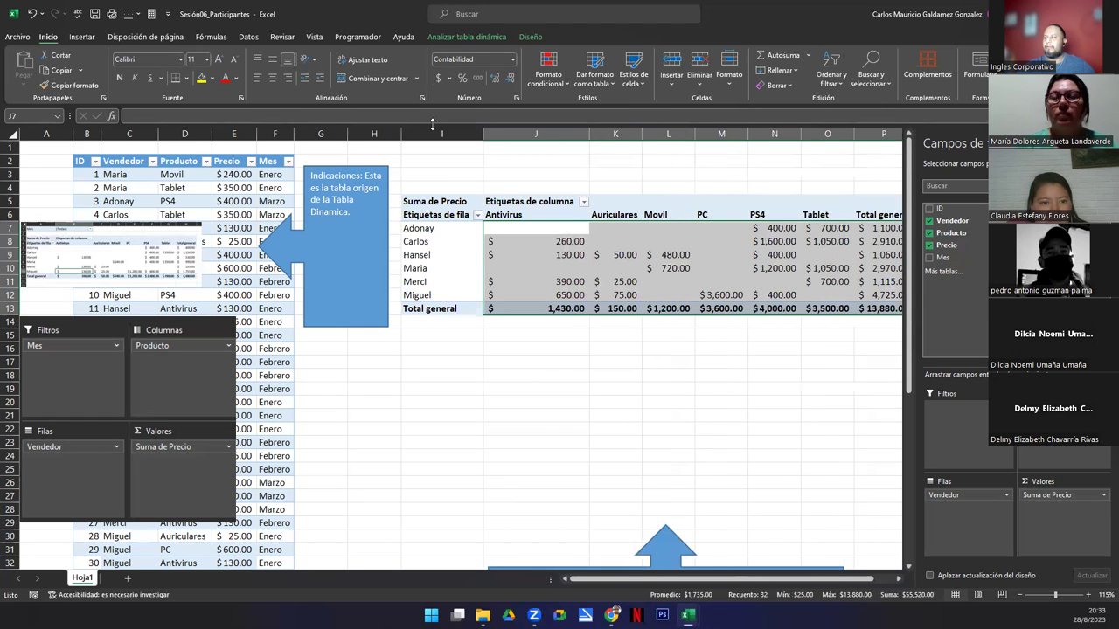
left_click(900, 580)
left_click(901, 579)
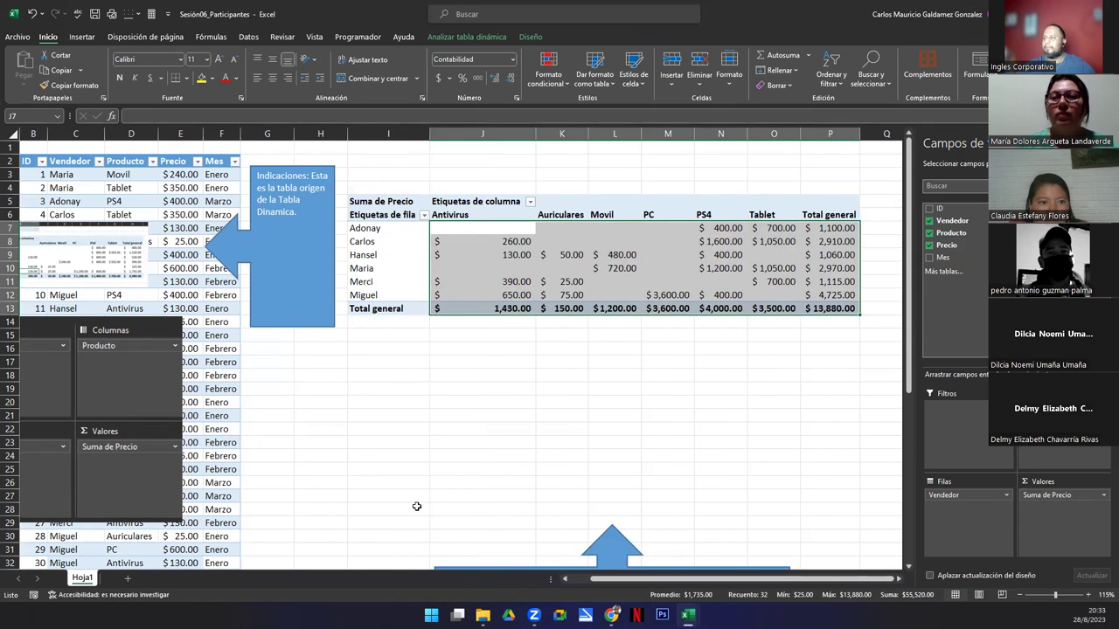
left_click(469, 282)
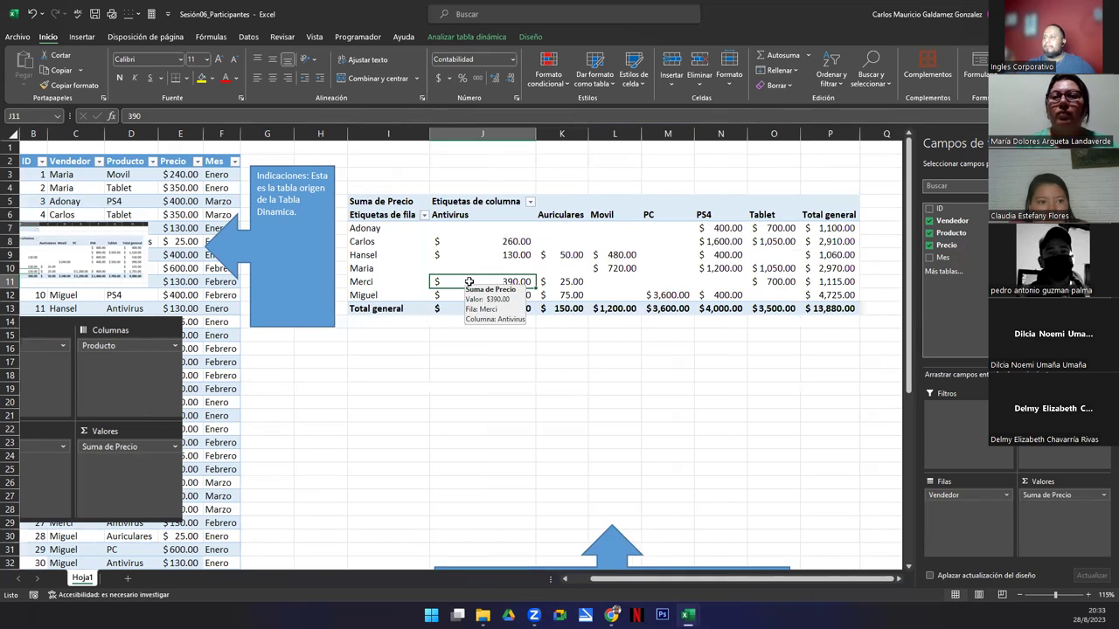
left_click(454, 228)
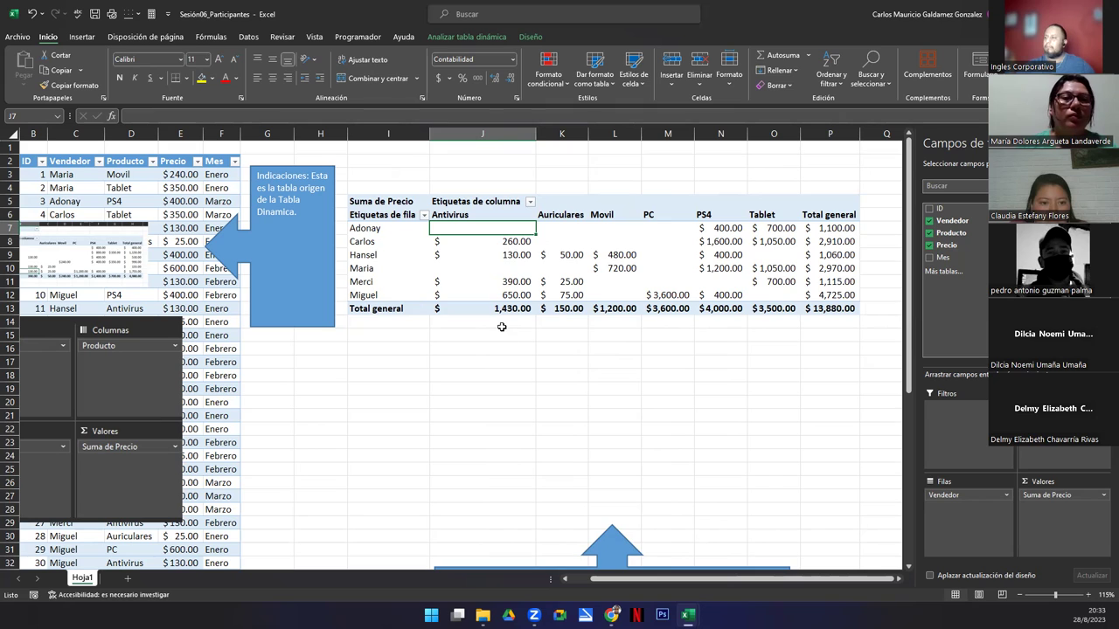
left_click(449, 281)
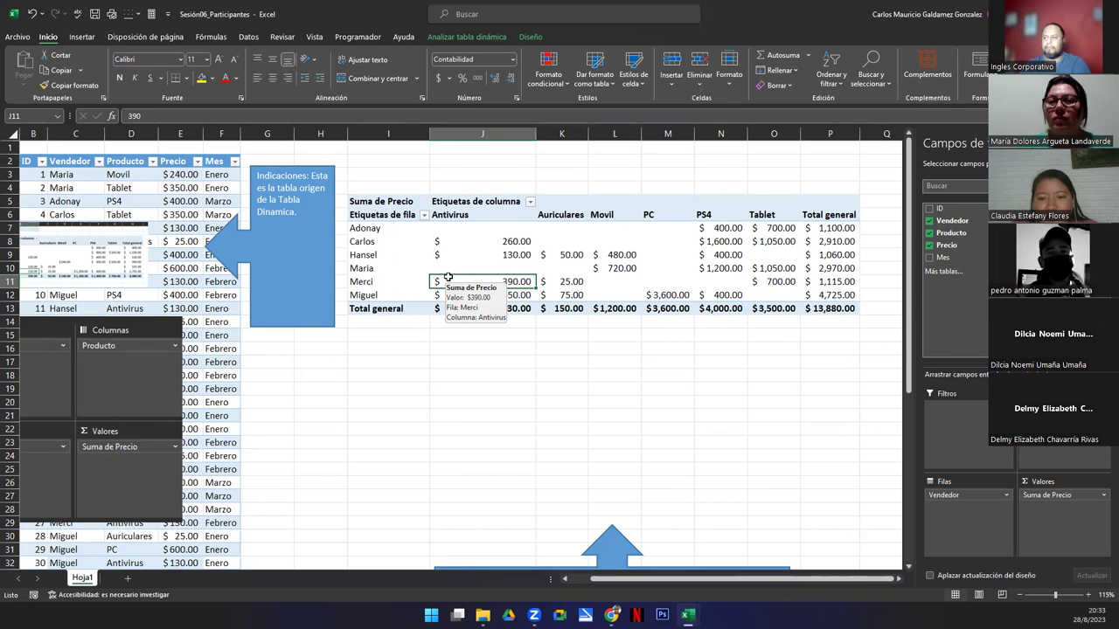
Place the example picture directly beneath the pivot table for comparison and shift the field-layout picture slightly away from column B.
left_click_drag(105, 253, 855, 491)
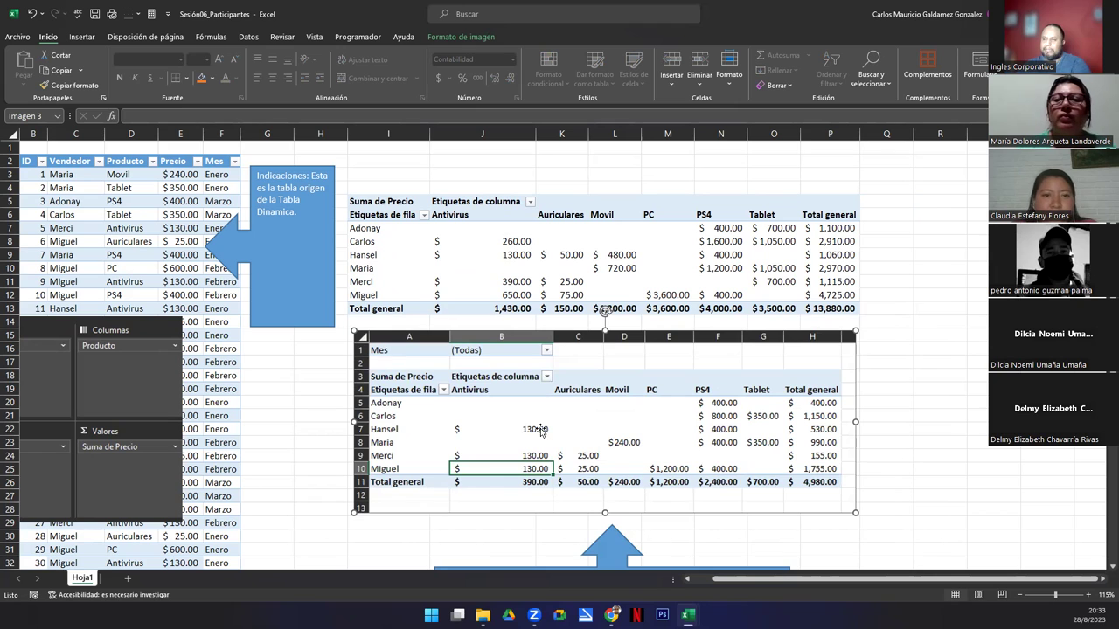
left_click_drag(140, 368, 215, 374)
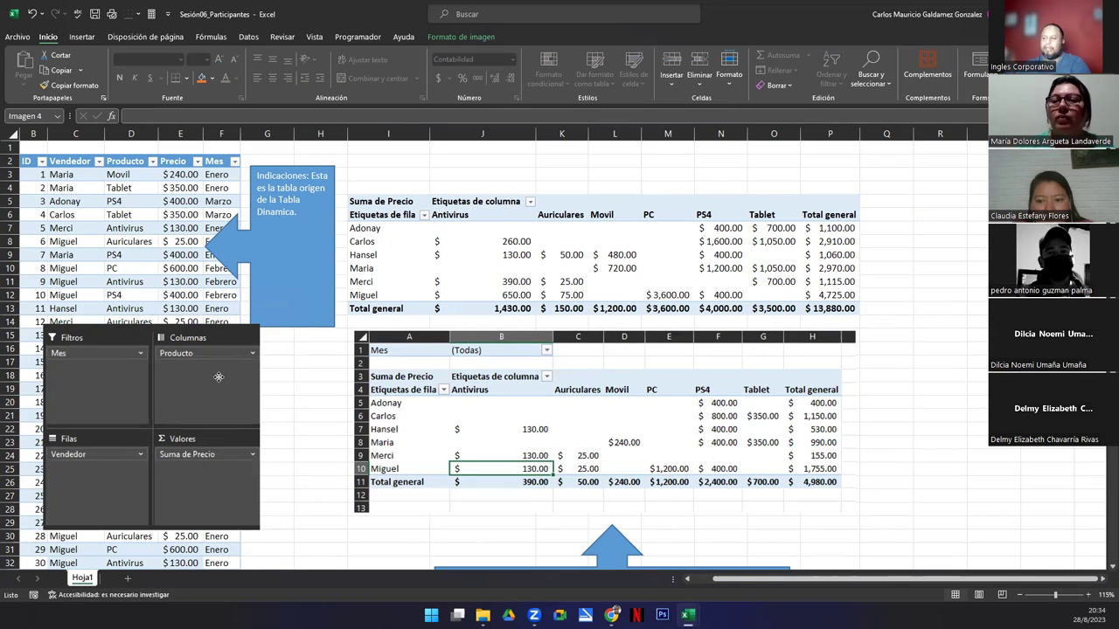
left_click(588, 425)
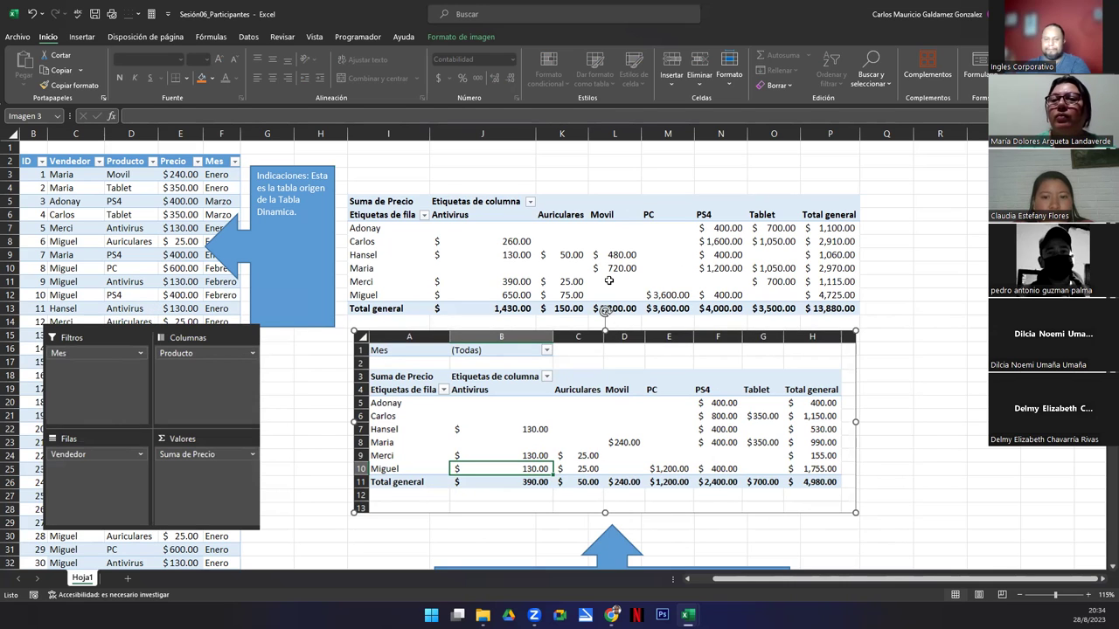
left_click(610, 281)
Delete the example picture, field-layout picture and source-table callout, and move the filter instructions callout up to about row 23.
left_click(547, 408)
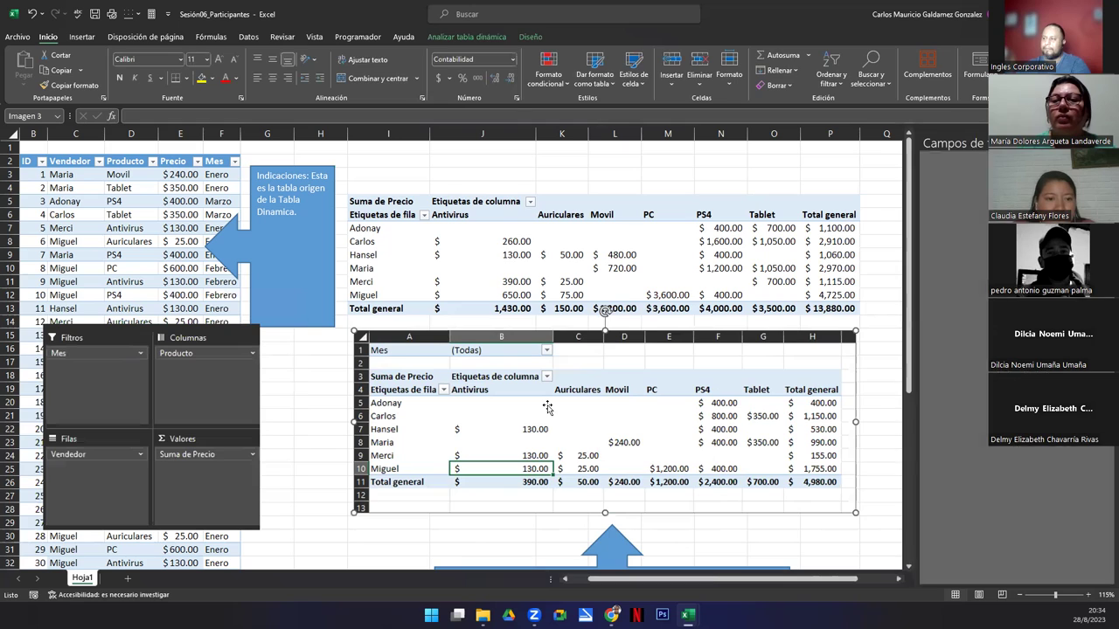
key("Delete")
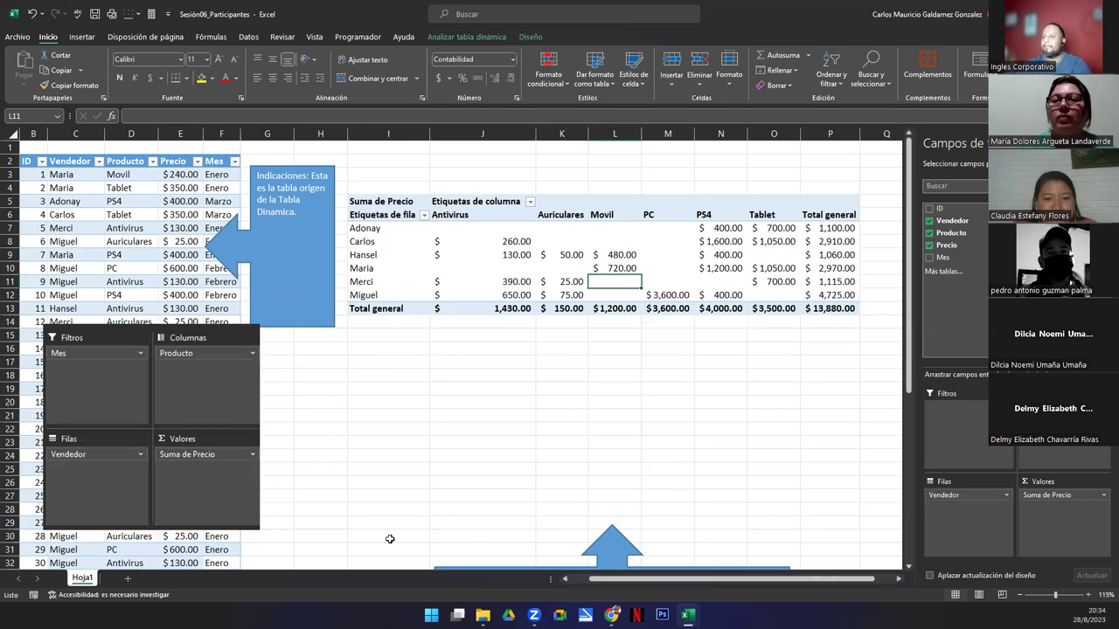
left_click(159, 387)
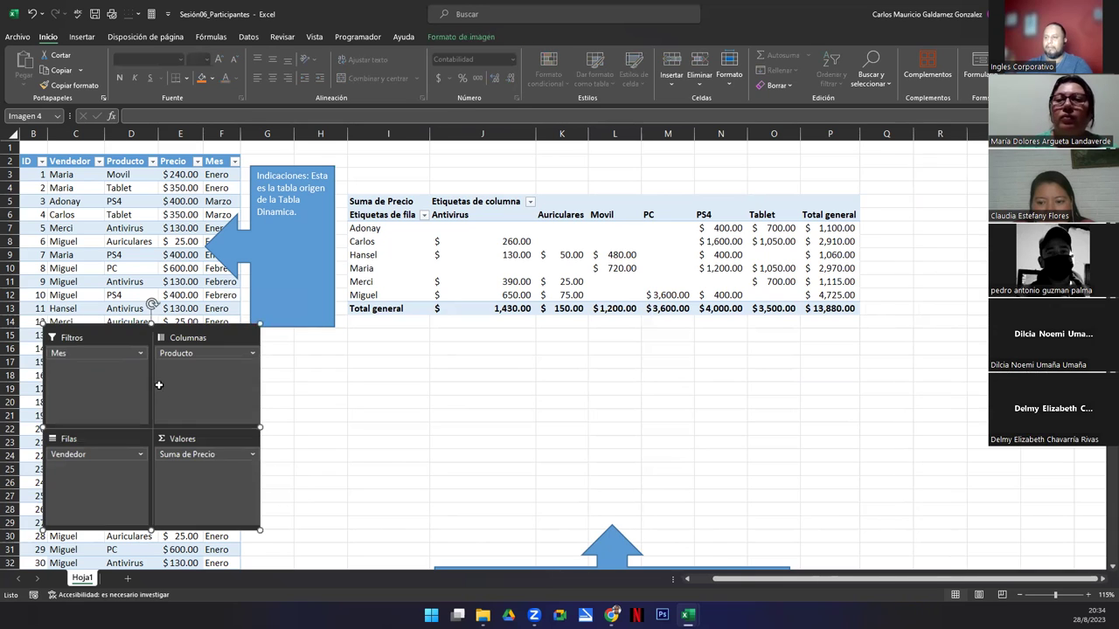
key("Delete")
left_click(320, 280)
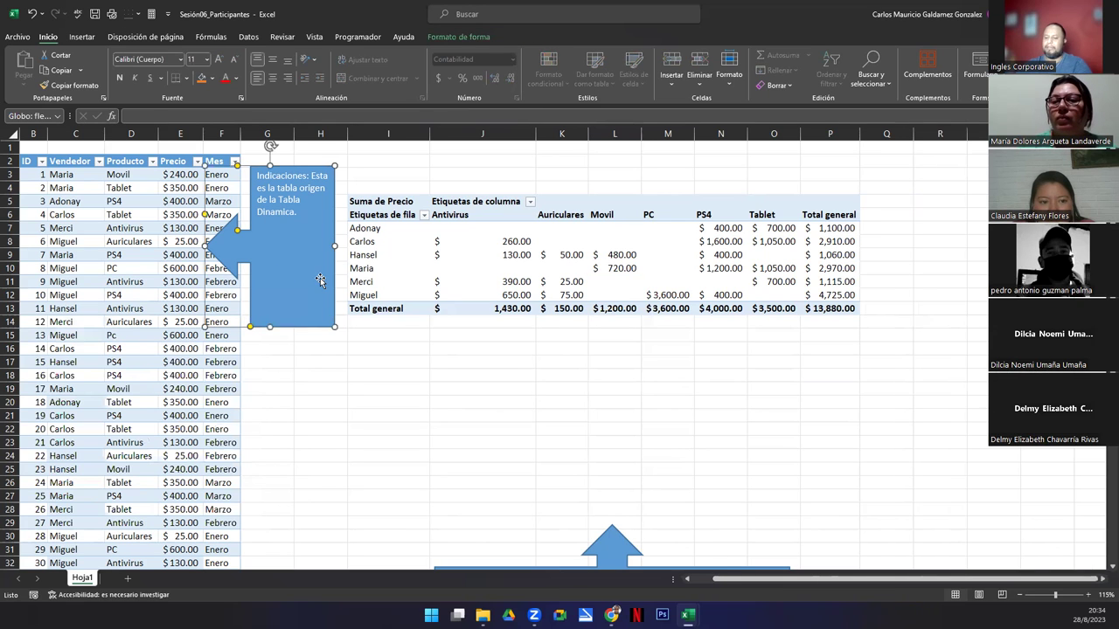
key("Delete")
left_click_drag(630, 549, 658, 473)
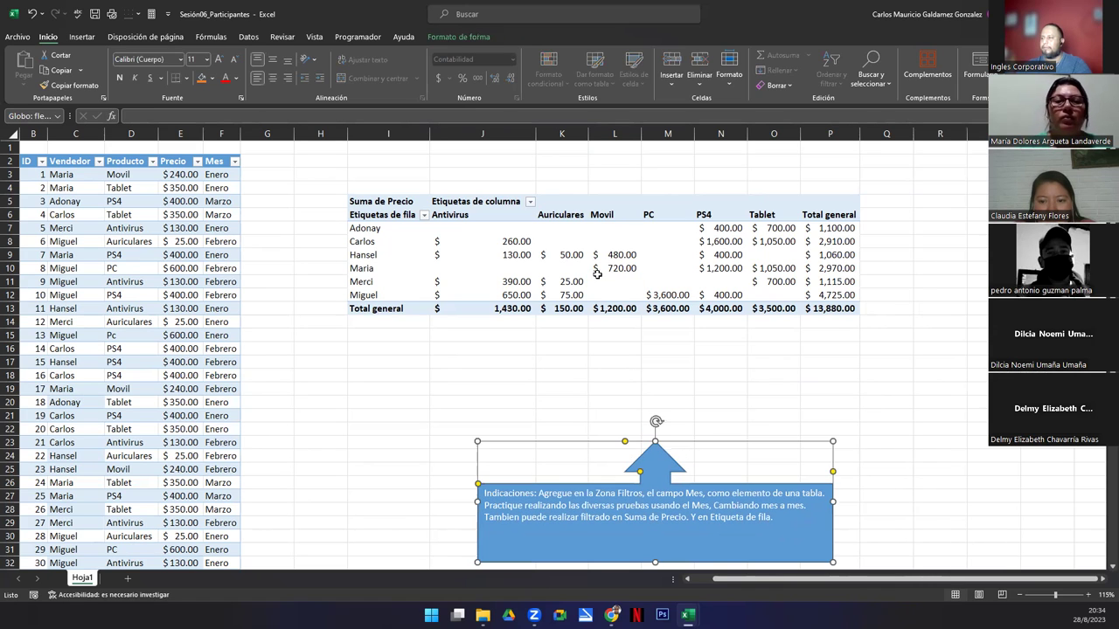
left_click(591, 272)
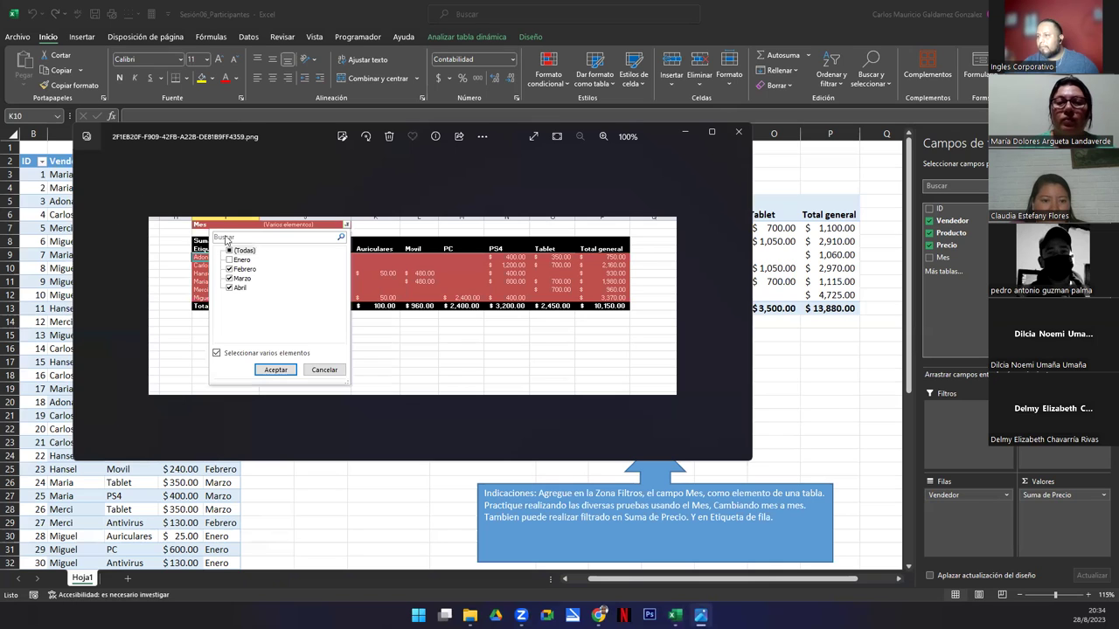
Close the reference image and add Mes as the pivot table's report filter.
left_click(738, 133)
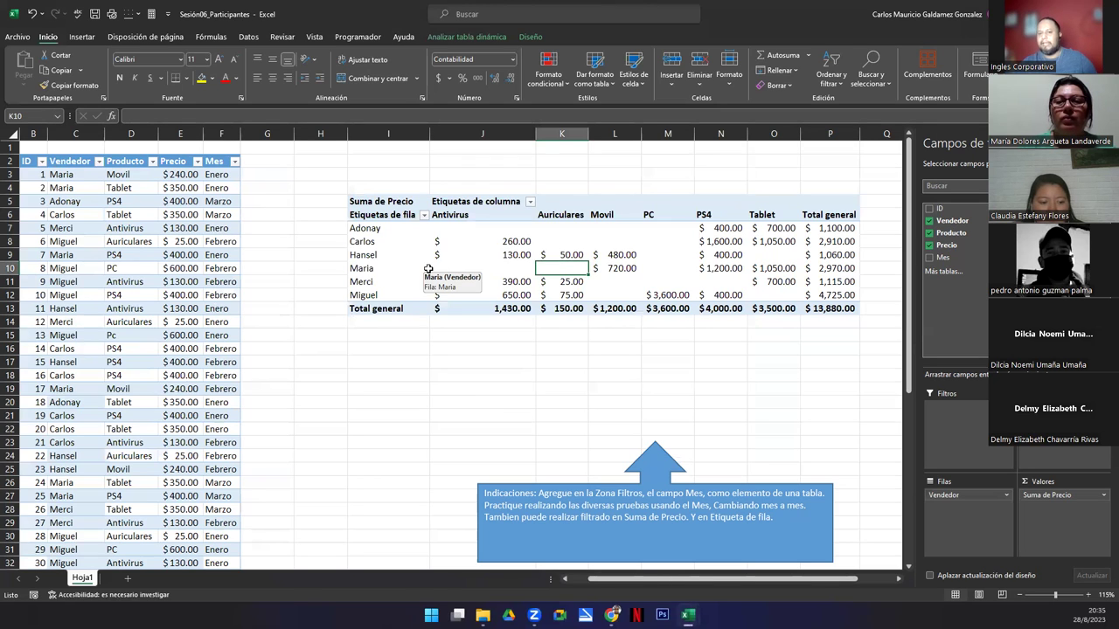
left_click(374, 254)
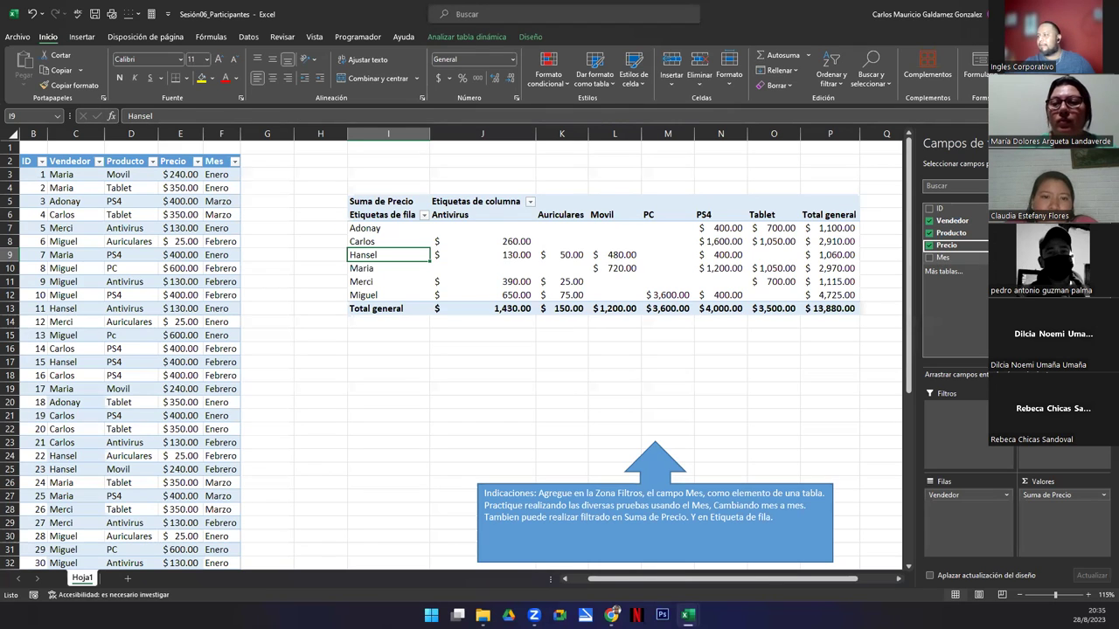
left_click_drag(970, 257, 979, 421)
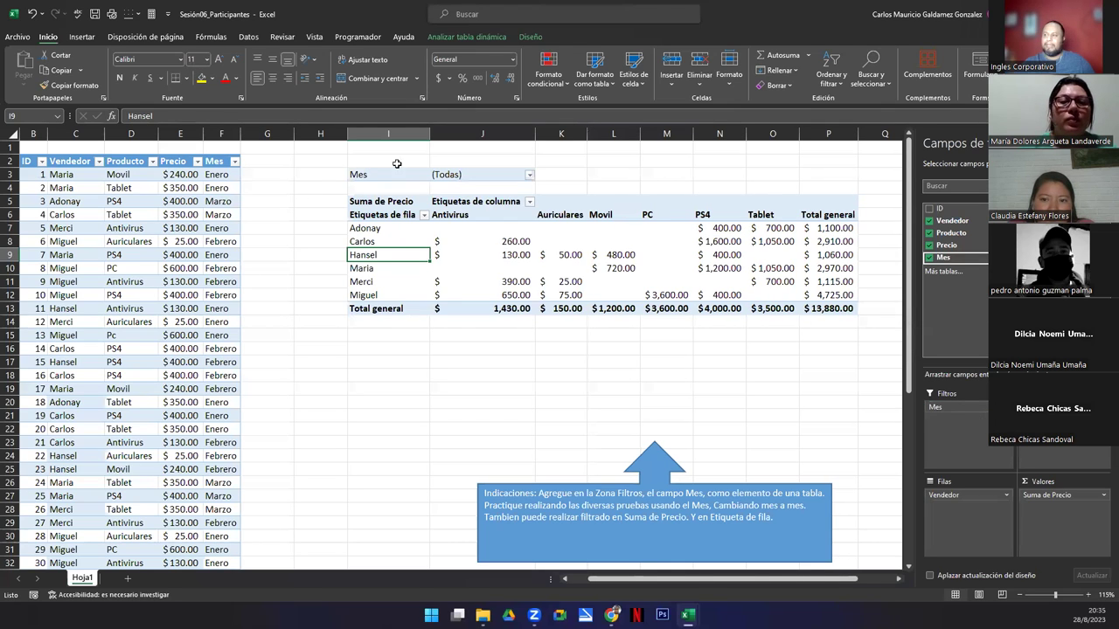
Review the pivot table's price sums by seller and product with all months included.
left_click(897, 582)
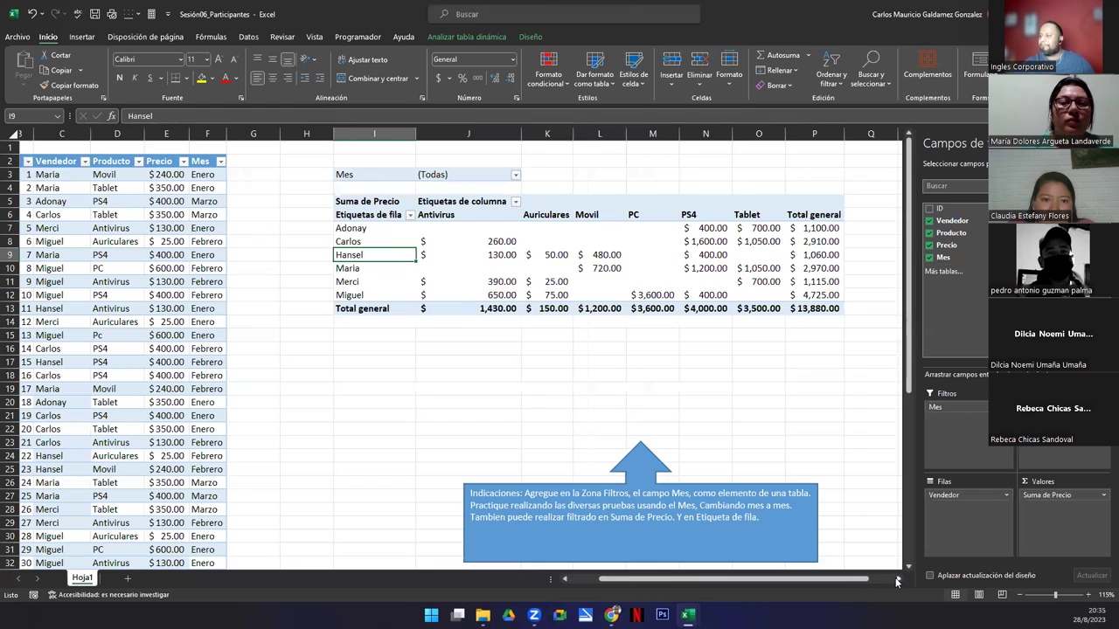
left_click(897, 582)
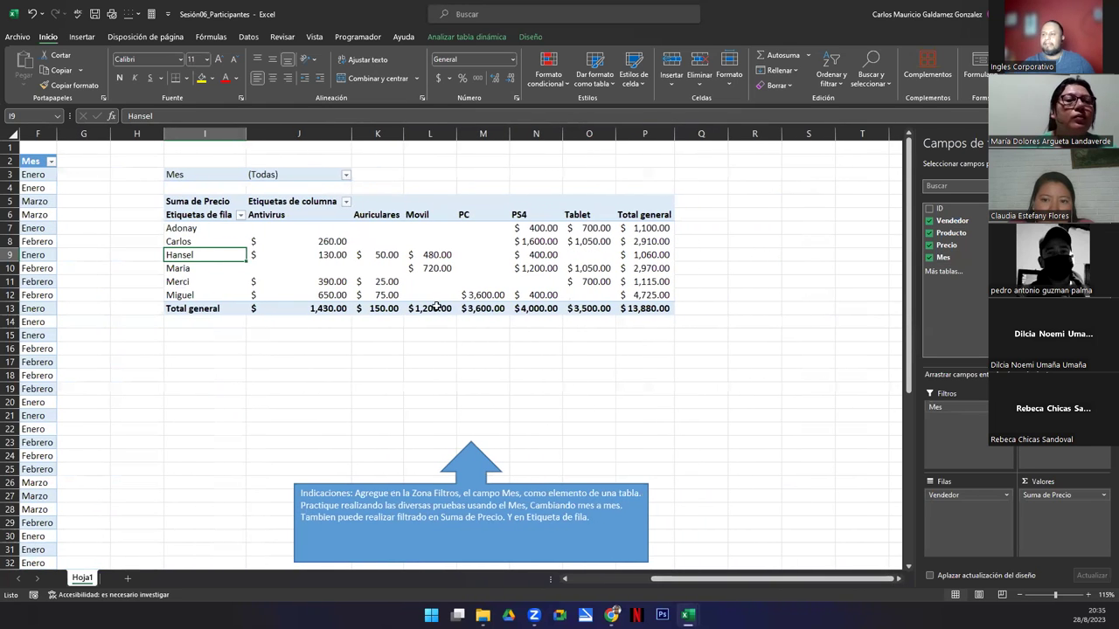
left_click(317, 241)
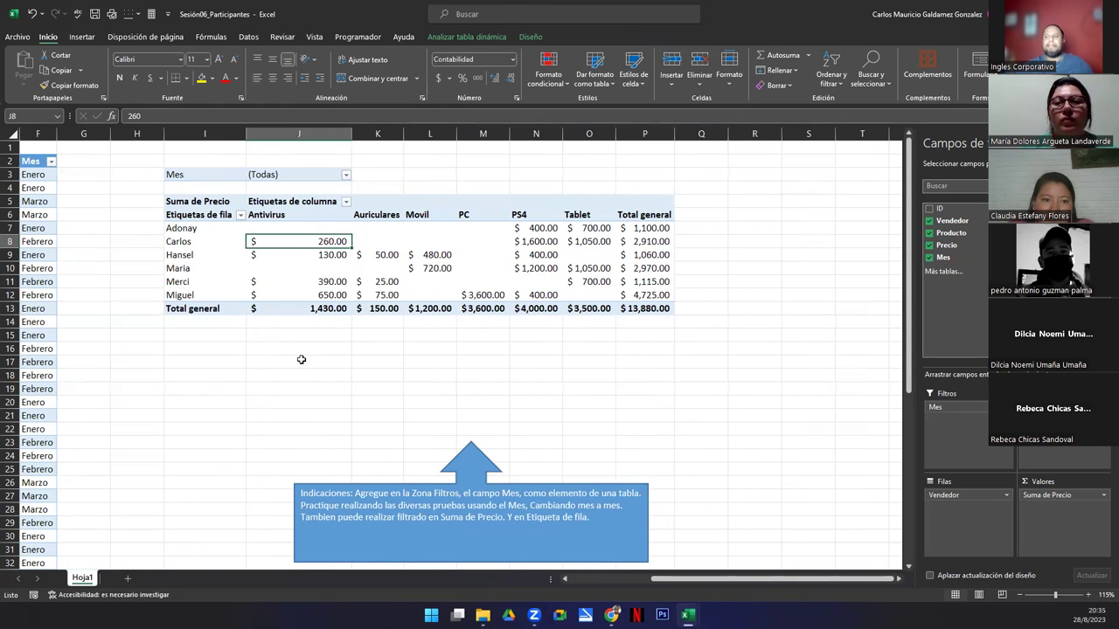
left_click_drag(348, 228, 651, 310)
left_click(292, 262)
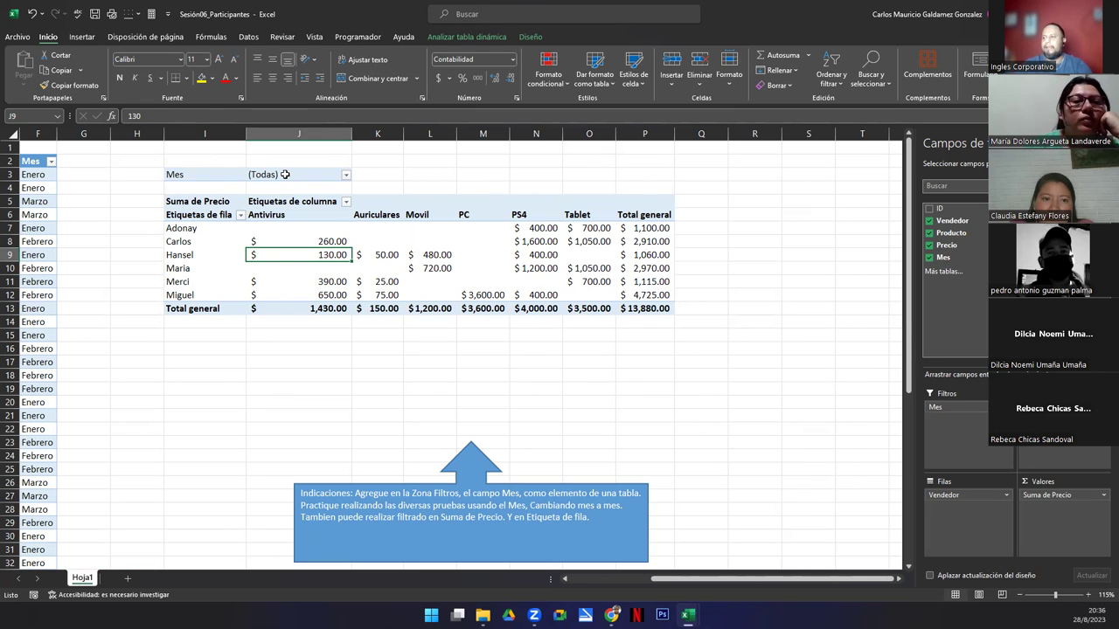
mouse_move(369, 254)
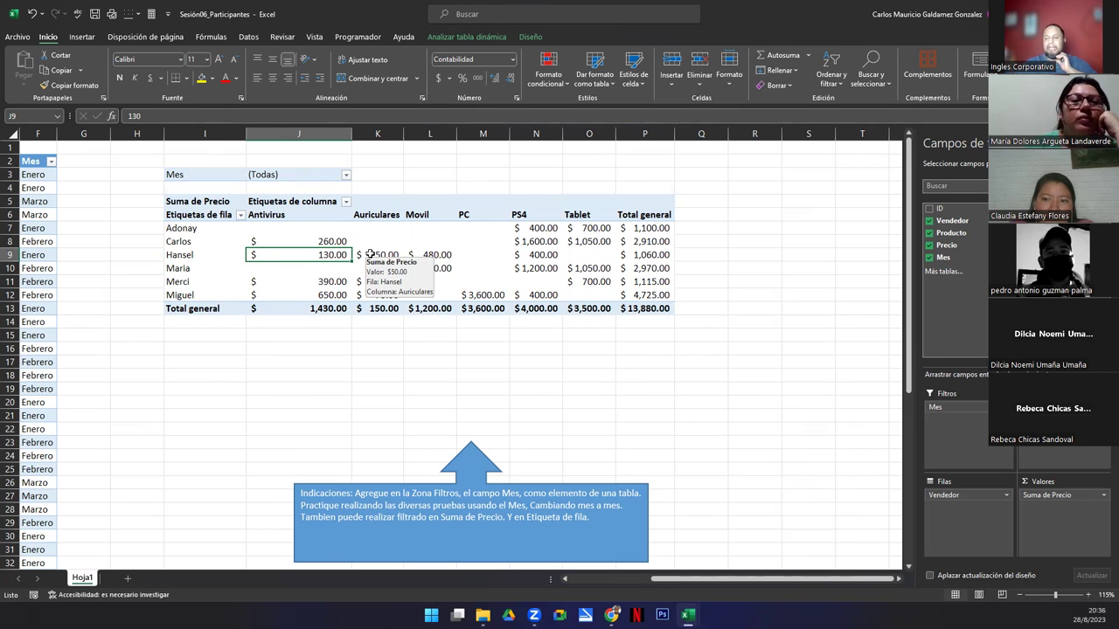
Filter the pivot table's Mes report filter to show only Enero.
left_click(171, 175)
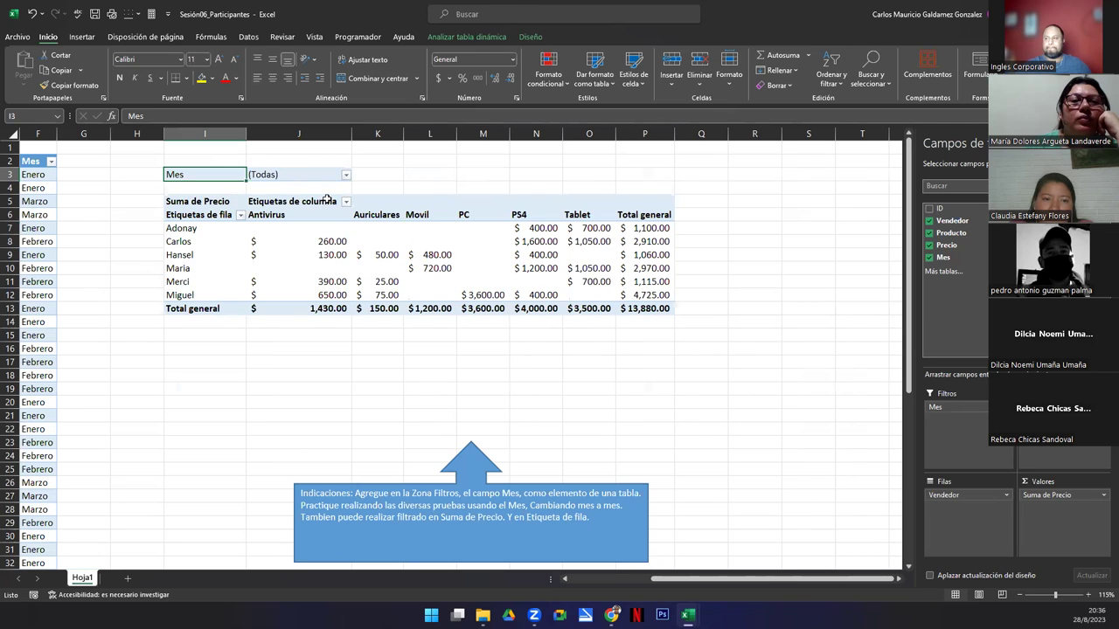
left_click(346, 176)
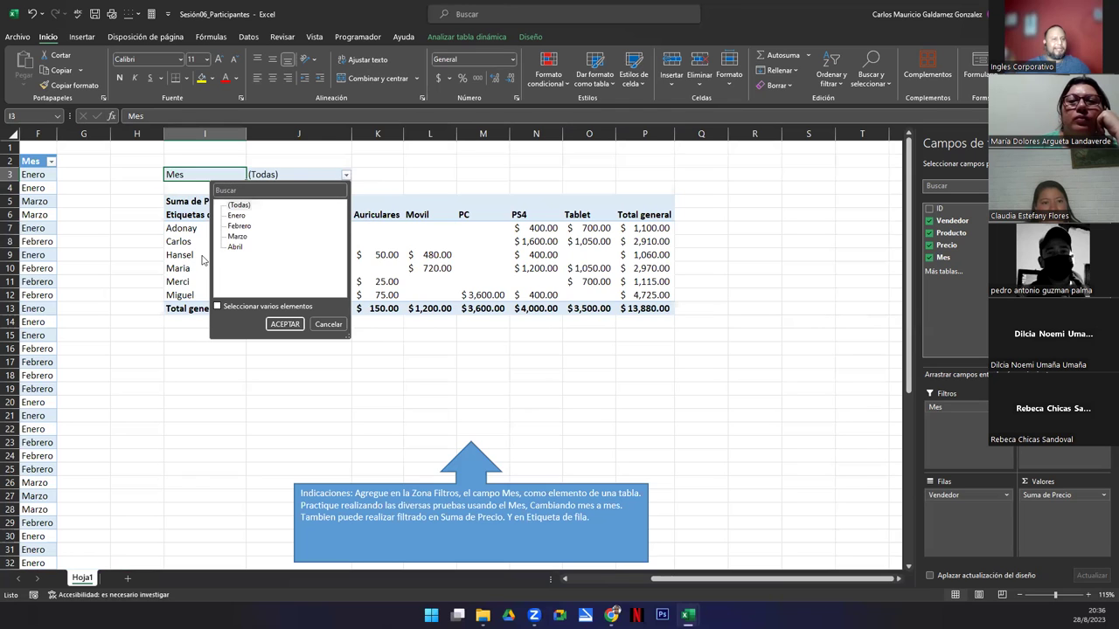
left_click(243, 208)
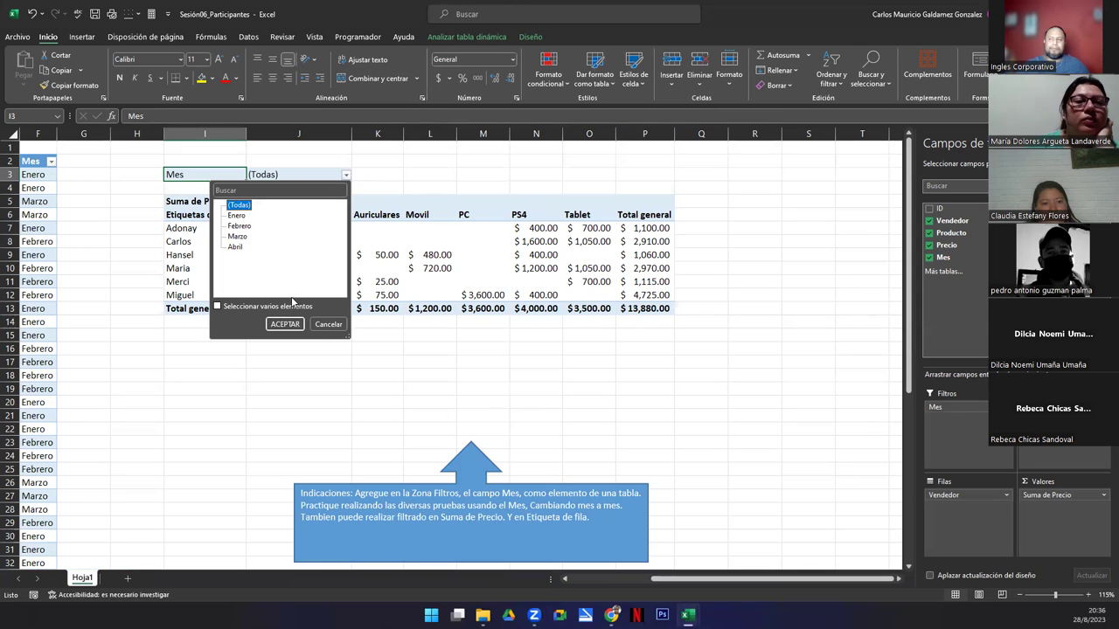
left_click(237, 216)
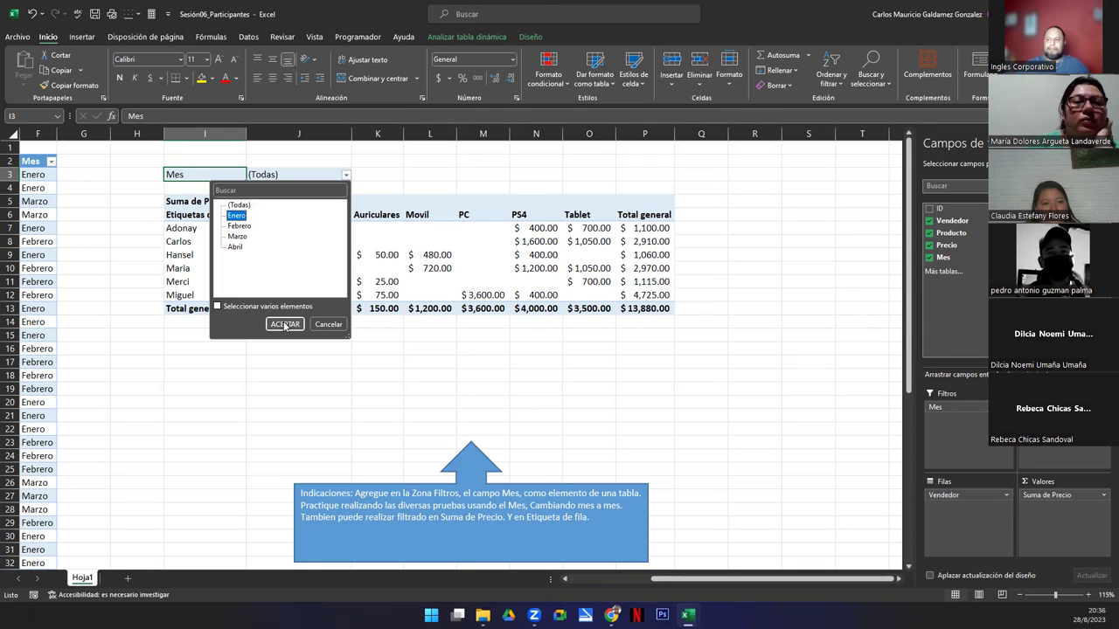
left_click(284, 324)
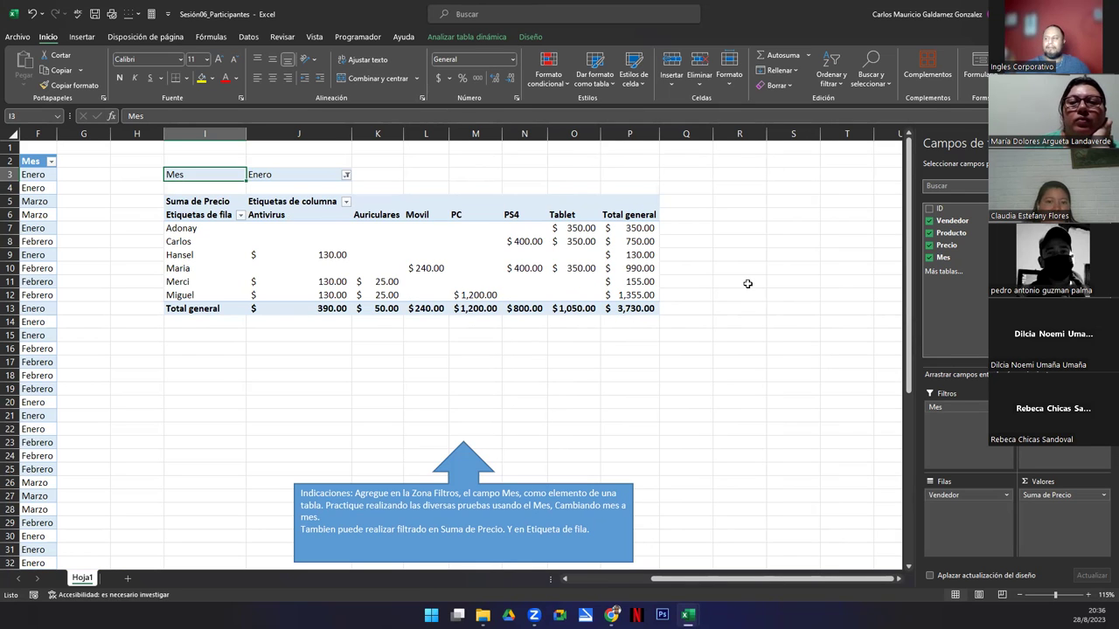
Switch the pivot table's Mes report filter to Febrero.
left_click(346, 174)
left_click(237, 226)
left_click(273, 322)
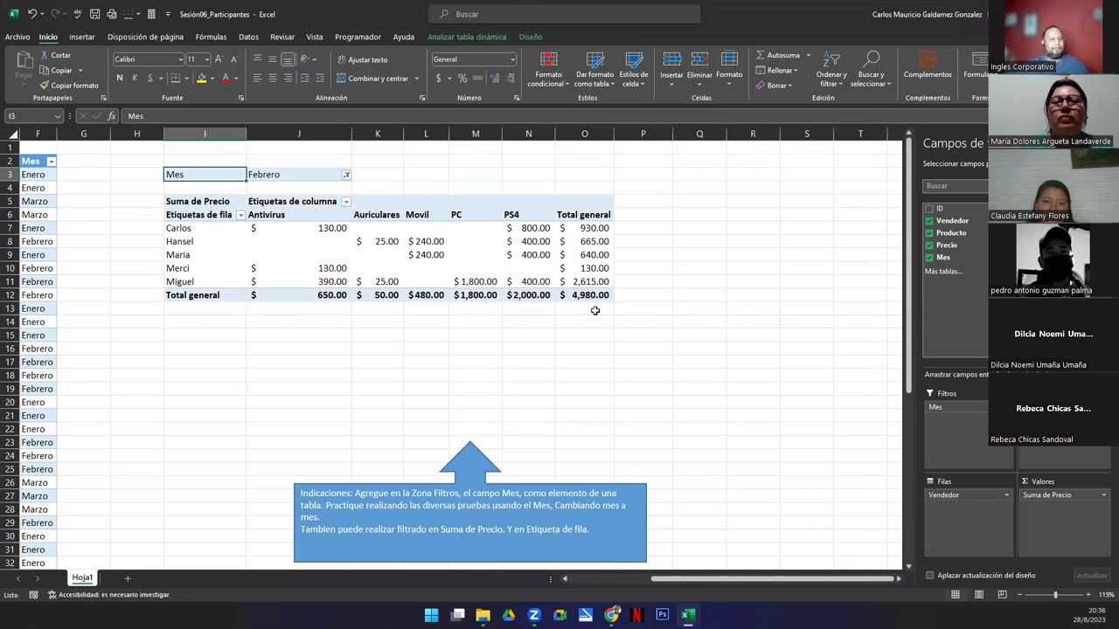
Switch the pivot table's Mes report filter to Marzo and check the month's grand total.
left_click(346, 178)
left_click(236, 238)
left_click(267, 324)
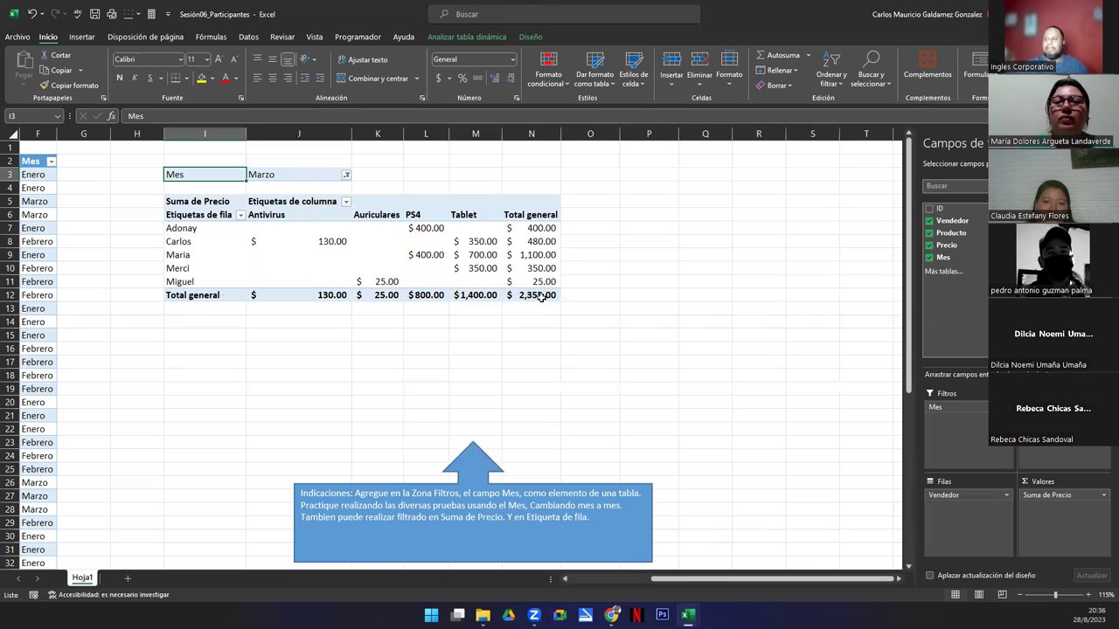
mouse_move(551, 295)
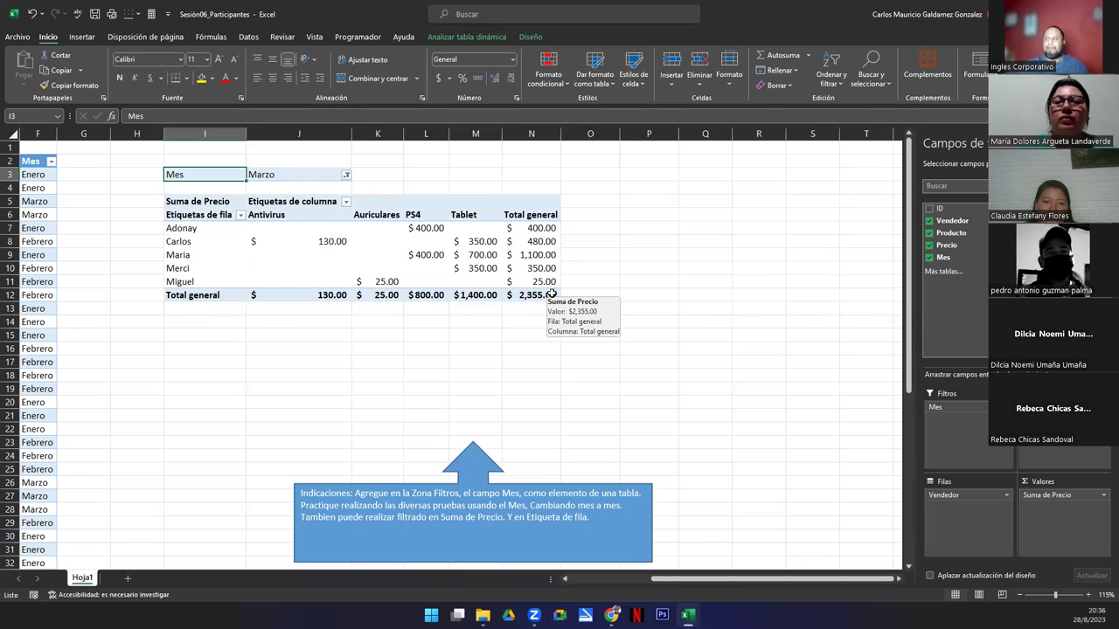
Switch the pivot table's Mes report filter to Abril and check the month's grand total.
left_click(346, 175)
left_click(234, 246)
left_click(284, 324)
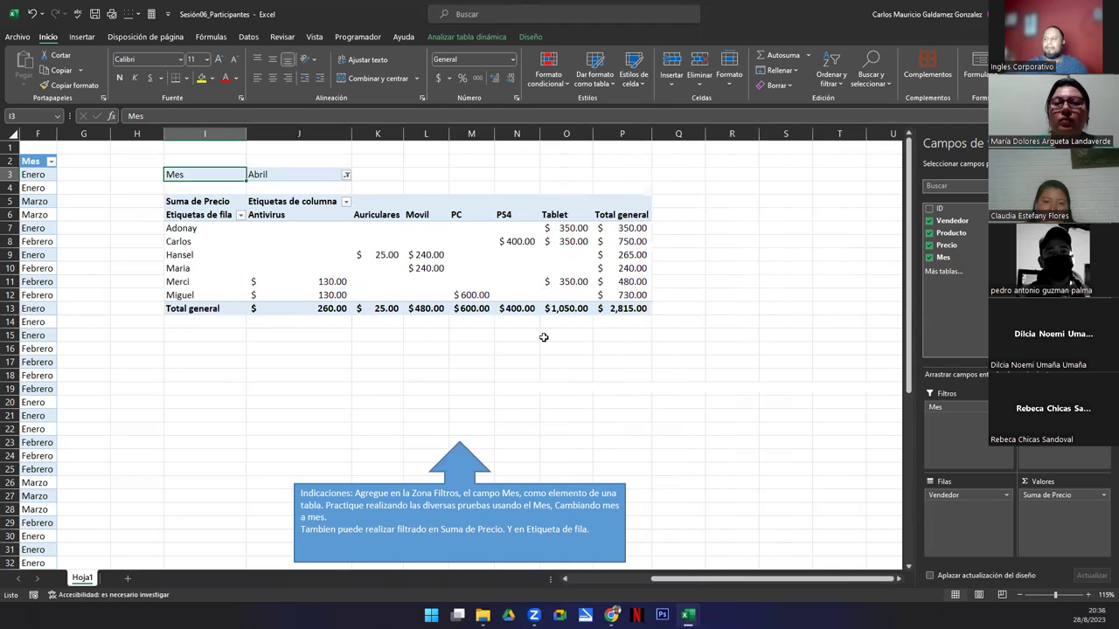
left_click(612, 310)
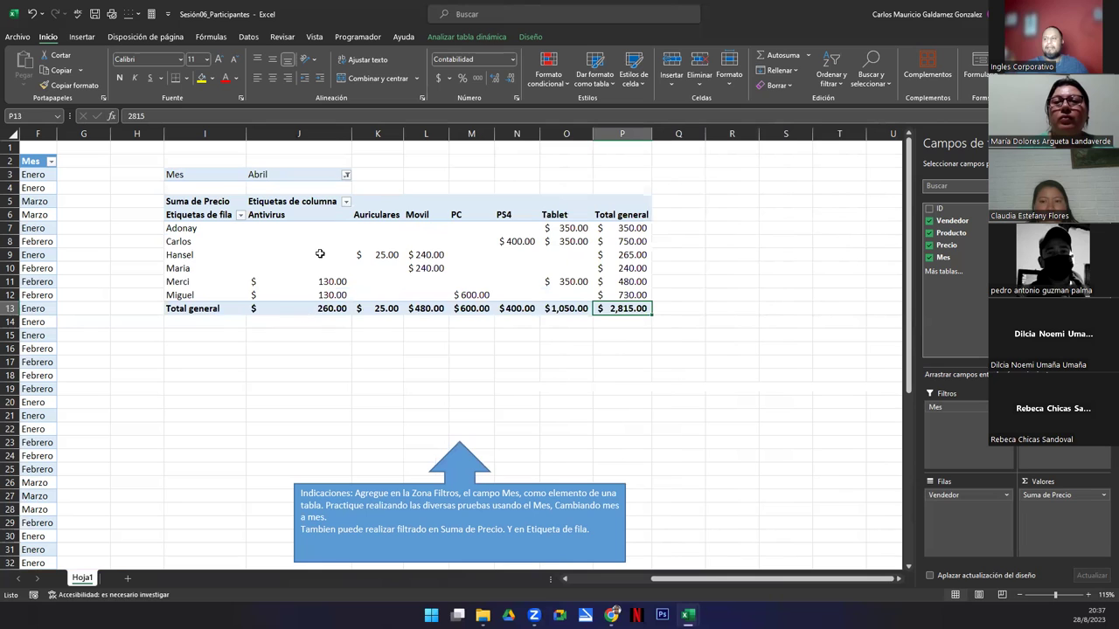
Enable multiple selection in the Mes report filter and show only Enero and Febrero together.
left_click(347, 176)
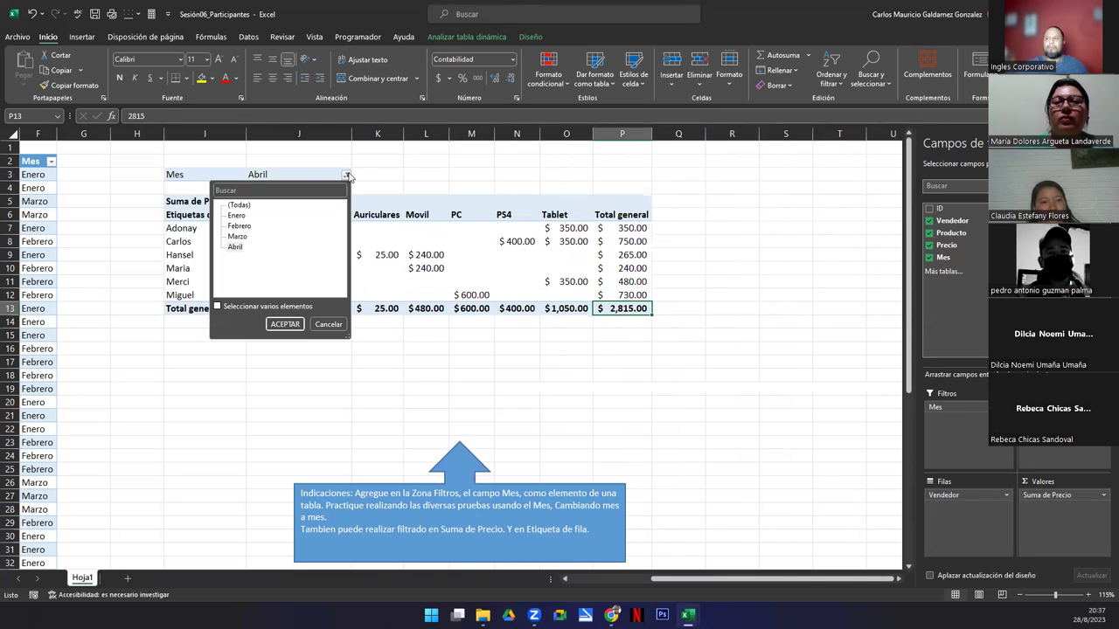
left_click(221, 306)
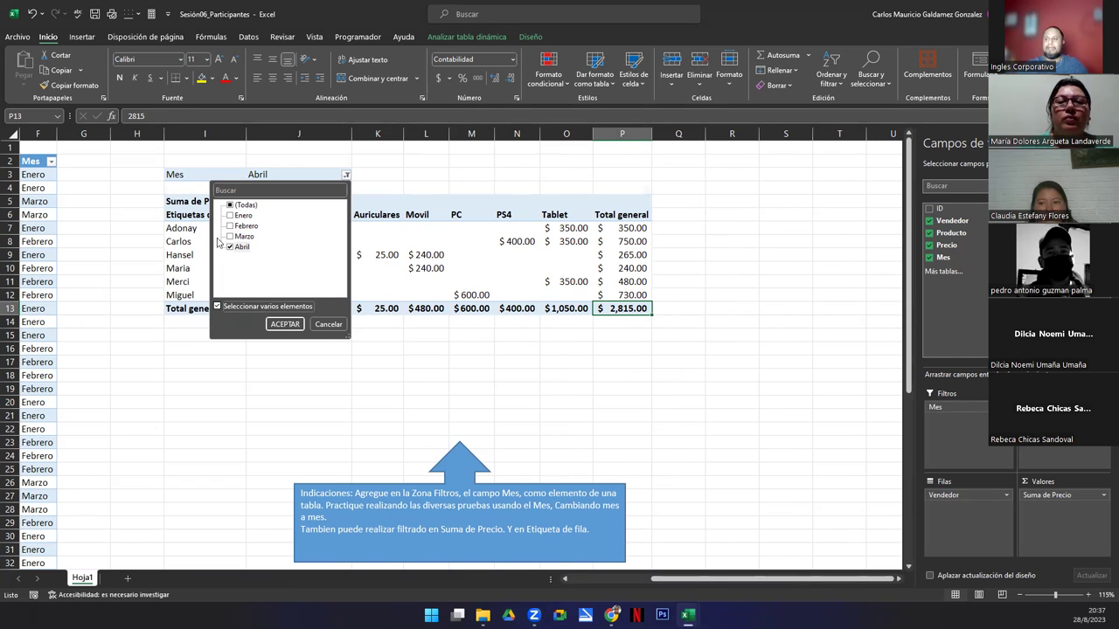
left_click(231, 215)
left_click(231, 247)
left_click(230, 225)
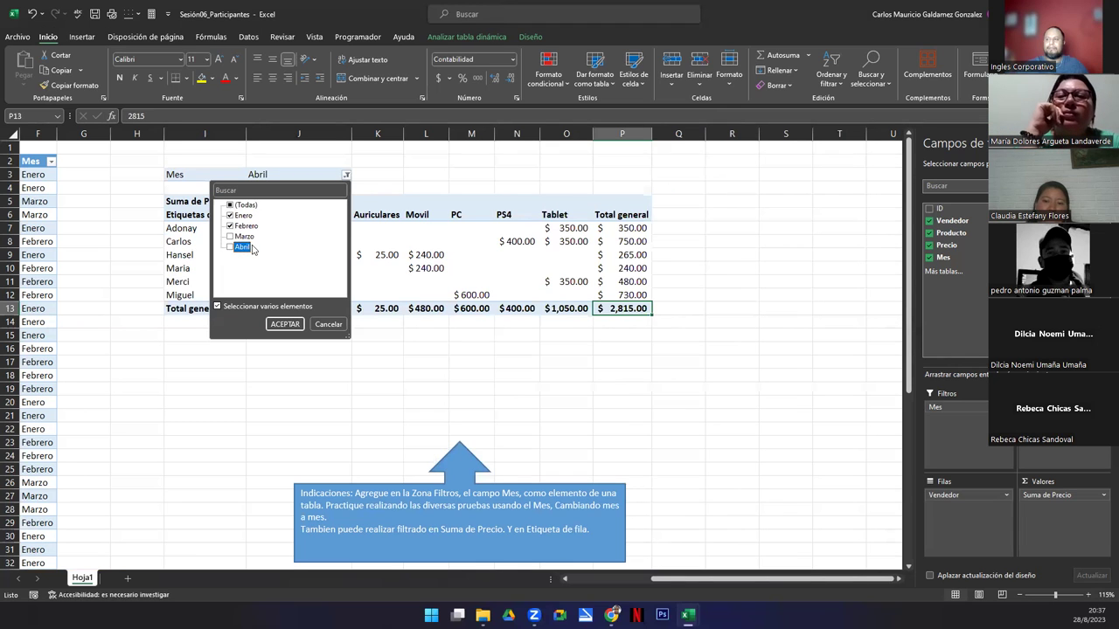
left_click(285, 324)
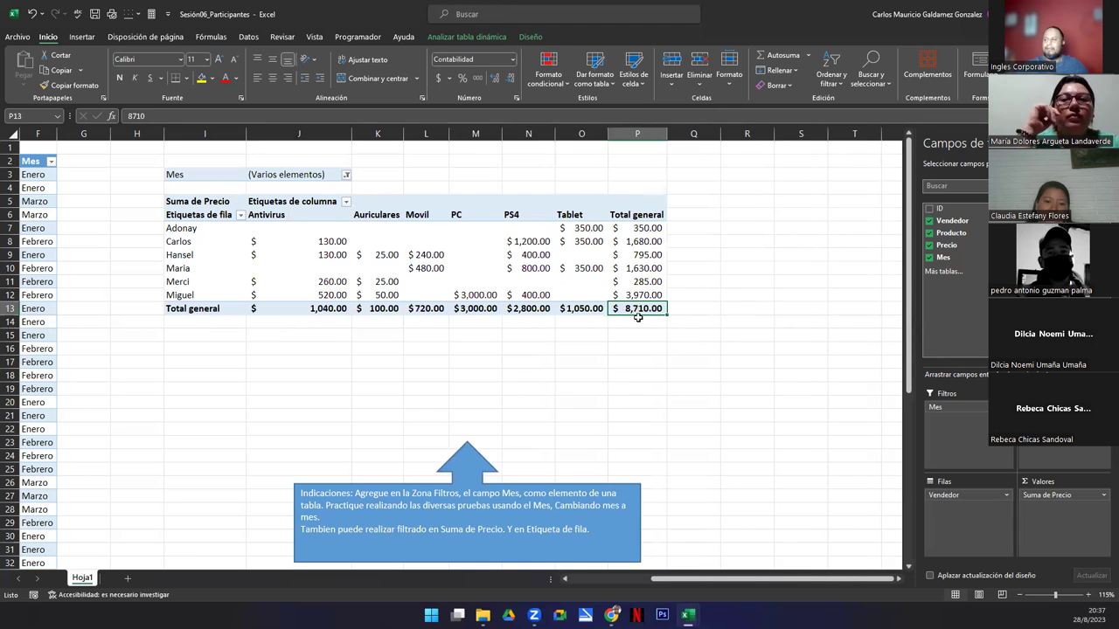
Change the multiple-month selection of the Mes report filter to Marzo and Abril.
left_click(346, 175)
left_click(229, 205)
left_click(229, 206)
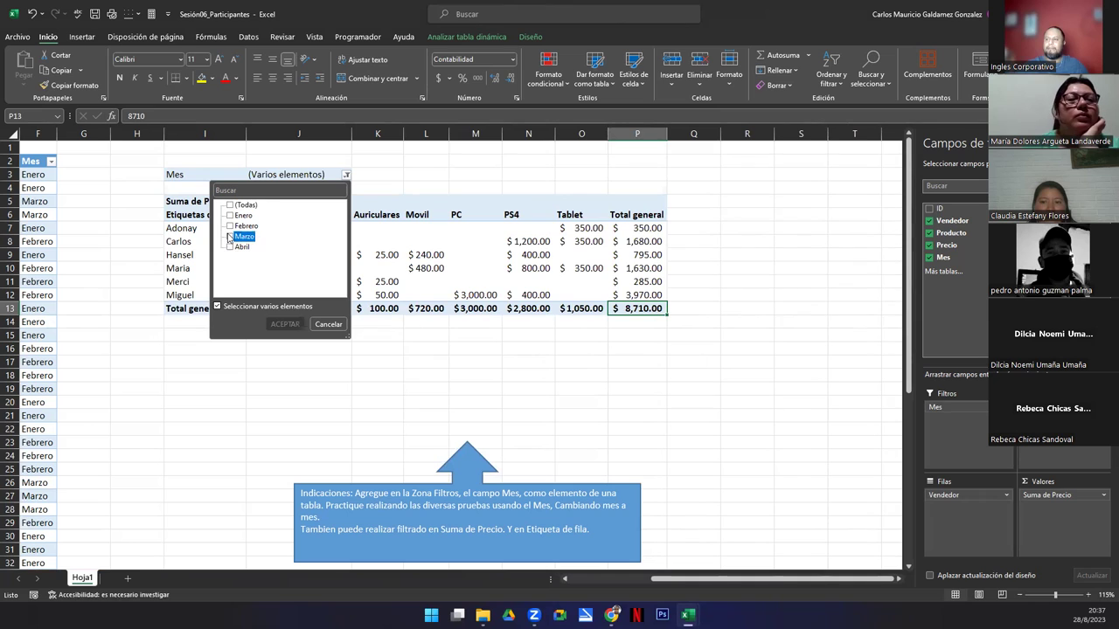
left_click(229, 236)
left_click(230, 246)
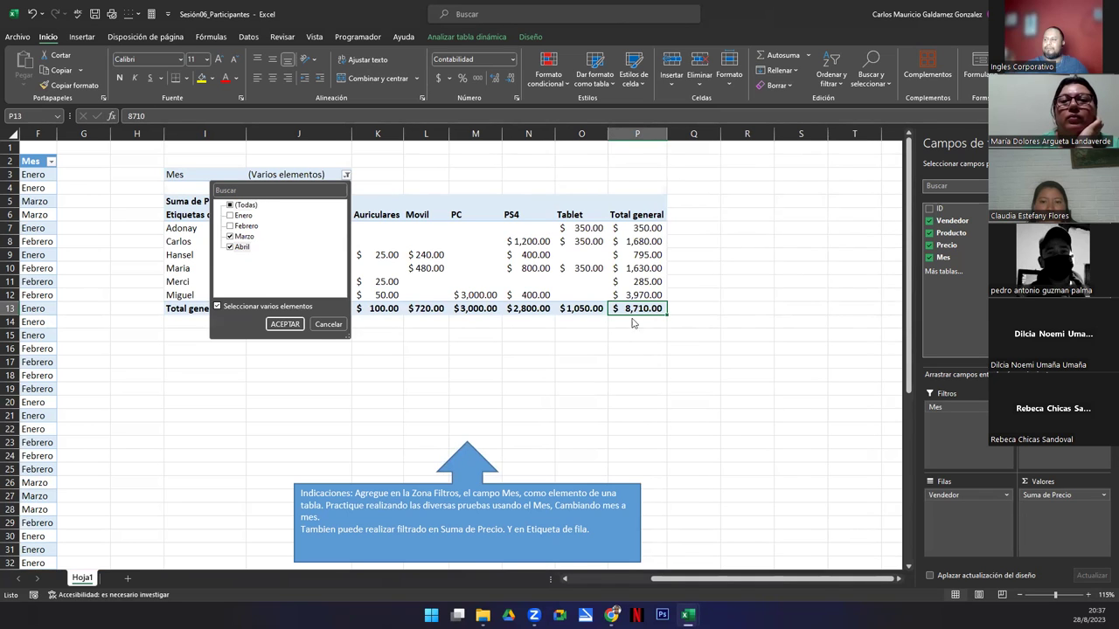
left_click(284, 325)
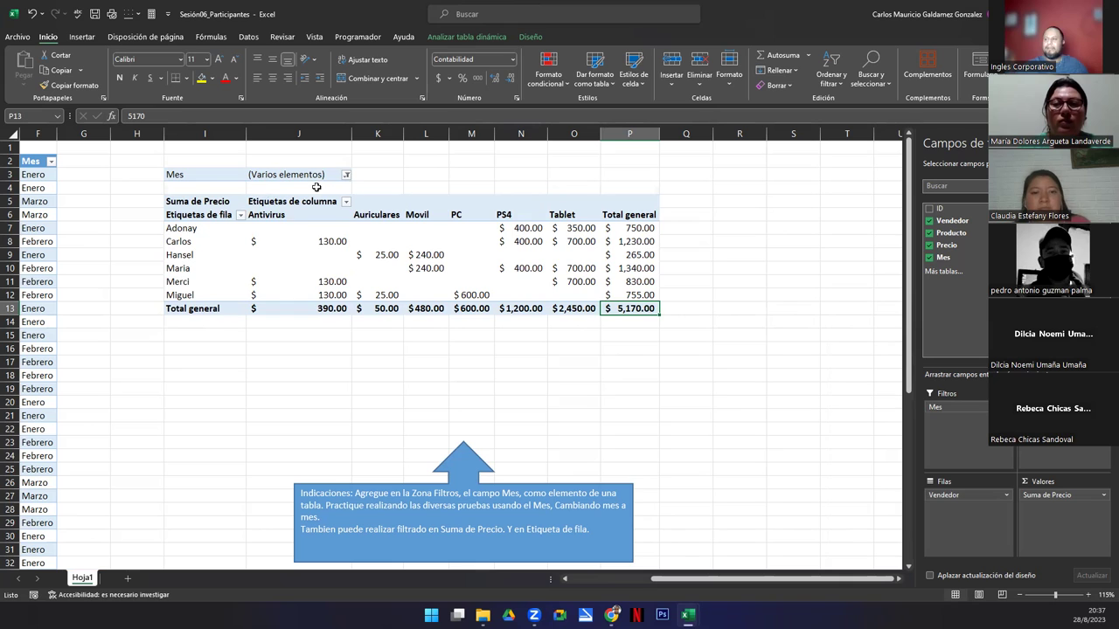
Restore the Mes report filter to all months and check that every month is selected.
left_click(346, 176)
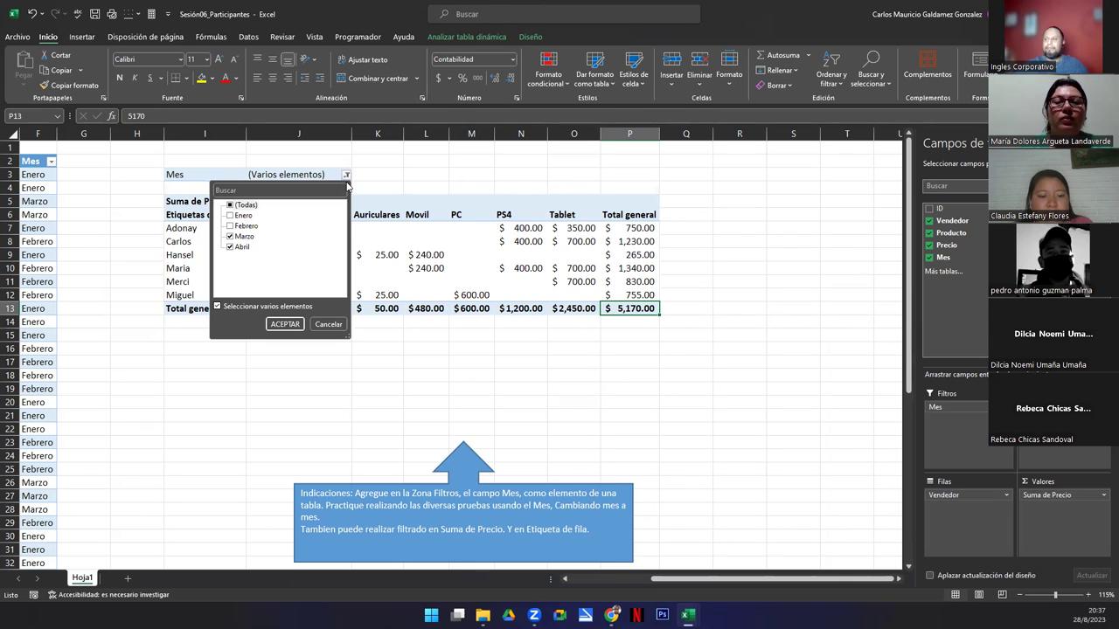
left_click(241, 204)
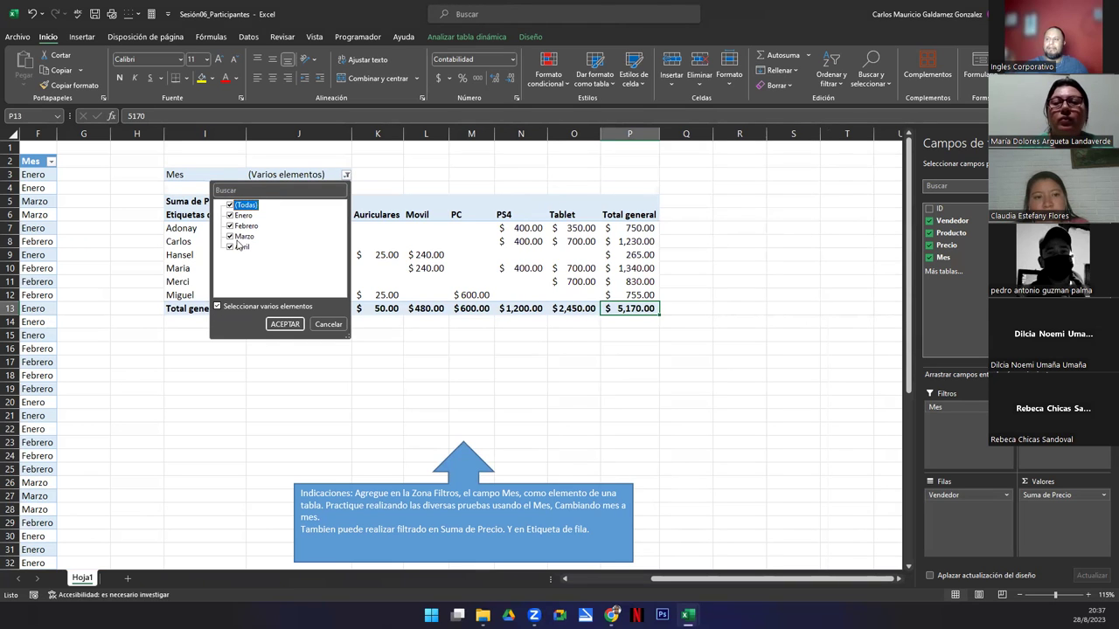
left_click(284, 325)
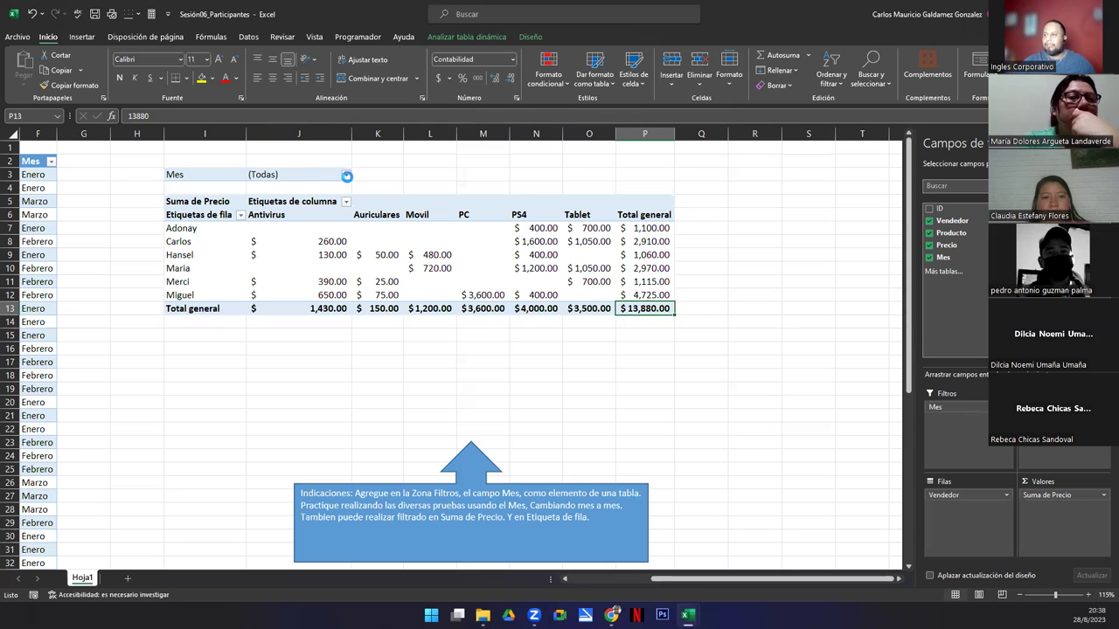
left_click(346, 176)
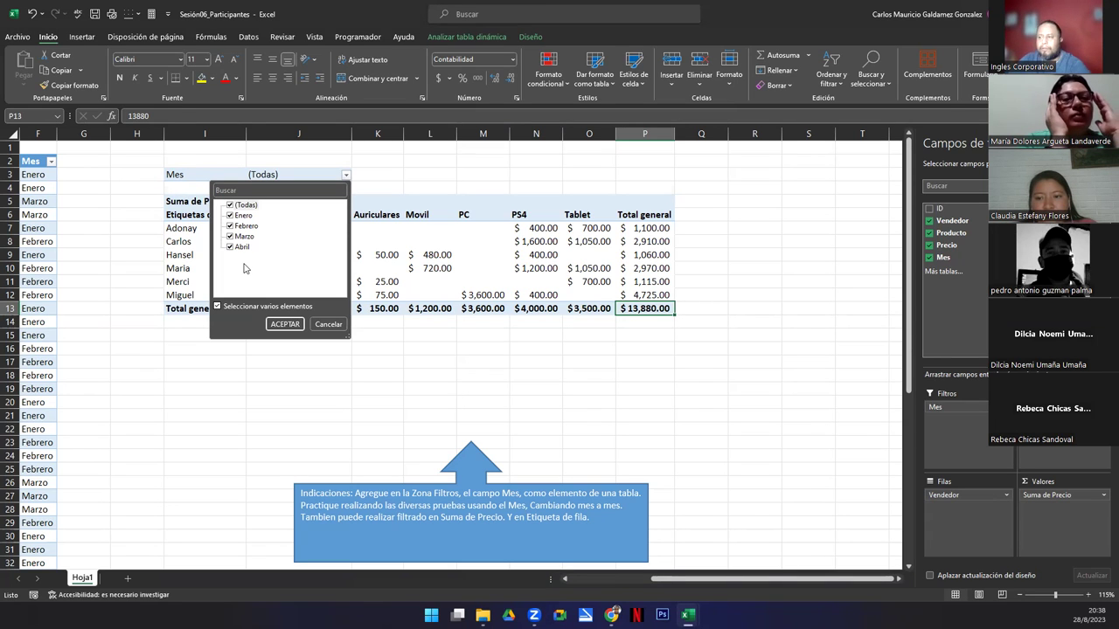
left_click(327, 325)
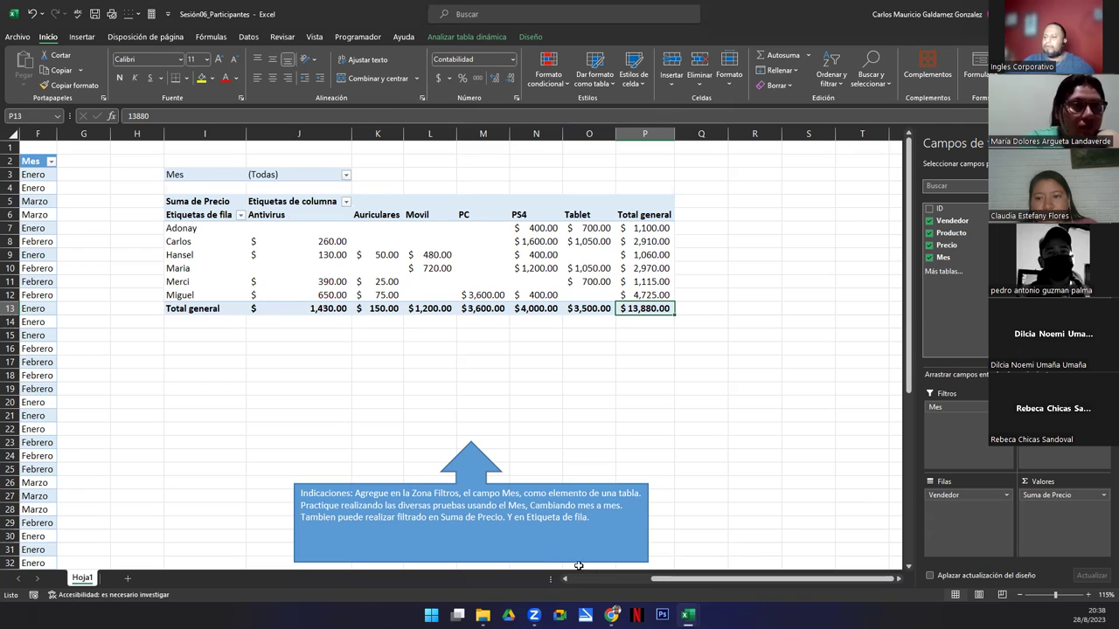
Examine the source table and the products offered by its Producto column filter, leaving the filter unchanged.
left_click(603, 581)
left_click(603, 580)
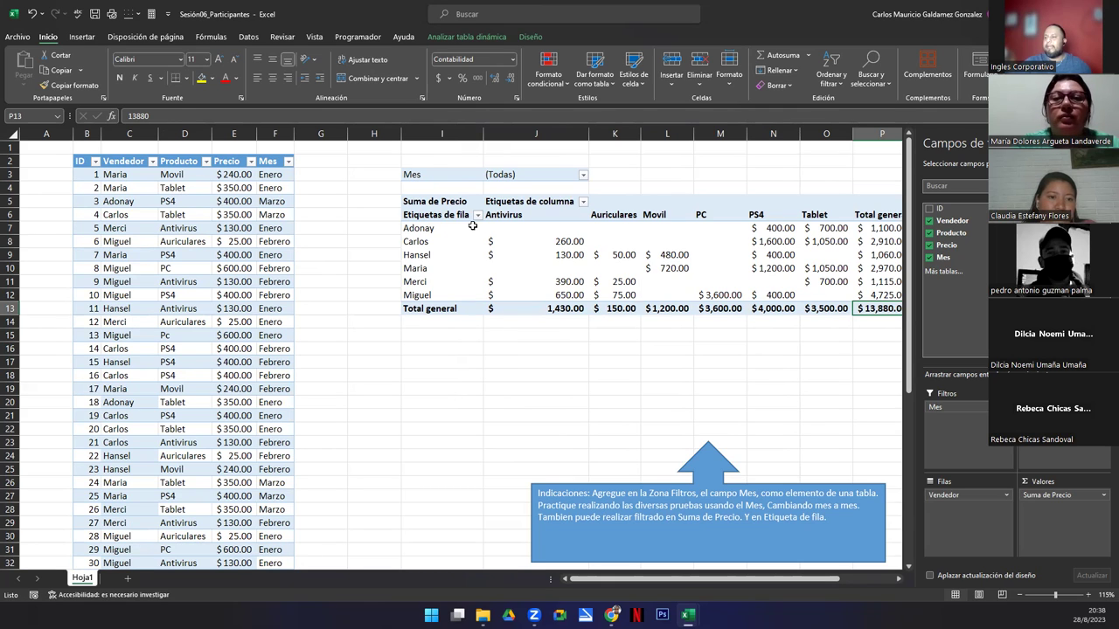
left_click(206, 161)
left_click(231, 224)
left_click(233, 225)
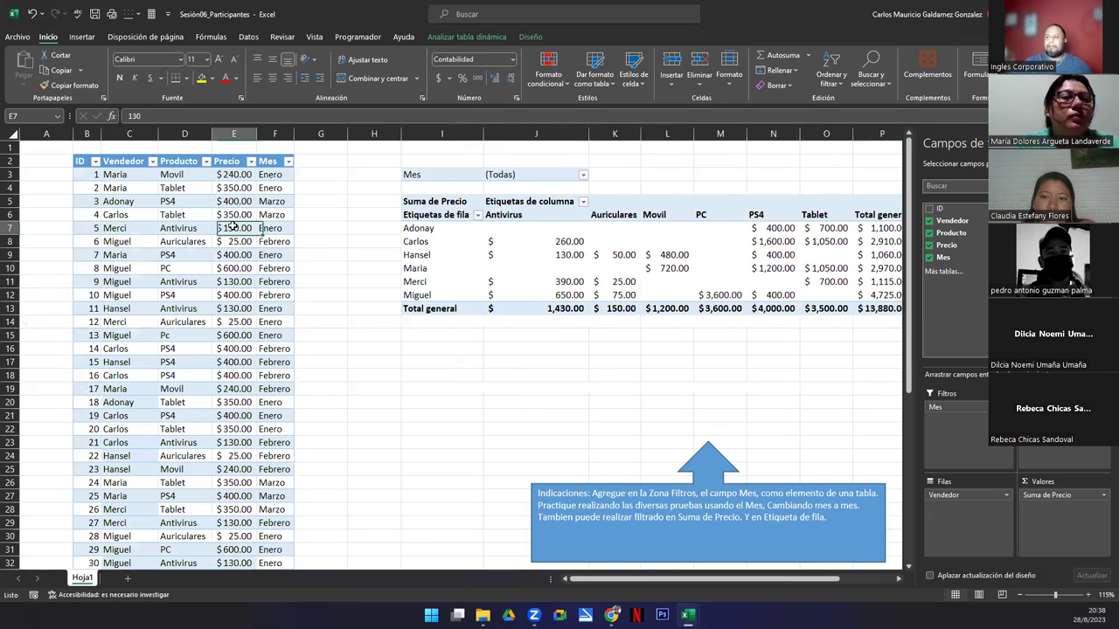
left_click(139, 191)
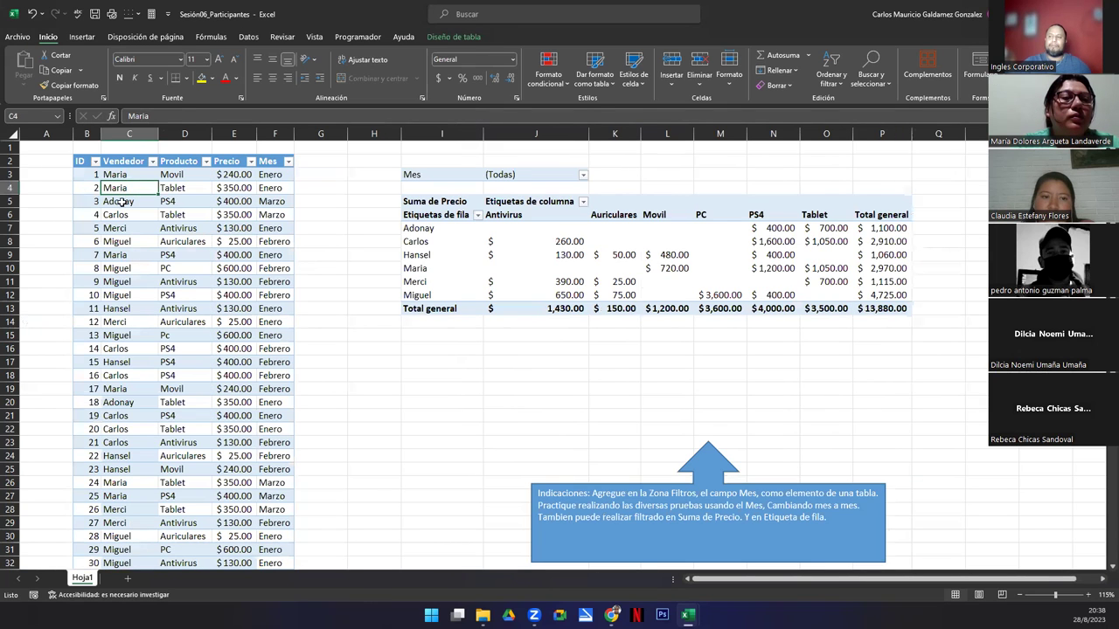
left_click(206, 163)
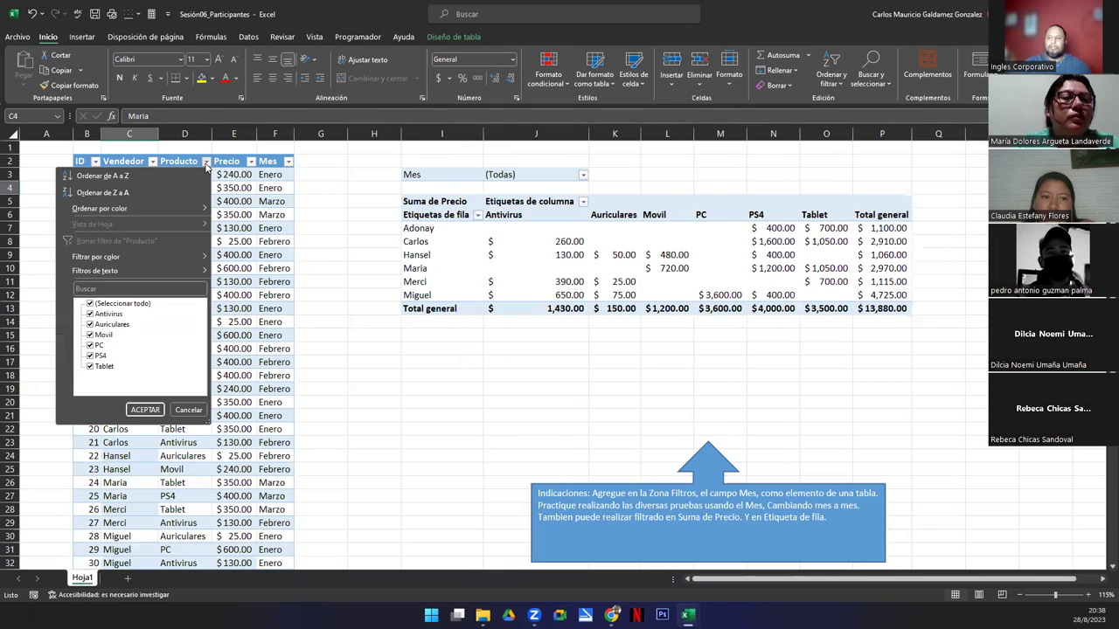
left_click(187, 409)
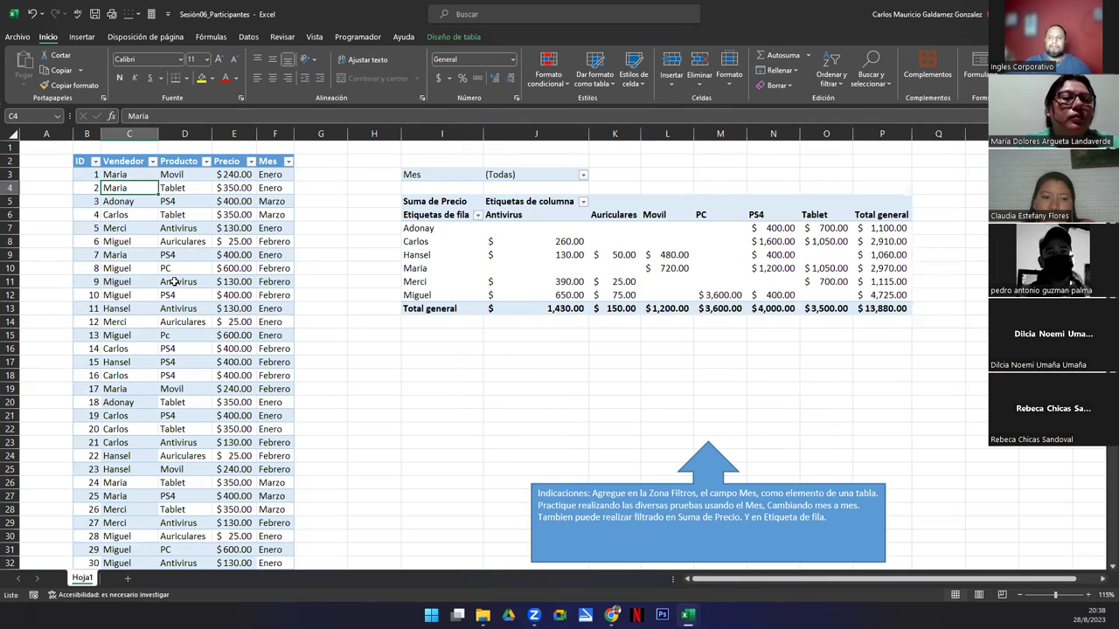
Sort the source table by its Mes column from A to Z.
left_click(273, 175)
left_click(286, 160)
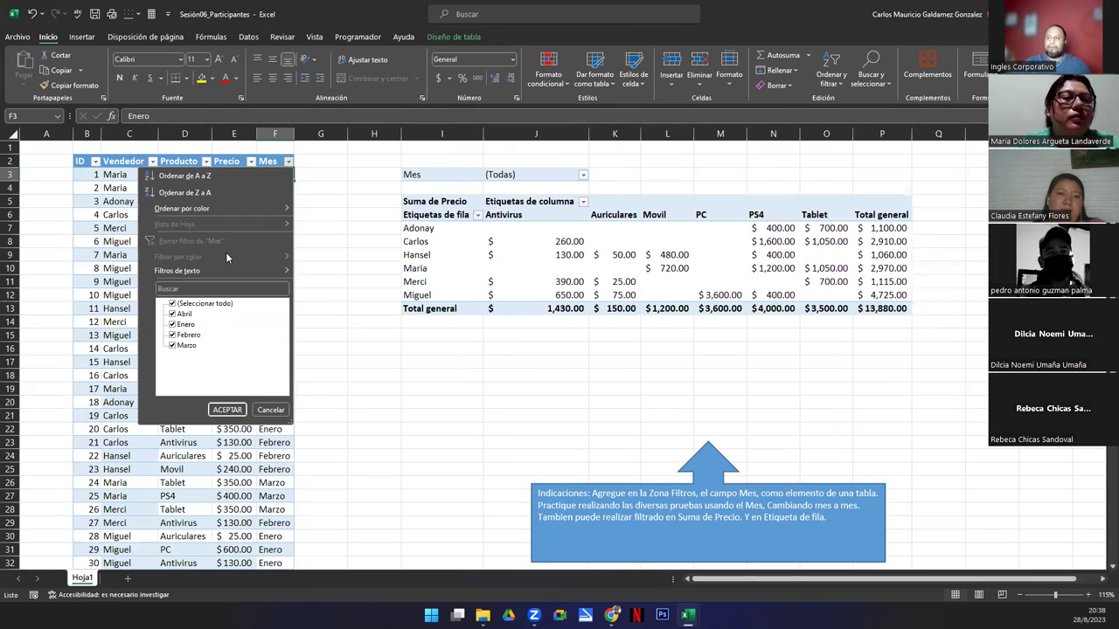
left_click(179, 178)
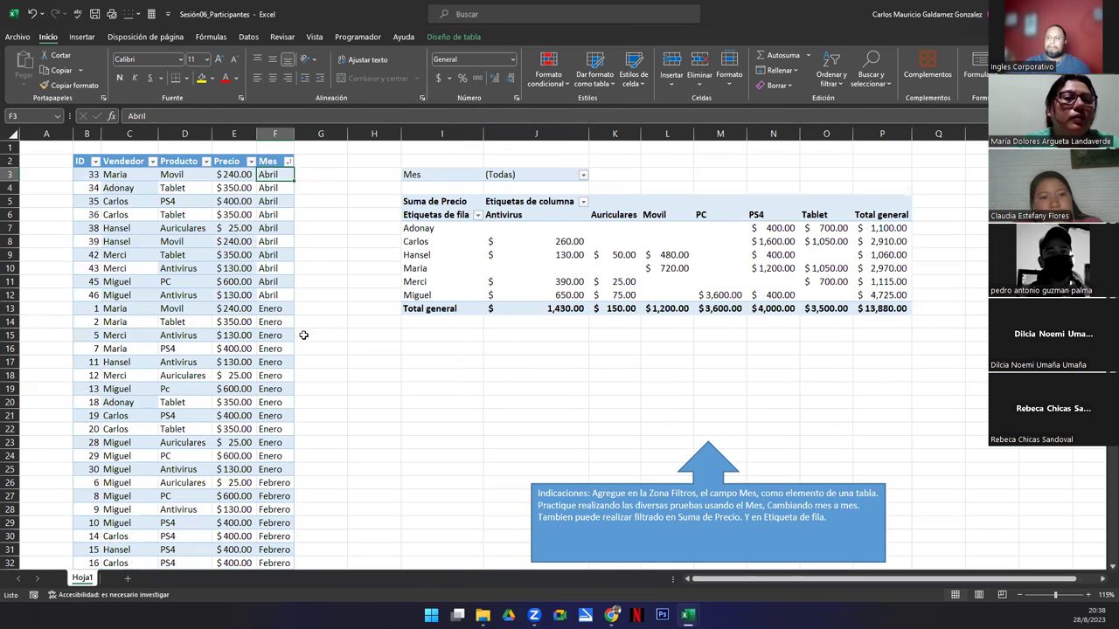
left_click(288, 161)
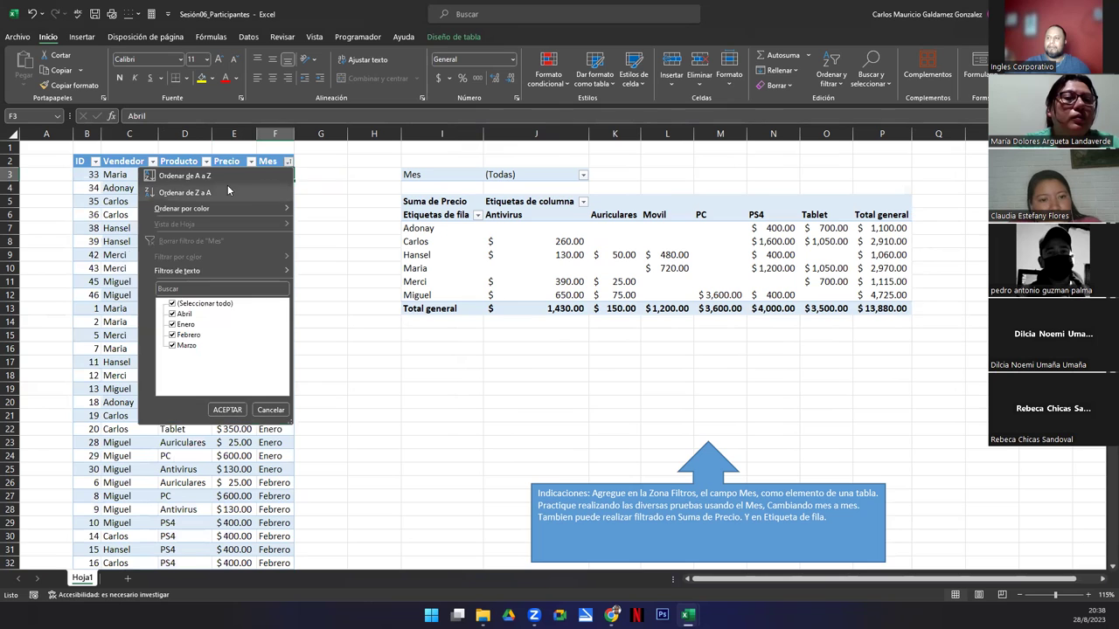
left_click(184, 178)
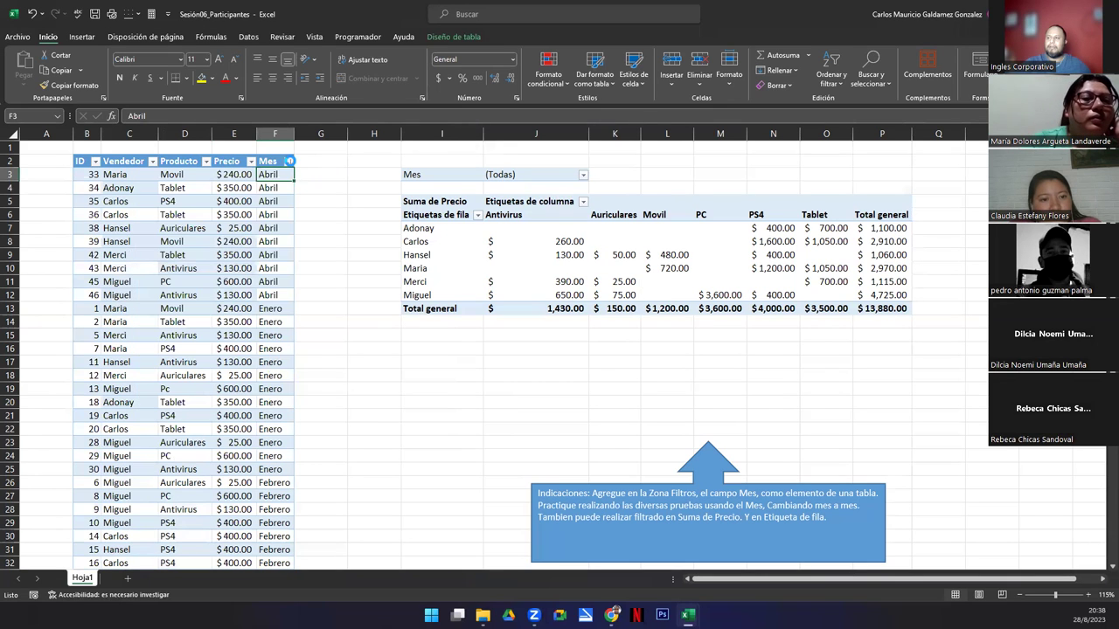
Sort the source table by its Mes column from Z to A and look through the reordered rows.
left_click(287, 162)
left_click(188, 192)
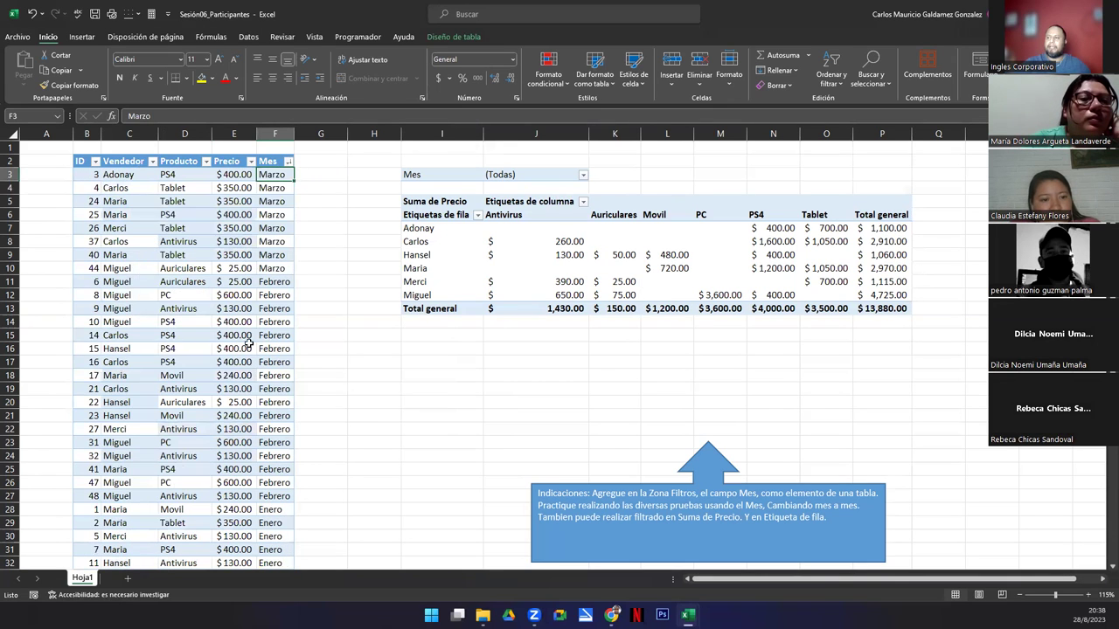
scroll(269, 328, "down", 9)
scroll(270, 324, "up", 10)
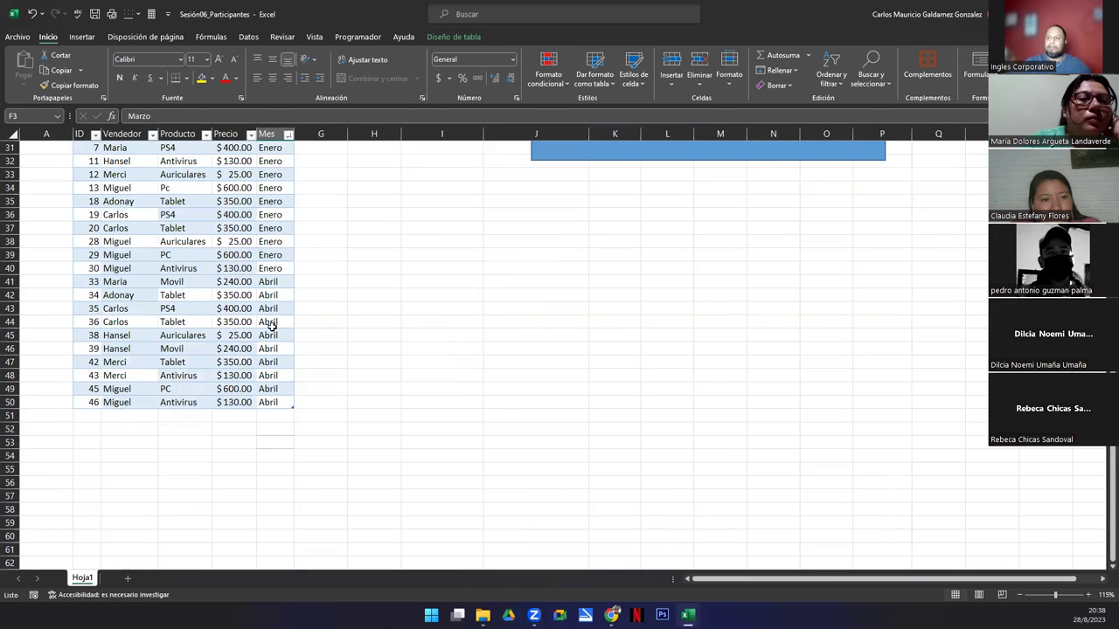
Sort the source table by its Mes column from A to Z and look through the reordered rows.
left_click(295, 162)
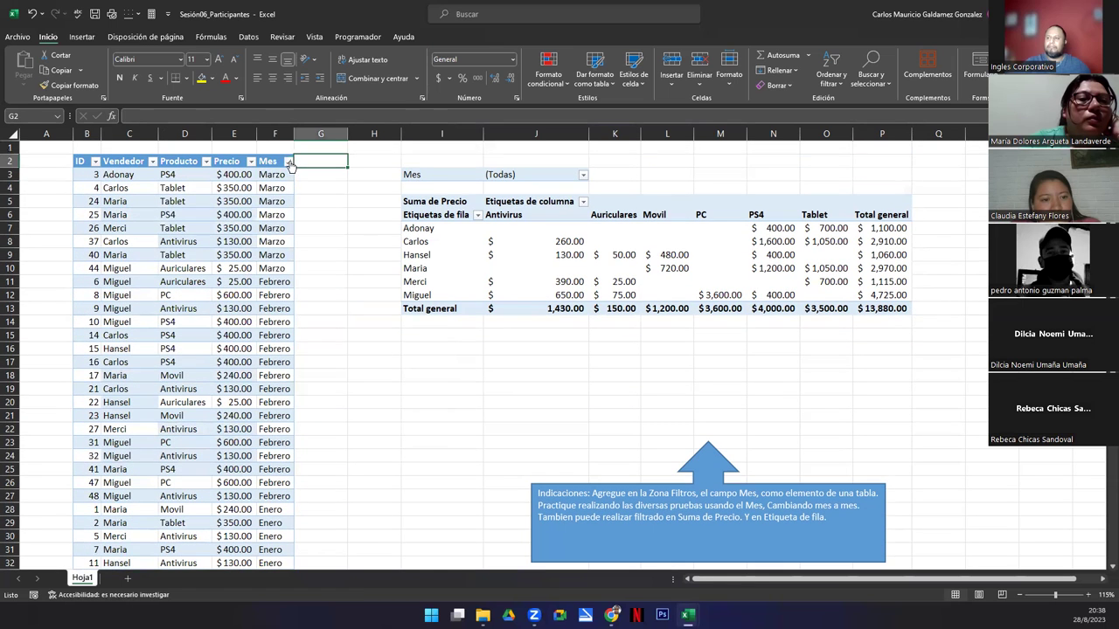
left_click(287, 161)
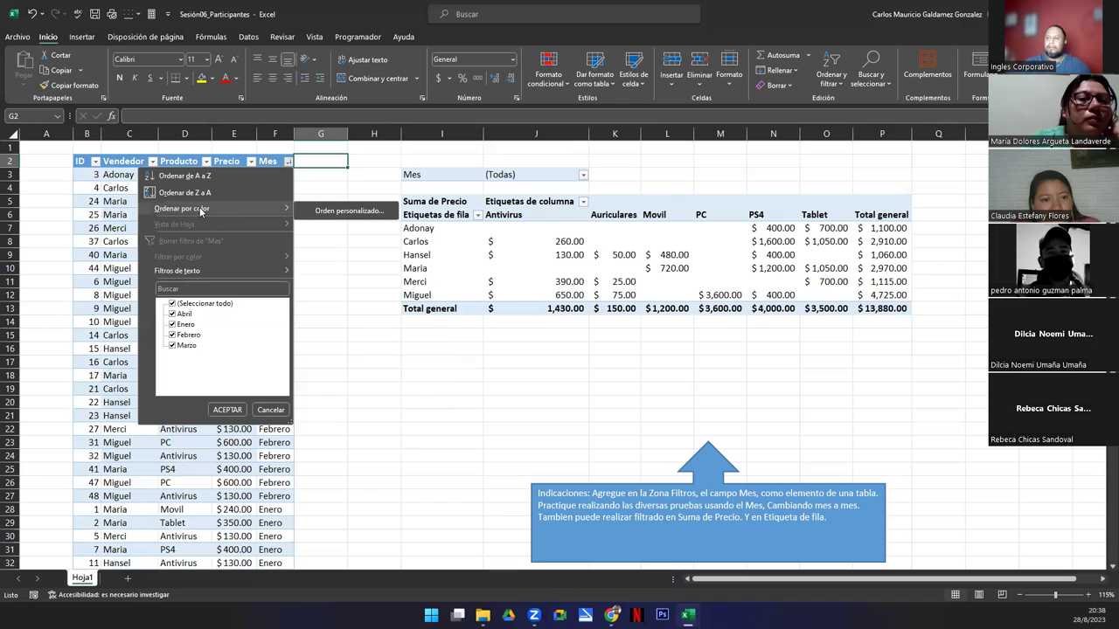
left_click(192, 179)
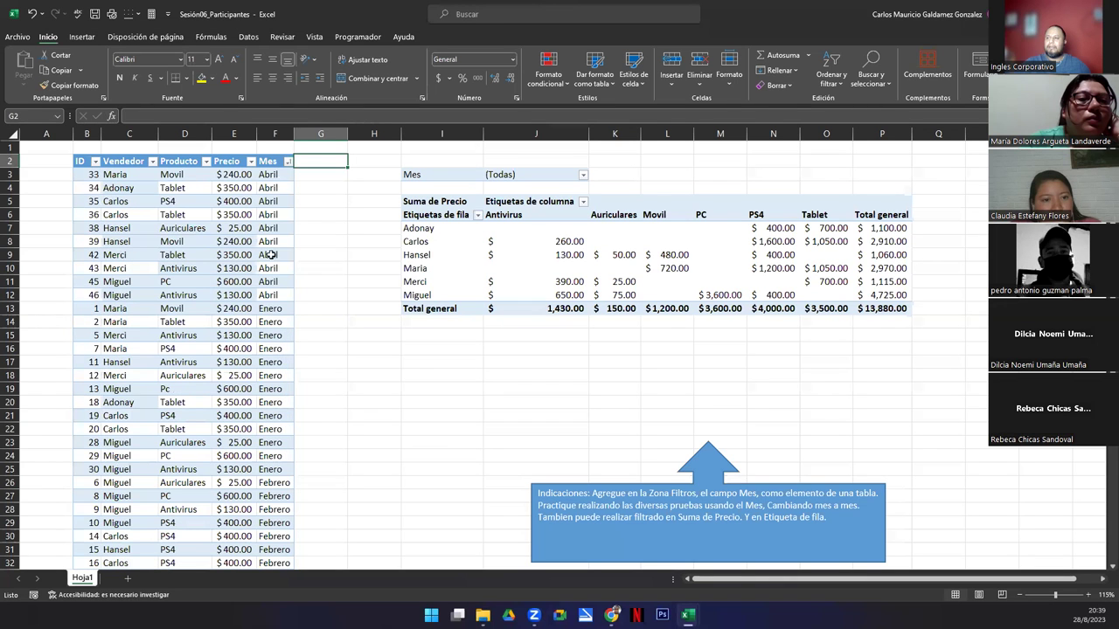
scroll(280, 391, "down", 5)
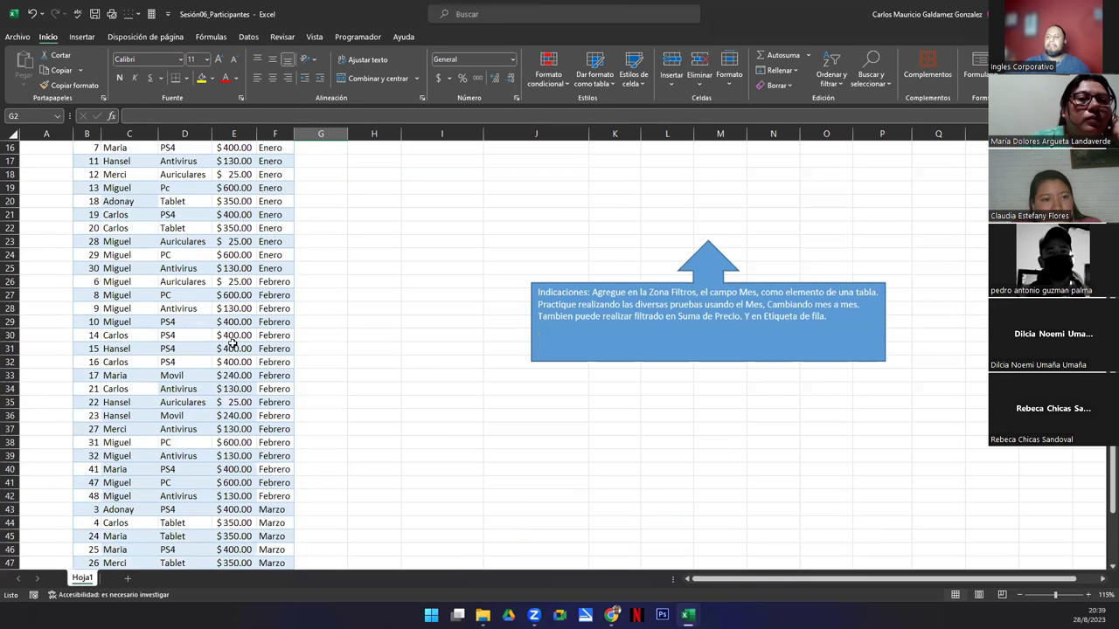
scroll(262, 367, "down", 5)
scroll(264, 361, "up", 3)
scroll(265, 361, "up", 7)
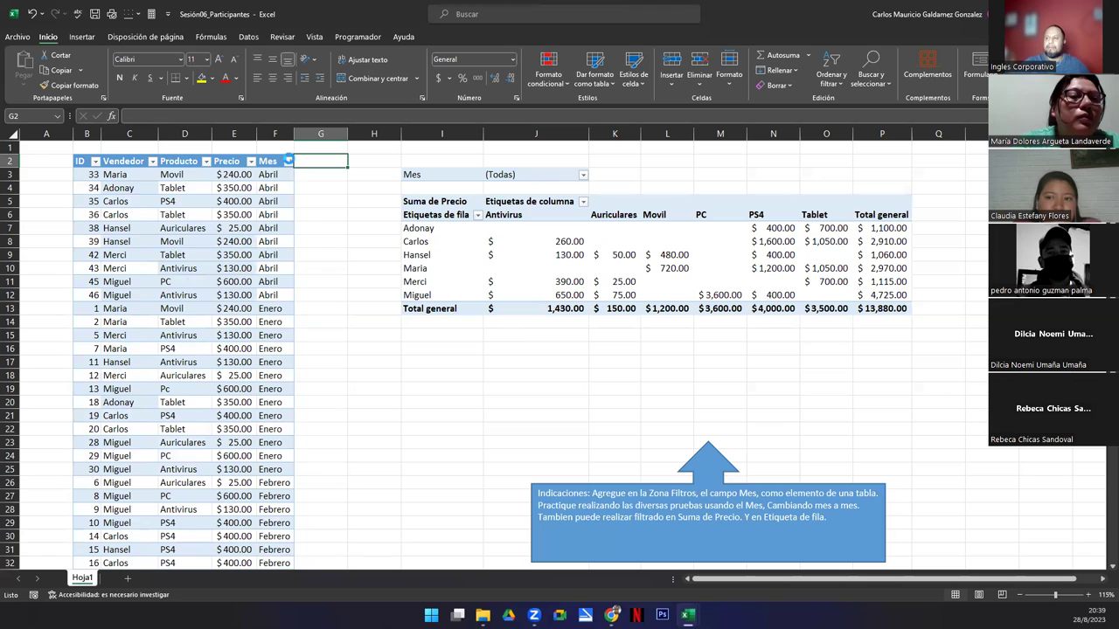
Sort the source table by its ID column from smallest to largest and look through all the rows.
left_click(288, 163)
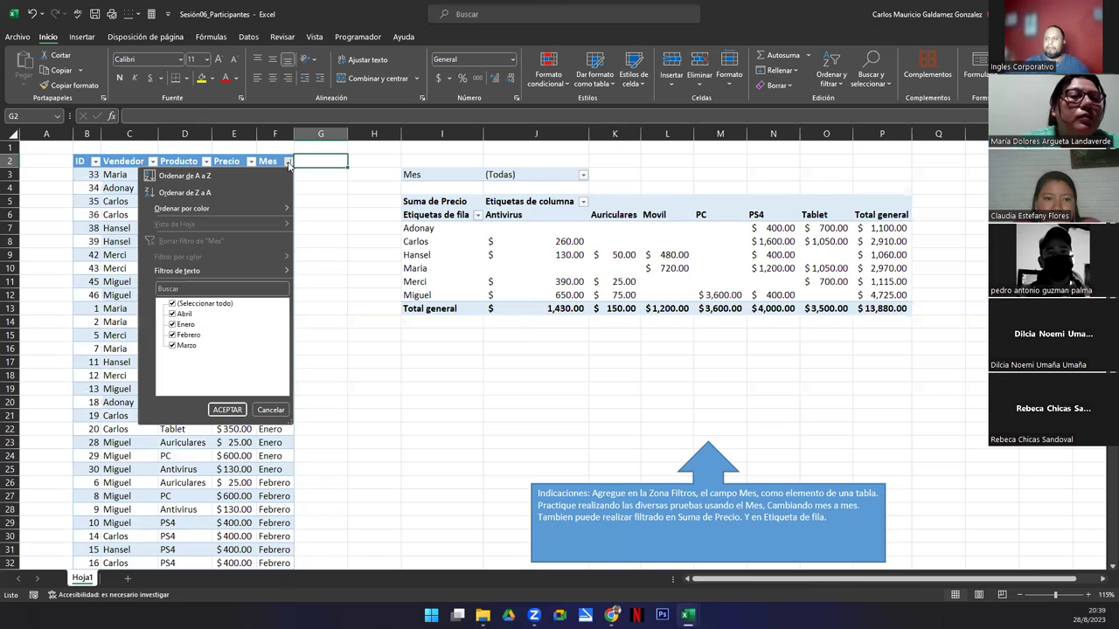
left_click(95, 162)
left_click(96, 164)
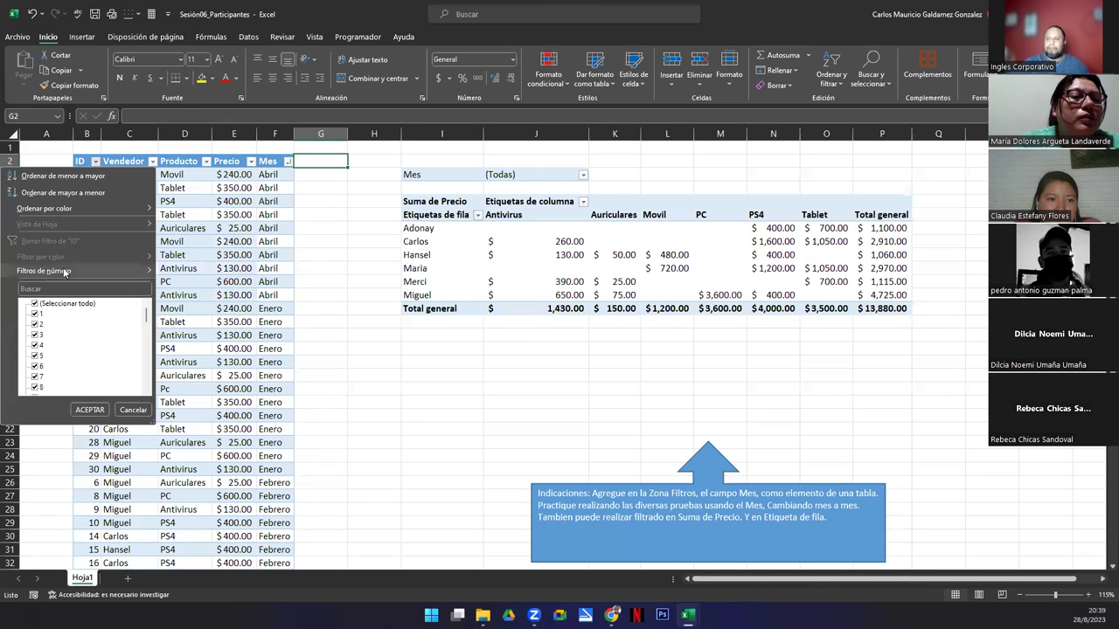
left_click(61, 176)
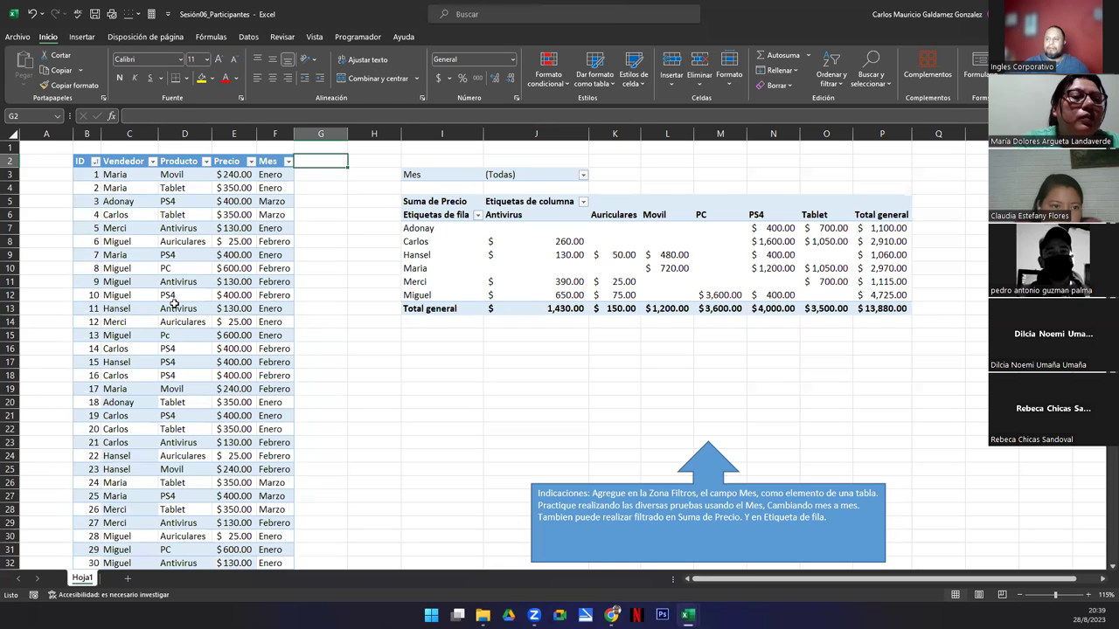
scroll(194, 309, "down", 10)
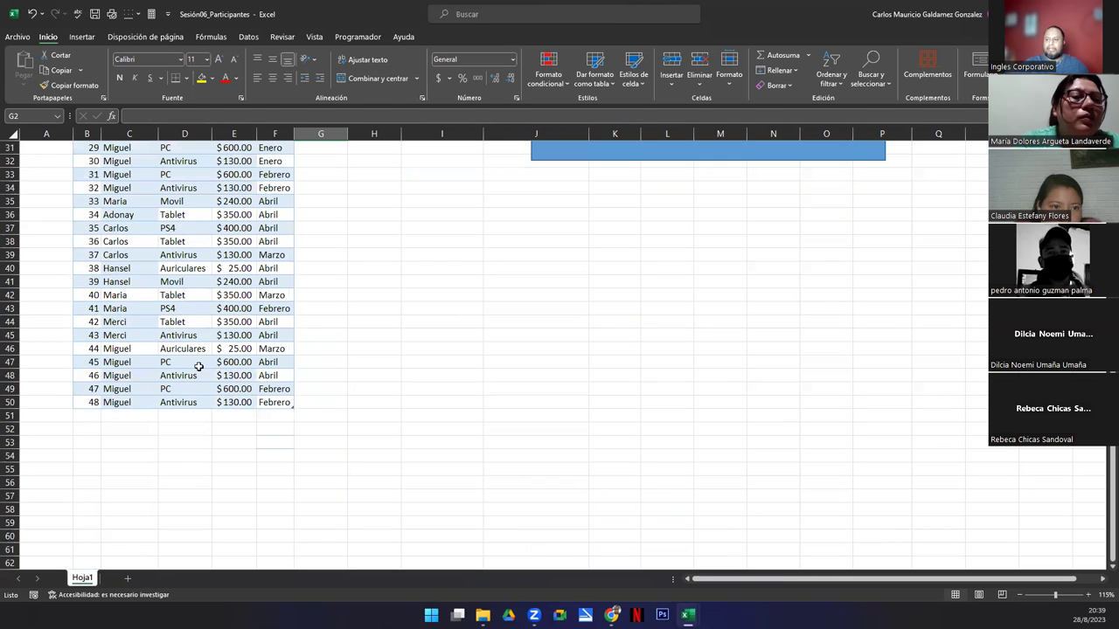
scroll(134, 400, "up", 5)
scroll(134, 400, "up", 5)
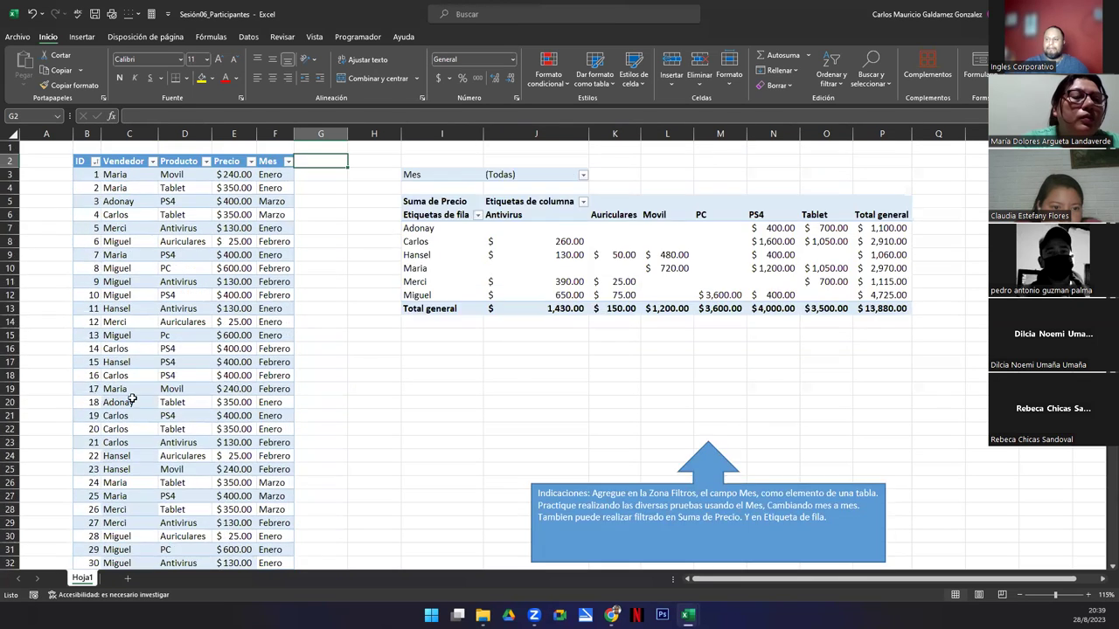
Sort the source table by Vendedor from A to Z, followed by Producto from A to Z.
left_click(152, 161)
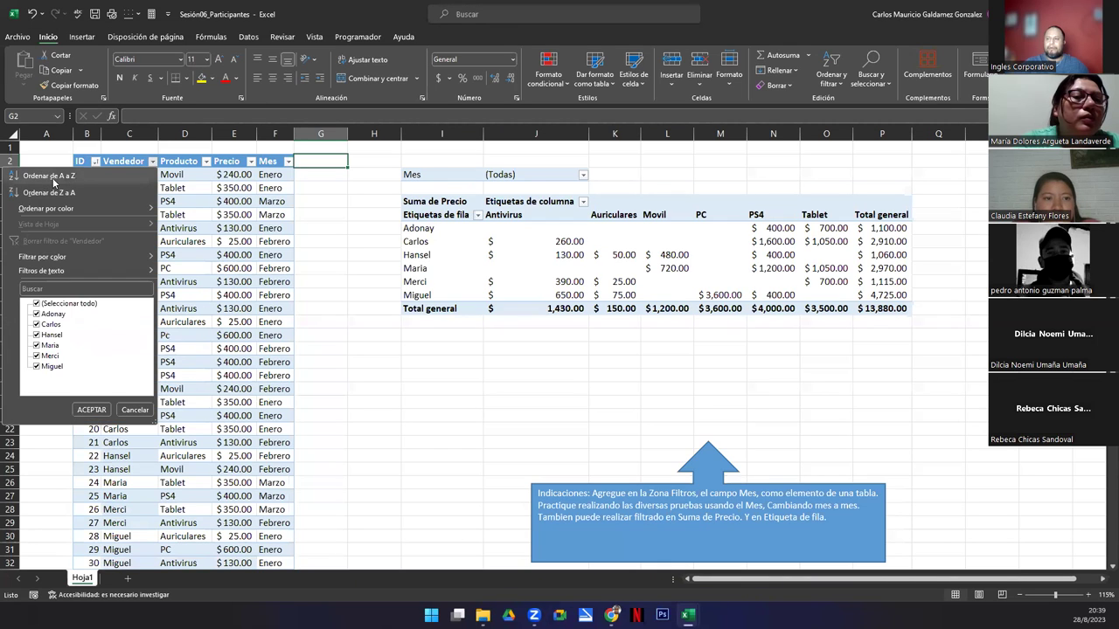
left_click(50, 176)
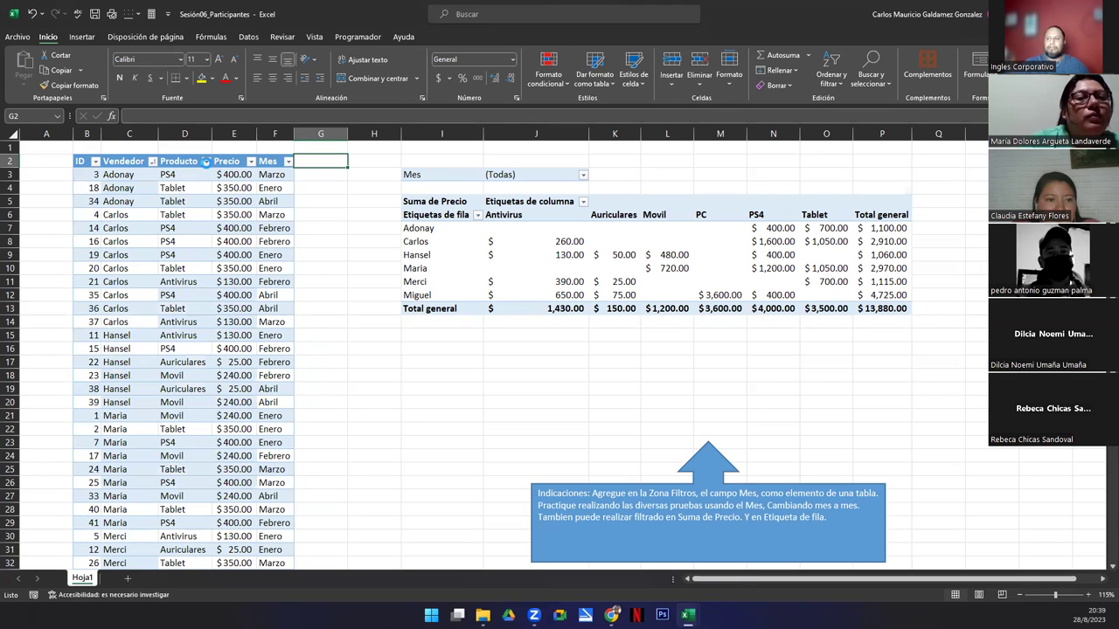
left_click(206, 162)
left_click(102, 176)
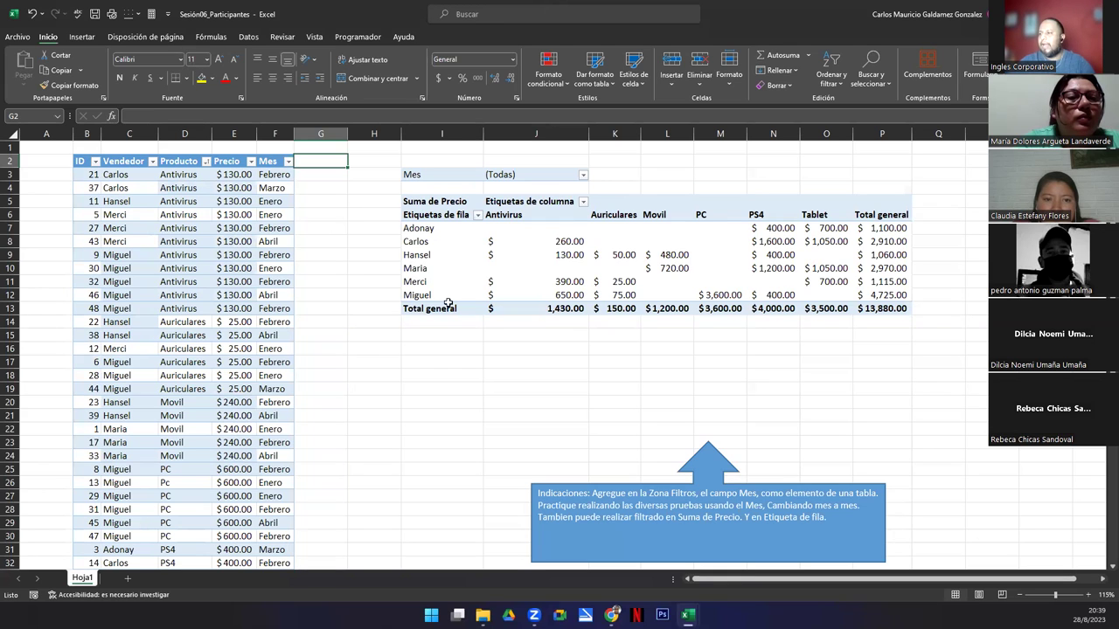
Delete the blue Indicaciones callout shape below the pivot table.
left_click(532, 257)
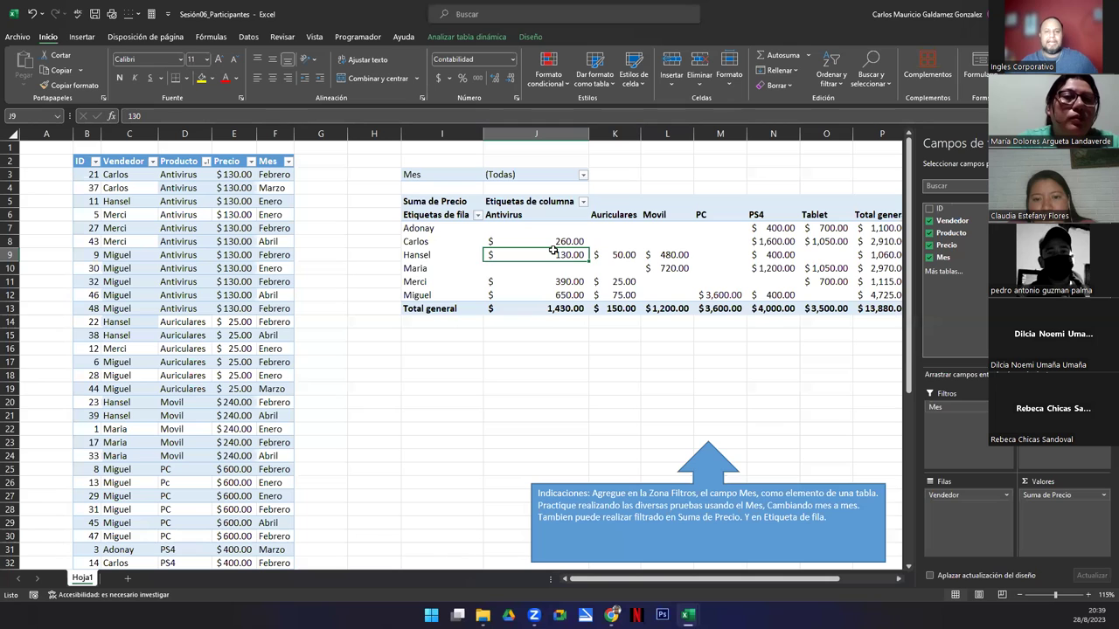
left_click(556, 281)
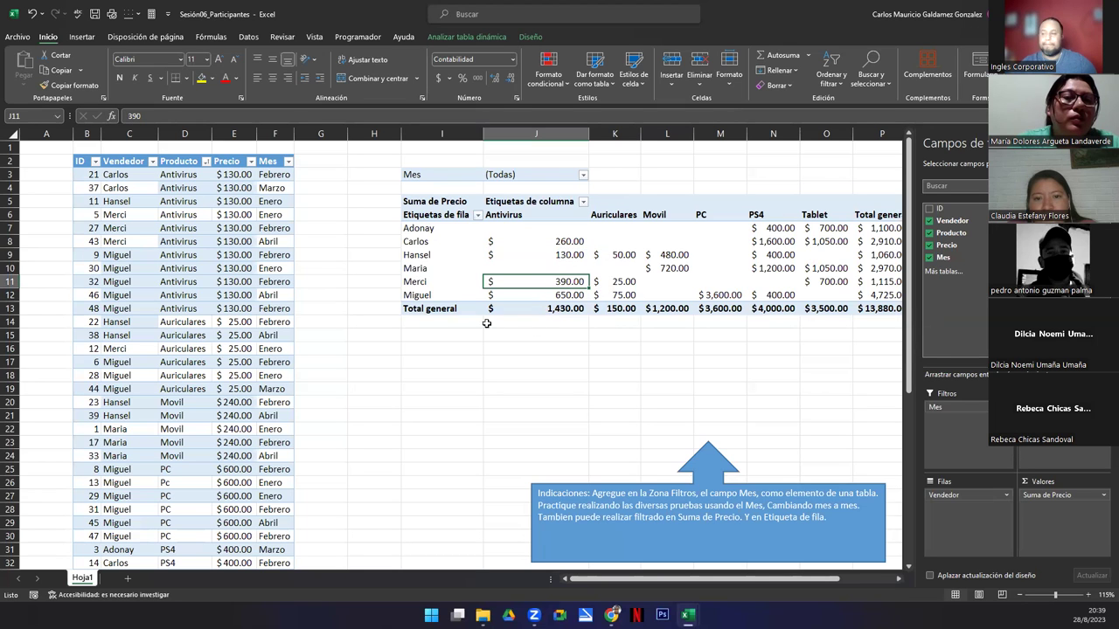
left_click(898, 579)
left_click(899, 579)
left_click(898, 579)
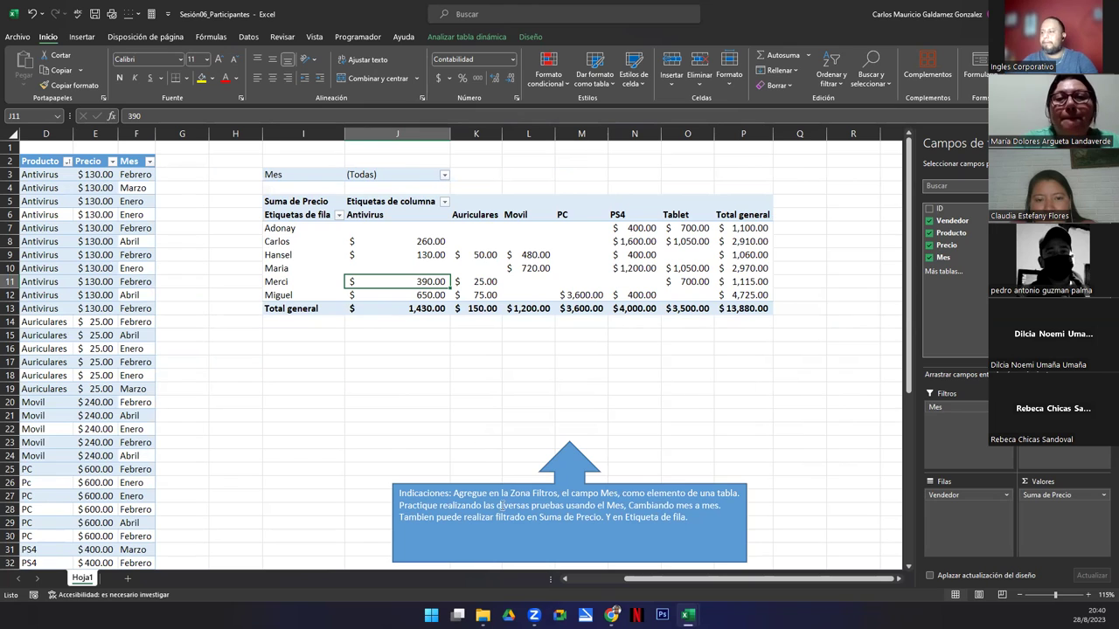
left_click_drag(456, 493, 324, 381)
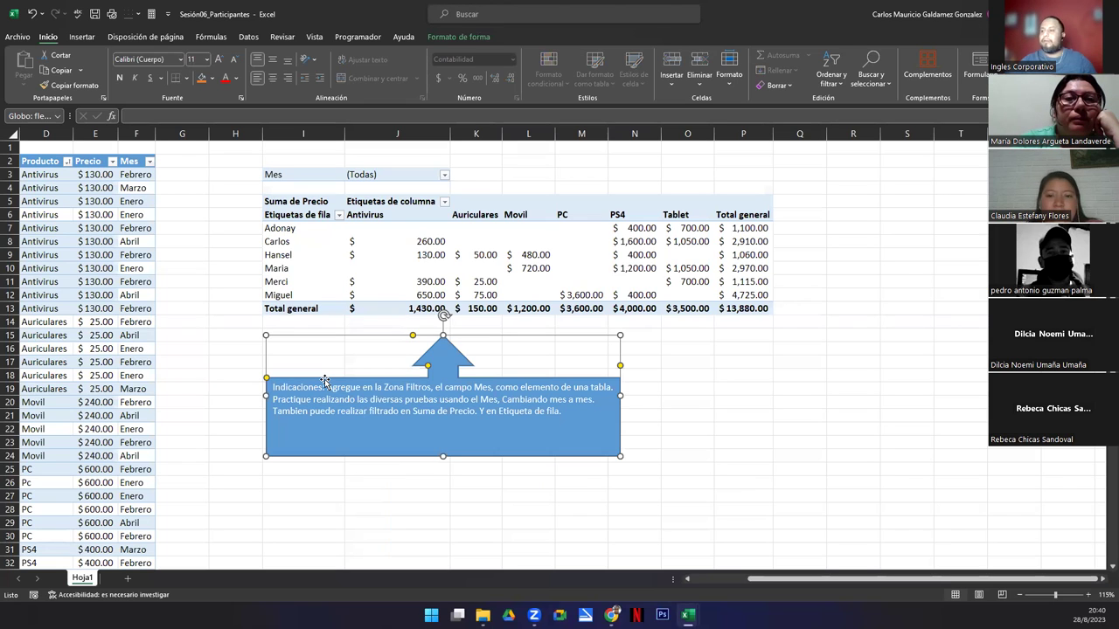
key("Delete")
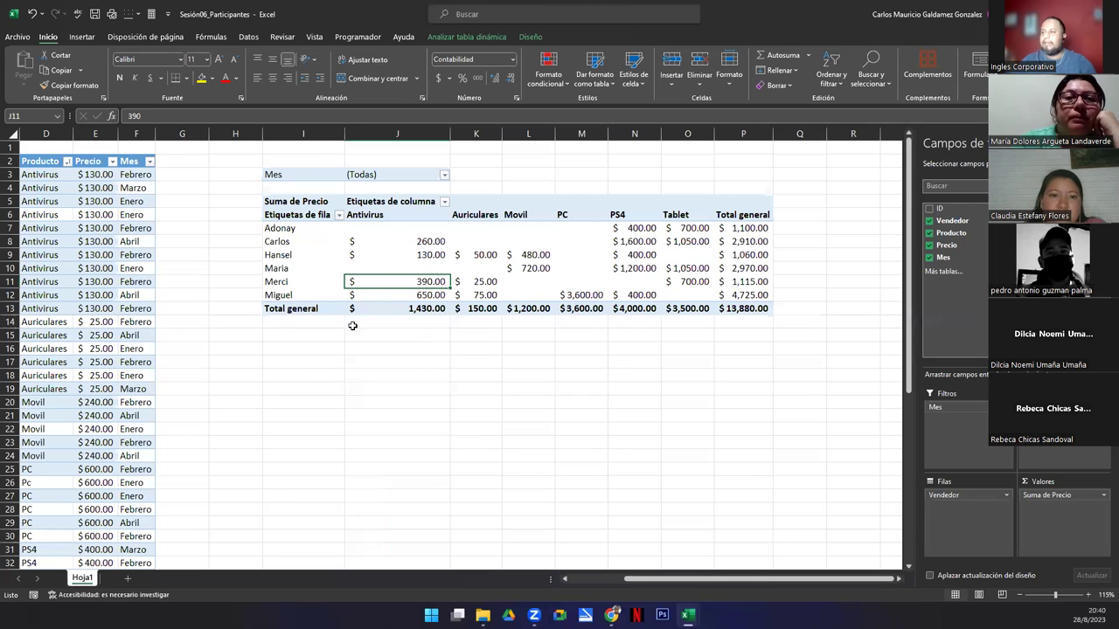
Examine the value and label filter conditions for the pivot's Vendedor row labels, including the between condition, without applying any.
left_click(316, 256)
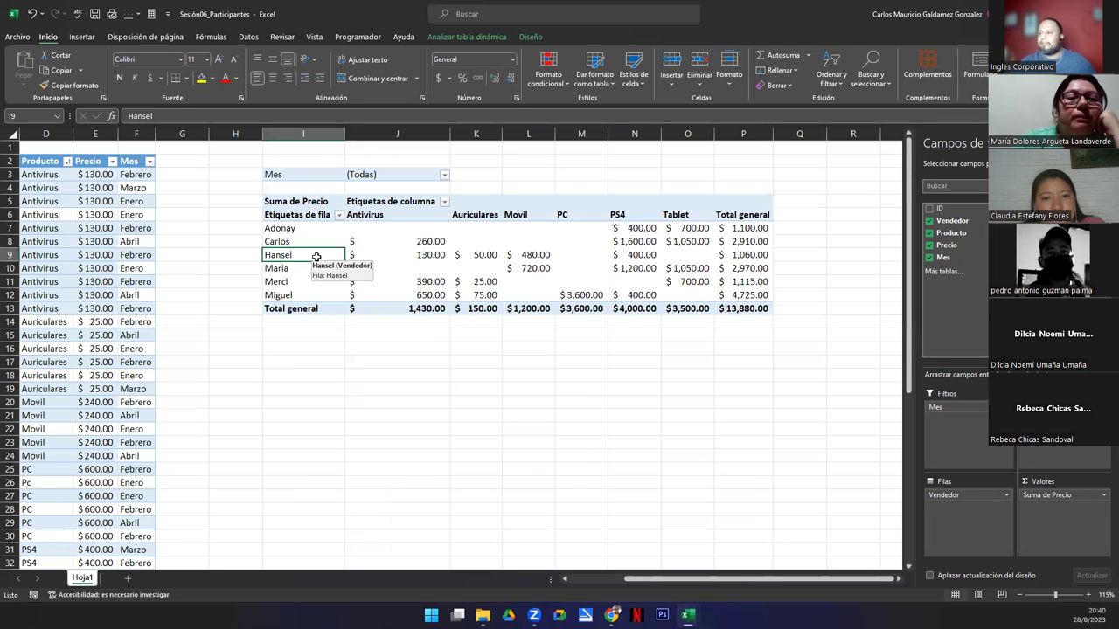
left_click(284, 214)
left_click(432, 203)
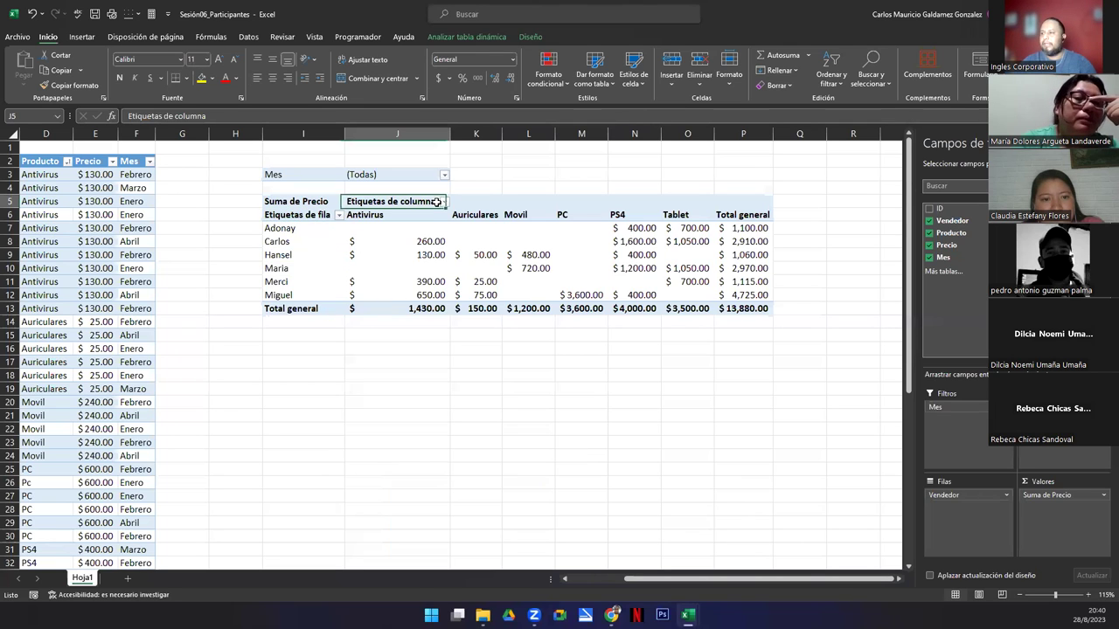
left_click(338, 215)
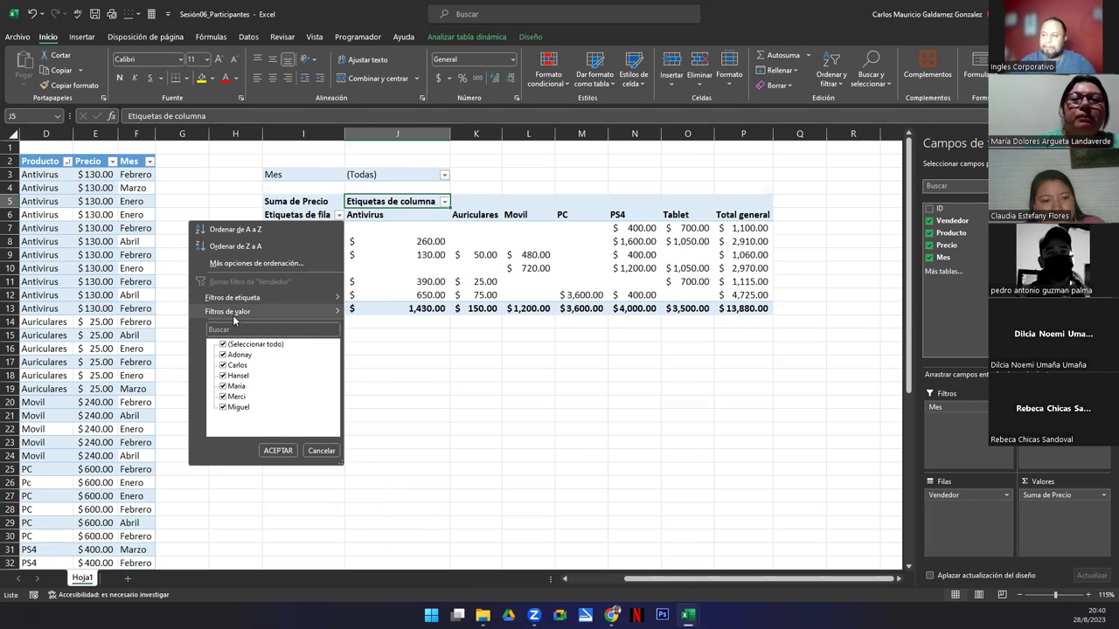
mouse_move(236, 312)
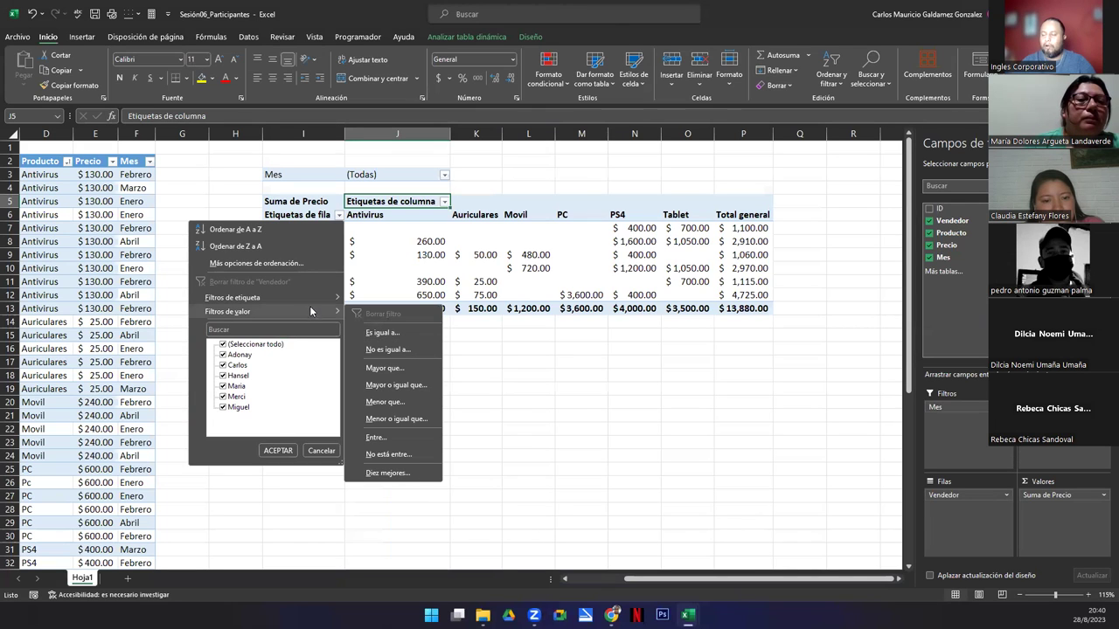
mouse_move(320, 300)
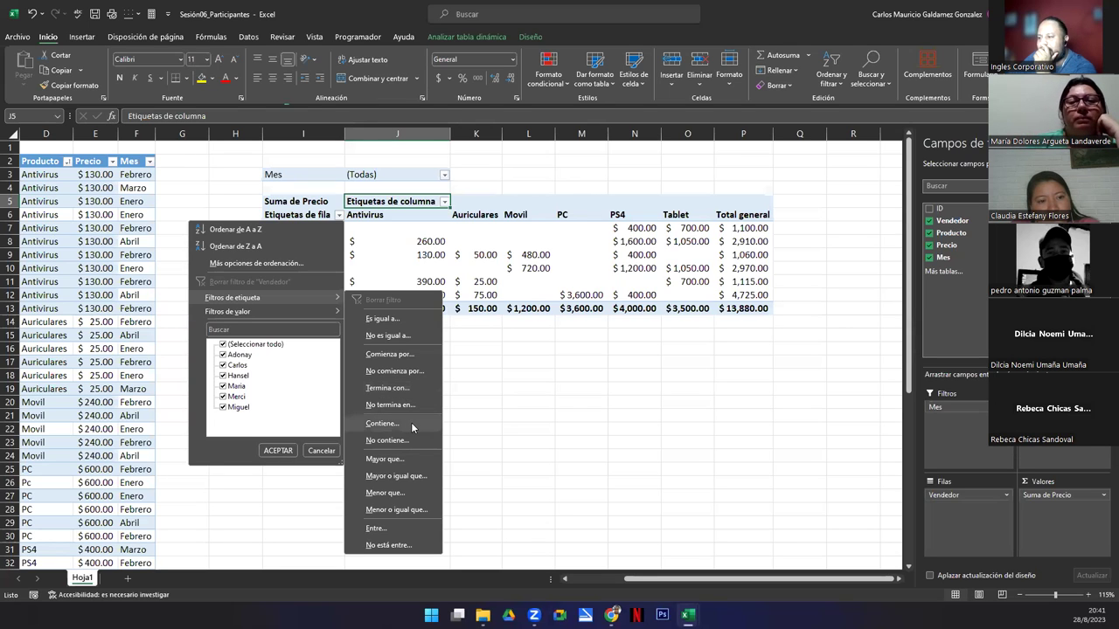
left_click(416, 528)
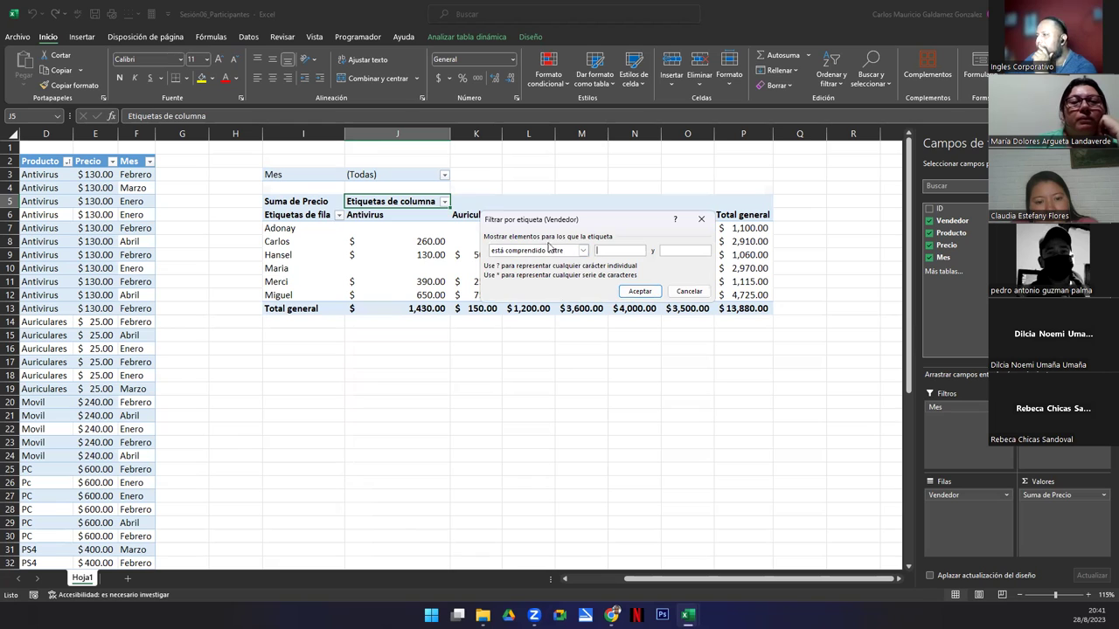
left_click(583, 251)
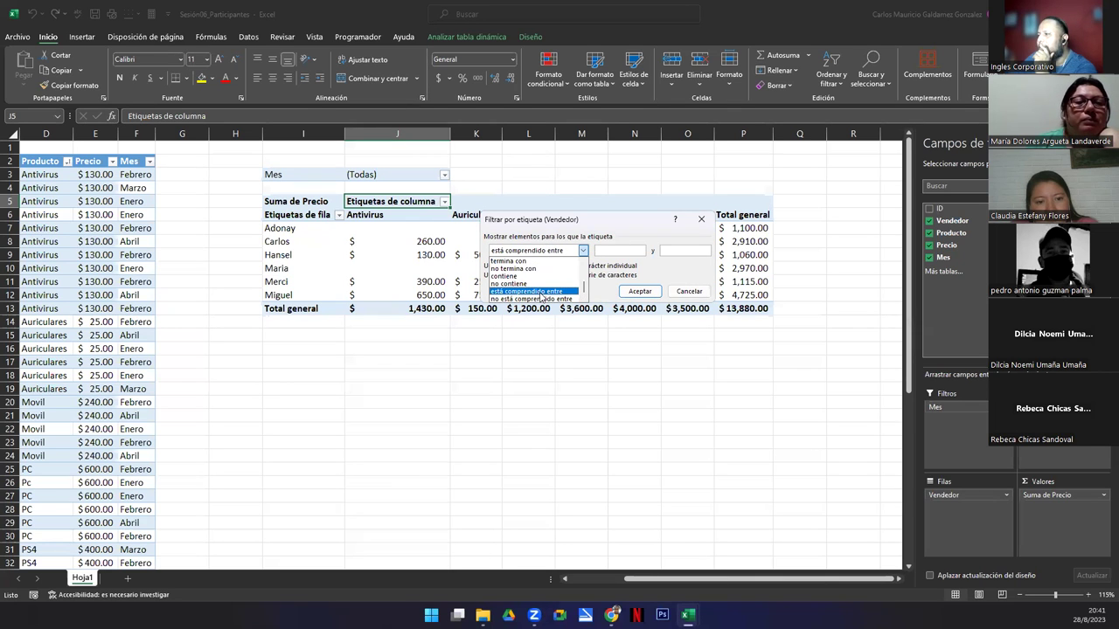
left_click(688, 291)
left_click(688, 291)
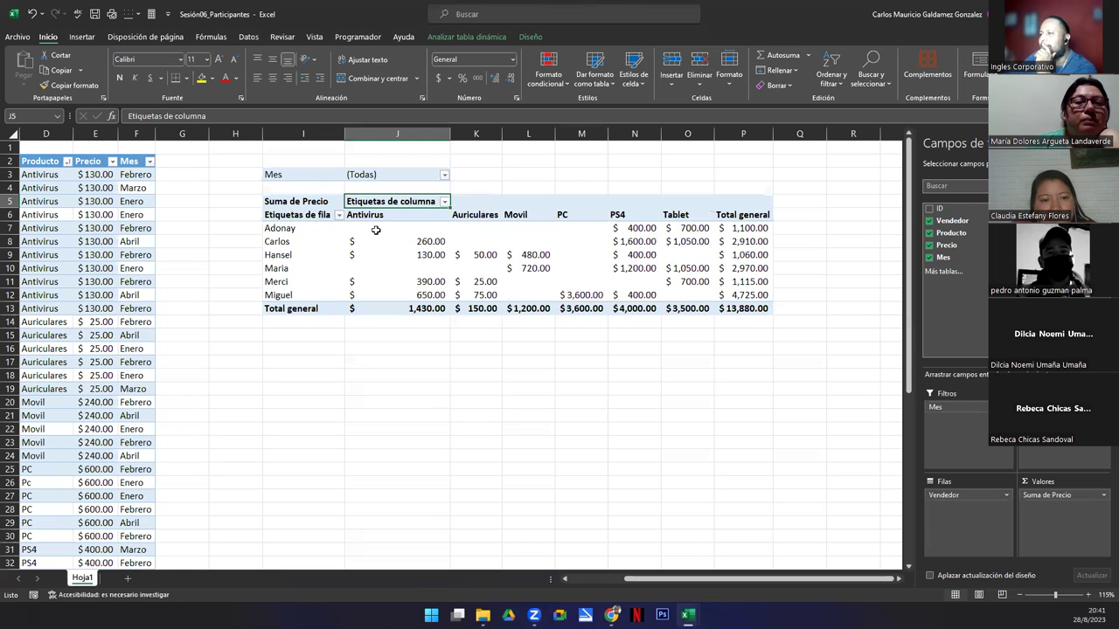
Filter the pivot's Vendedor row labels to those ending with "l" and review the filtered amounts and product headings.
left_click(339, 215)
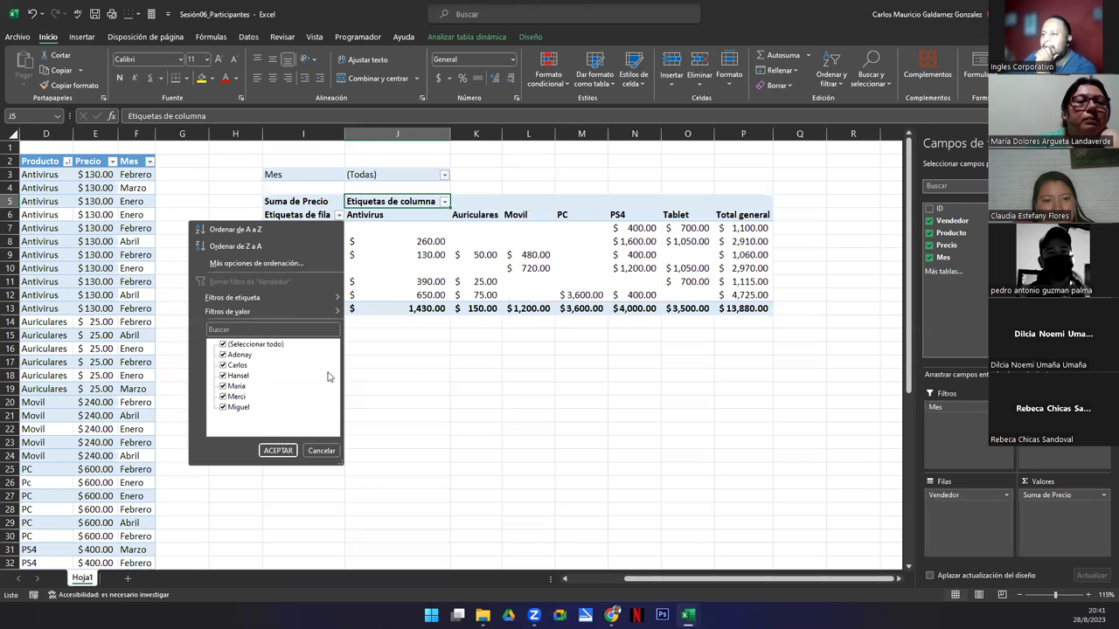
mouse_move(287, 293)
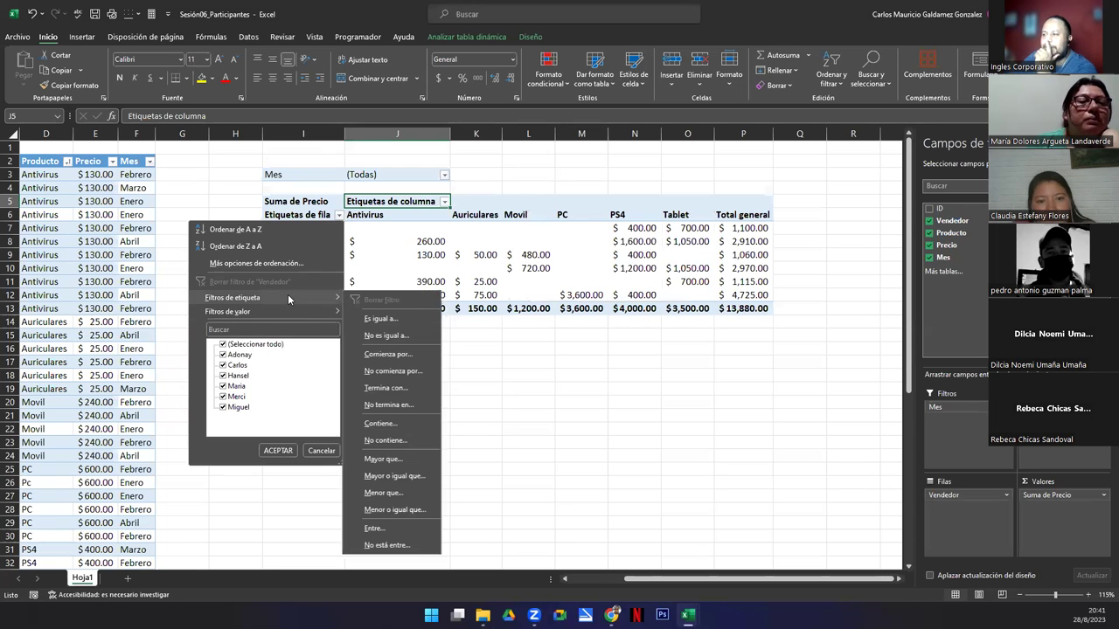
left_click(396, 389)
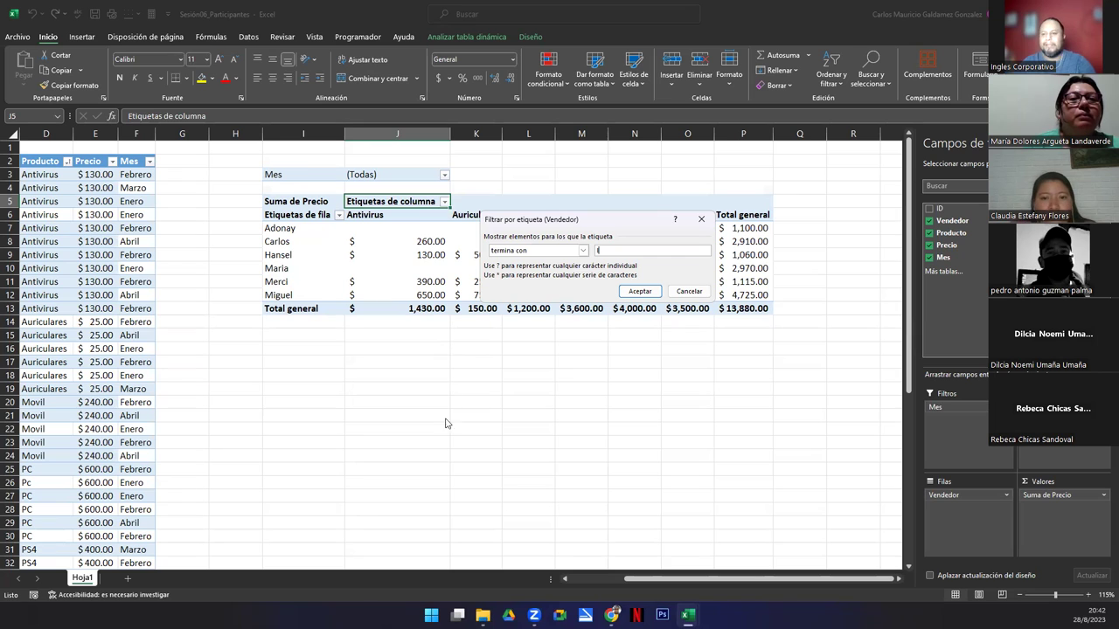
left_click(632, 292)
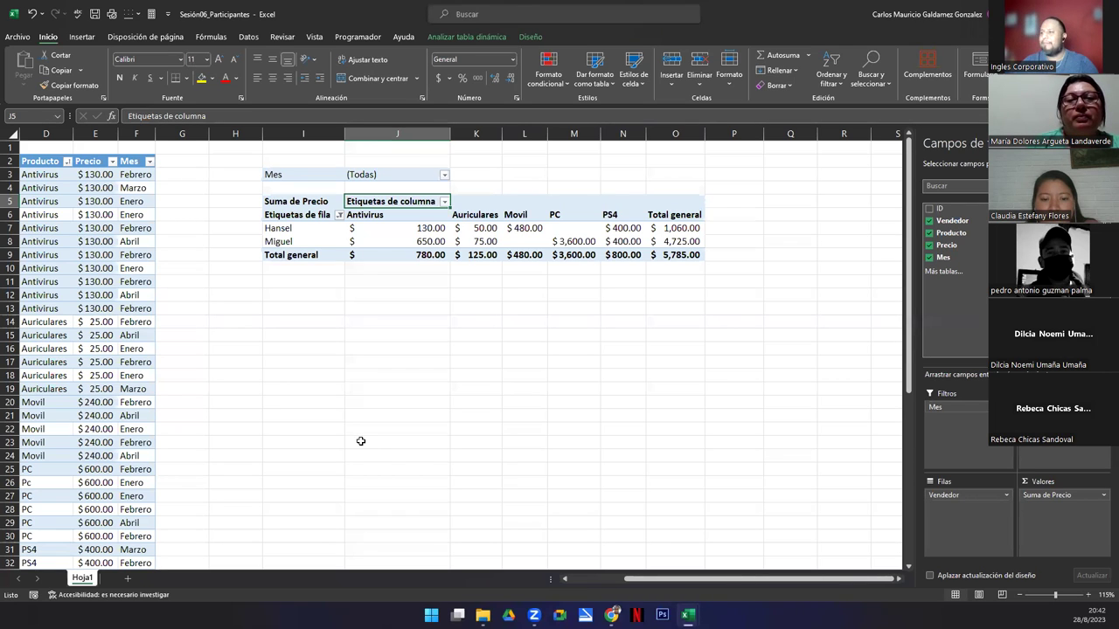
left_click_drag(399, 230, 636, 242)
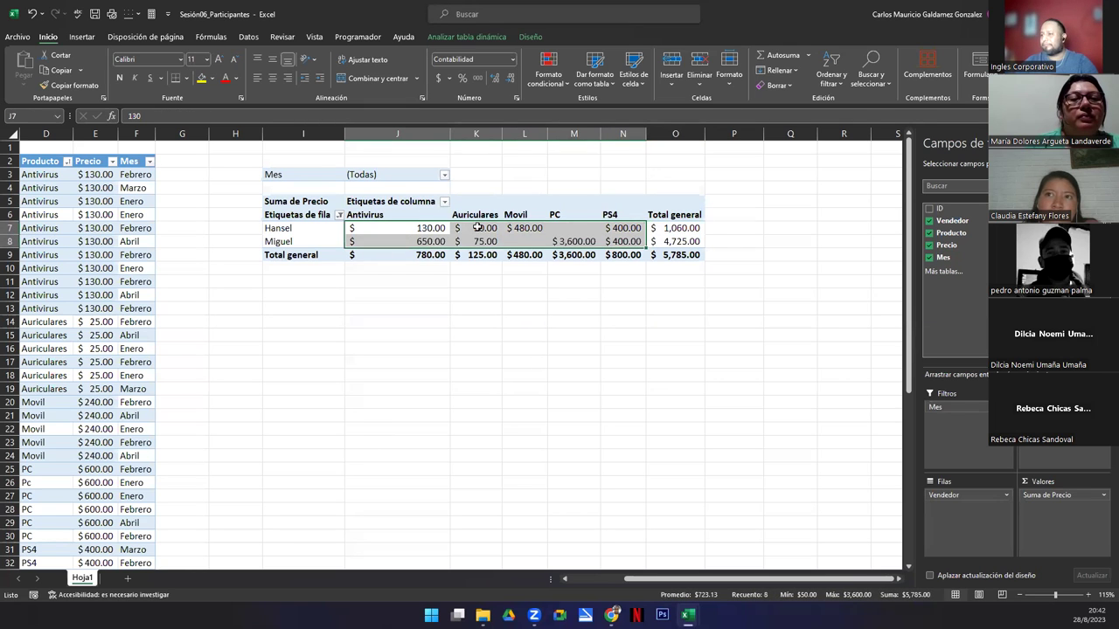
left_click_drag(432, 215, 613, 215)
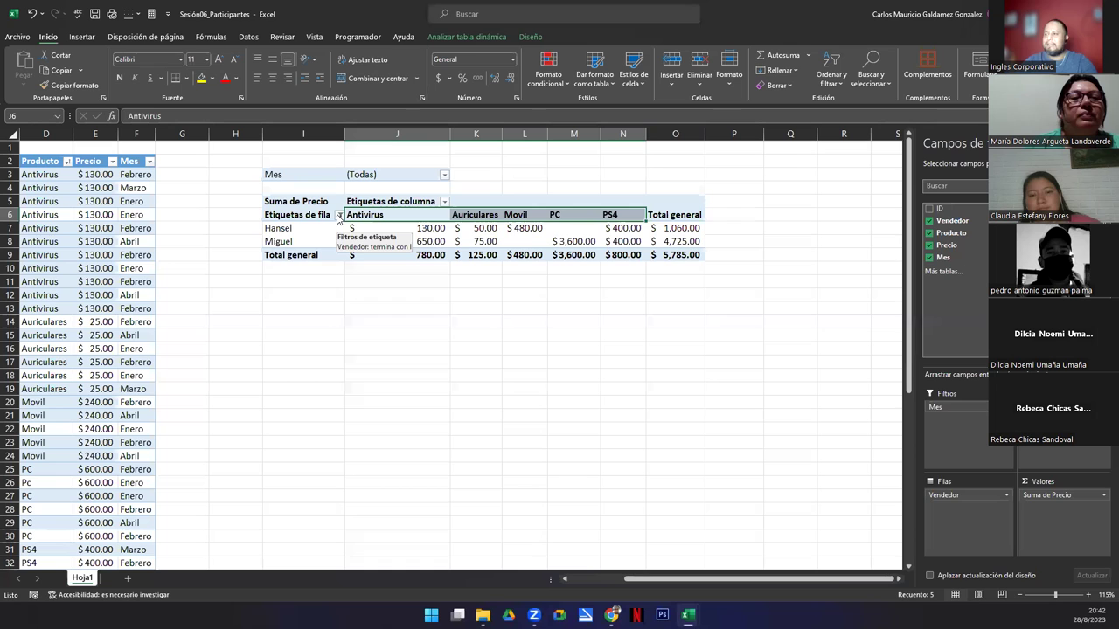
Clear the Vendedor filter from the pivot table's row labels.
left_click(338, 217)
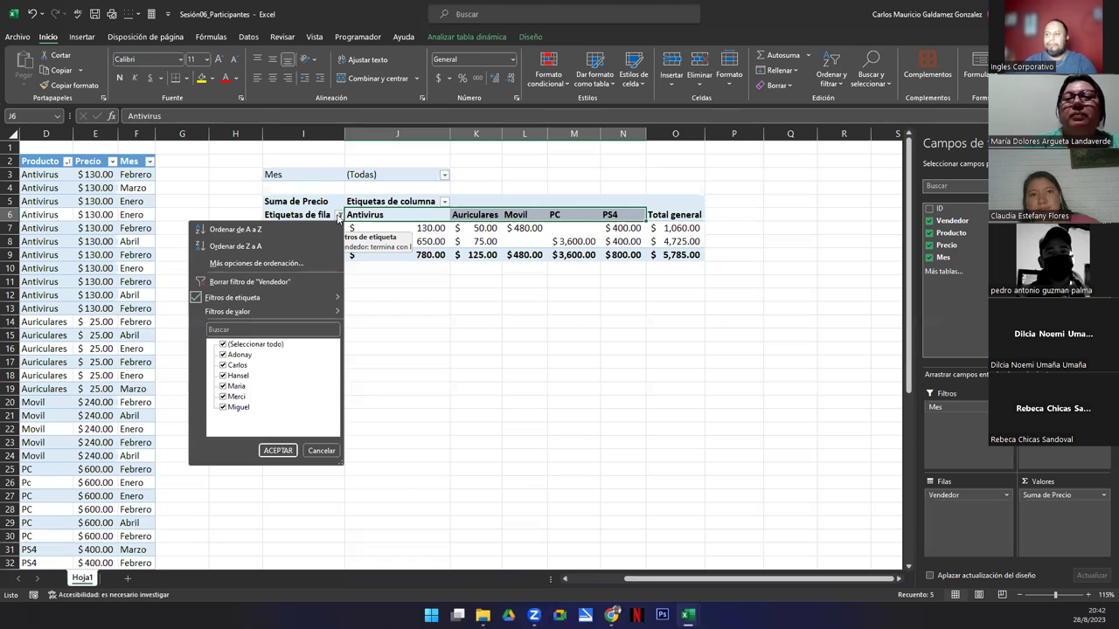
left_click(234, 282)
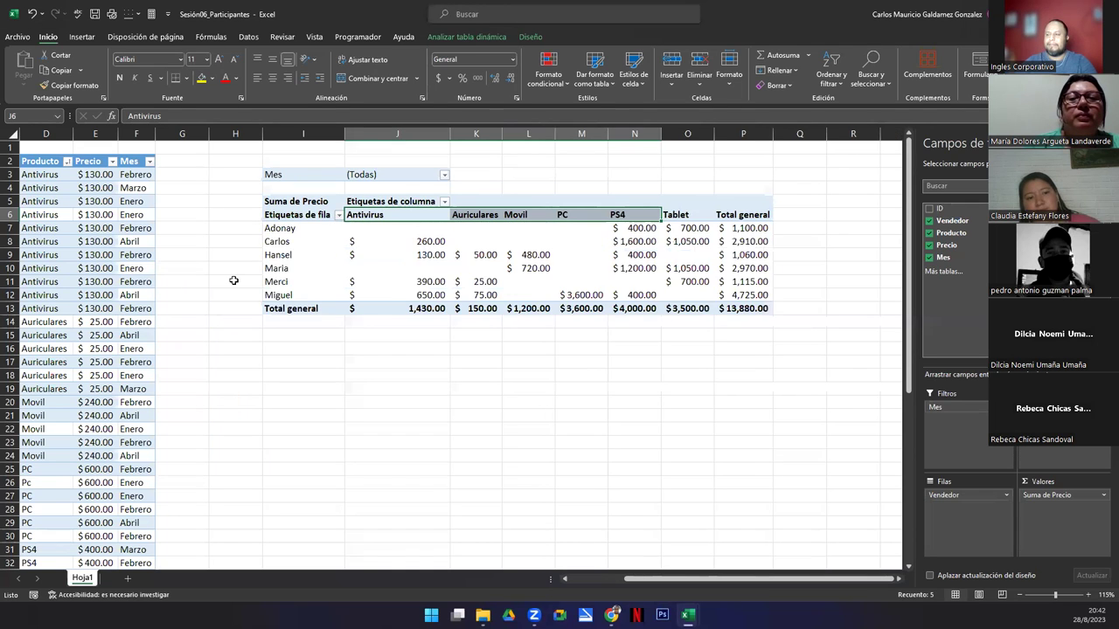
left_click(337, 219)
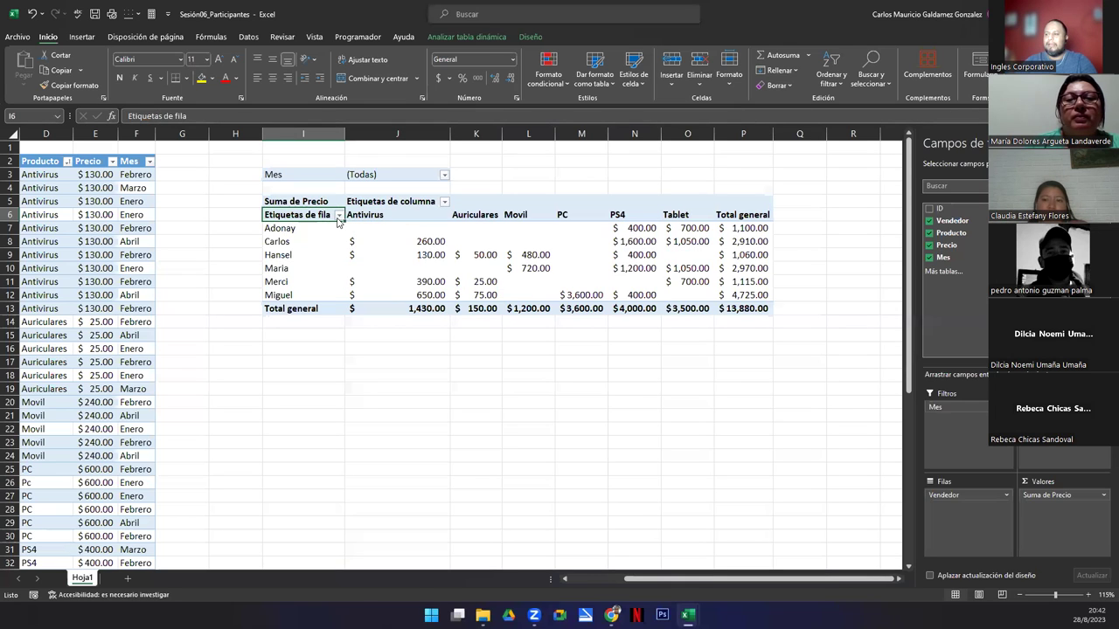
Filter the pivot's Vendedor row labels to those beginning with "m" and review the names that remain.
left_click(338, 216)
mouse_move(335, 305)
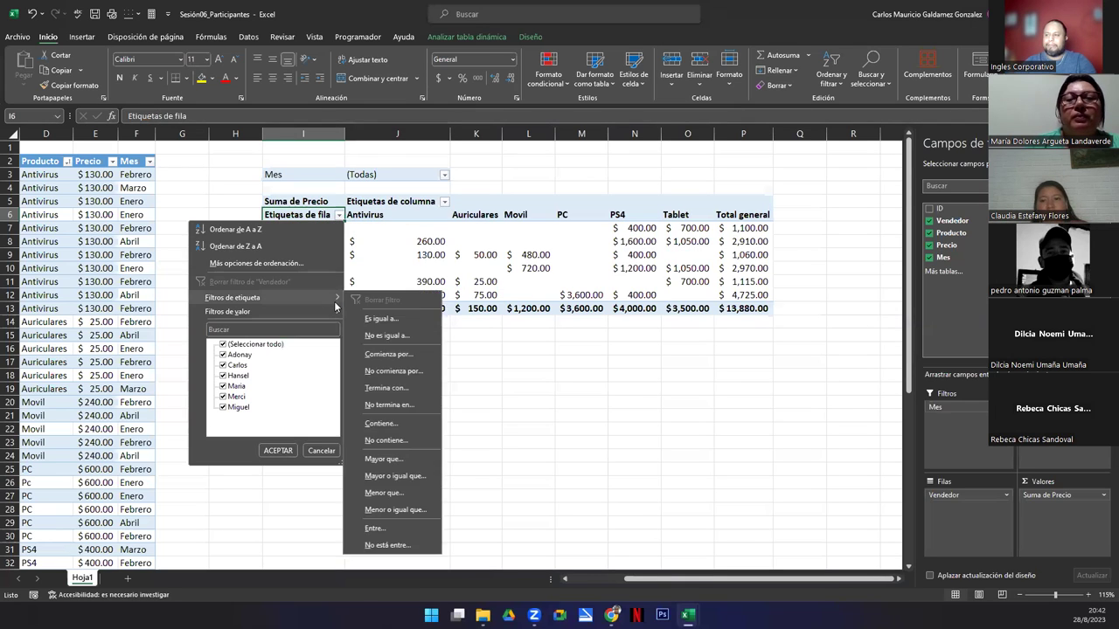
left_click(424, 357)
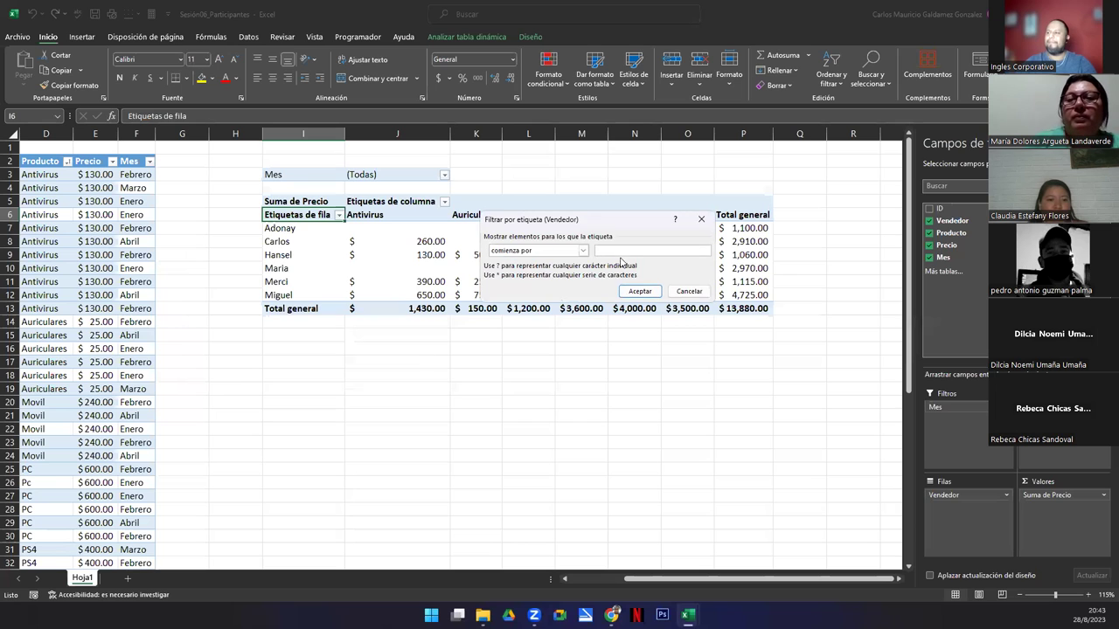
type("M")
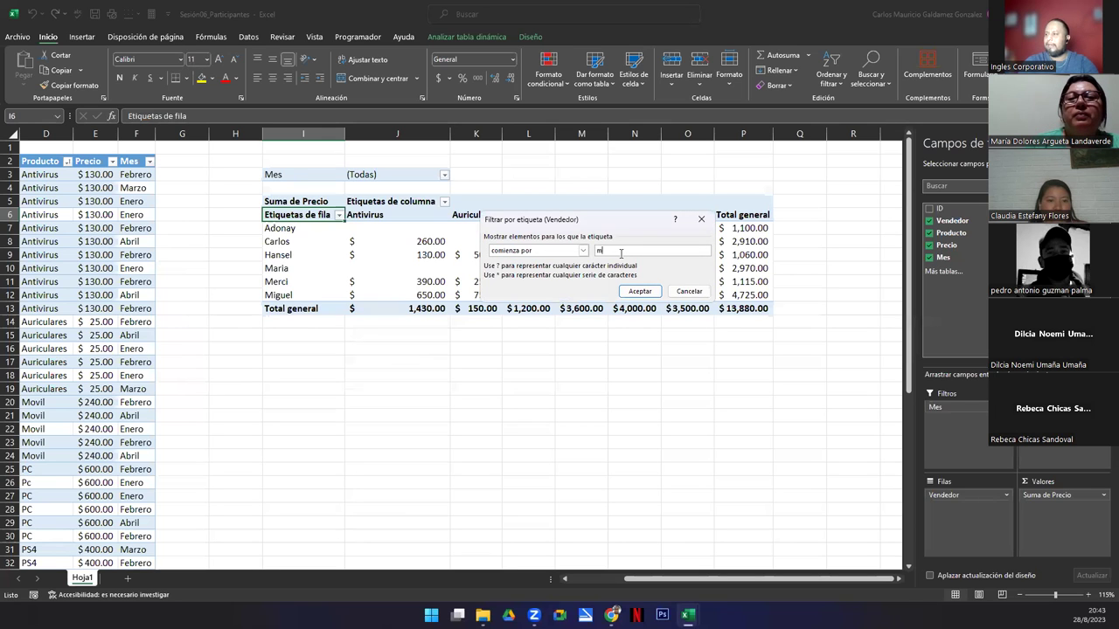
key("Return")
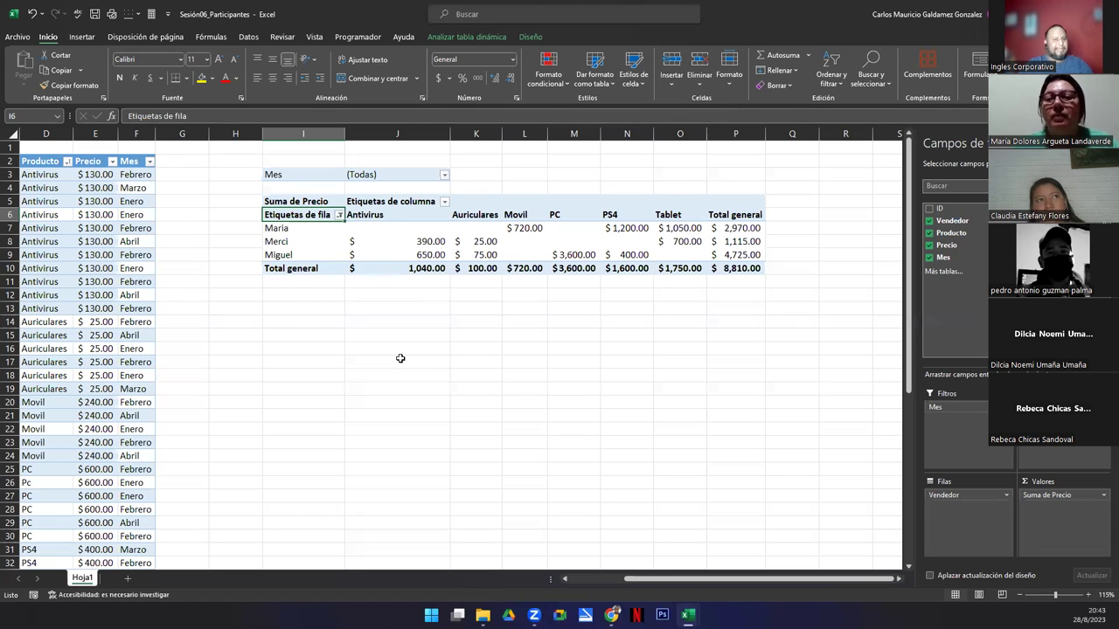
left_click_drag(289, 228, 294, 253)
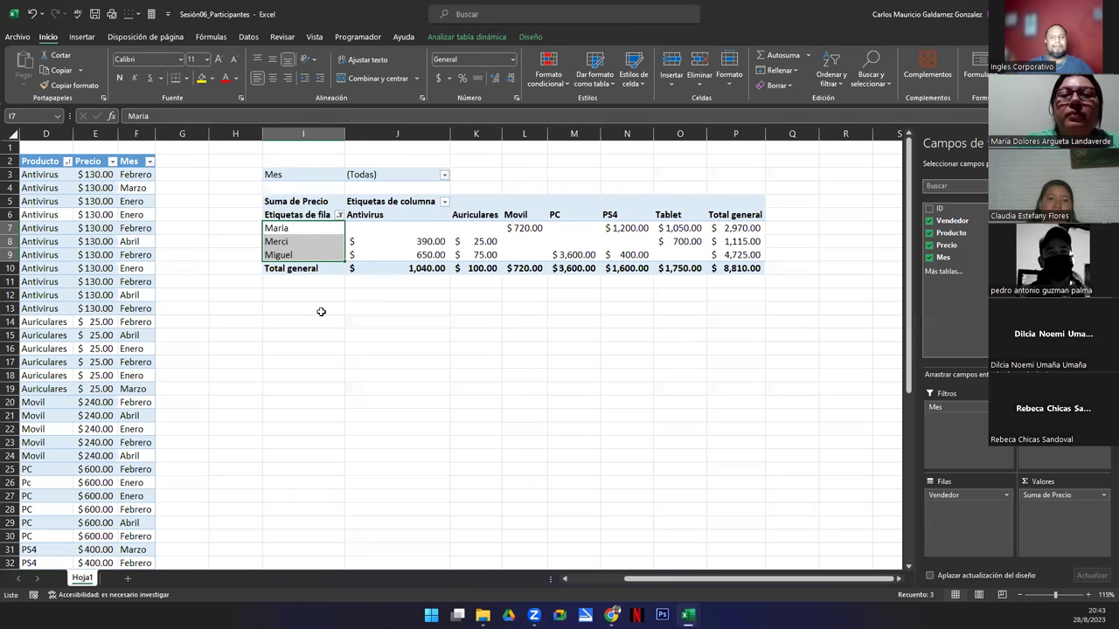
left_click(305, 254)
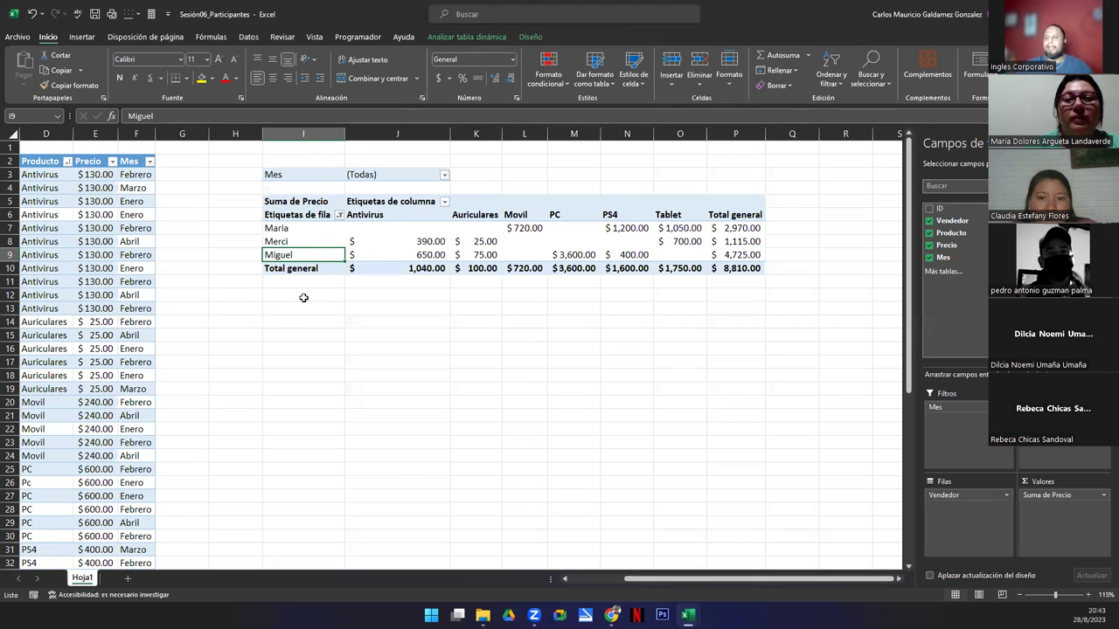
Check the label filter condition applied to the Vendedor row labels and clear the Vendedor filter.
left_click(339, 215)
mouse_move(263, 298)
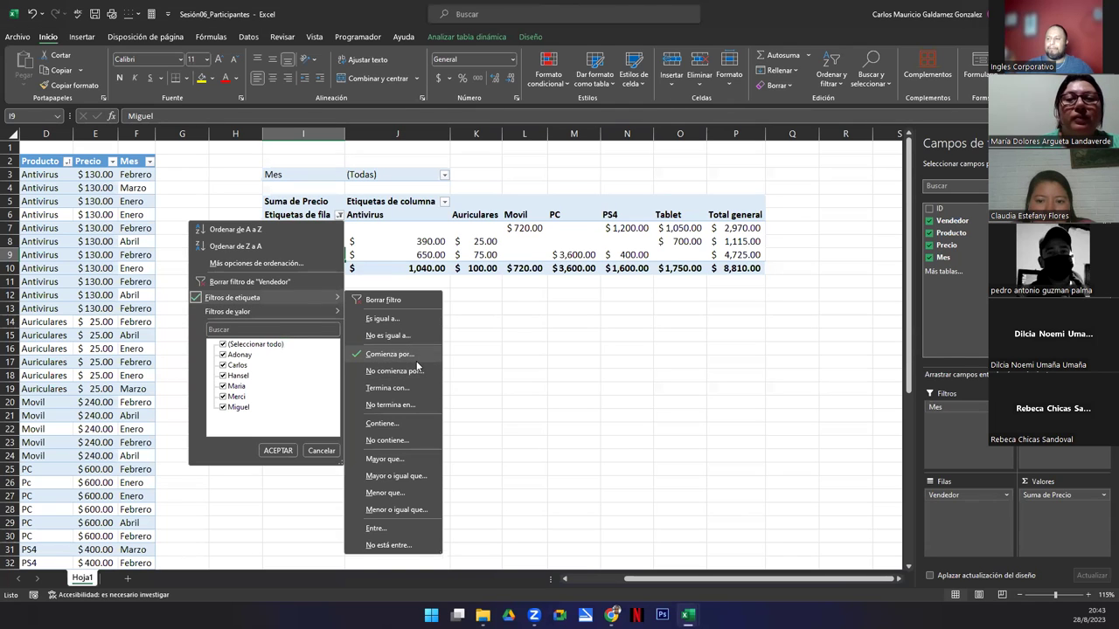
left_click(311, 211)
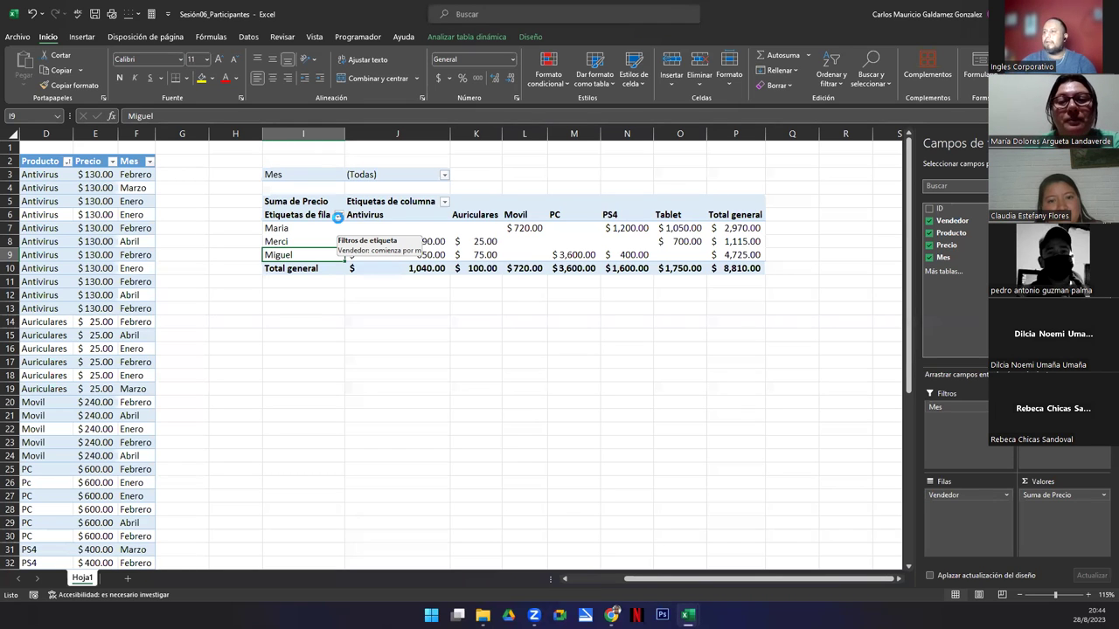
left_click(340, 216)
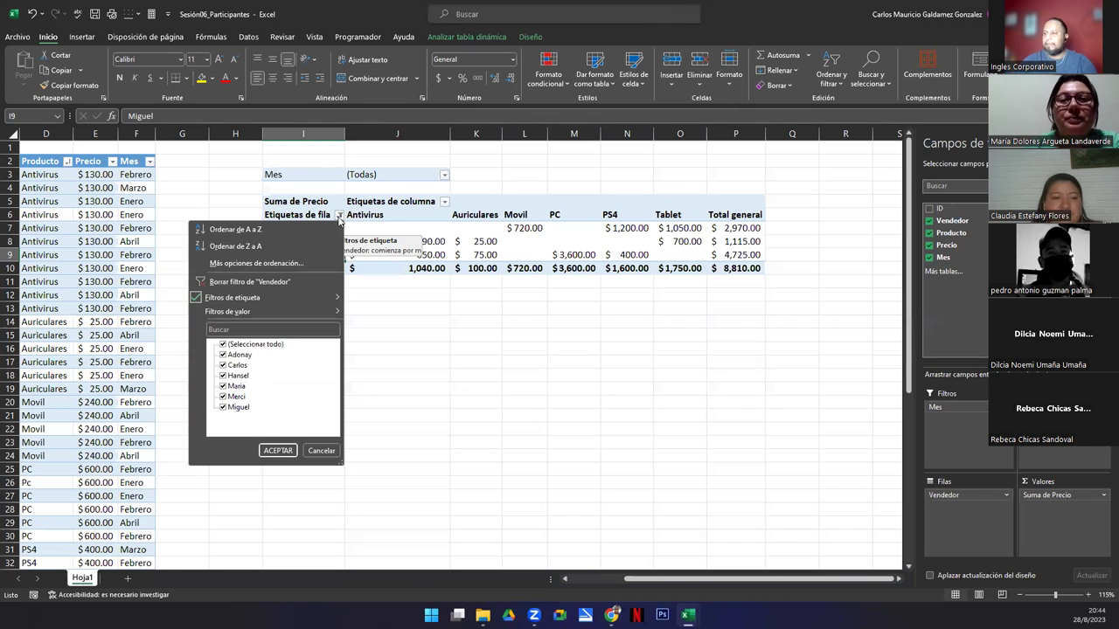
left_click(297, 283)
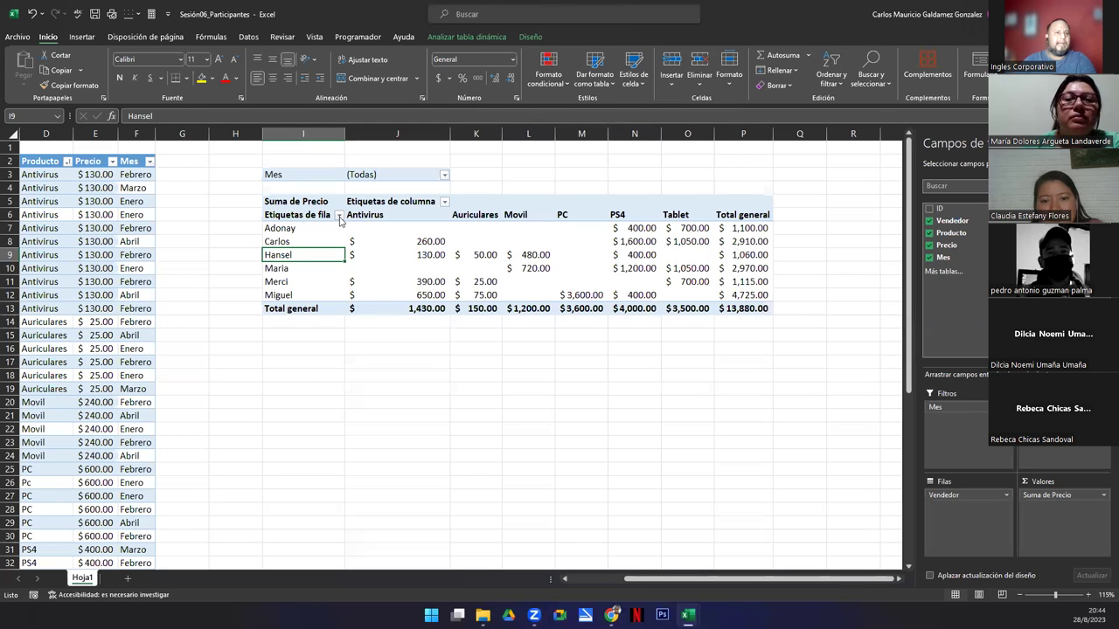
Filter the pivot's Vendedor row labels to those containing "ar", and clear that filter after reviewing the rows.
left_click(339, 216)
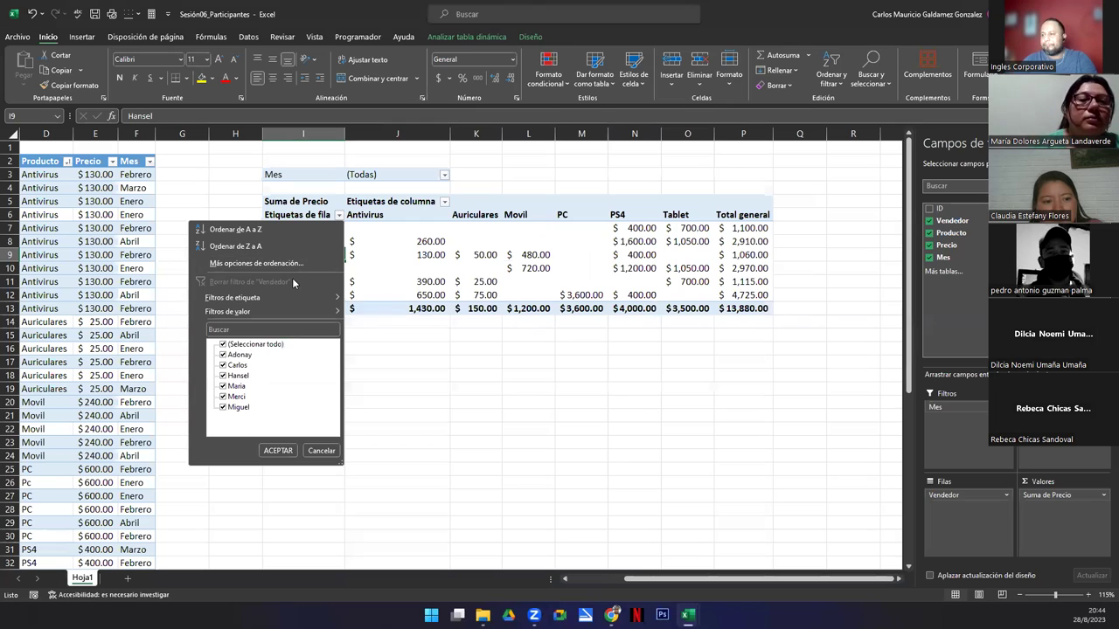
mouse_move(244, 313)
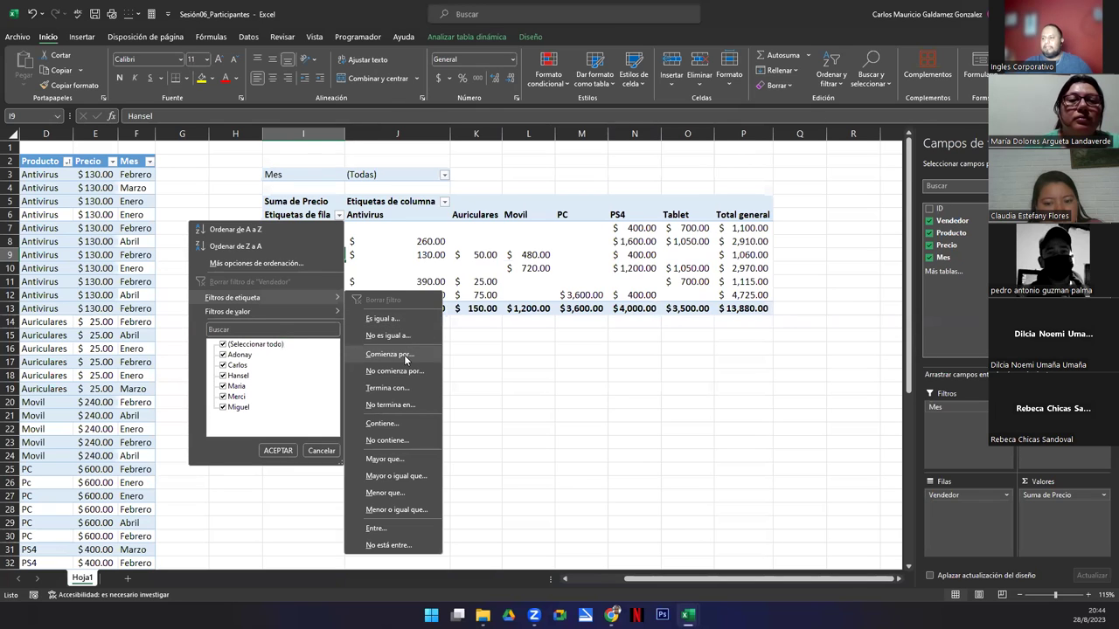
left_click(402, 425)
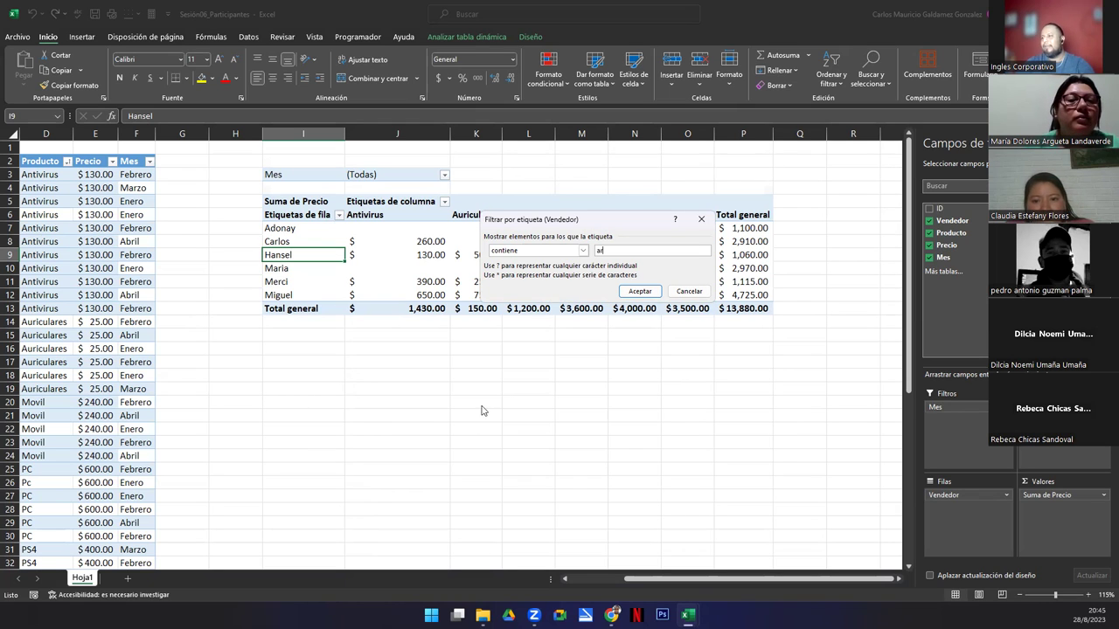
left_click(626, 291)
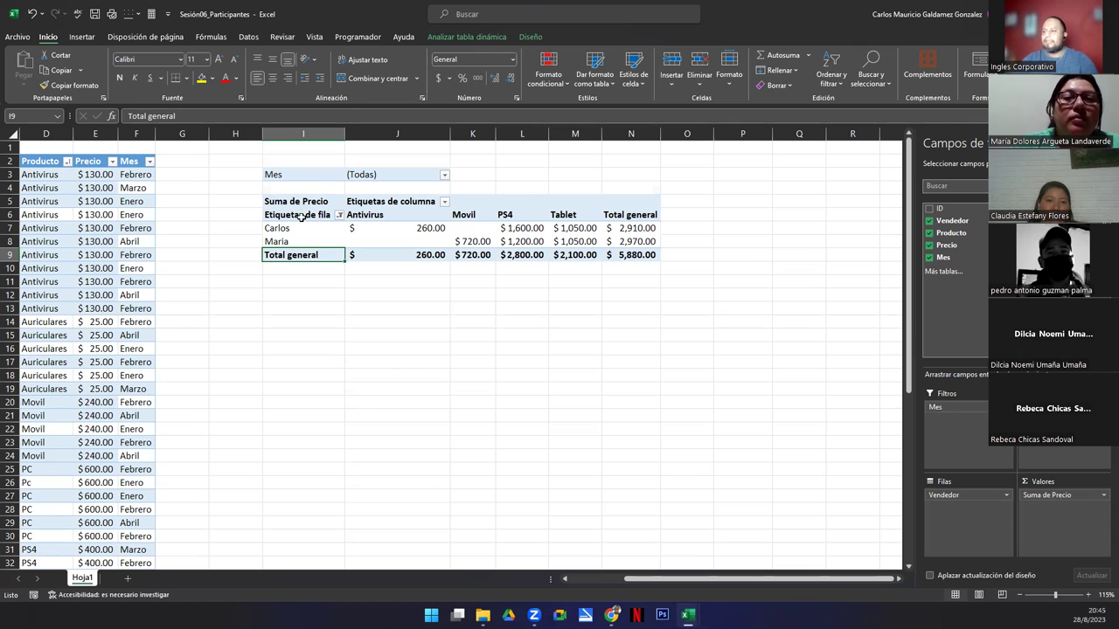
left_click(339, 215)
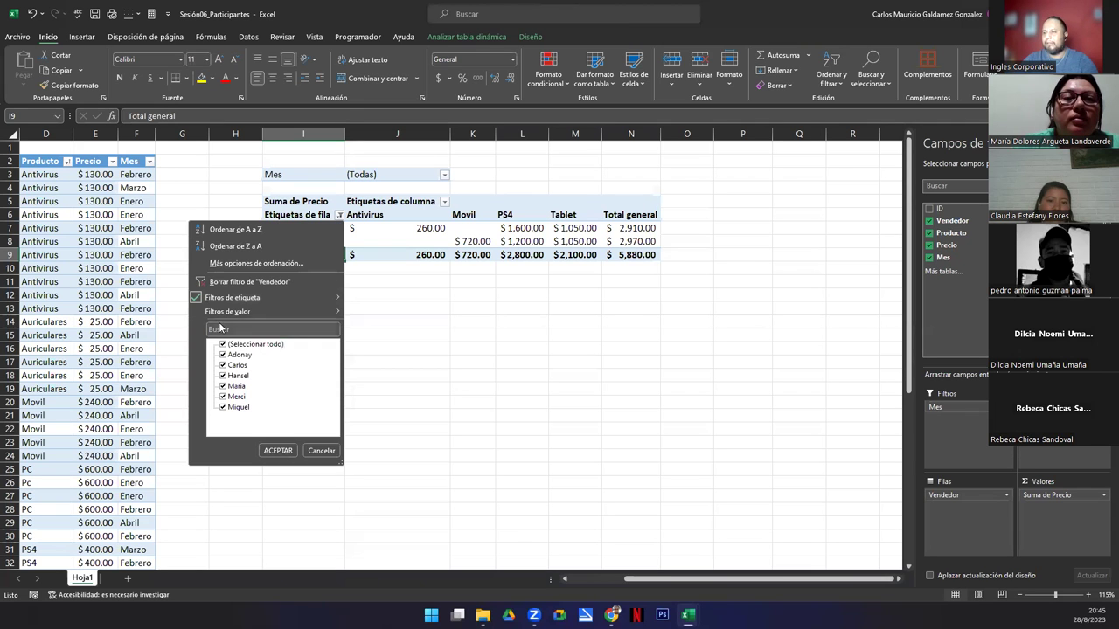
left_click(249, 281)
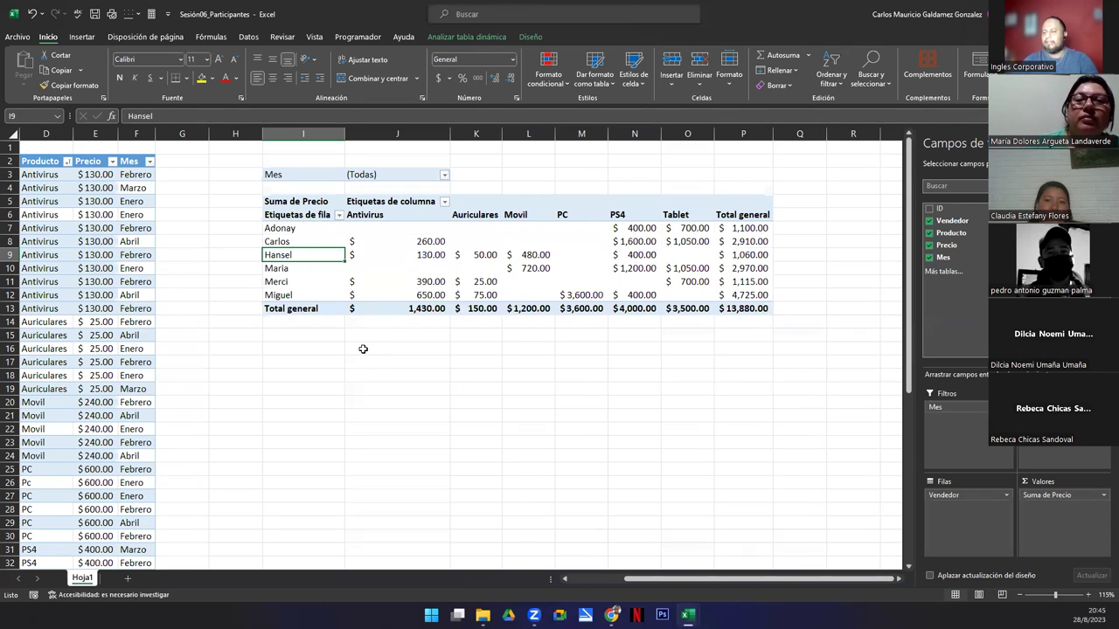
Apply a value filter to the Vendedor rows showing those whose Suma de Precio is between 500 and 1500.
left_click(339, 216)
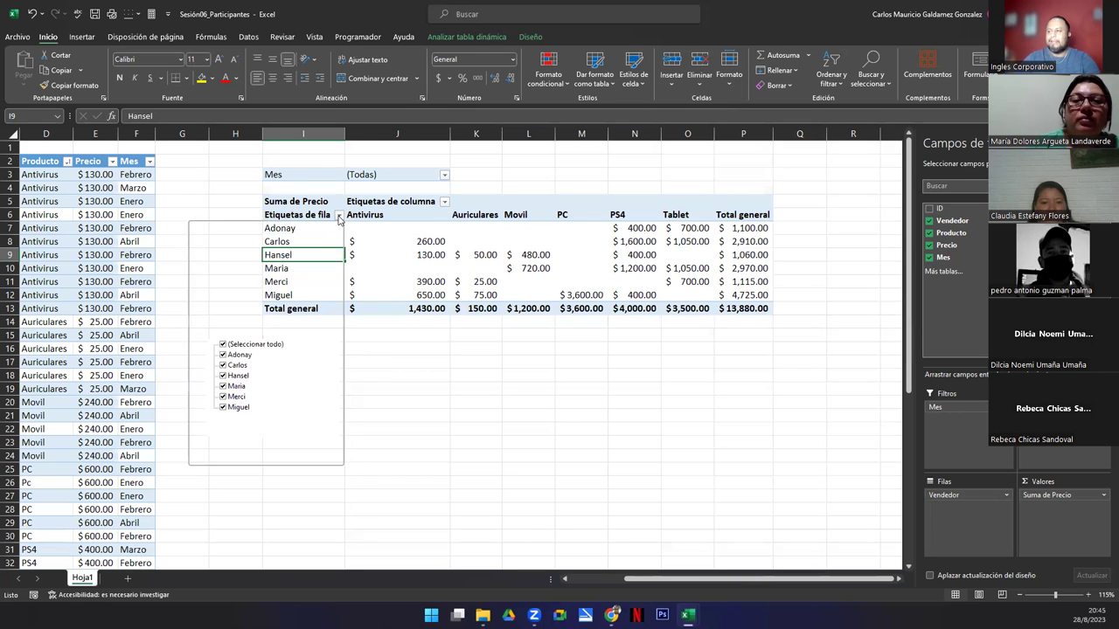
mouse_move(246, 311)
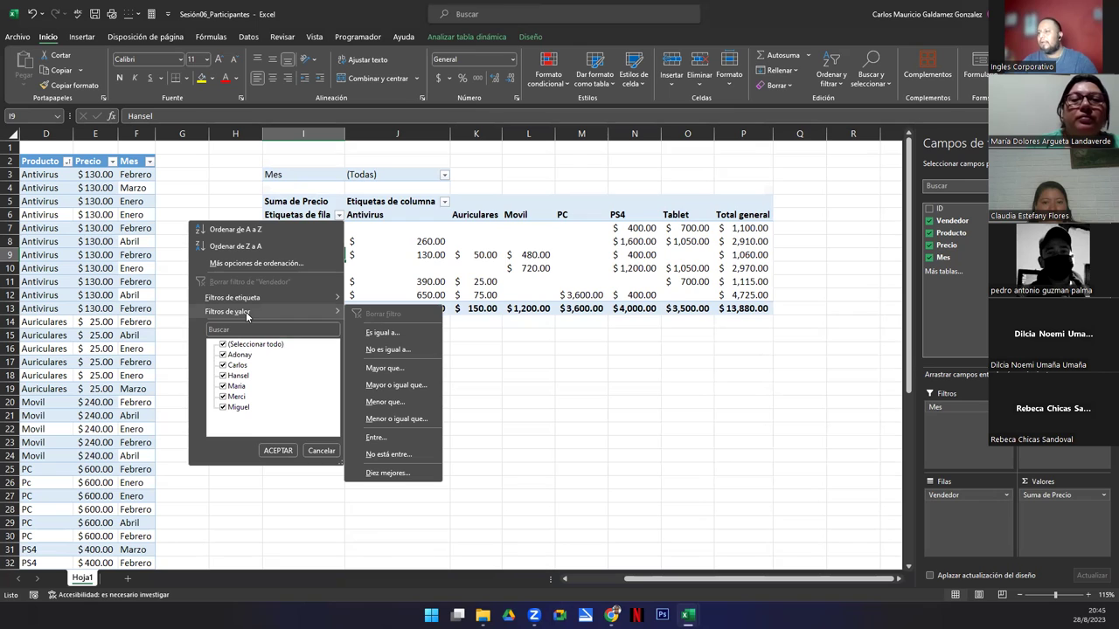
left_click(404, 439)
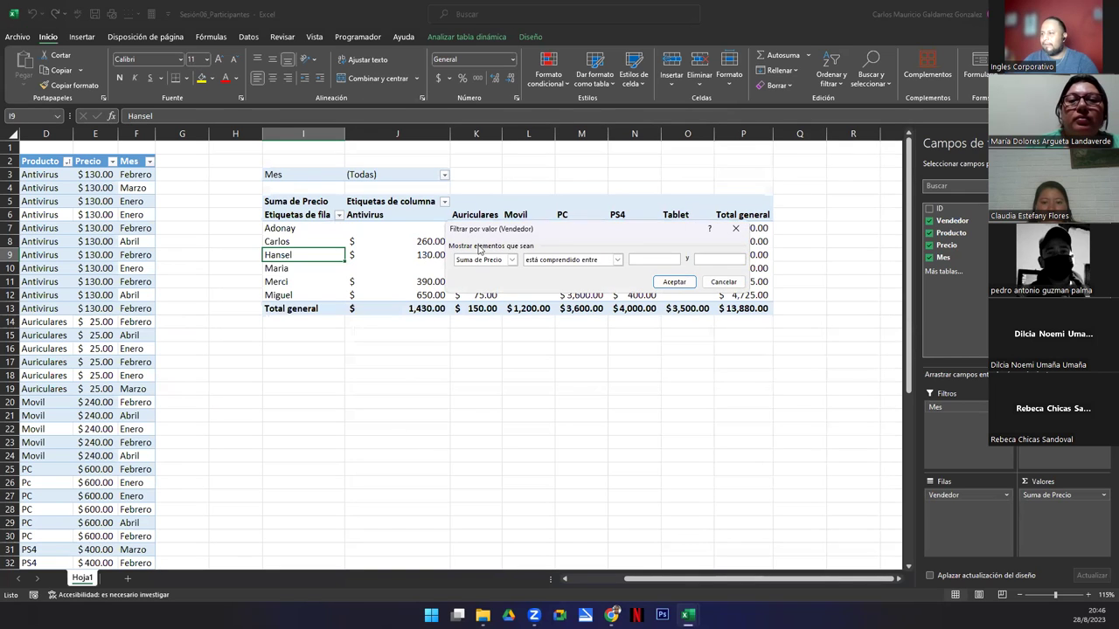
left_click_drag(530, 230, 538, 370)
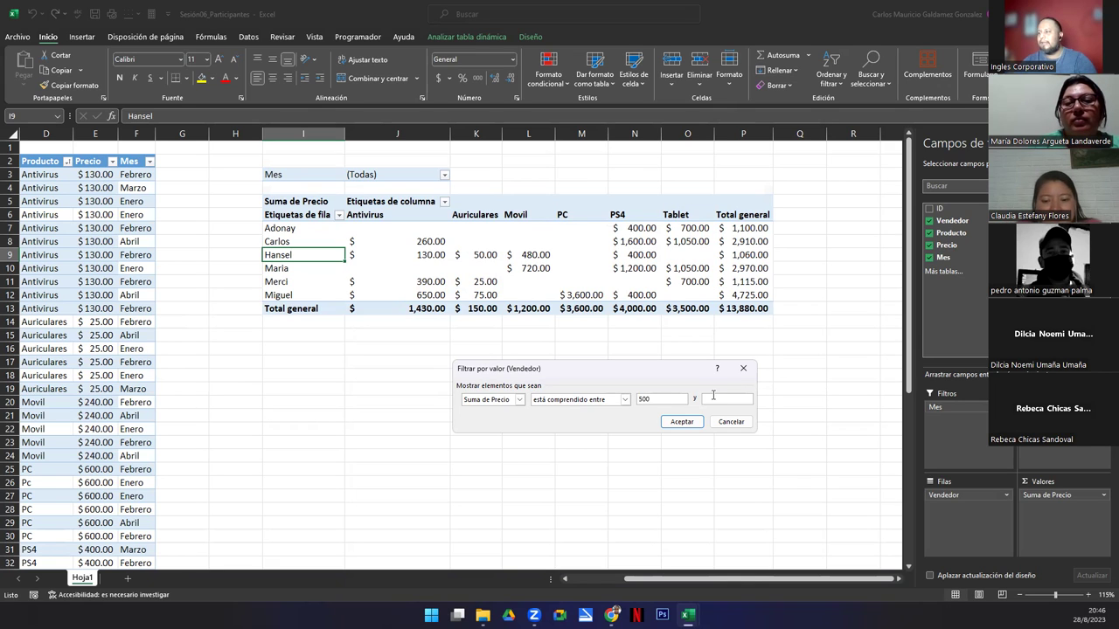
type("1500")
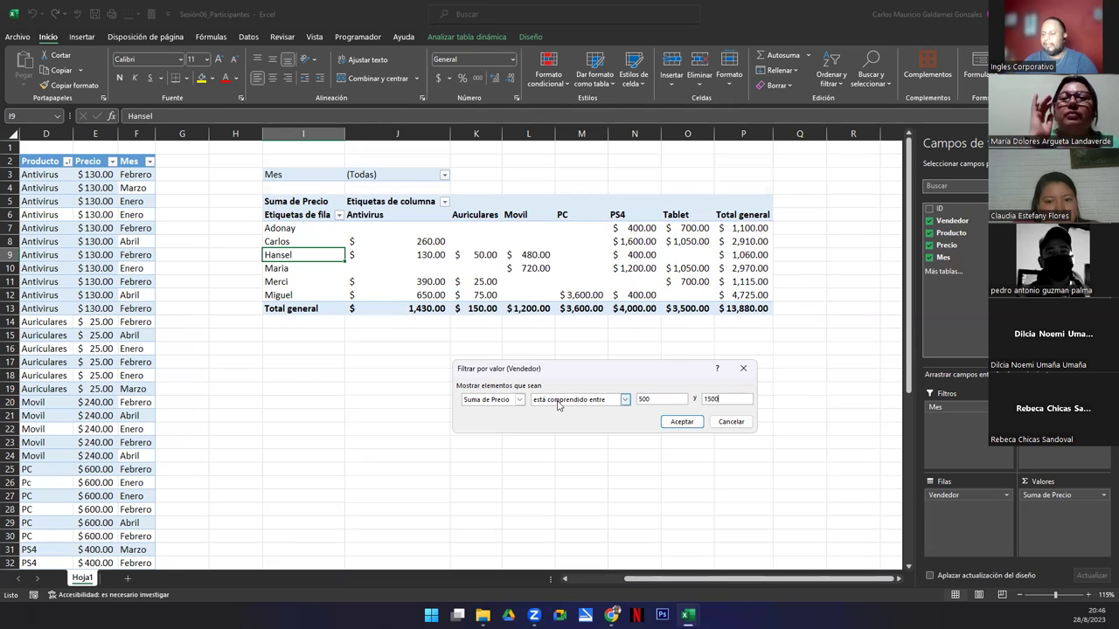
left_click(657, 400)
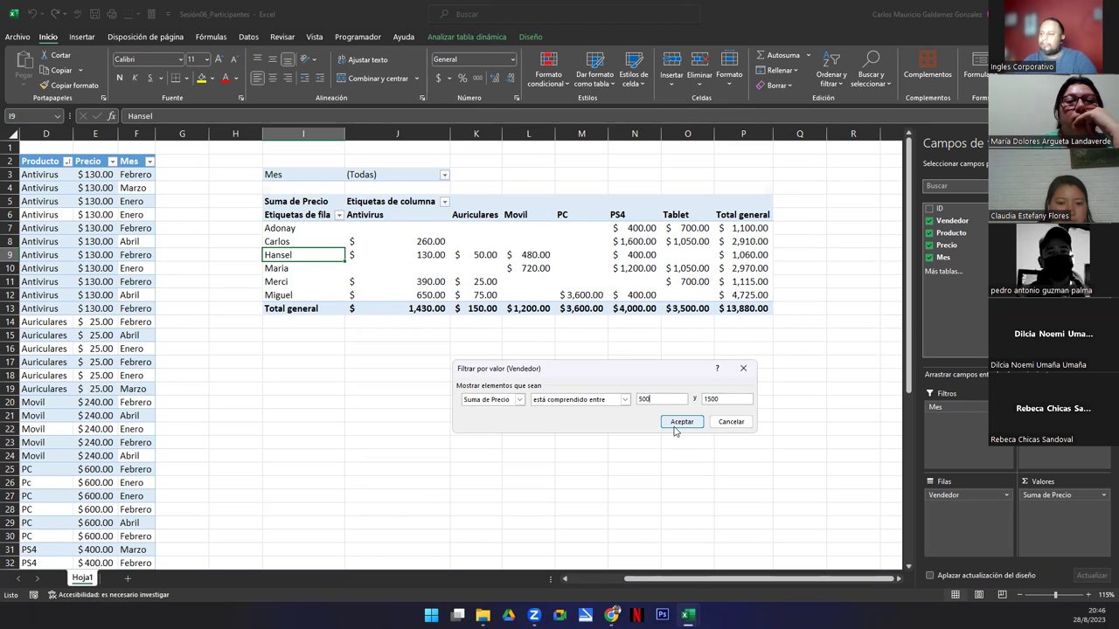
left_click(673, 421)
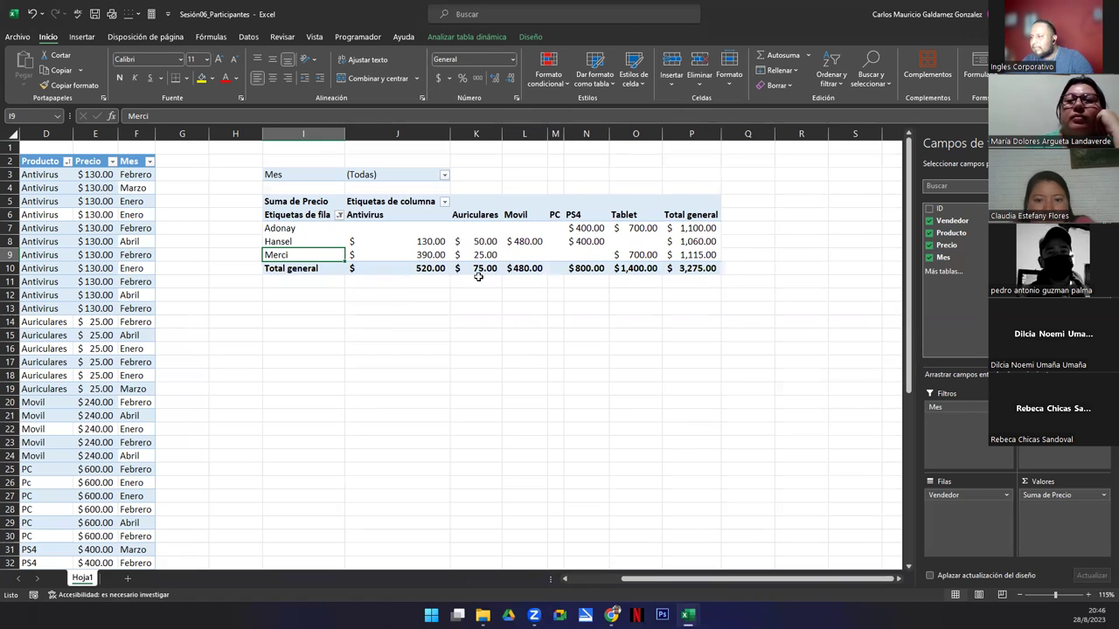
Examine the filtered amounts and column totals for Auriculares, Antivirus, PS4 and Tablet, and the Total general row.
mouse_move(470, 243)
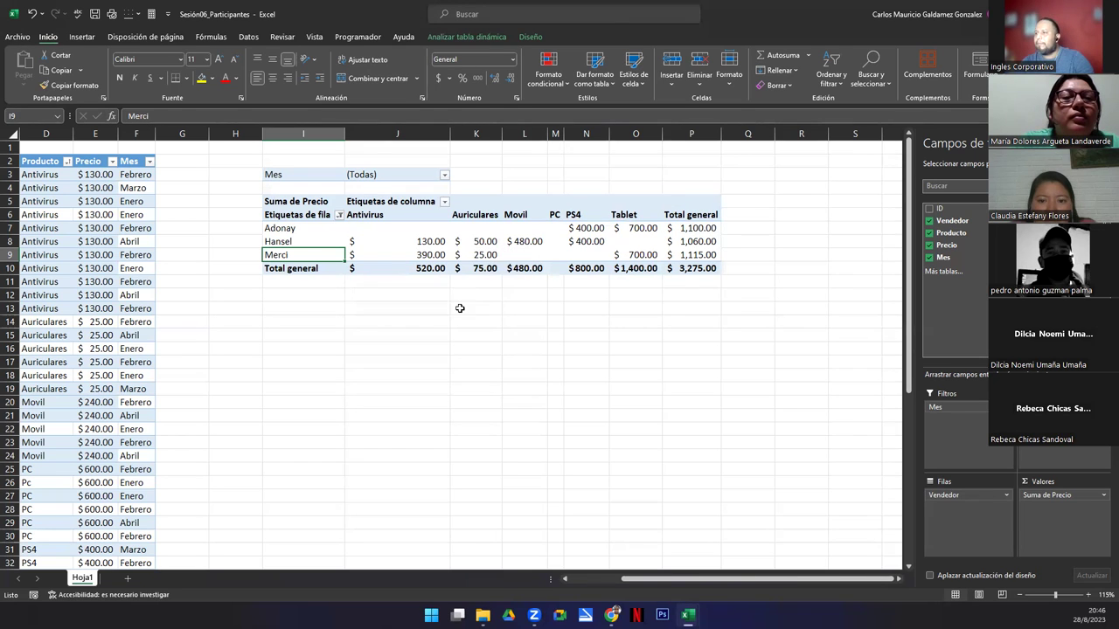
left_click(458, 270)
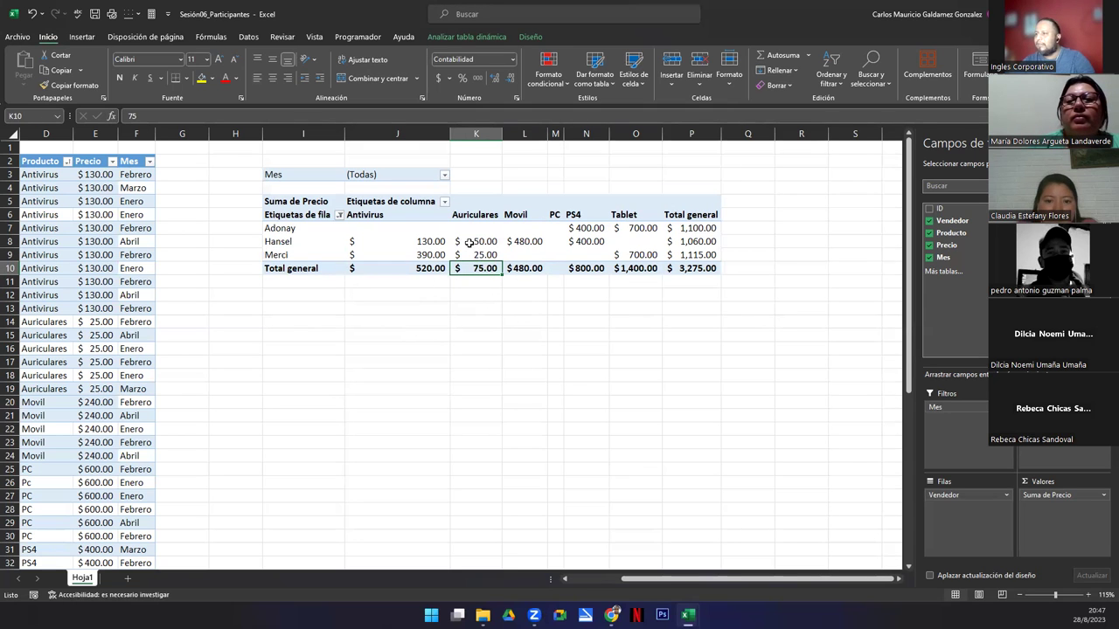
left_click_drag(469, 243, 469, 266)
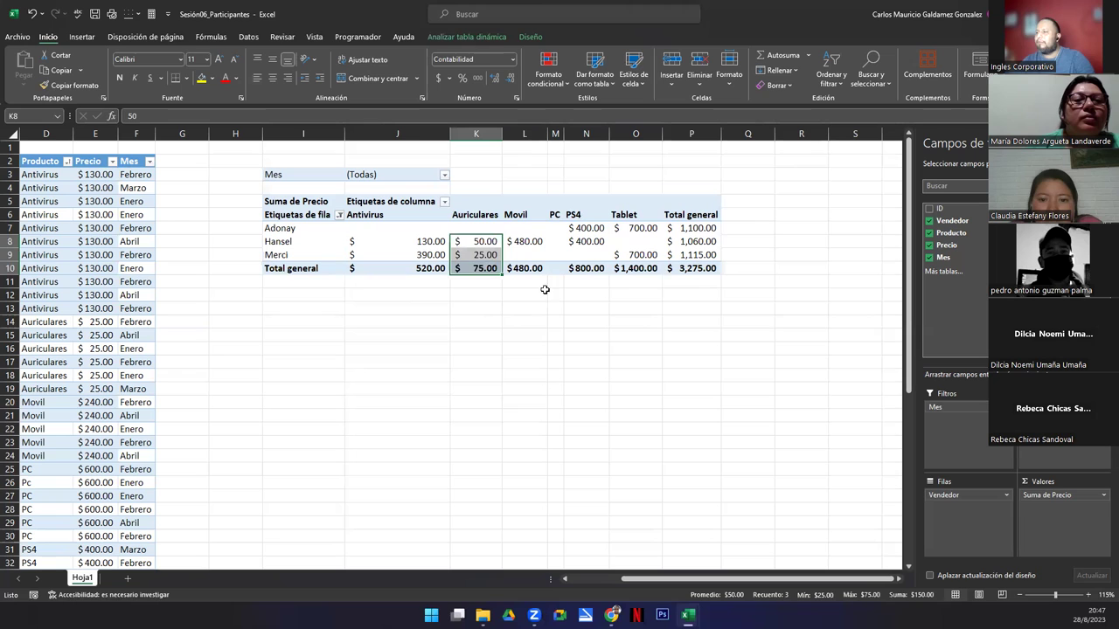
left_click(412, 273)
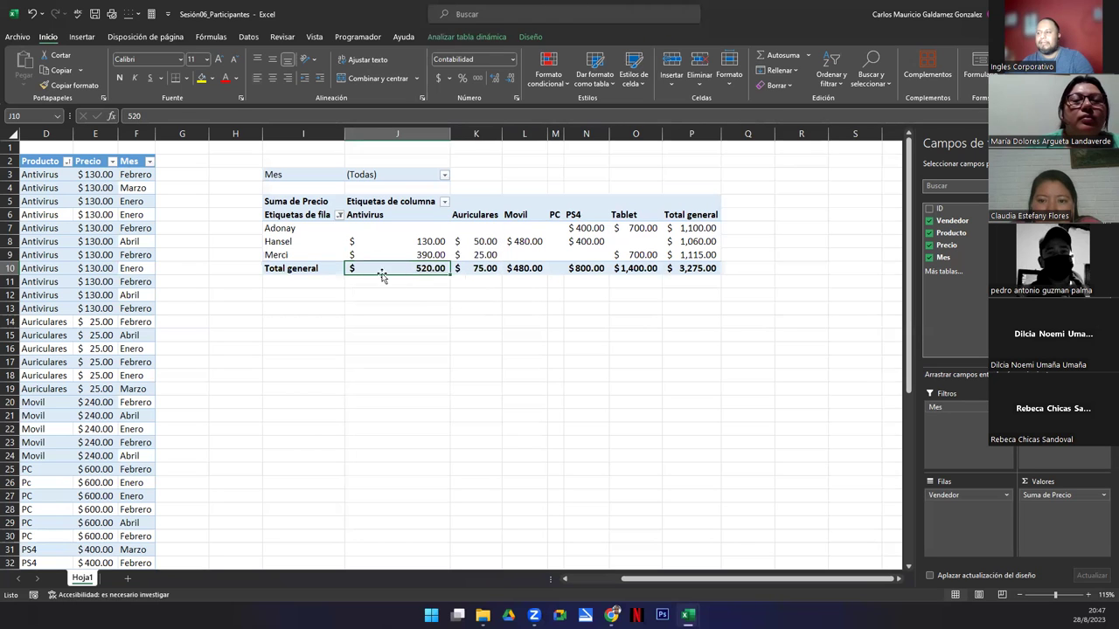
left_click_drag(428, 268, 423, 241)
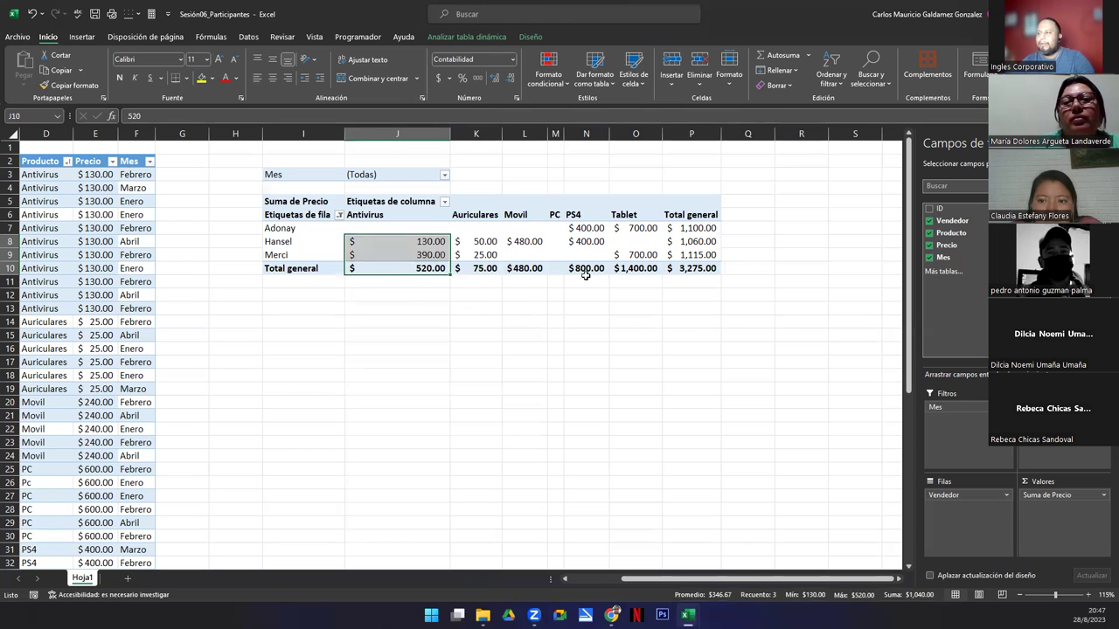
left_click_drag(585, 267, 585, 242)
left_click_drag(651, 229, 651, 228)
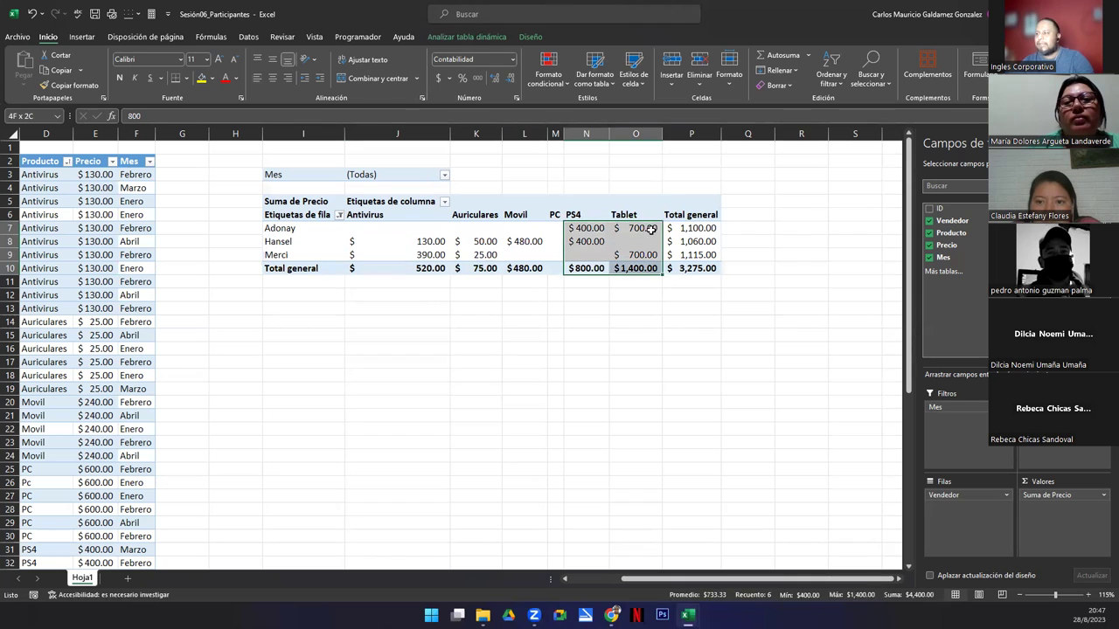
left_click_drag(428, 268, 638, 270)
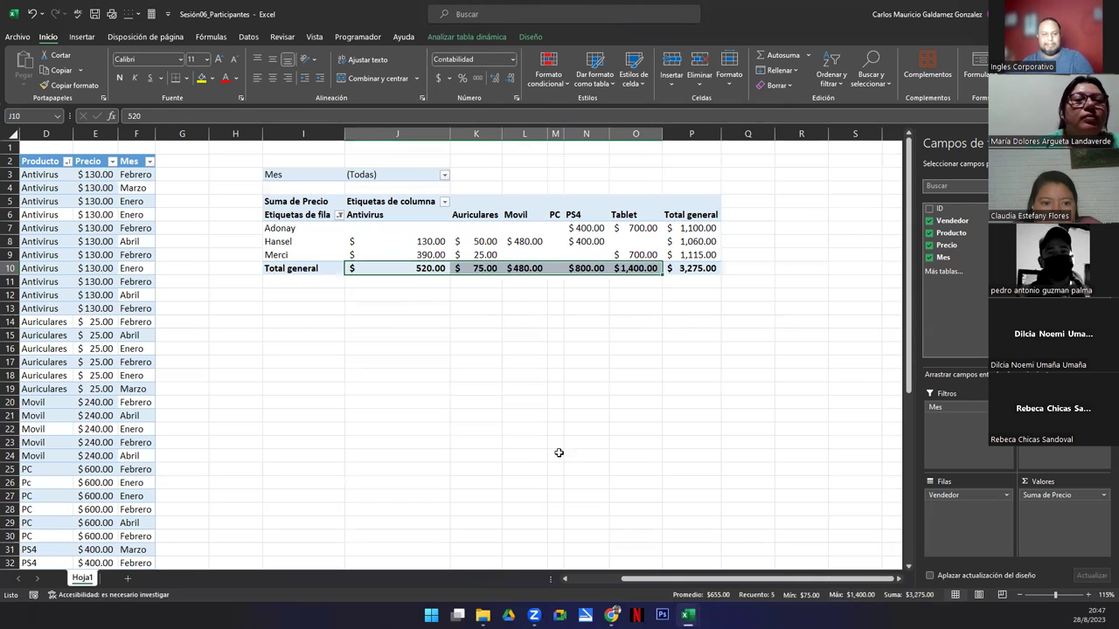
Change the Vendedor value filter to show rows whose Suma de Precio "no está comprendido entre" 500 and 1500.
left_click(337, 216)
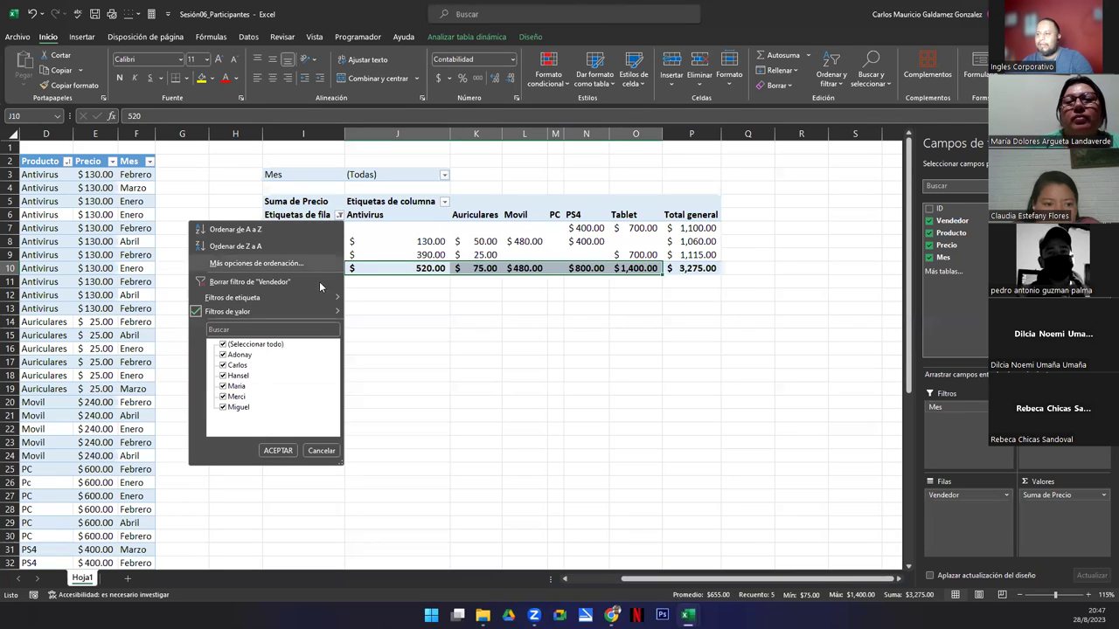
mouse_move(338, 311)
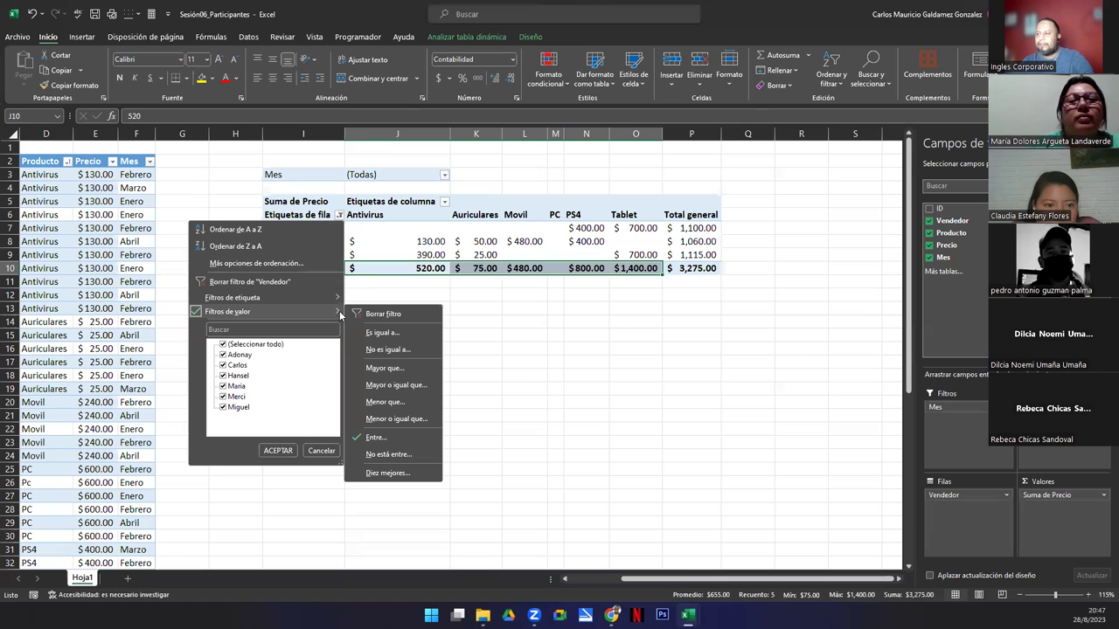
left_click(400, 437)
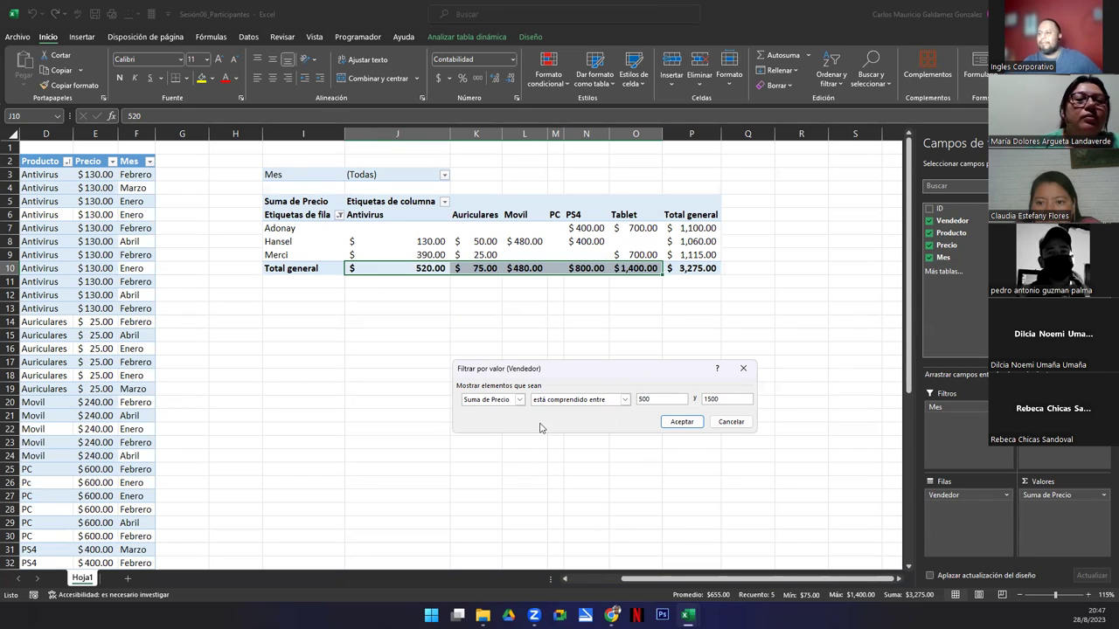
left_click(625, 400)
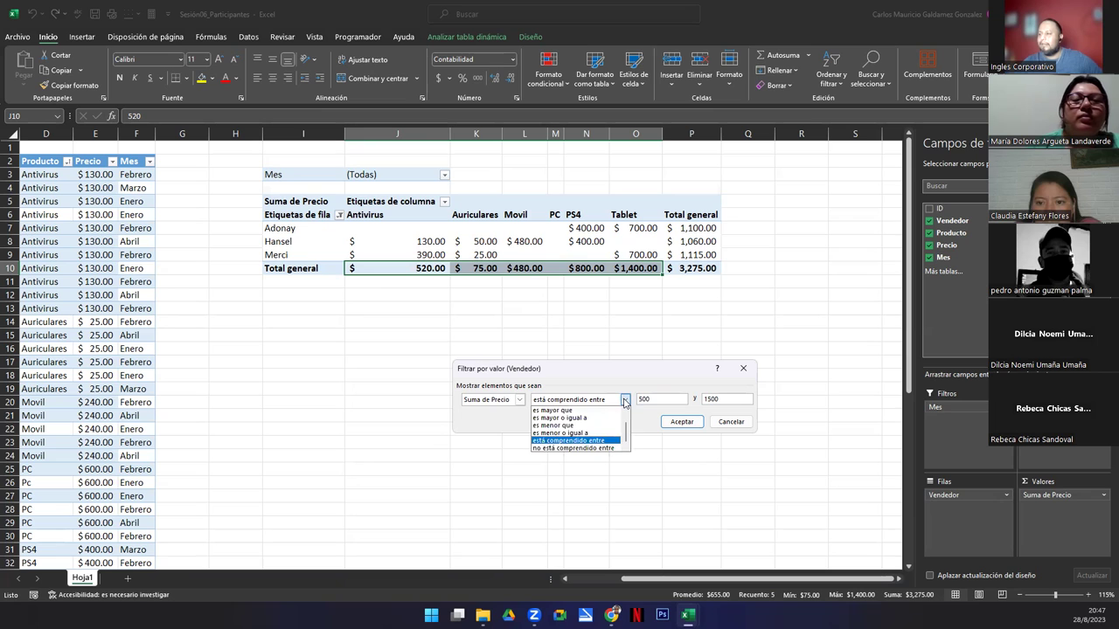
left_click(594, 448)
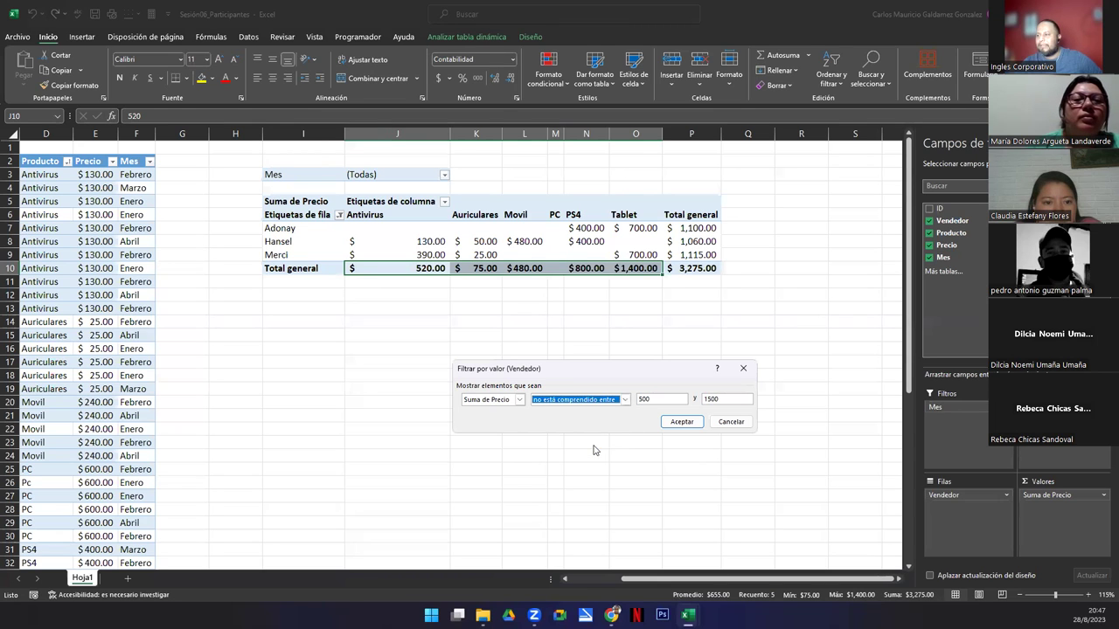
left_click(674, 423)
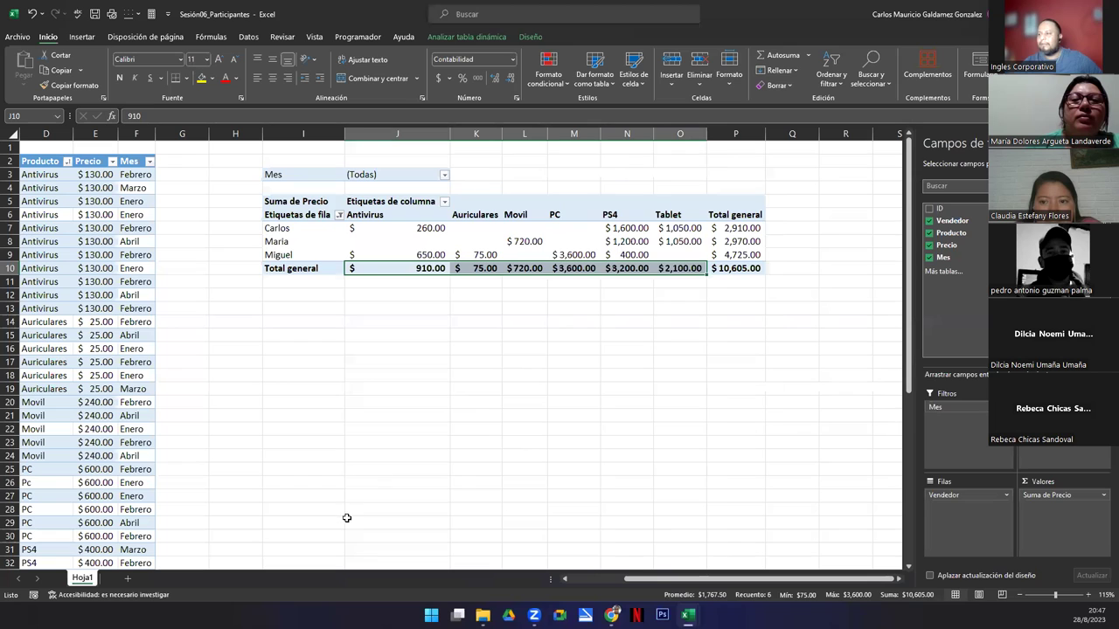
Examine the filtered Auriculares amounts and the Total general row, and reopen the settings of the not-between value filter on Vendedor.
left_click_drag(481, 254, 483, 268)
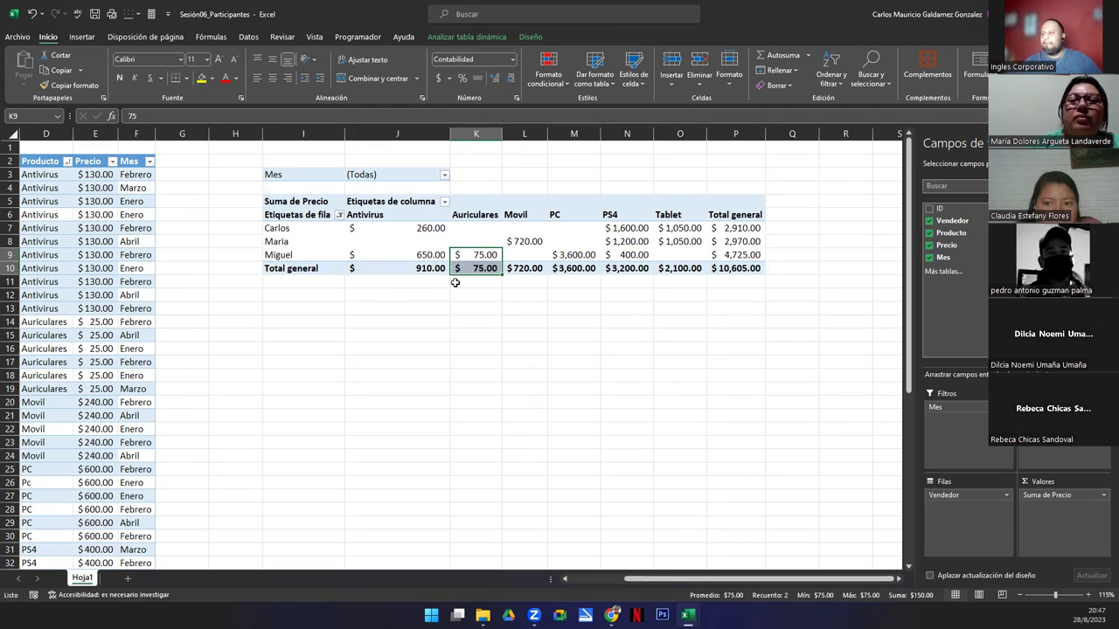
left_click_drag(413, 269, 717, 271)
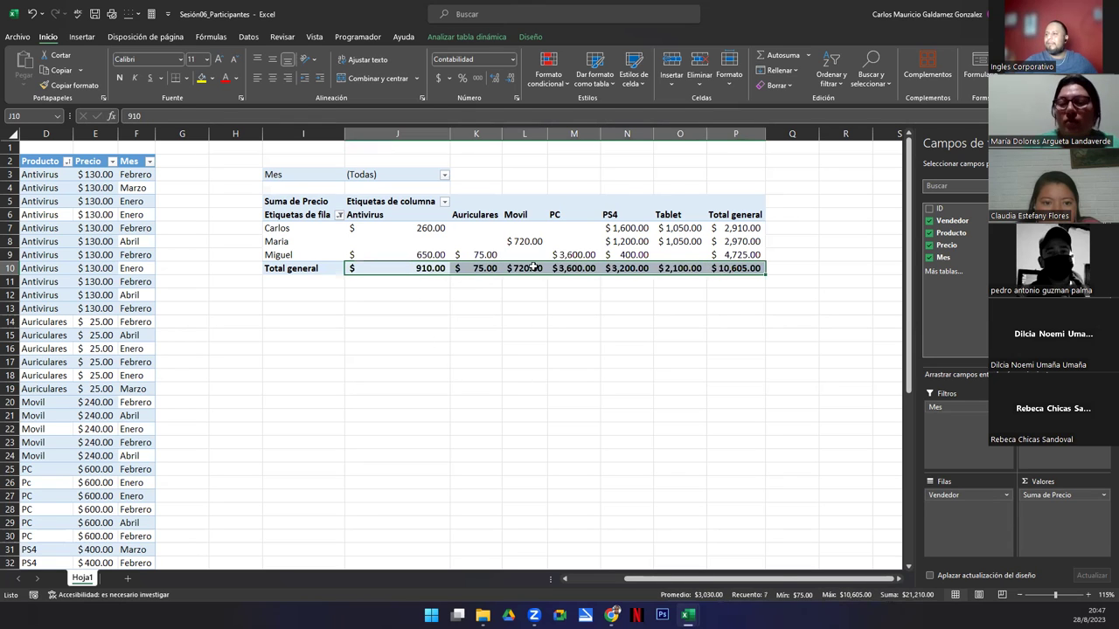
left_click_drag(482, 230, 482, 268)
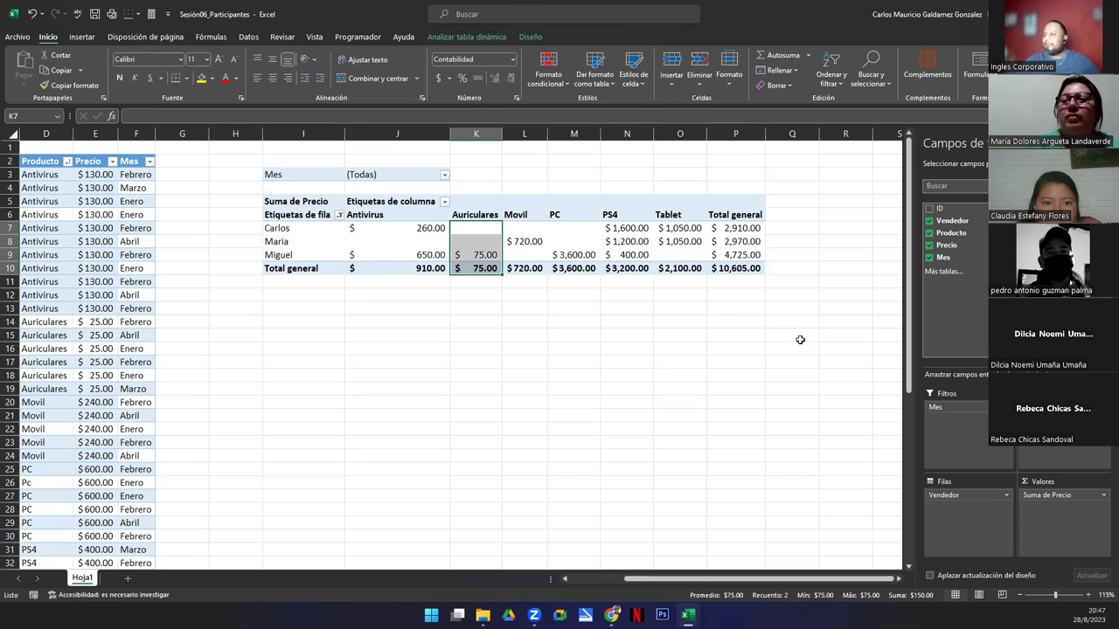
left_click(519, 253)
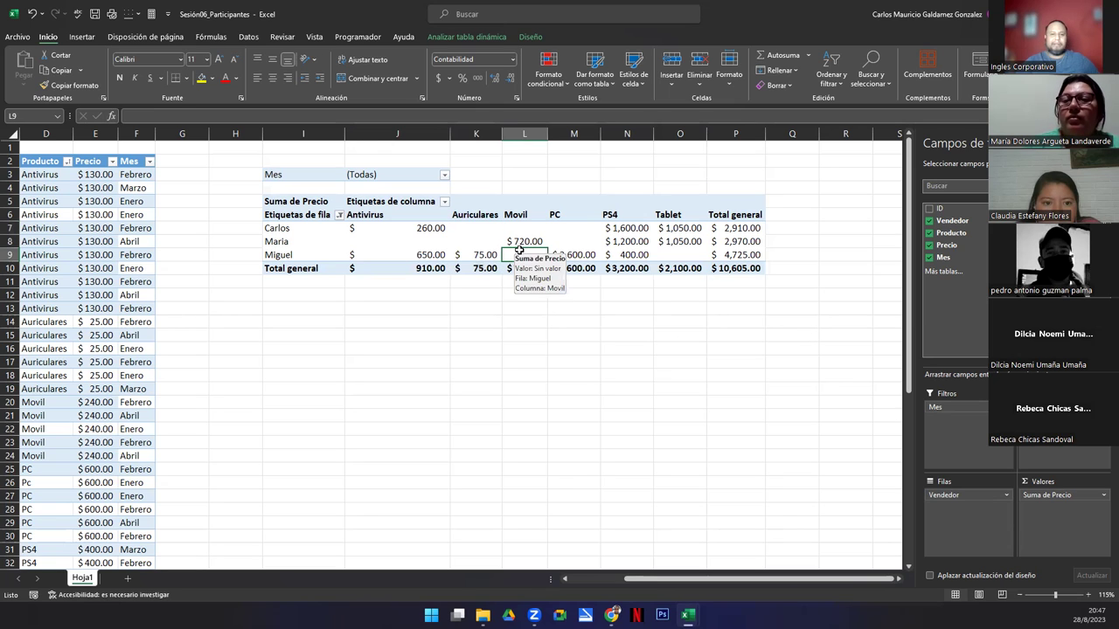
left_click(339, 215)
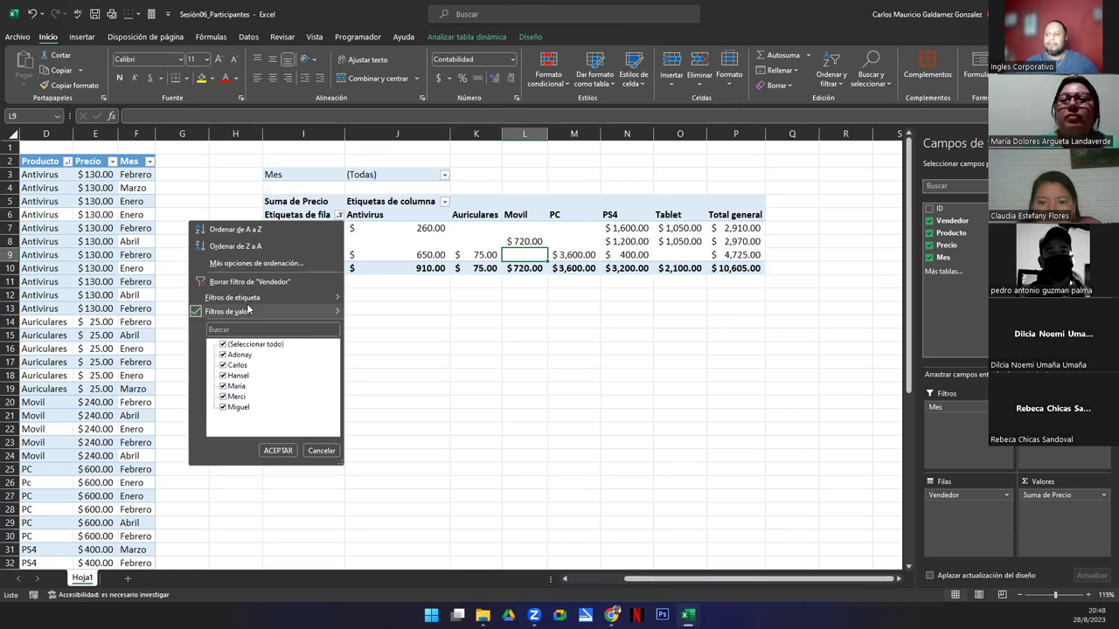
mouse_move(332, 312)
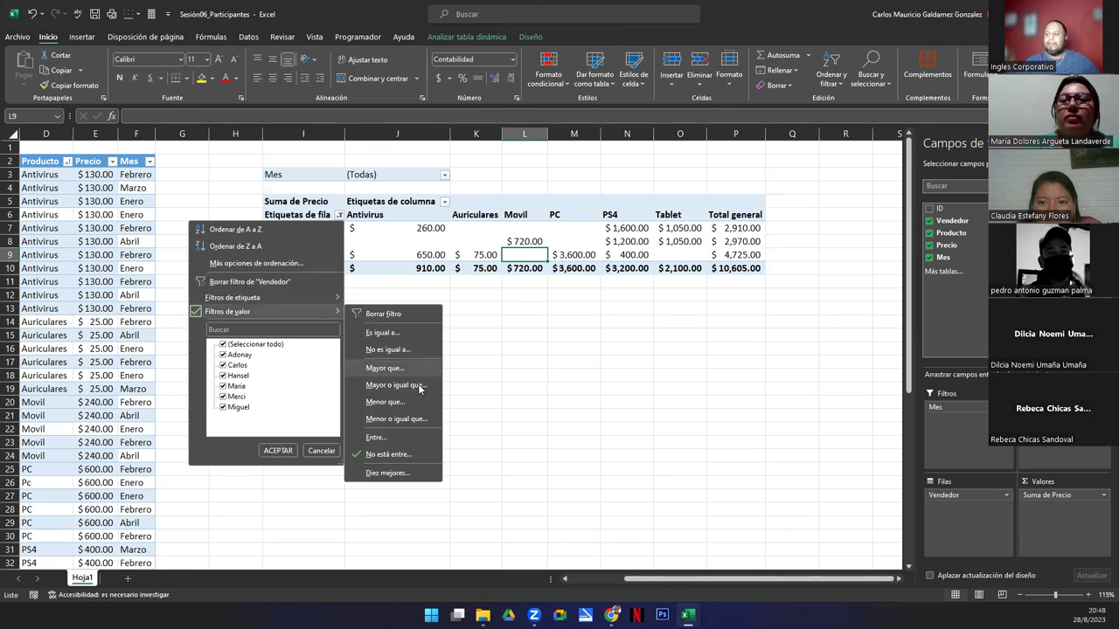
left_click(407, 454)
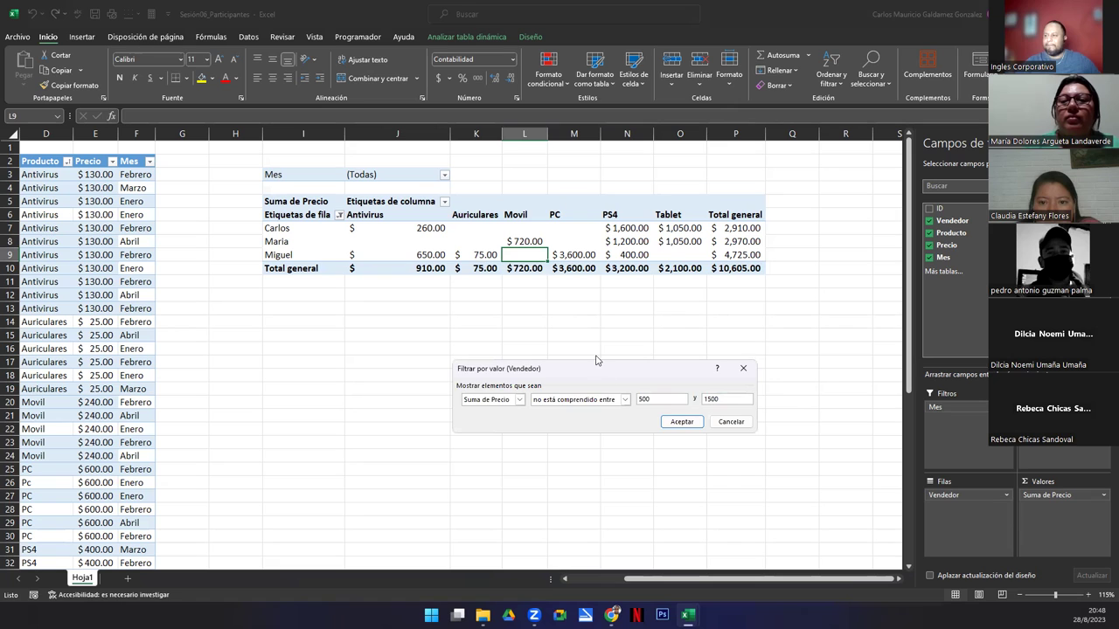
left_click_drag(603, 370, 529, 297)
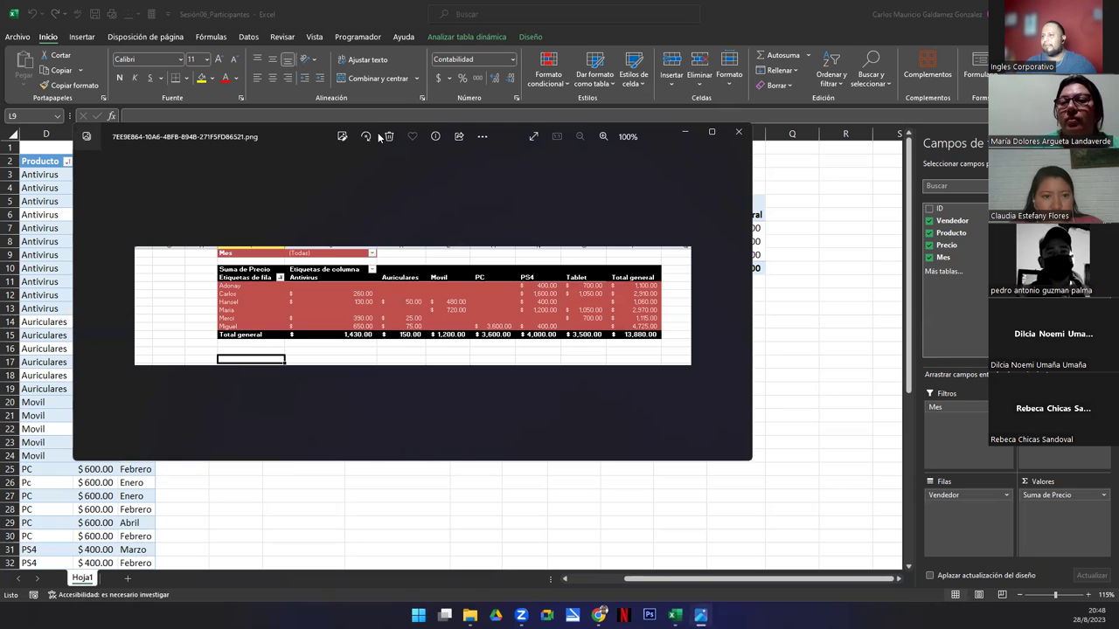
Compare the pivot table with the two reference images of the unfiltered and filtered tables, and close both images.
left_click_drag(402, 173, 705, 152)
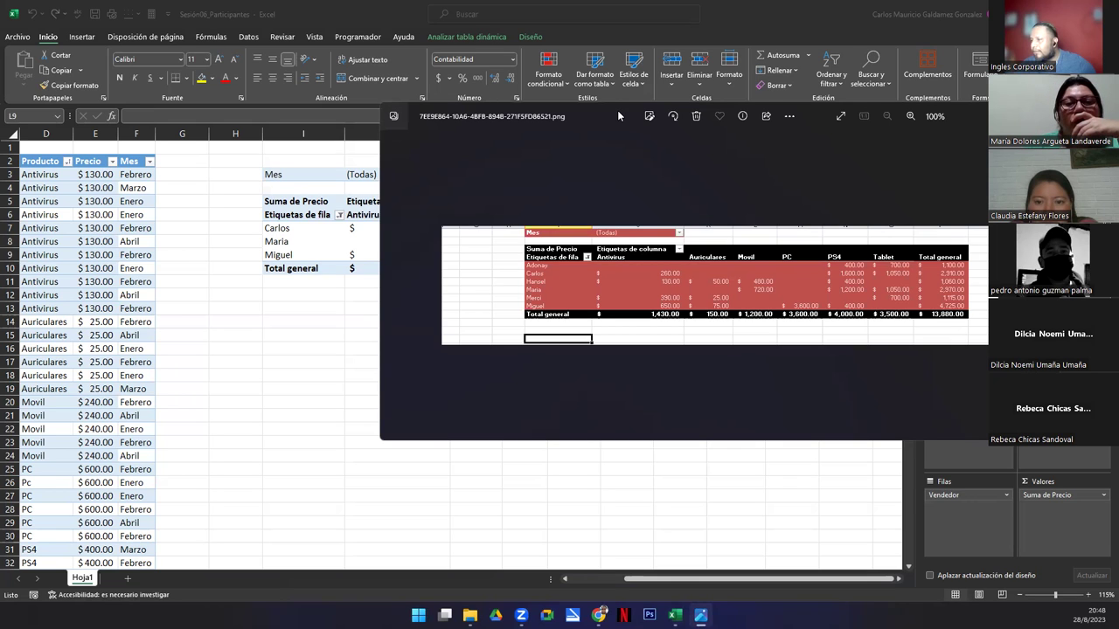
left_click_drag(617, 110, 528, 300)
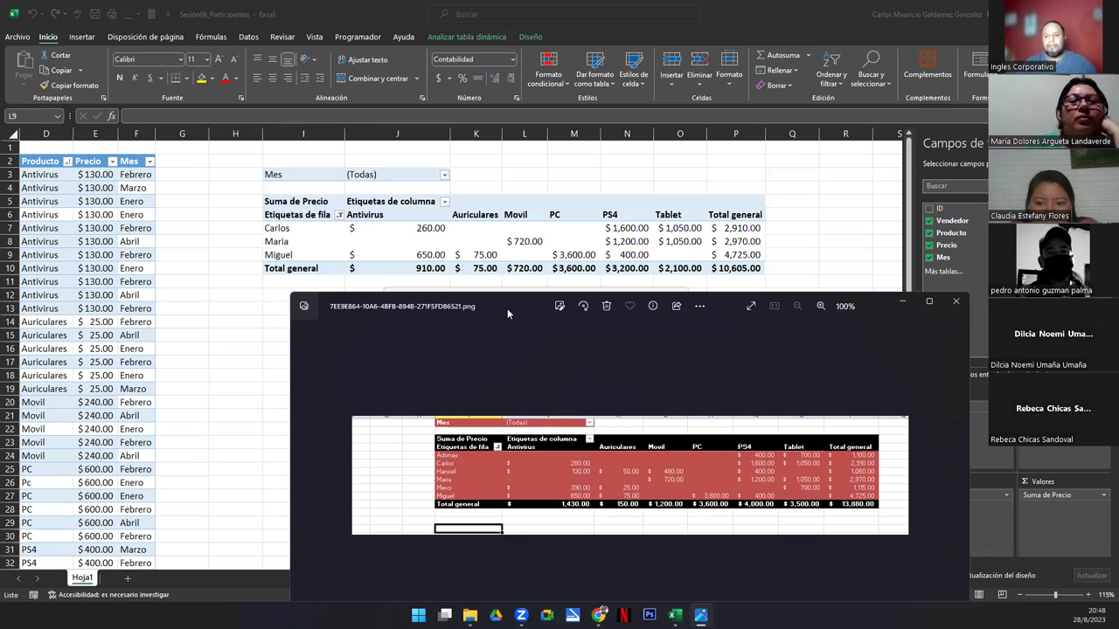
left_click_drag(507, 309, 492, 397)
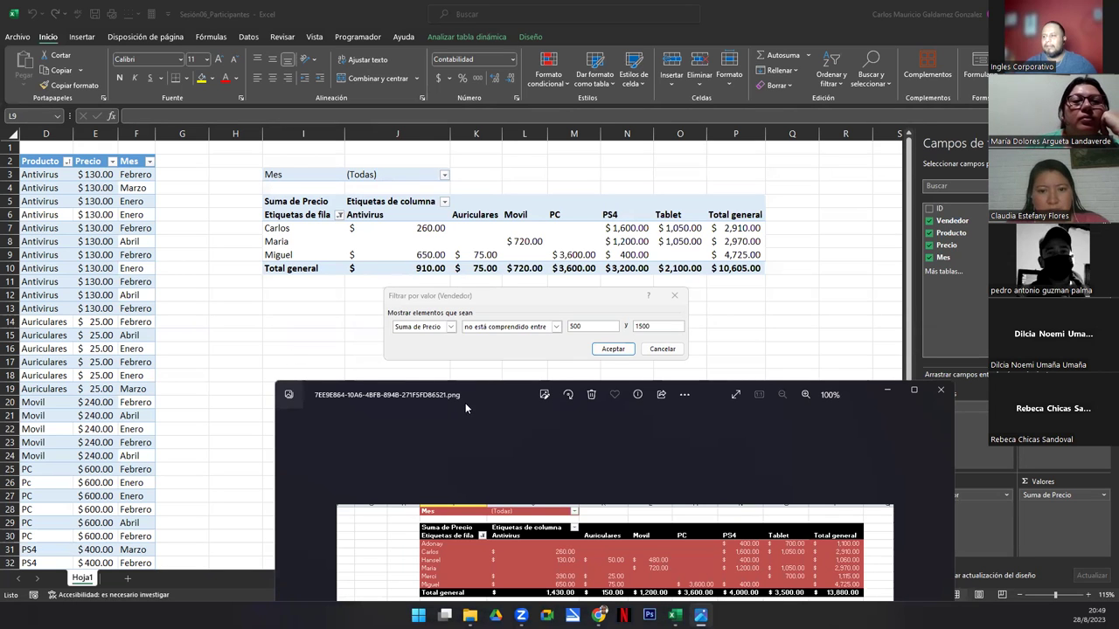
left_click_drag(481, 404, 505, 339)
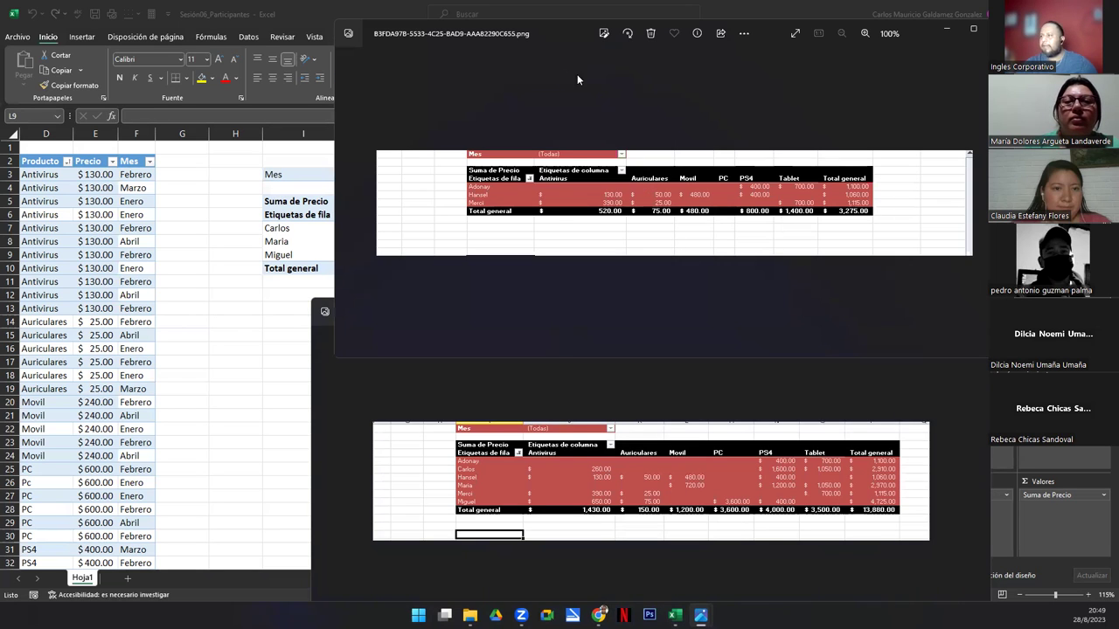
left_click_drag(557, 34, 507, 259)
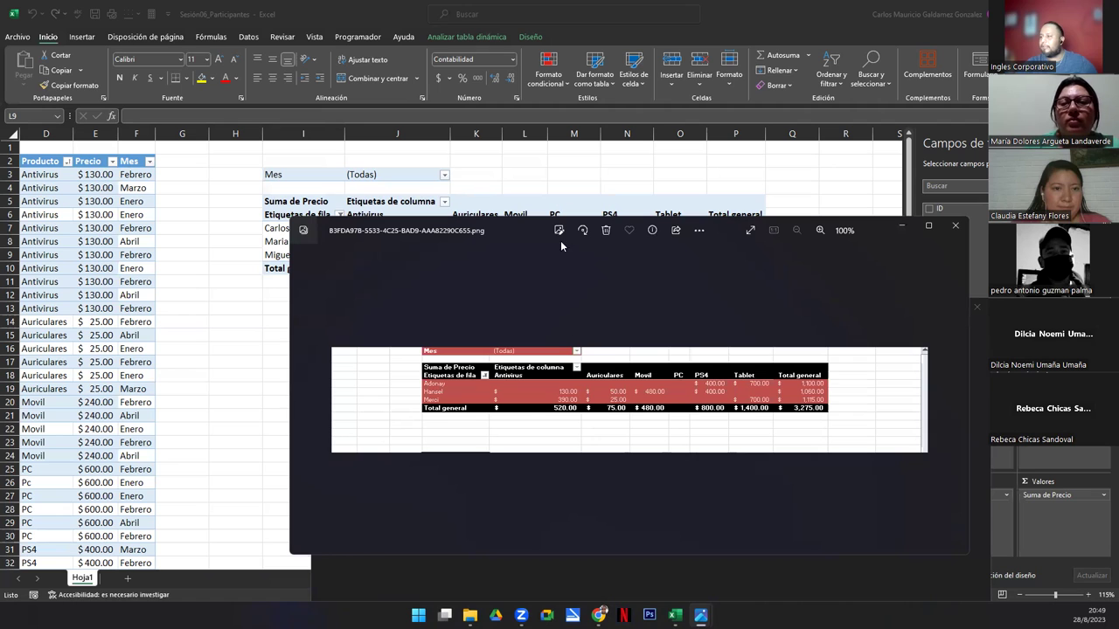
left_click_drag(514, 230, 496, 117)
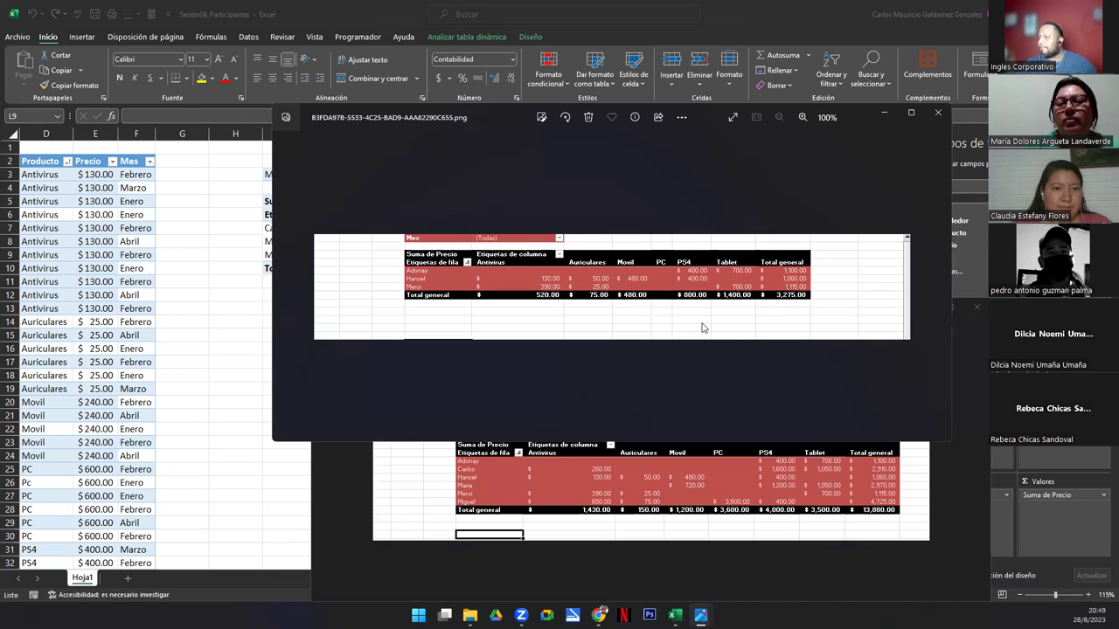
left_click(938, 113)
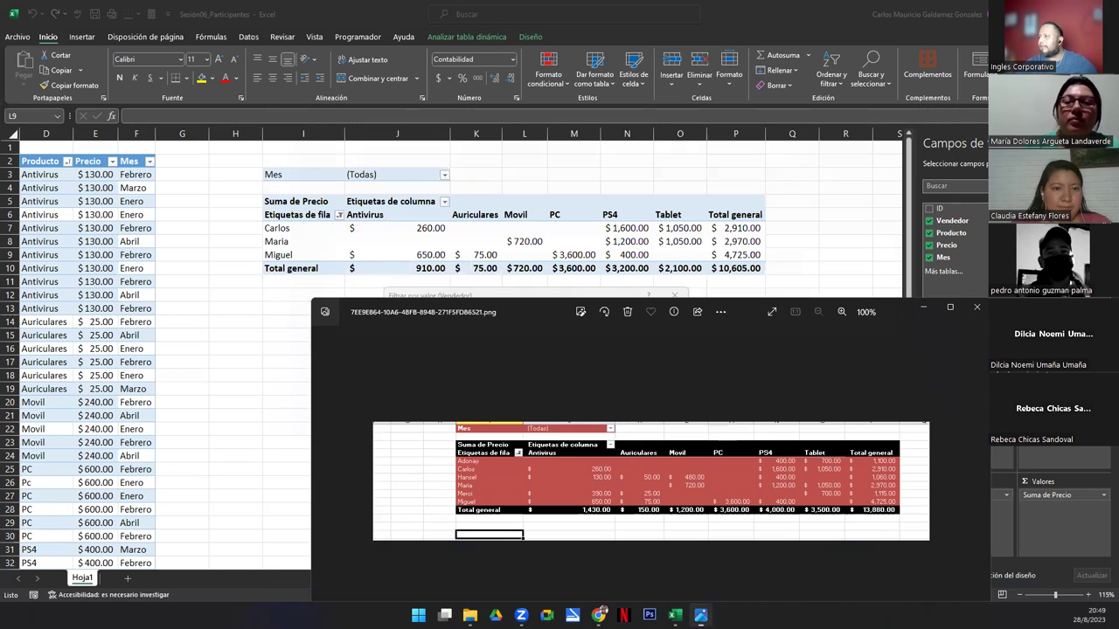
left_click(976, 309)
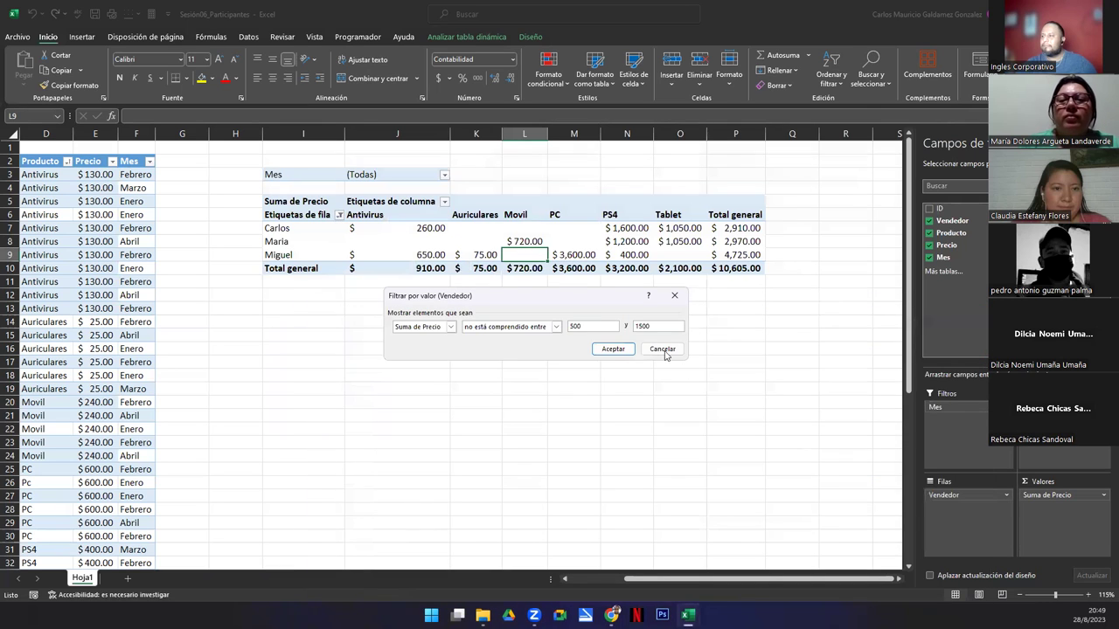
Check the 500 and 1500 limits of the Vendedor not-between filter and review the filtered amounts from Antivirus through Total general.
double_click(601, 329)
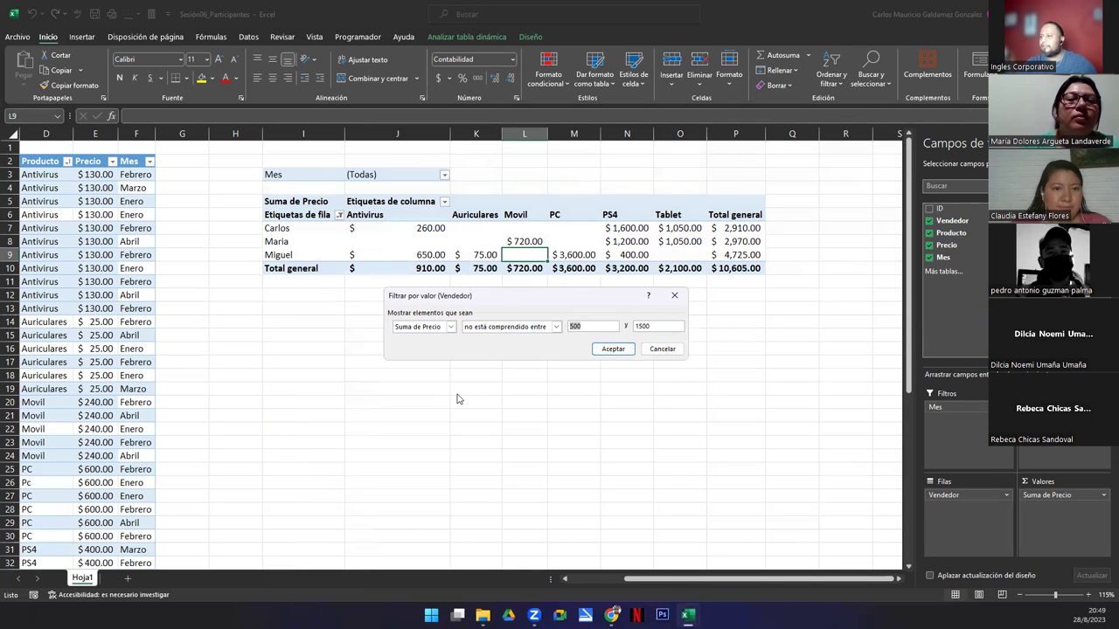
left_click(585, 329)
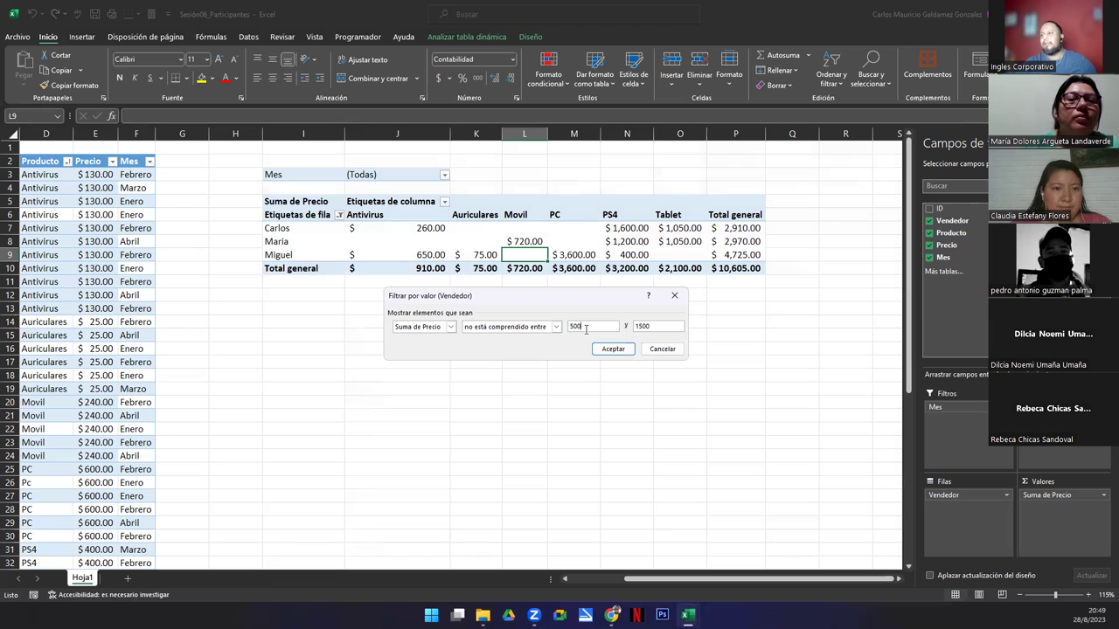
double_click(584, 325)
double_click(655, 328)
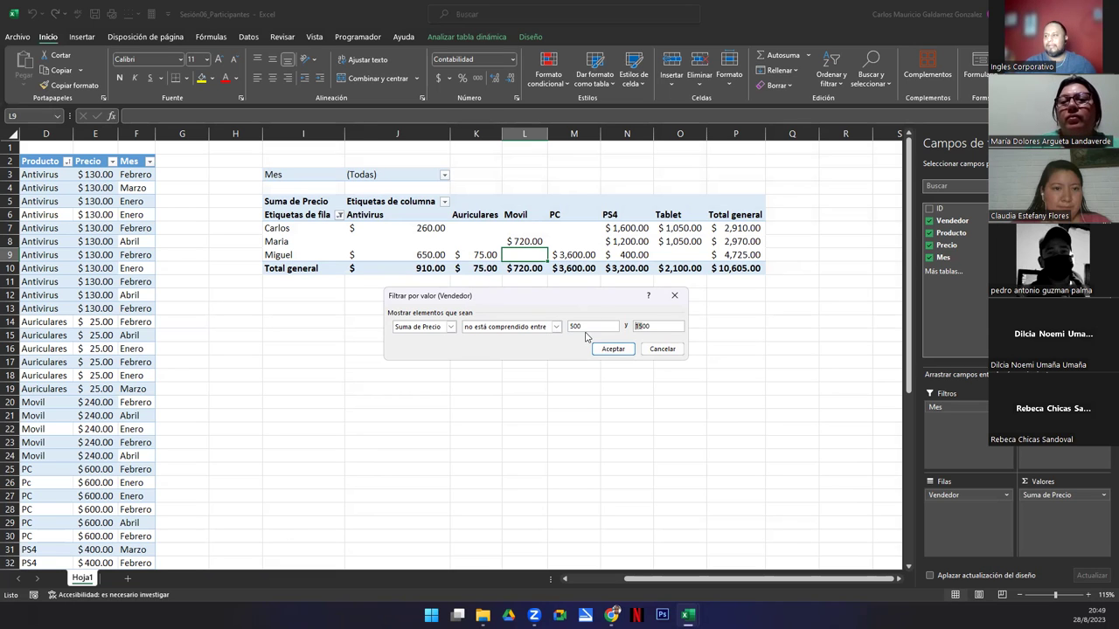
double_click(586, 326)
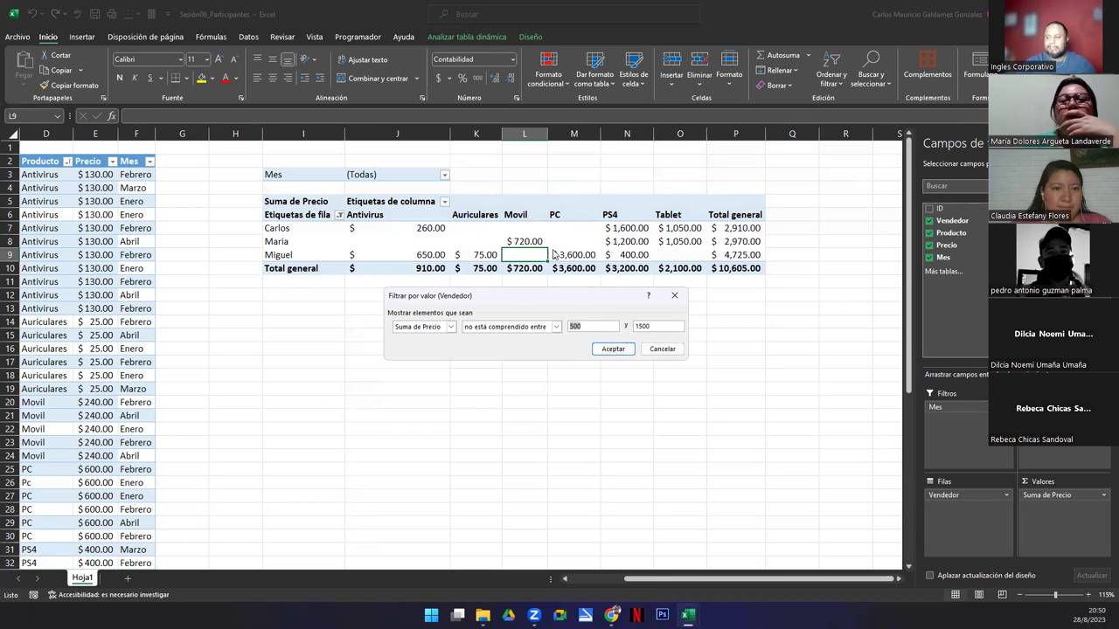
left_click(611, 348)
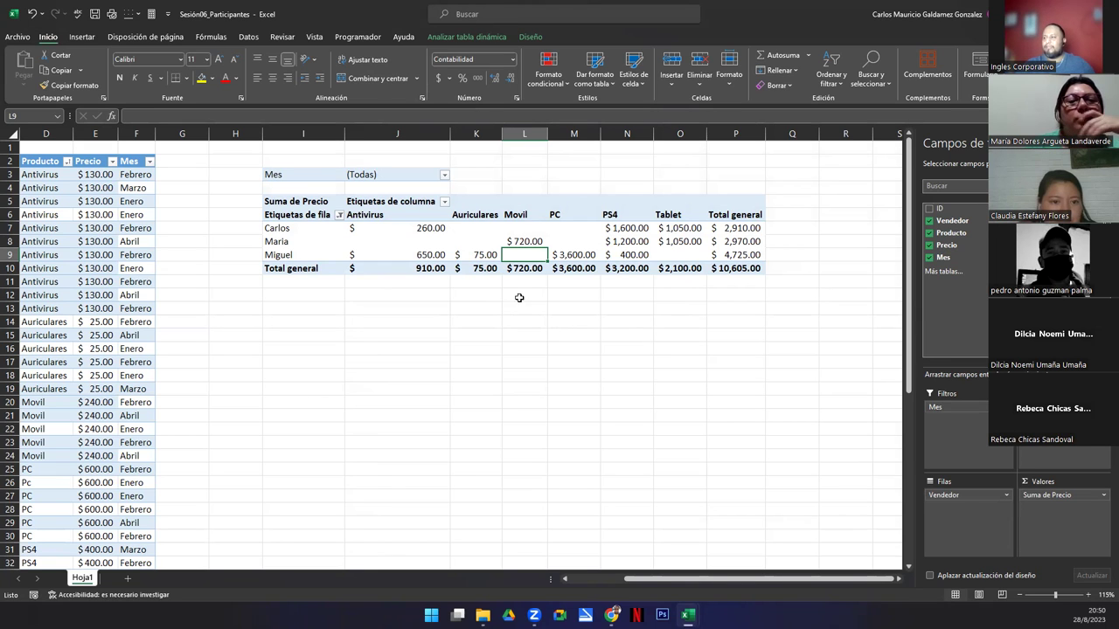
mouse_move(604, 259)
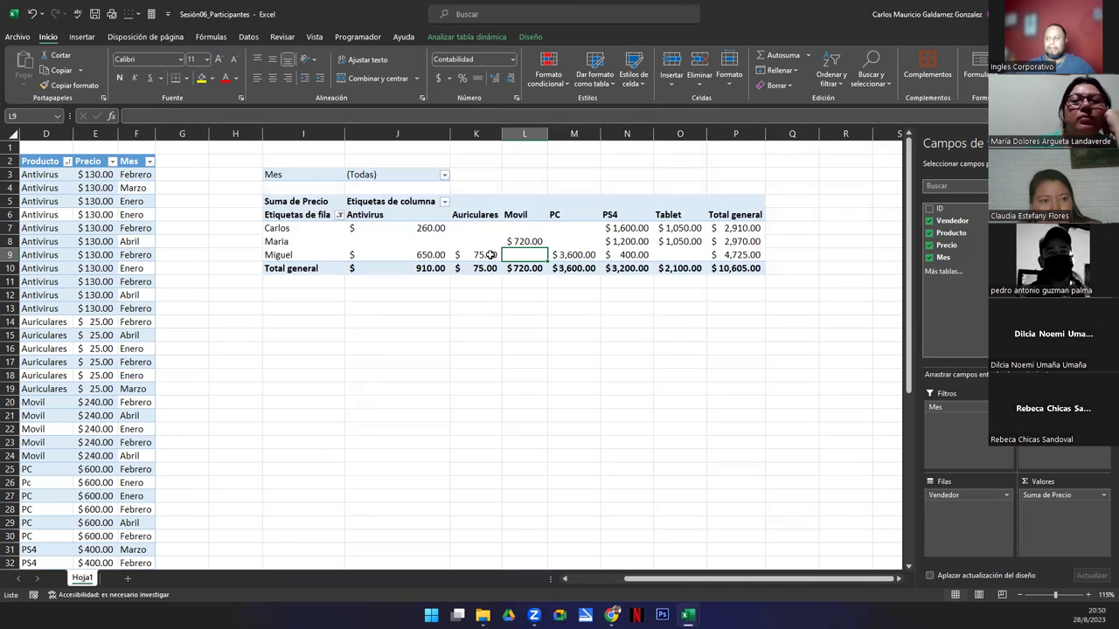
left_click_drag(397, 228, 734, 268)
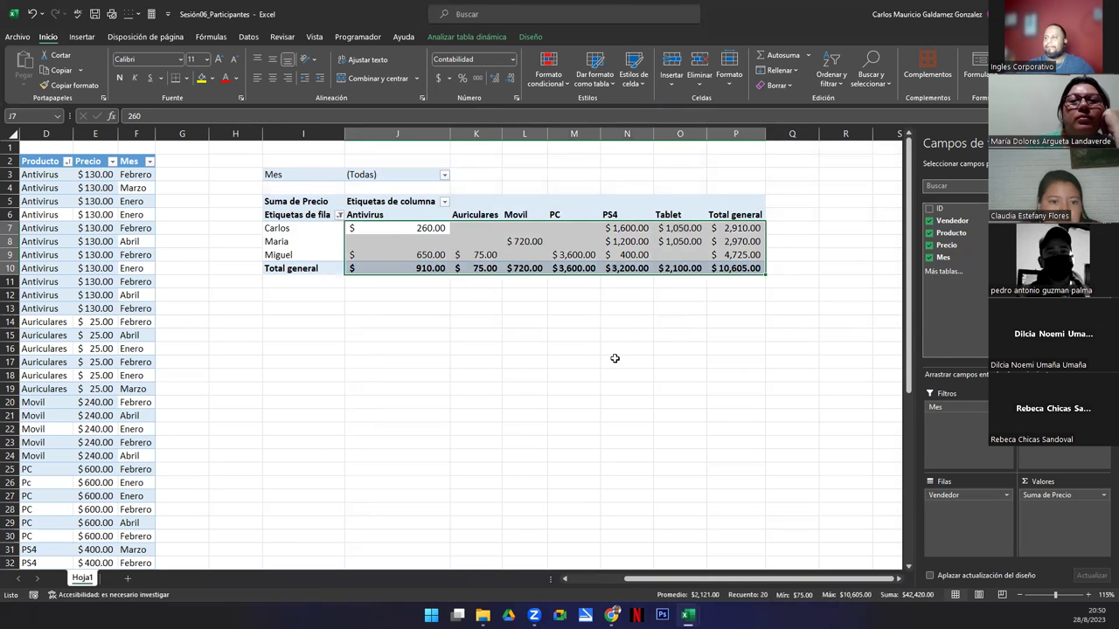
left_click(452, 265)
left_click_drag(390, 224, 735, 268)
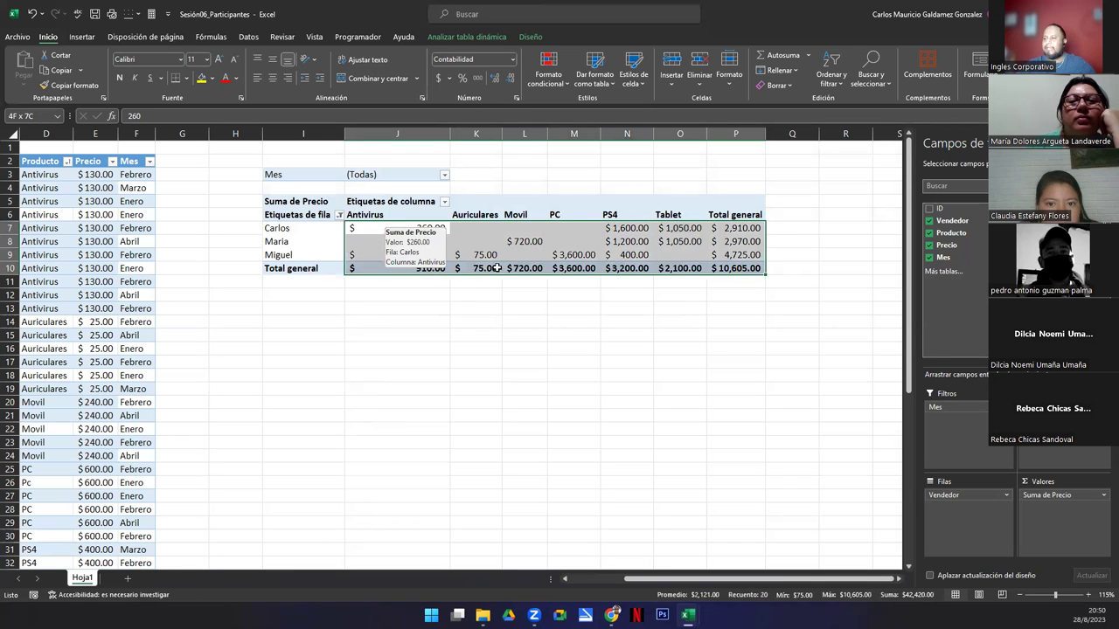
Change the Vendedor value filter to show rows whose Suma de Precio "está comprendido entre" 500 and 1500.
left_click(338, 216)
mouse_move(270, 310)
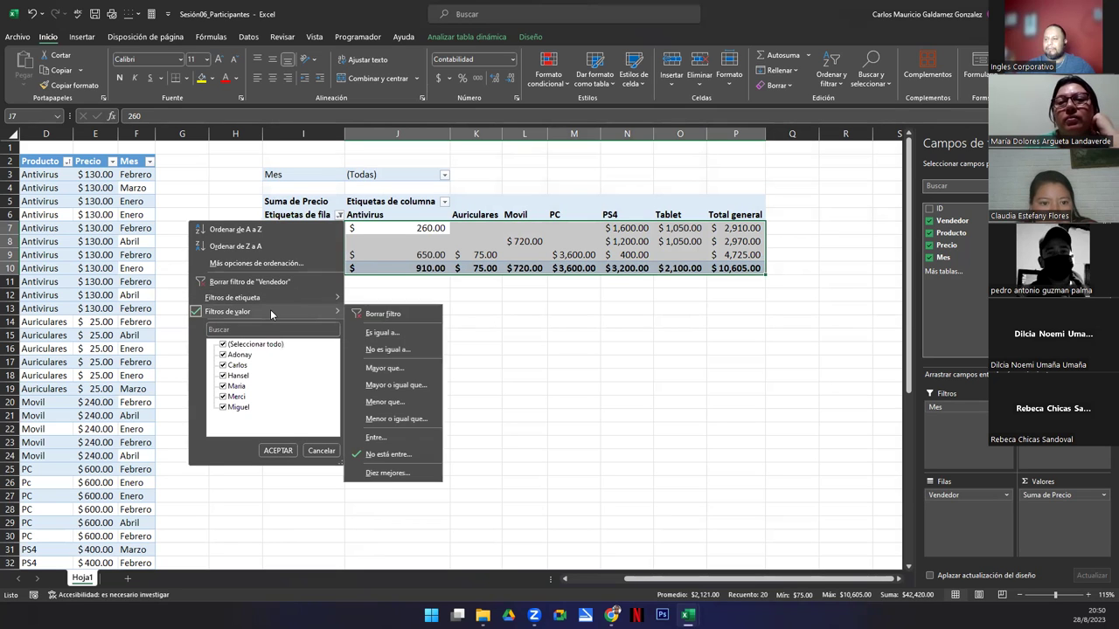
left_click(388, 453)
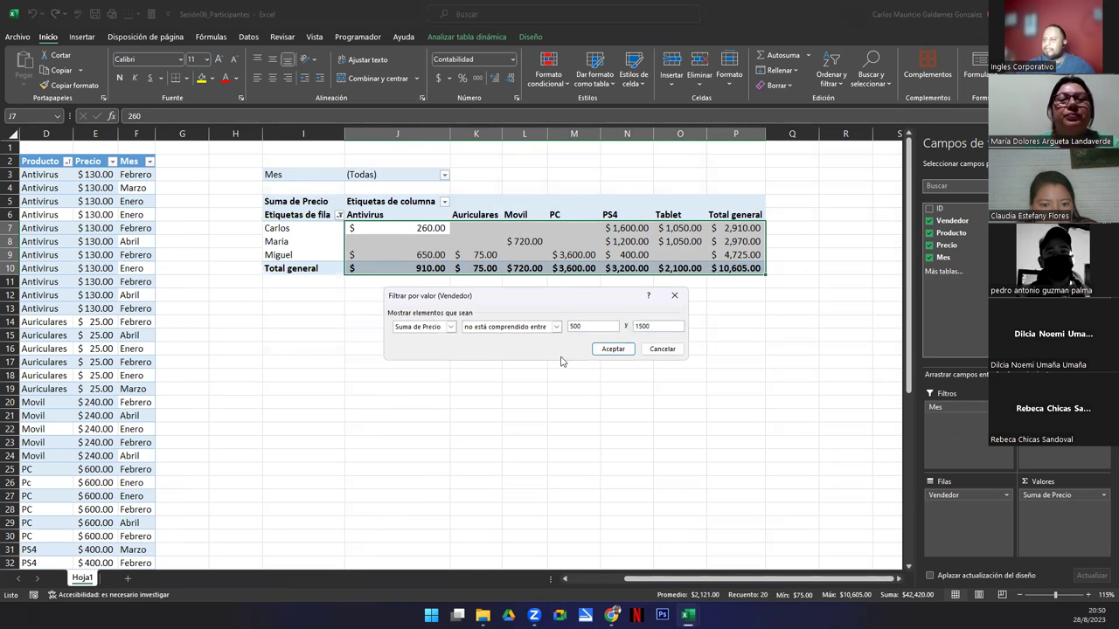
left_click_drag(566, 297, 489, 294)
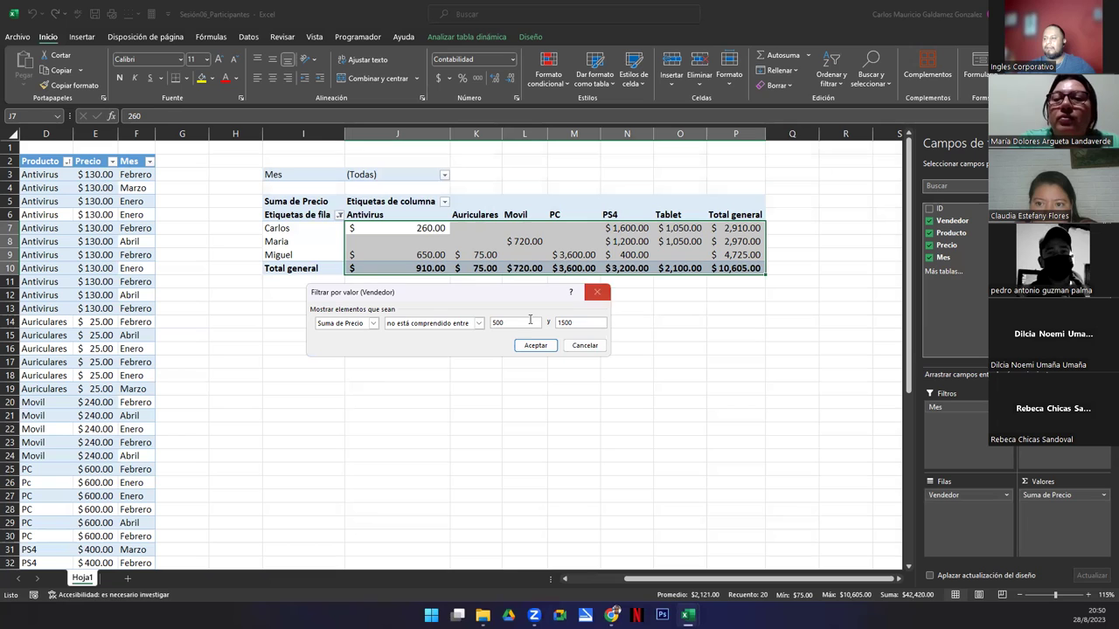
left_click(478, 324)
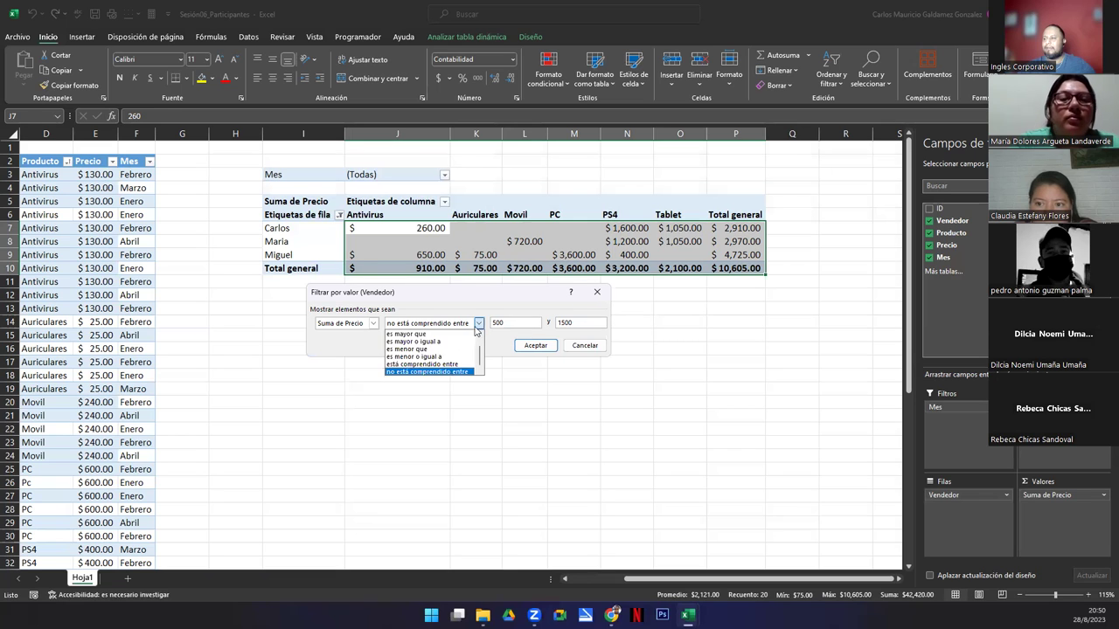
left_click(435, 364)
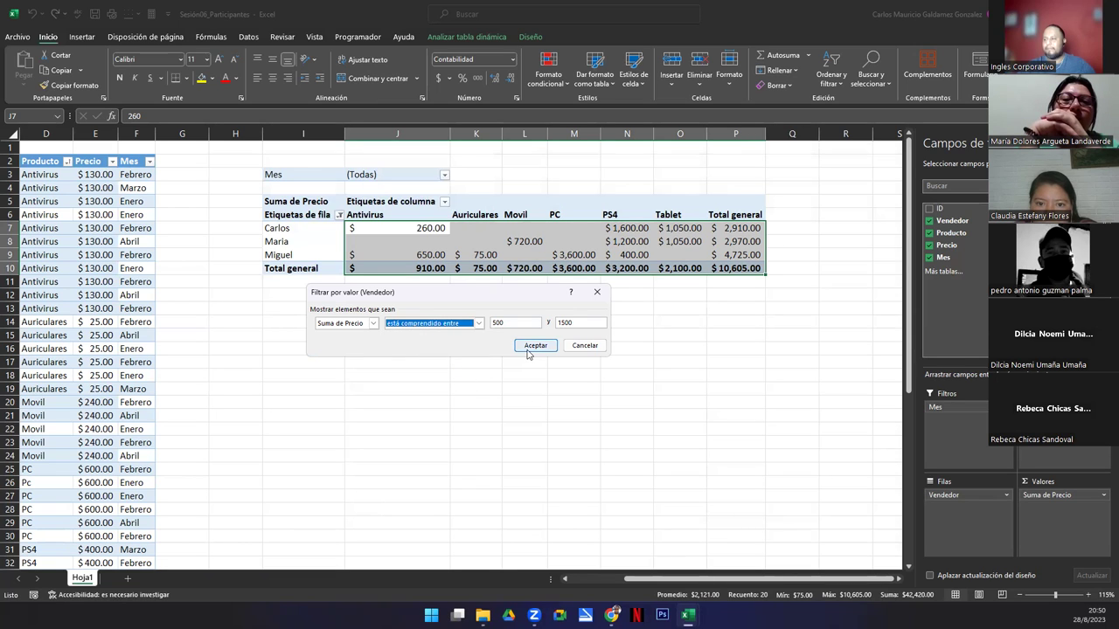
left_click(529, 348)
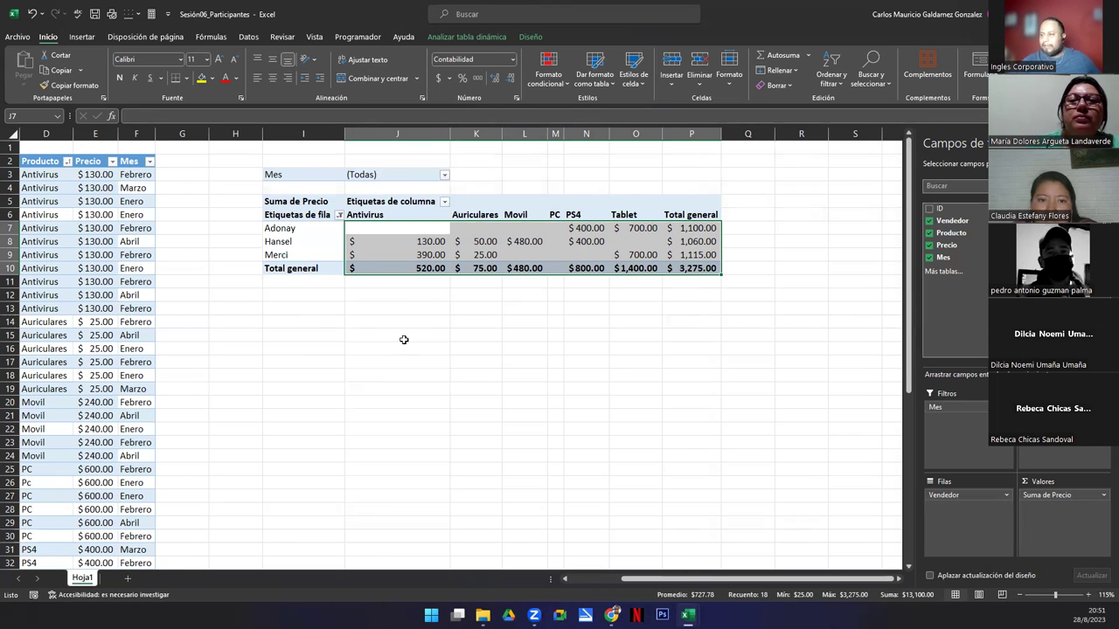
Check which value filter is active on Vendedor and examine the filtered Auriculares and Movil amounts.
left_click(339, 215)
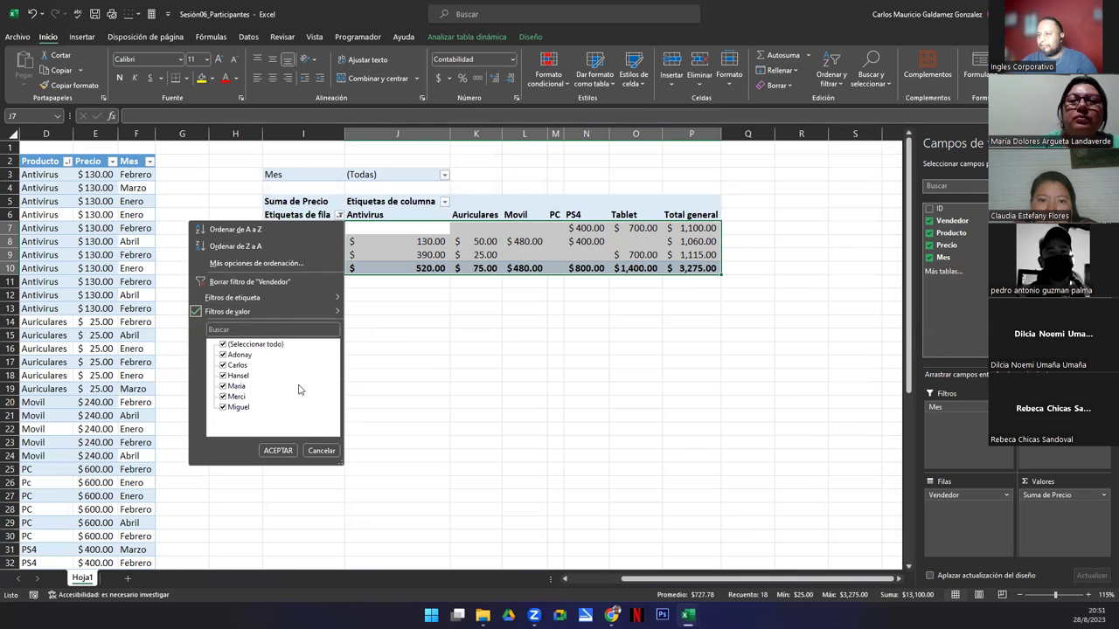
mouse_move(280, 308)
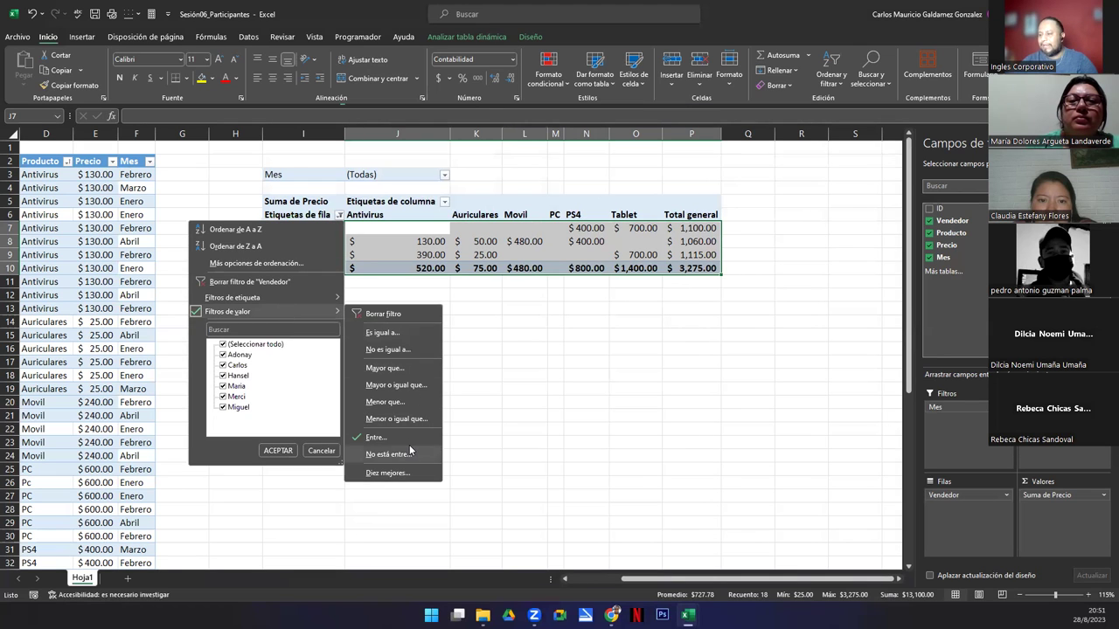
left_click(595, 341)
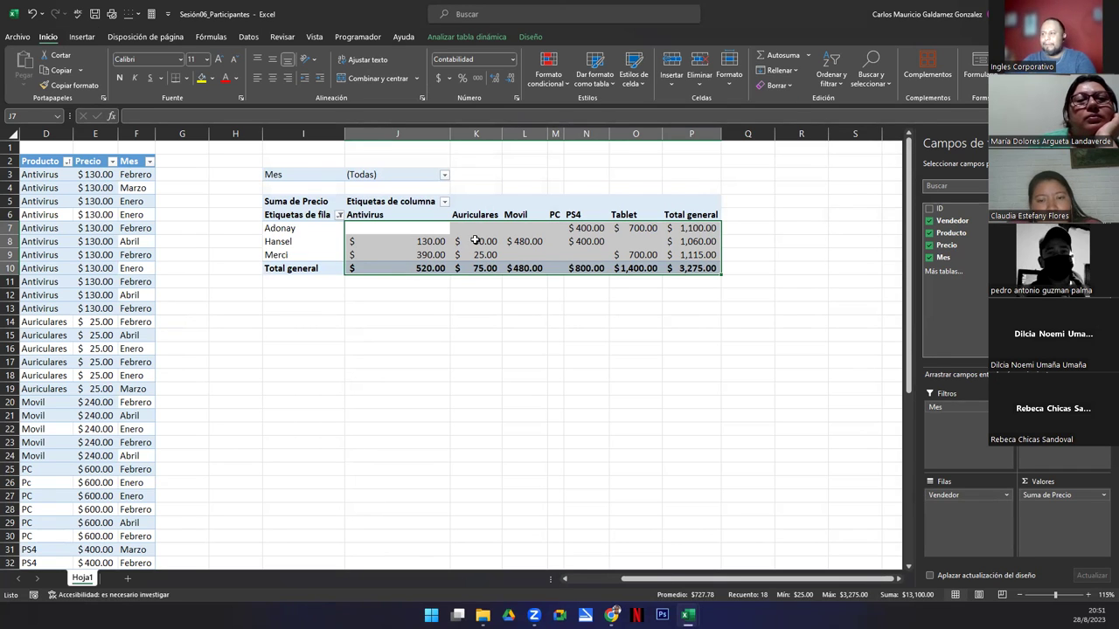
left_click_drag(473, 243, 524, 268)
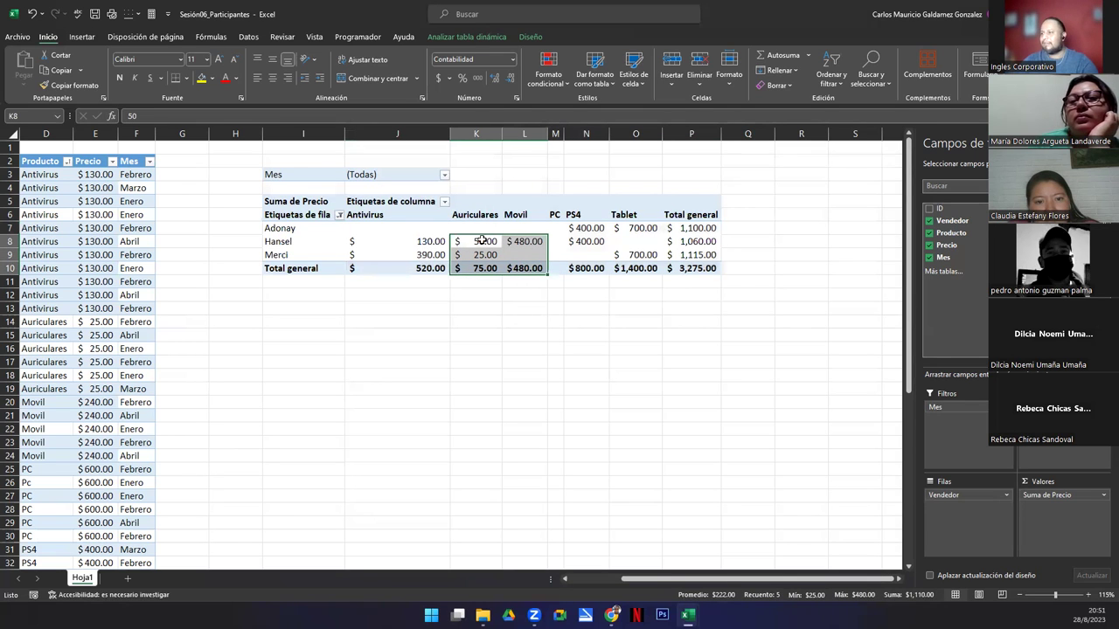
left_click_drag(477, 229, 517, 260)
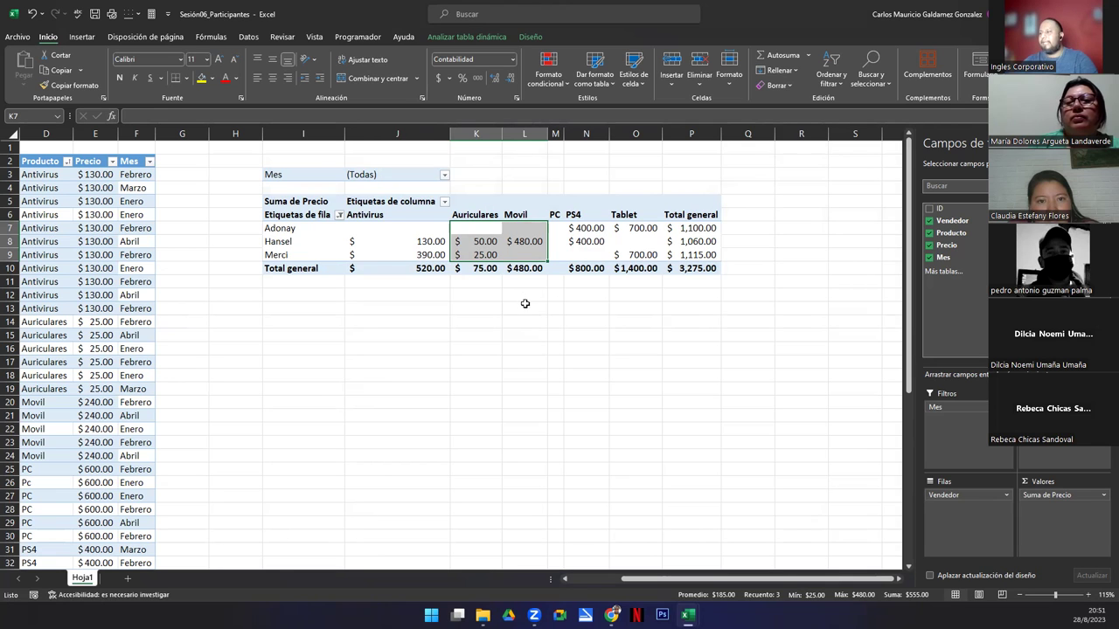
Set the upper limit of the Vendedor between filter to 1100.
left_click(340, 218)
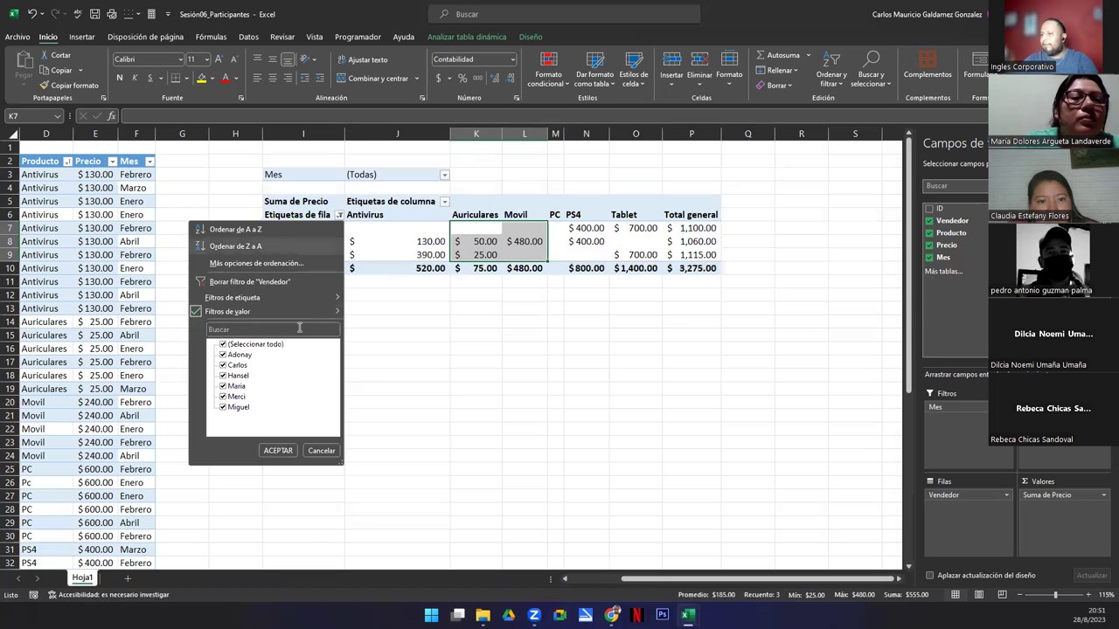
mouse_move(251, 315)
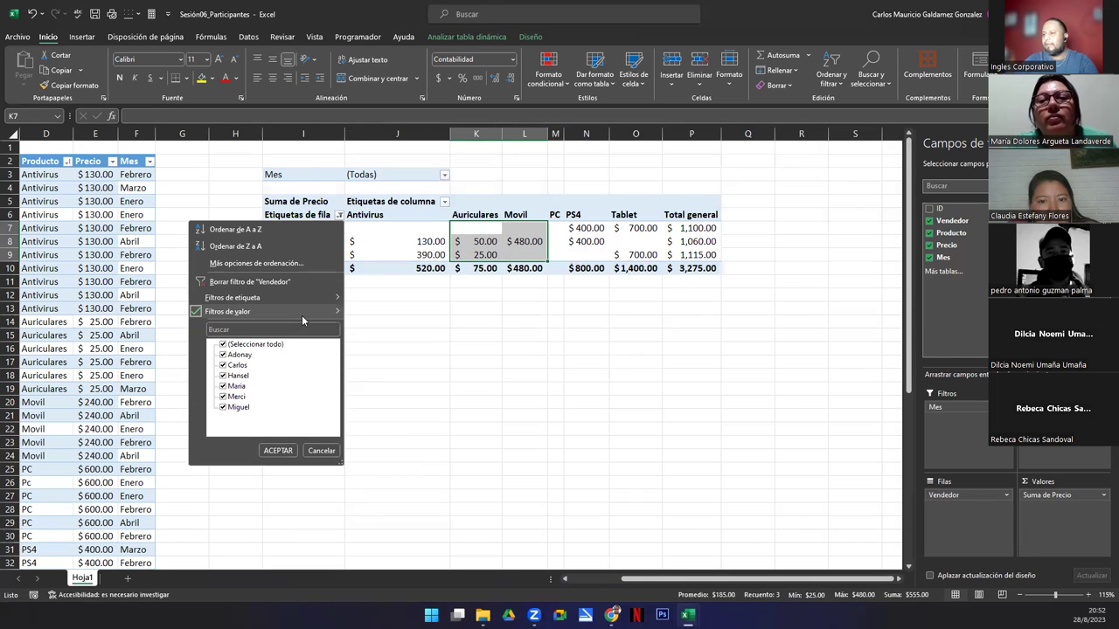
left_click(375, 439)
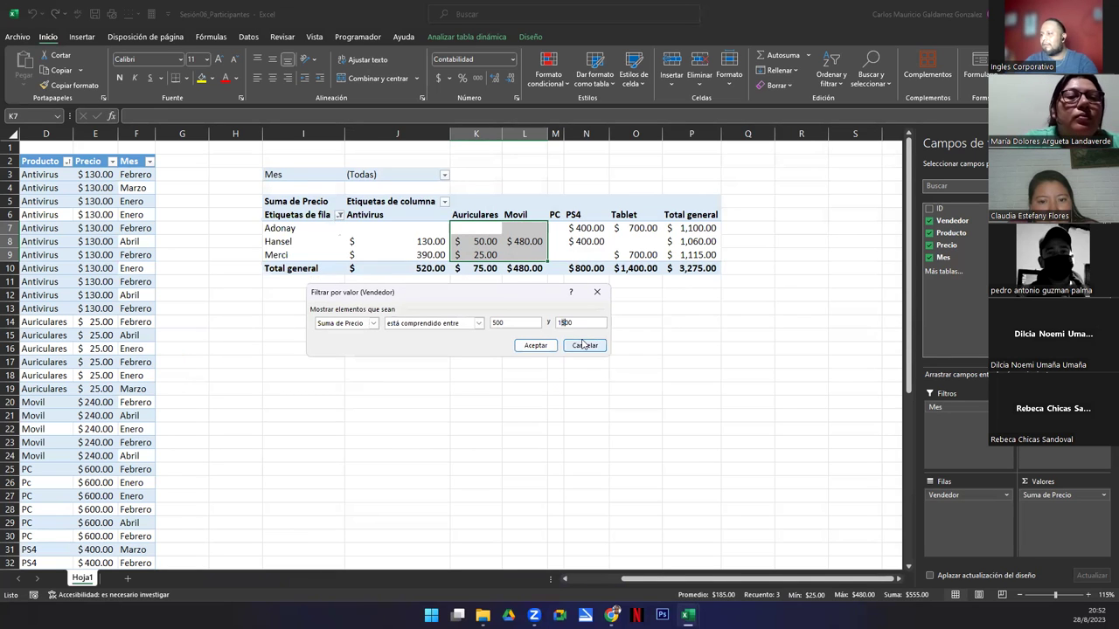
left_click(534, 345)
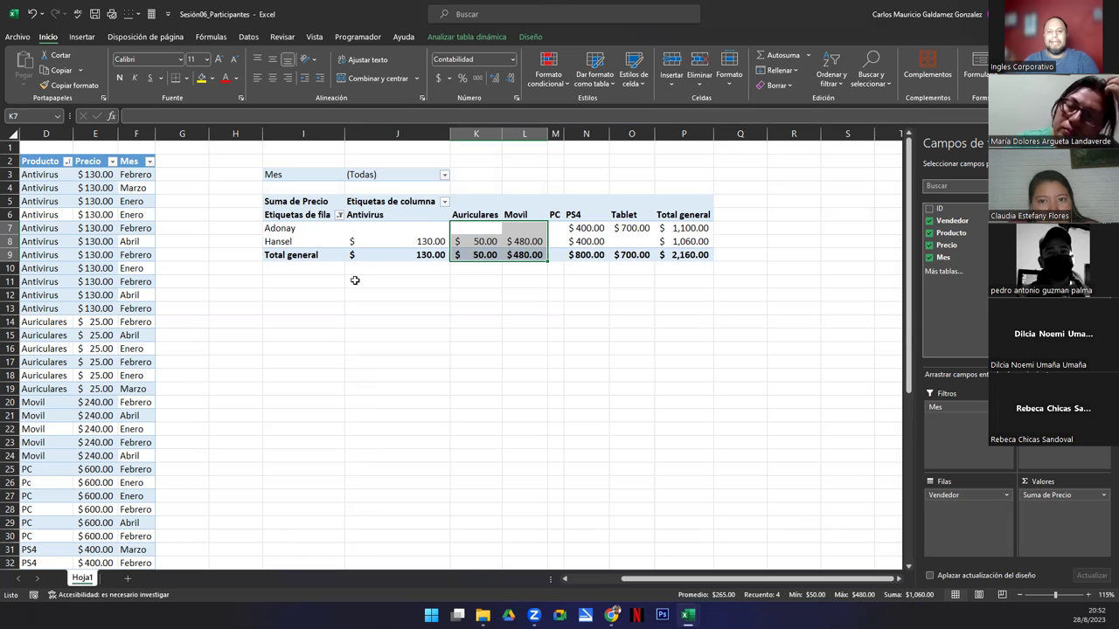
Examine the Antivirus total, the vendors' Total general amounts and the whole Total general row of the pivot table.
left_click(401, 258)
double_click(401, 257)
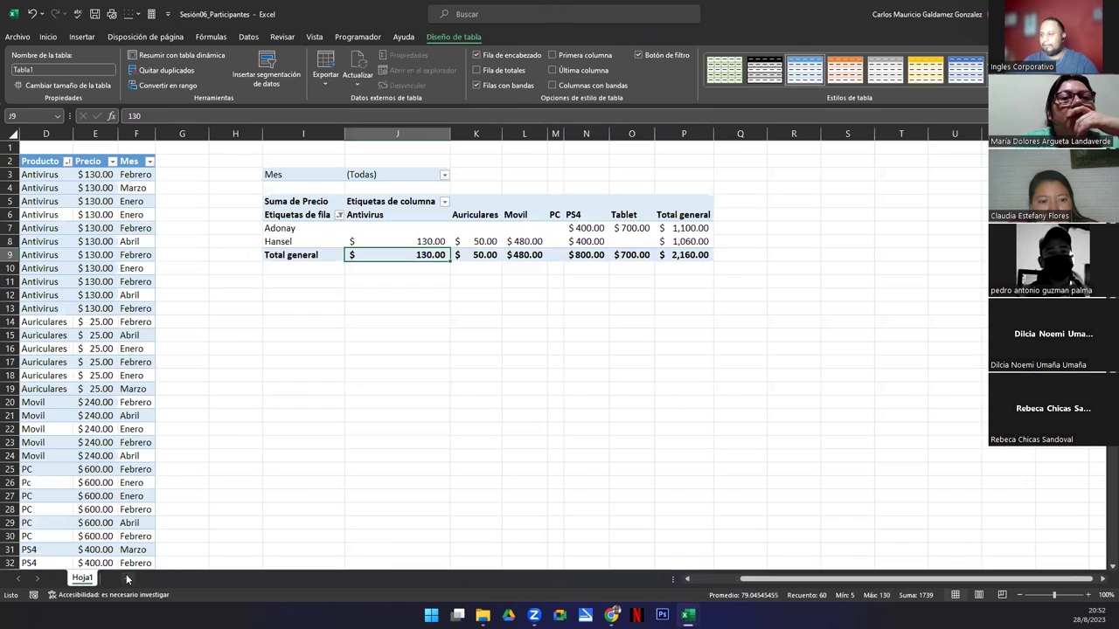
left_click(119, 578)
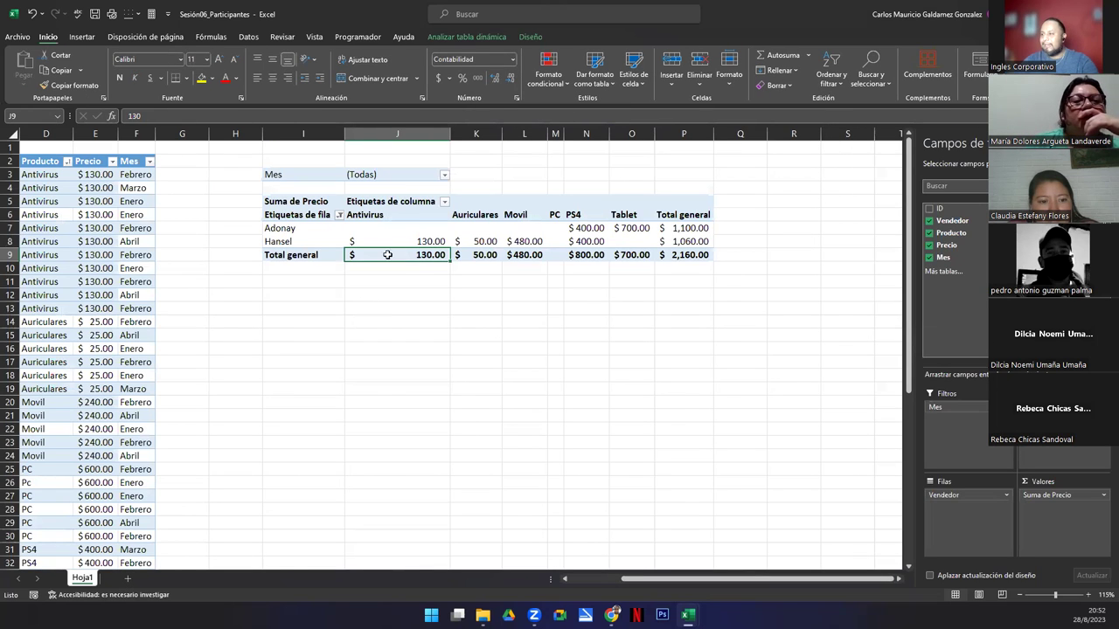
left_click_drag(483, 251, 689, 241)
left_click(686, 228)
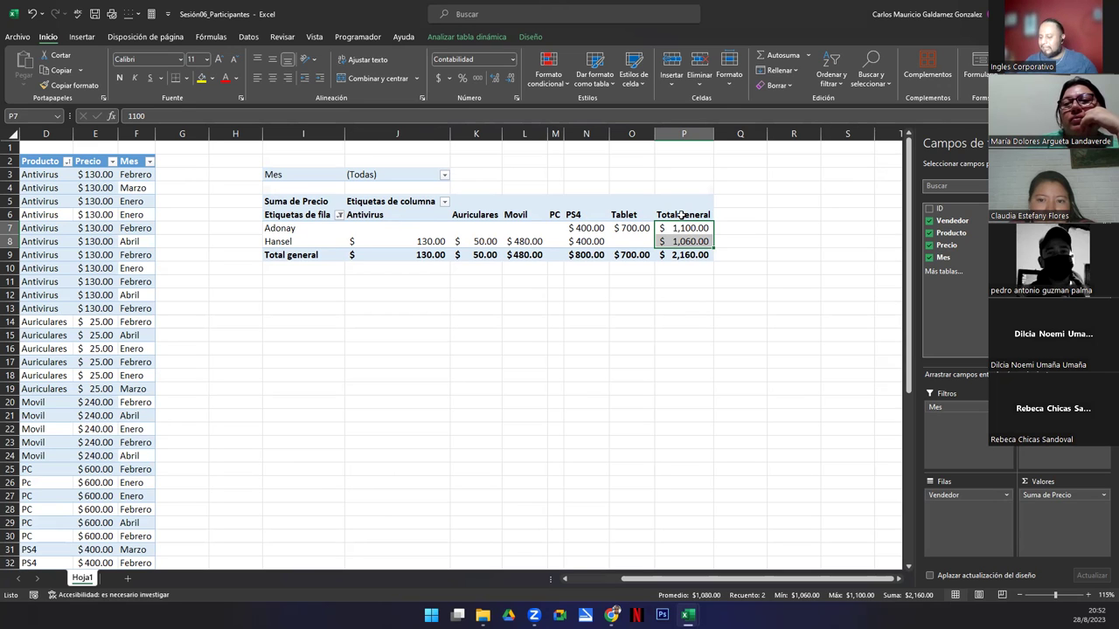
left_click_drag(382, 258, 706, 256)
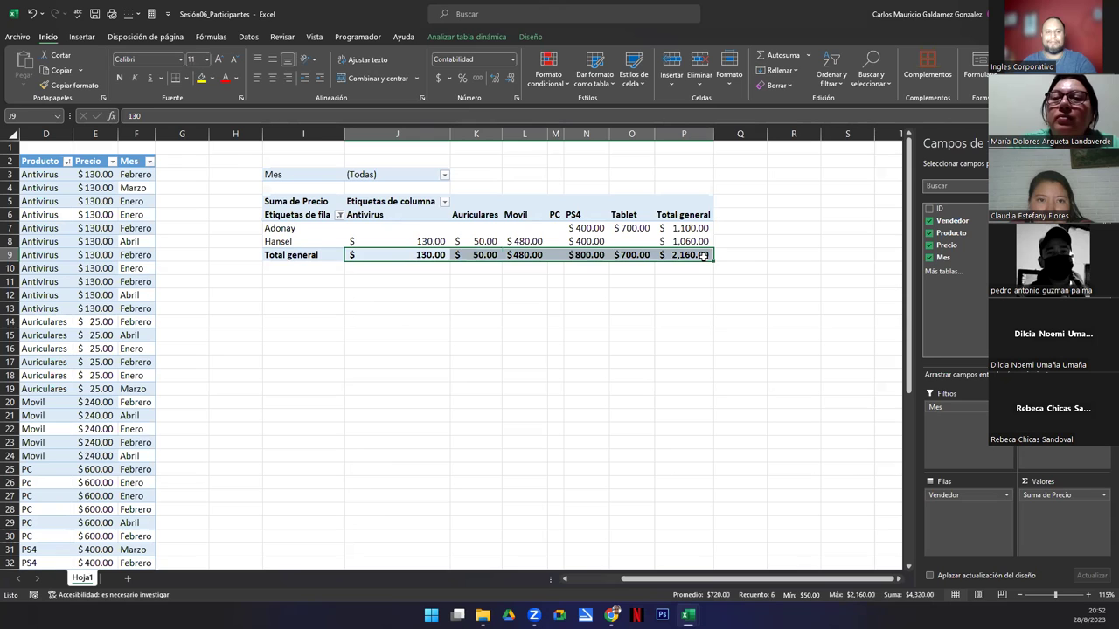
Set the upper limit of the Vendedor between filter to 1500 and review the vendors' Total general amounts.
left_click(340, 216)
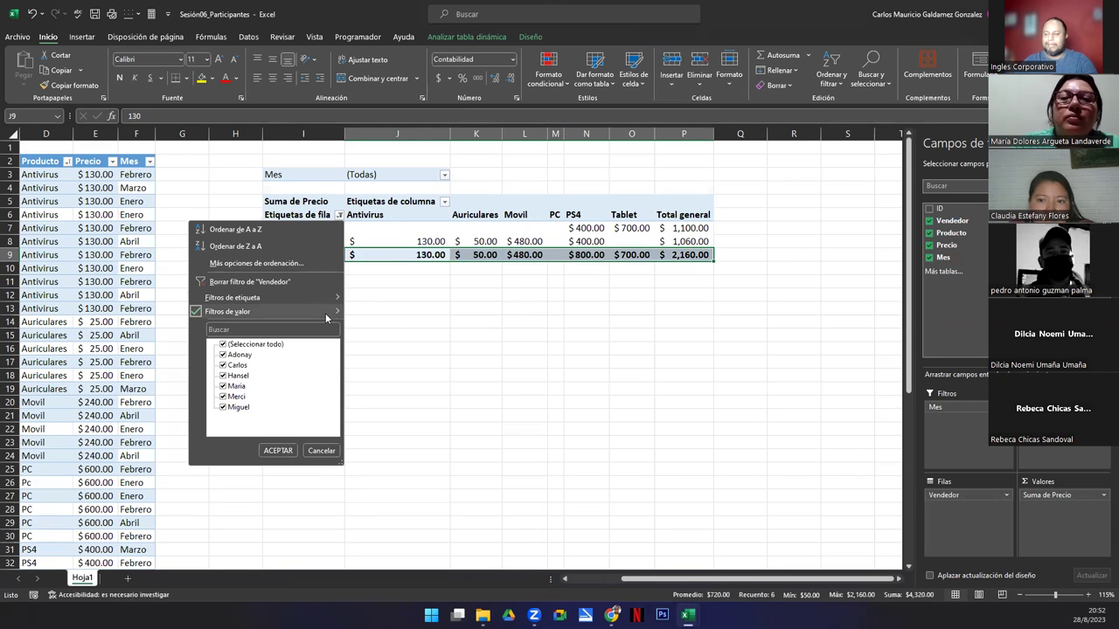
mouse_move(326, 313)
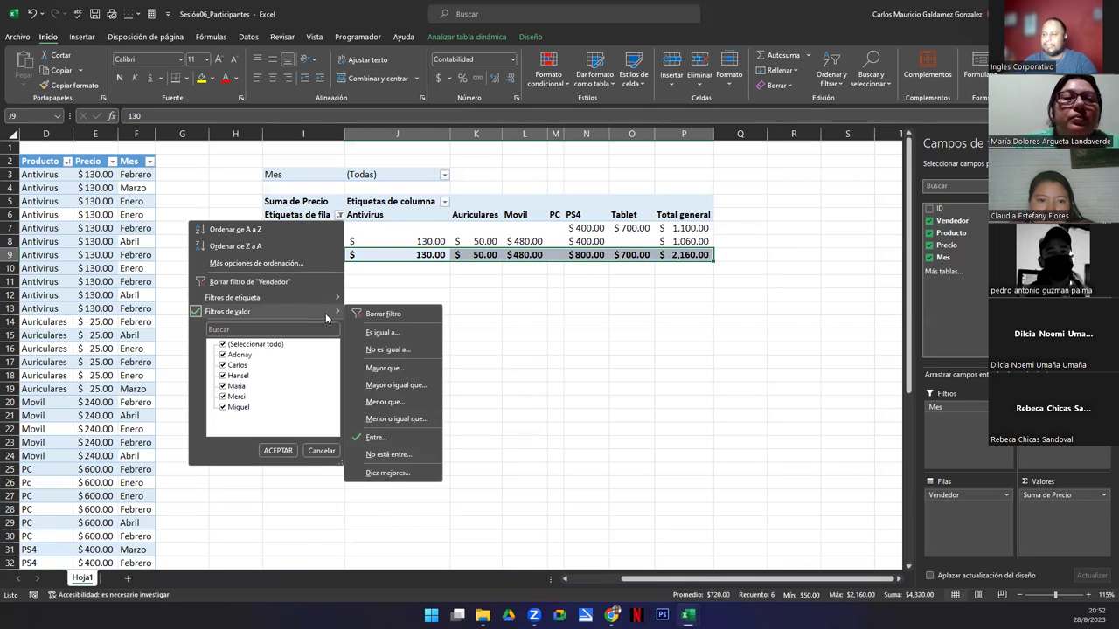
left_click(402, 440)
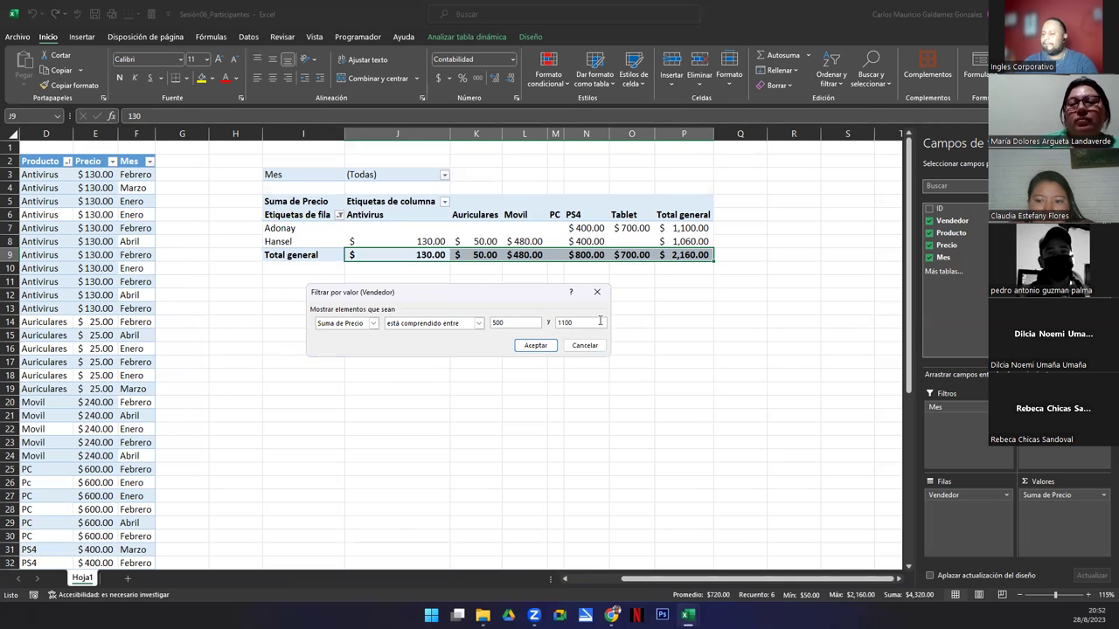
double_click(581, 320)
type("1500")
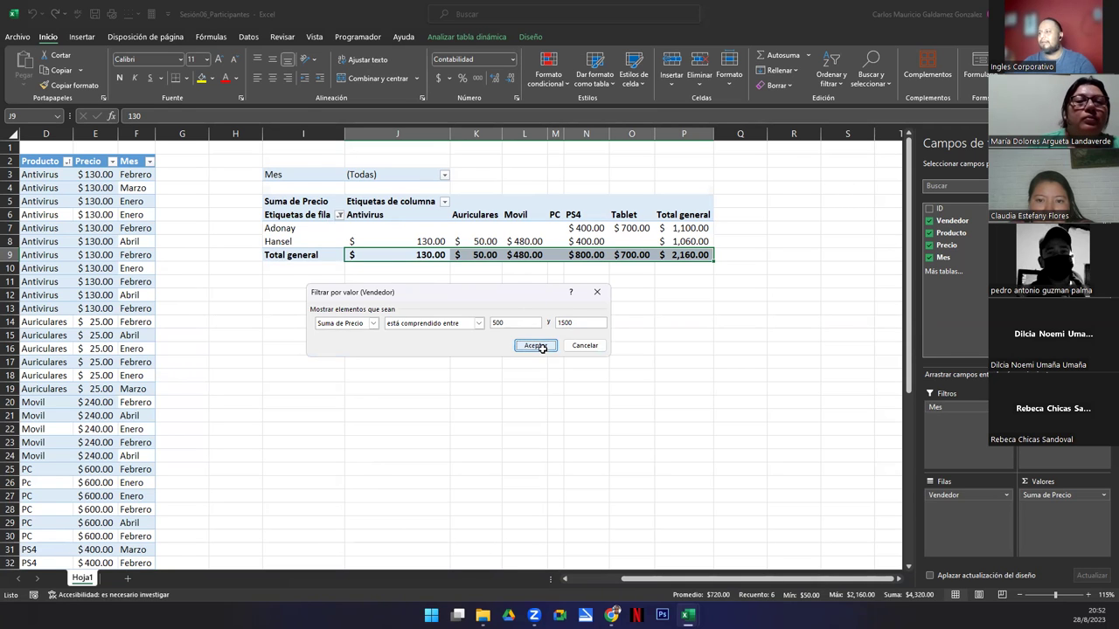
left_click(541, 346)
left_click_drag(686, 228, 691, 254)
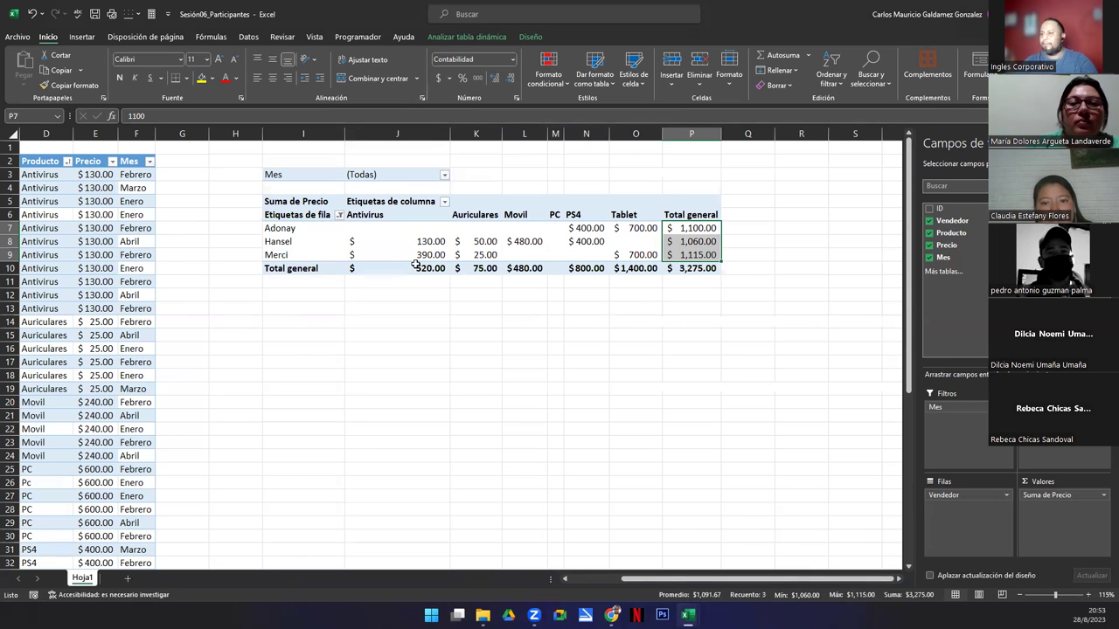
Change the Vendedor value filter to Suma de Precio "no está comprendido entre", entering 500 as the lower limit plus an upper limit.
left_click(338, 215)
mouse_move(262, 310)
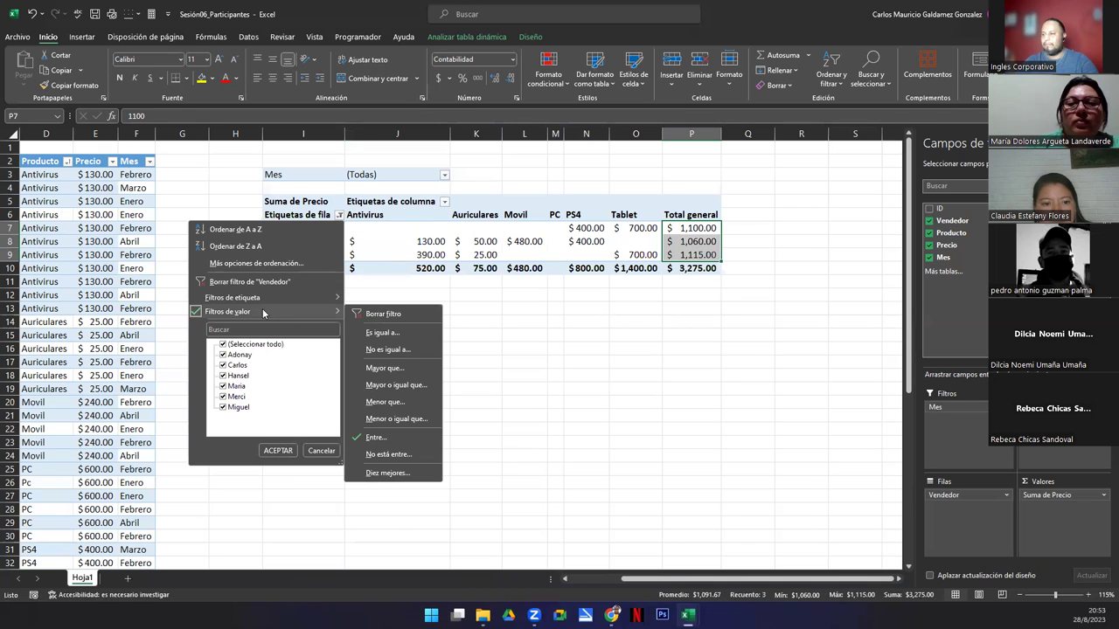
left_click(408, 455)
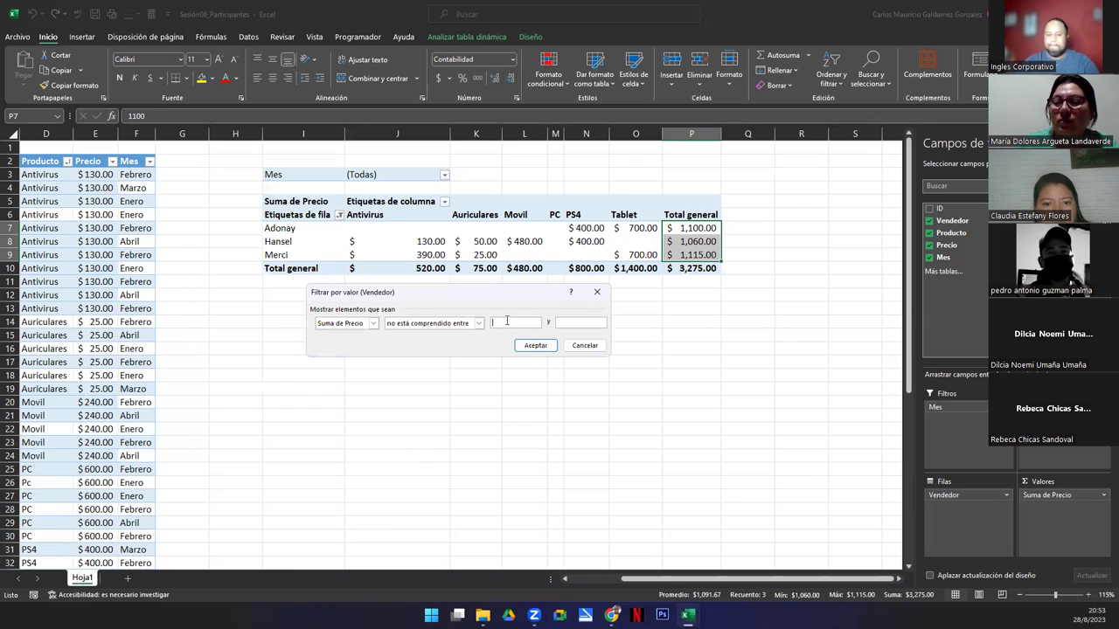
type("500")
key("Tab")
type("1000")
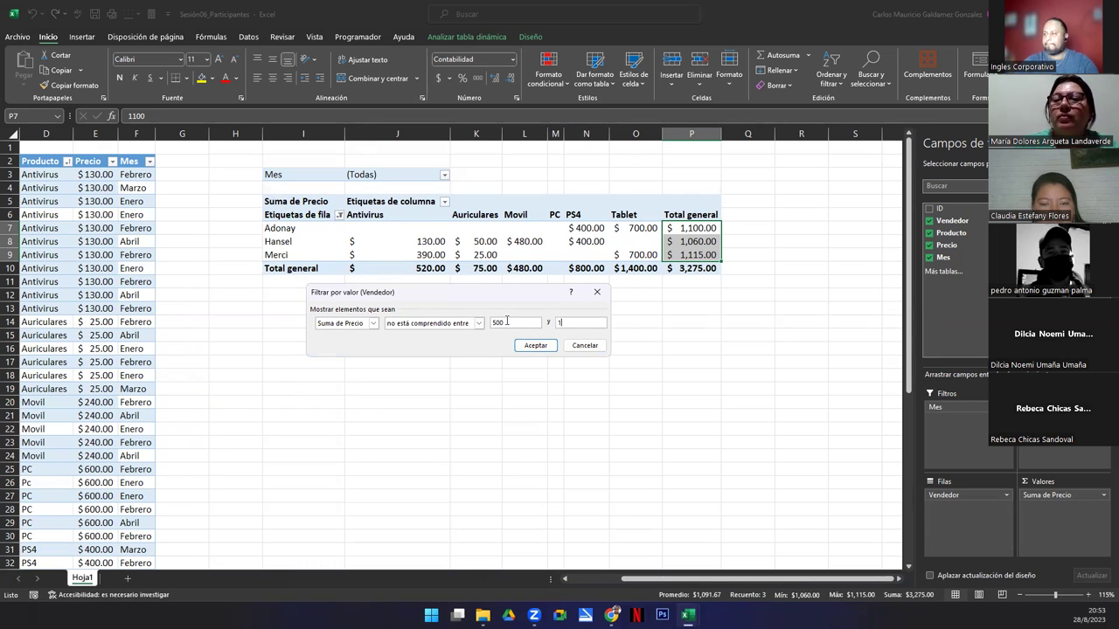
key("BackSpace")
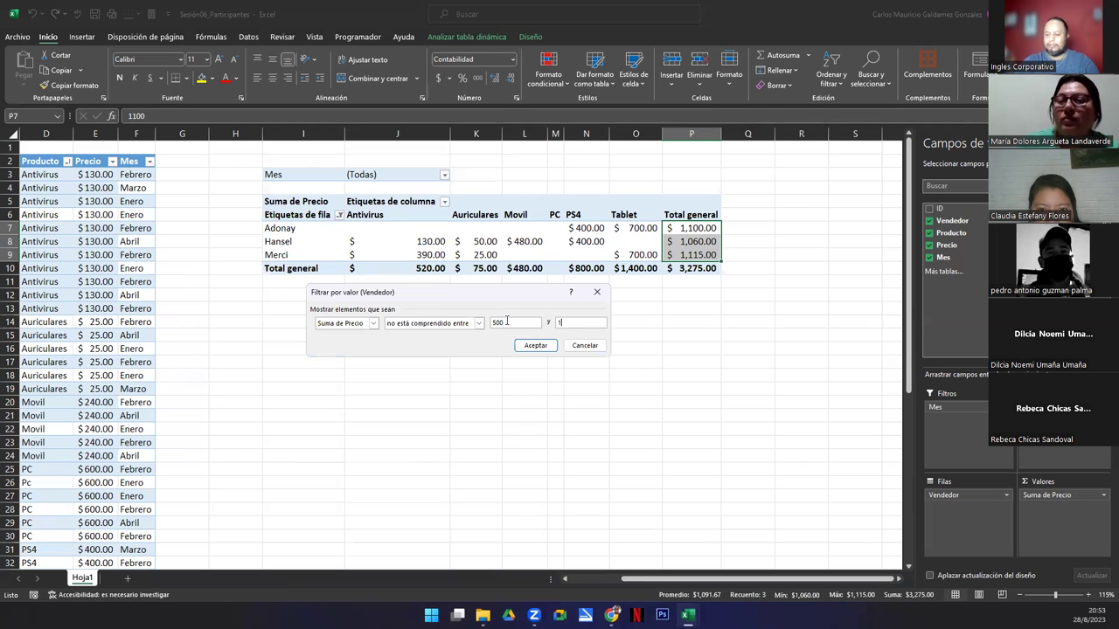
key("Return")
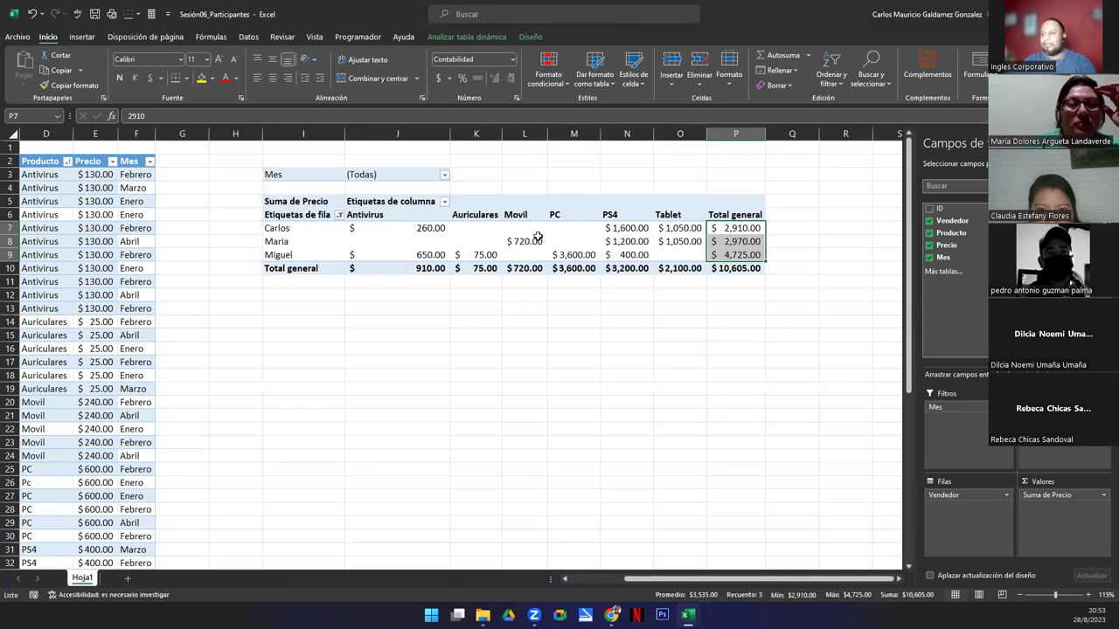
Check the active value filter type on Vendedor and review the filtered vendors' amounts in the Total general column.
left_click(339, 216)
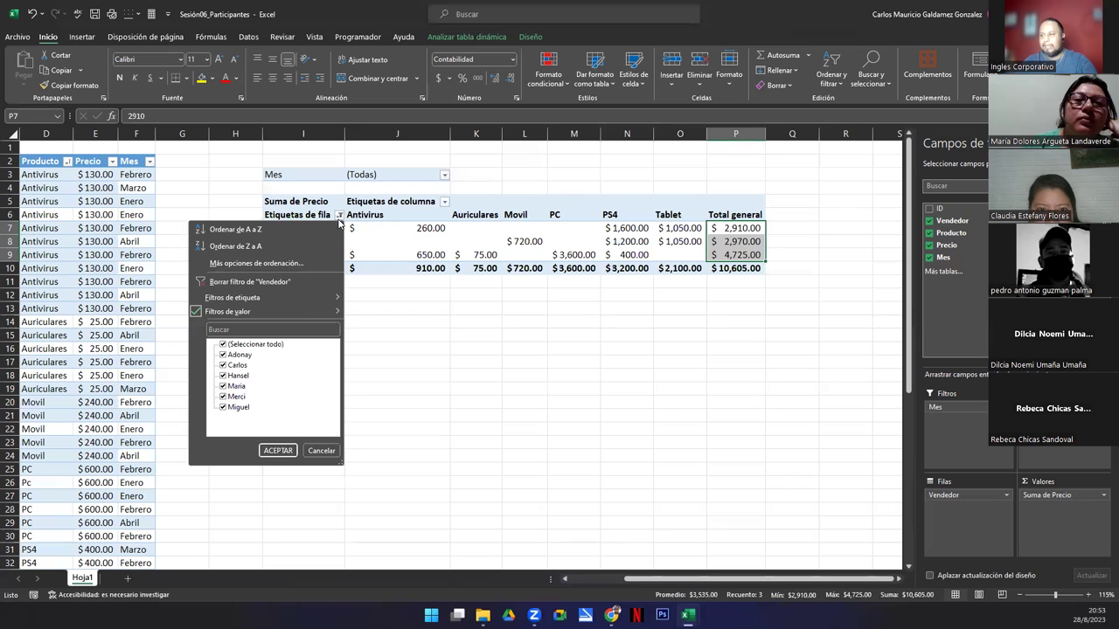
mouse_move(278, 313)
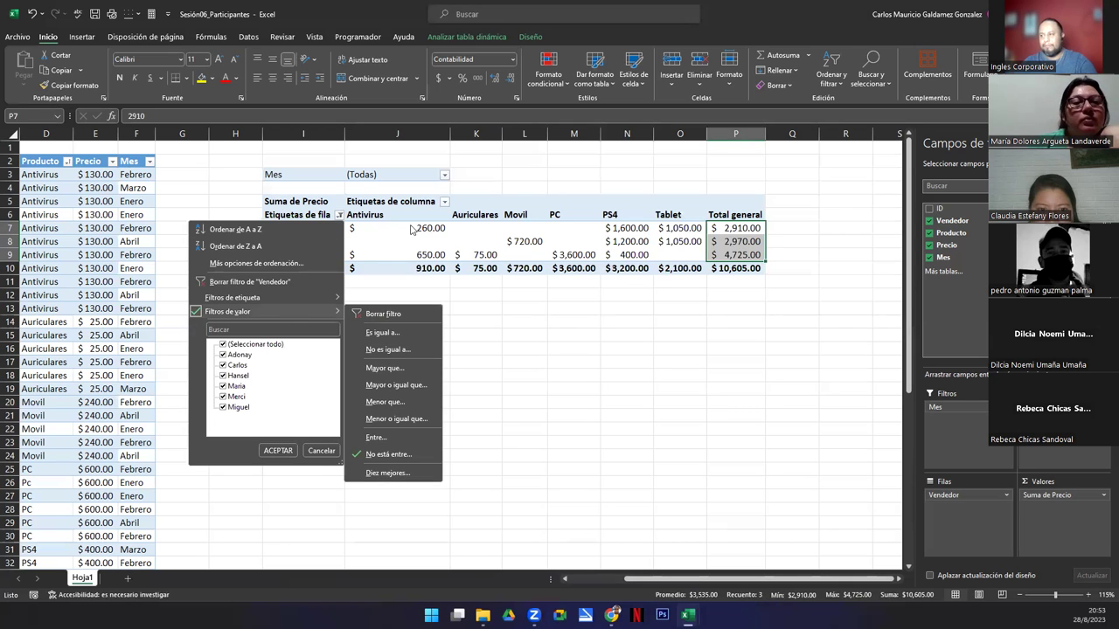
key("Escape")
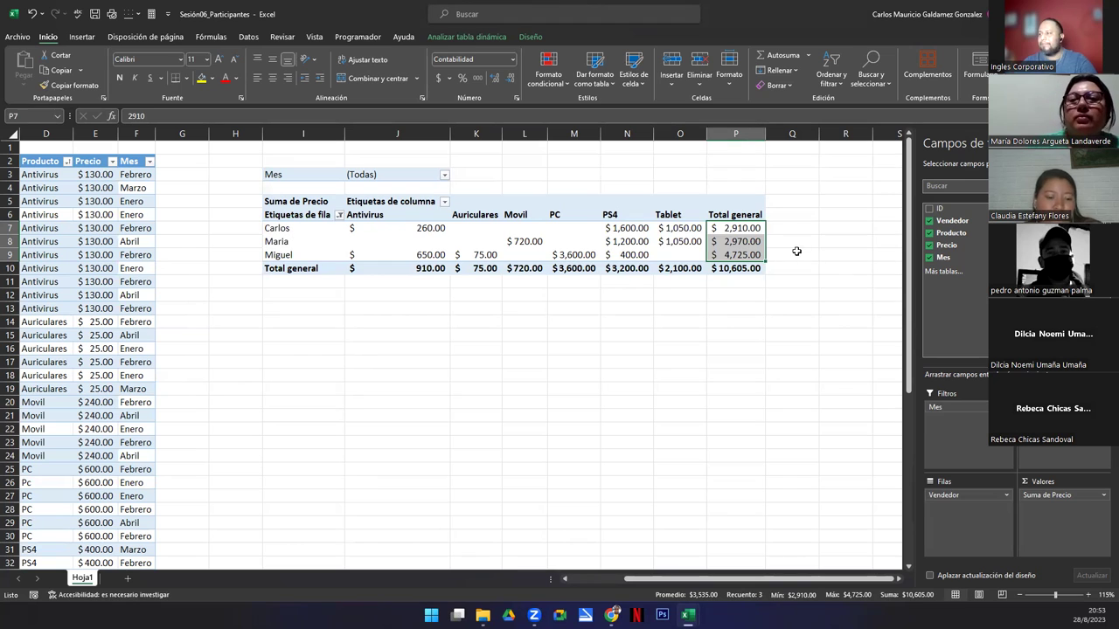
mouse_move(732, 228)
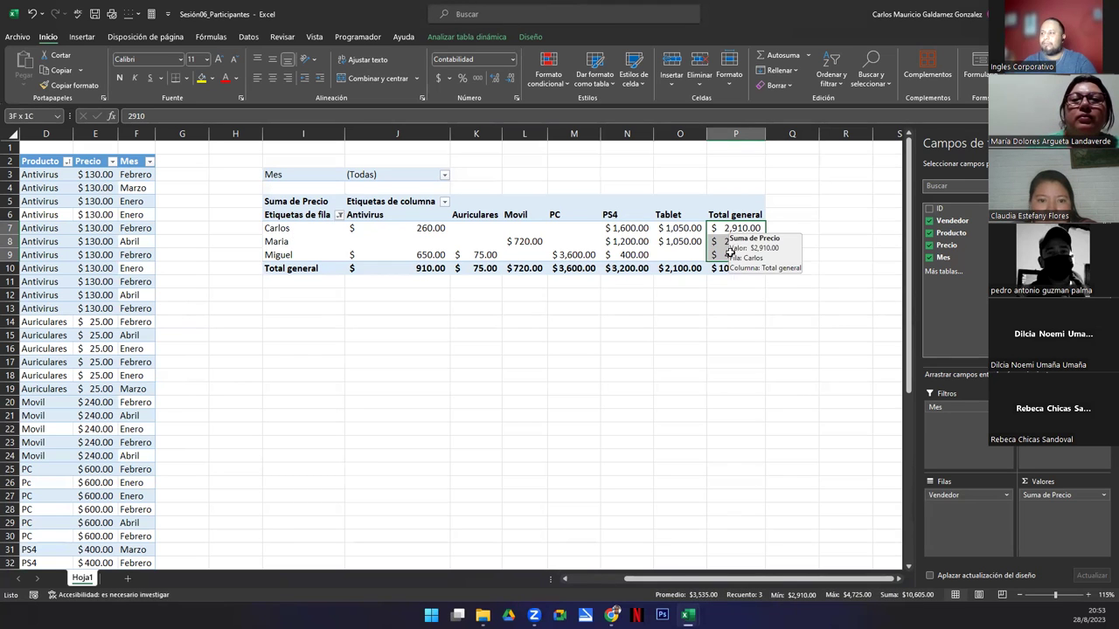
mouse_move(717, 254)
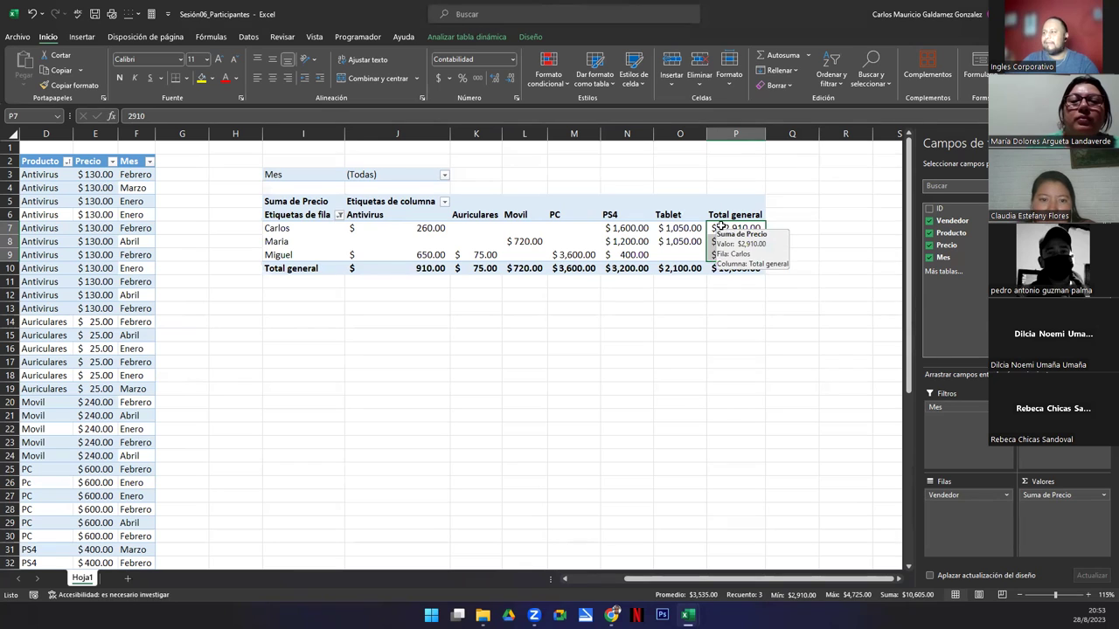
left_click_drag(397, 229, 722, 254)
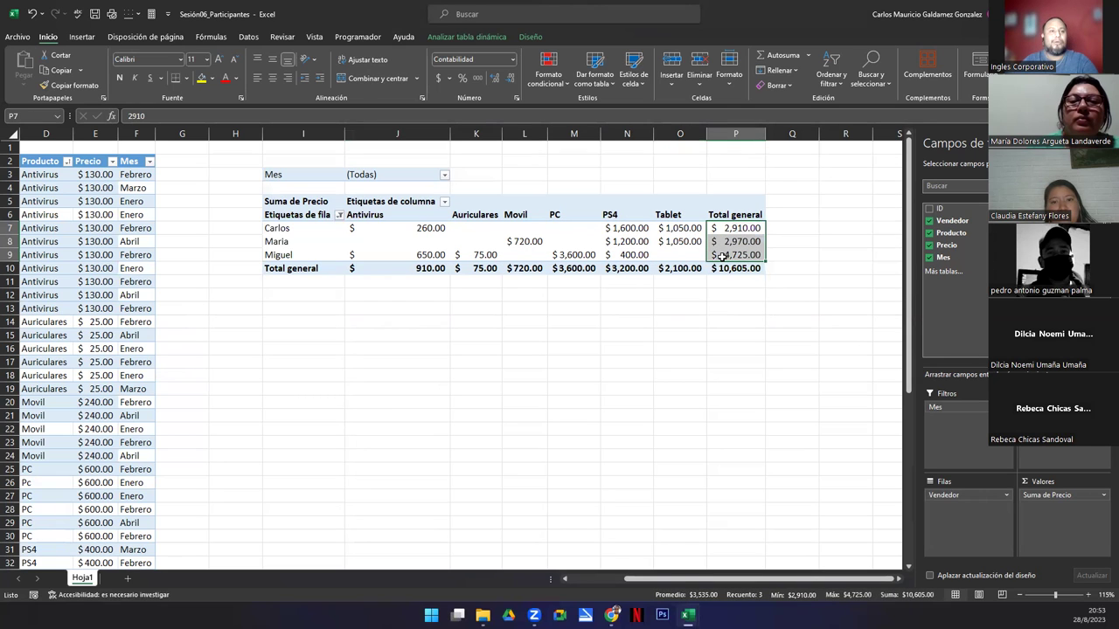
Clear the value filter from the Vendedor row labels of the pivot table.
mouse_move(722, 254)
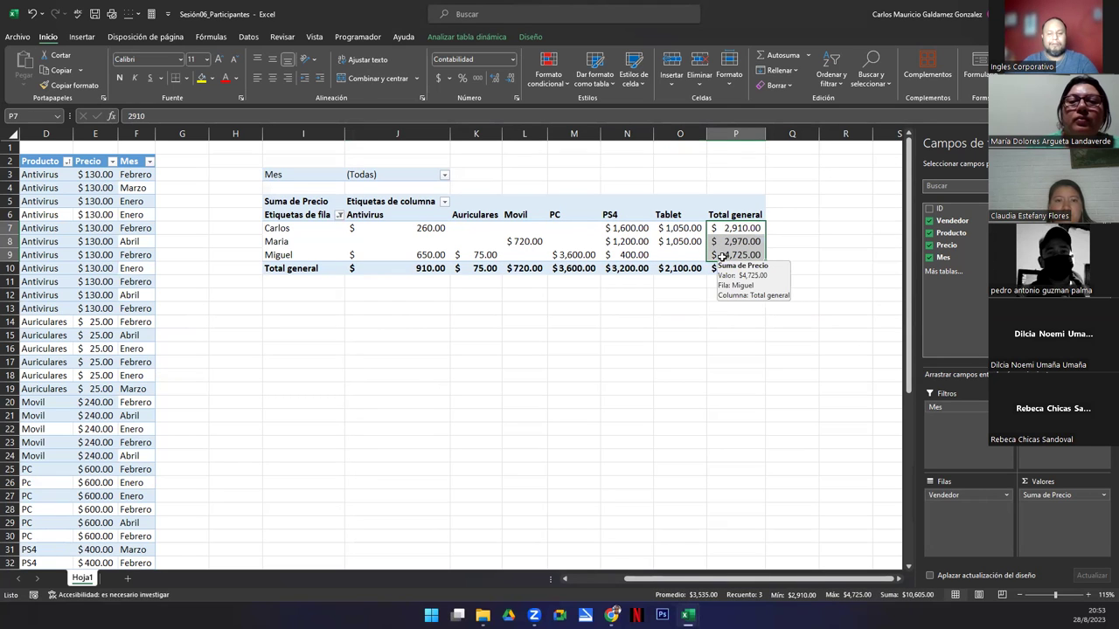
left_click(463, 241)
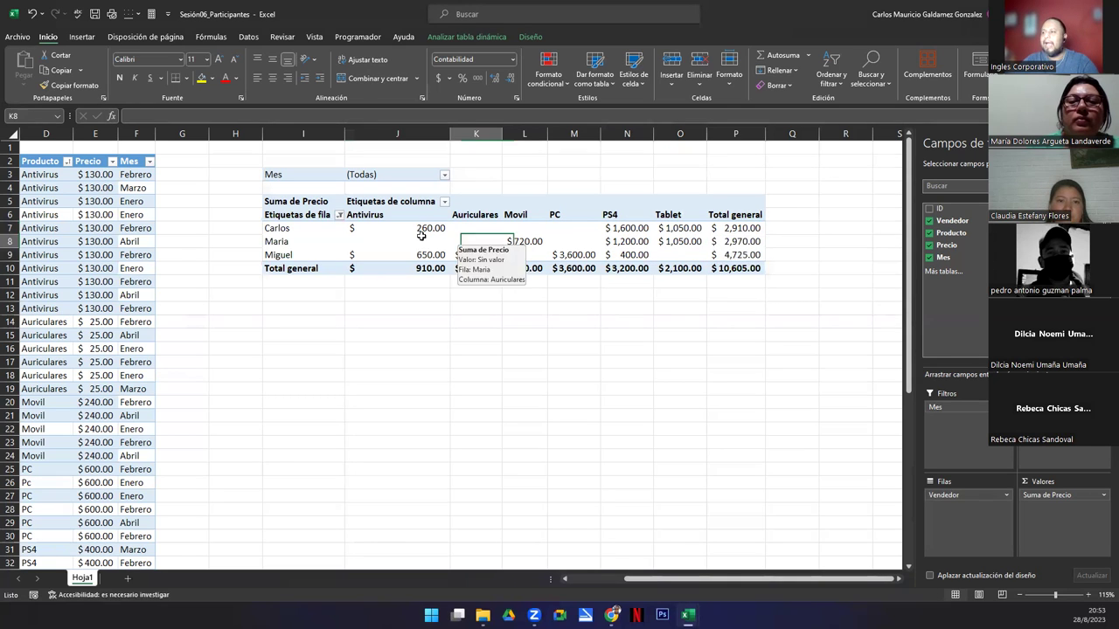
left_click(339, 215)
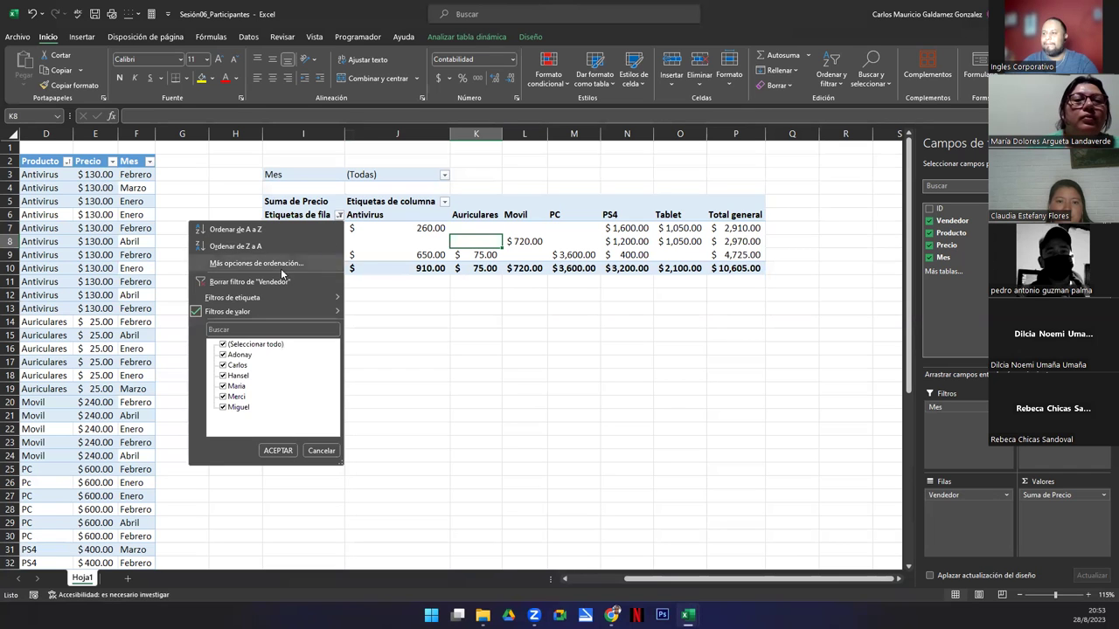
left_click(229, 282)
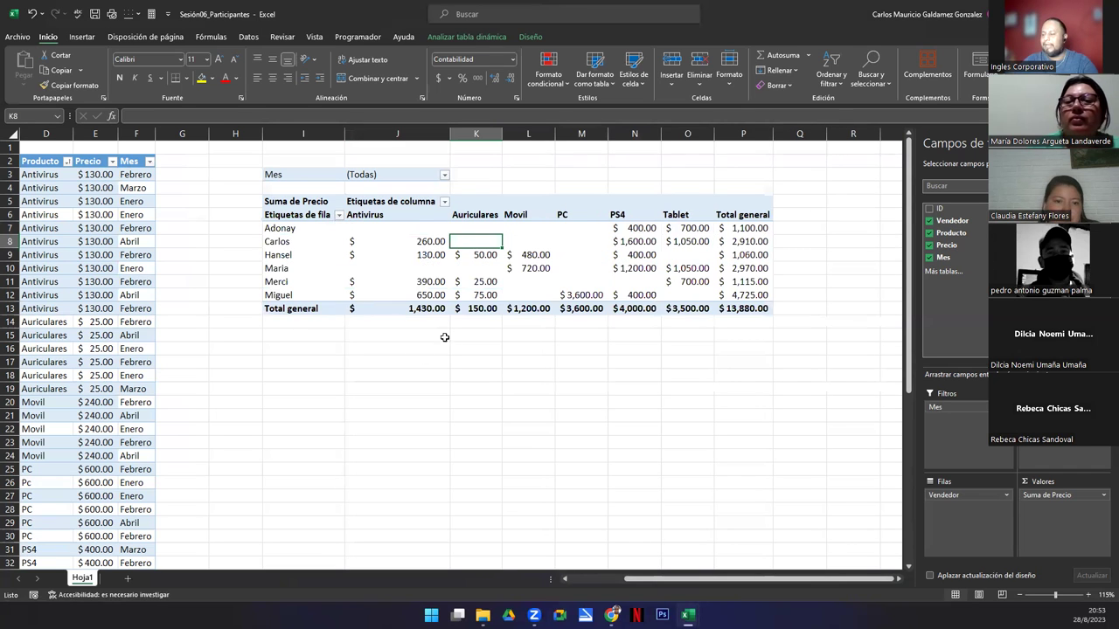
Filter the Producto column labels by value so Suma de Precio "está comprendido entre" 500 and 1500.
left_click(444, 202)
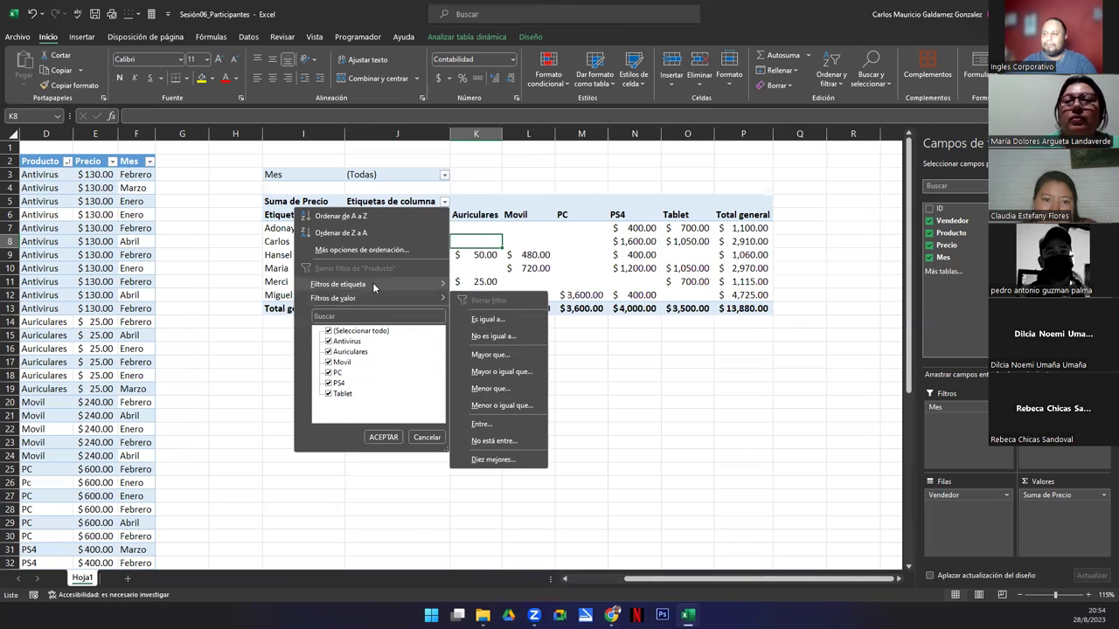
mouse_move(372, 282)
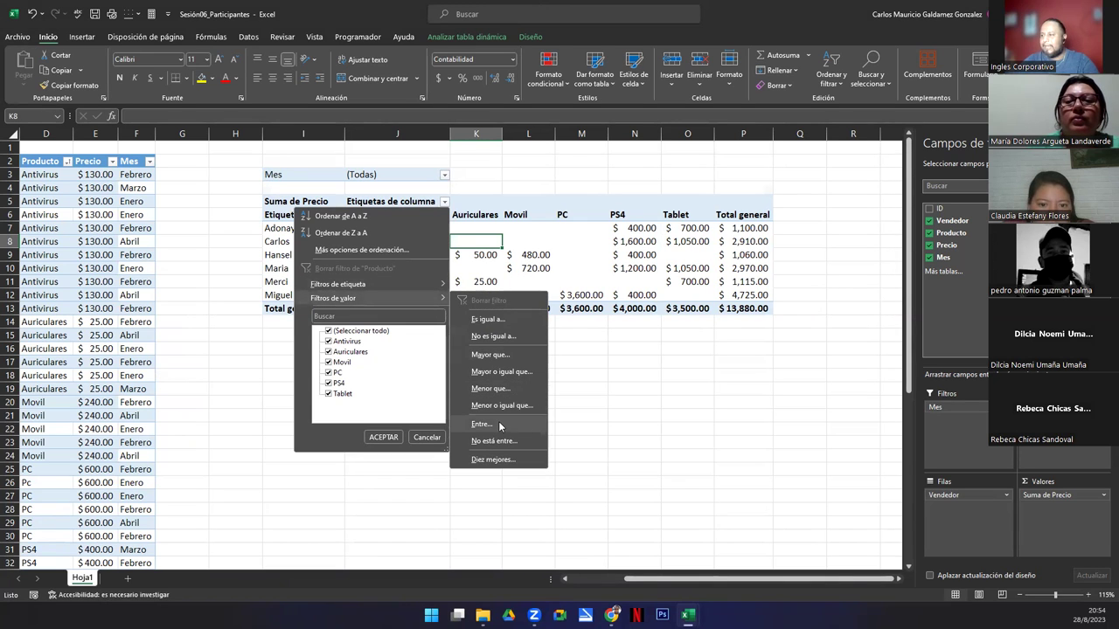
left_click(481, 423)
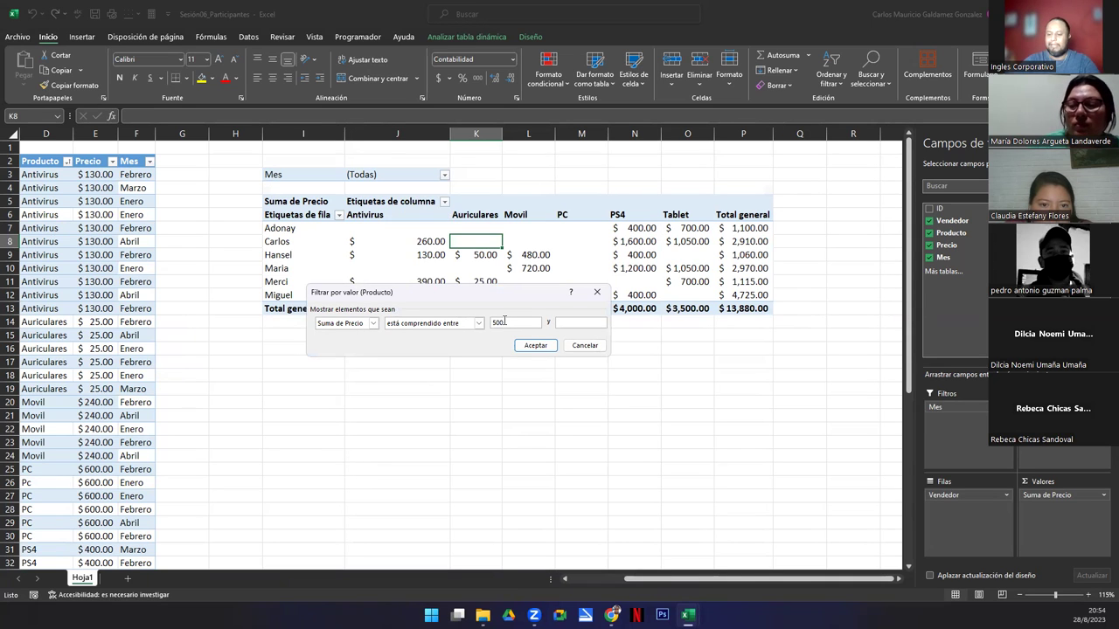
type("00")
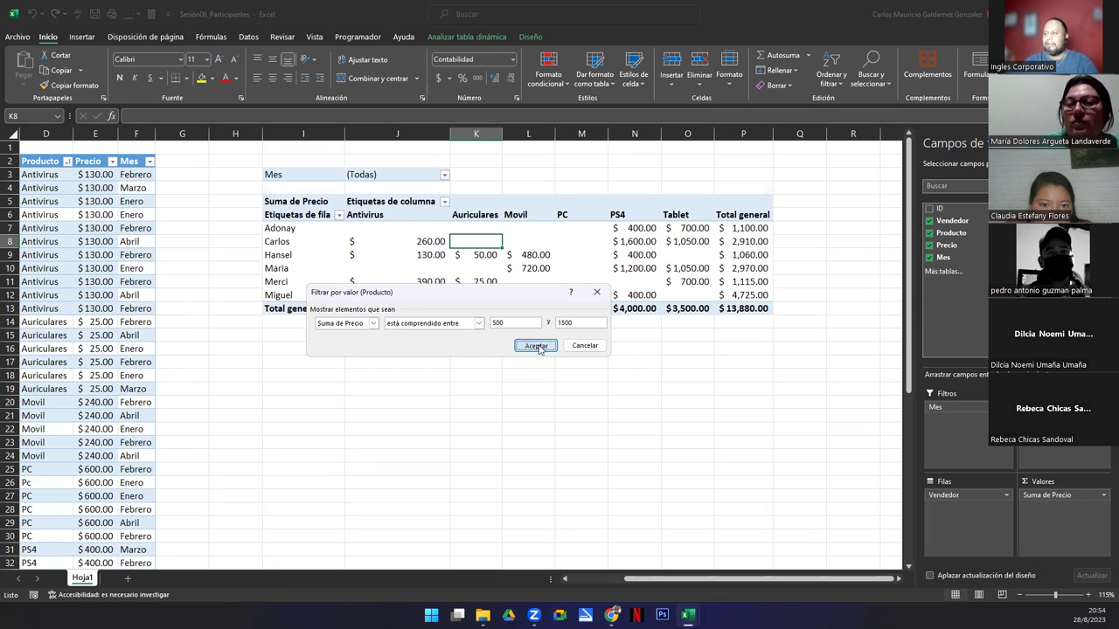
left_click(536, 346)
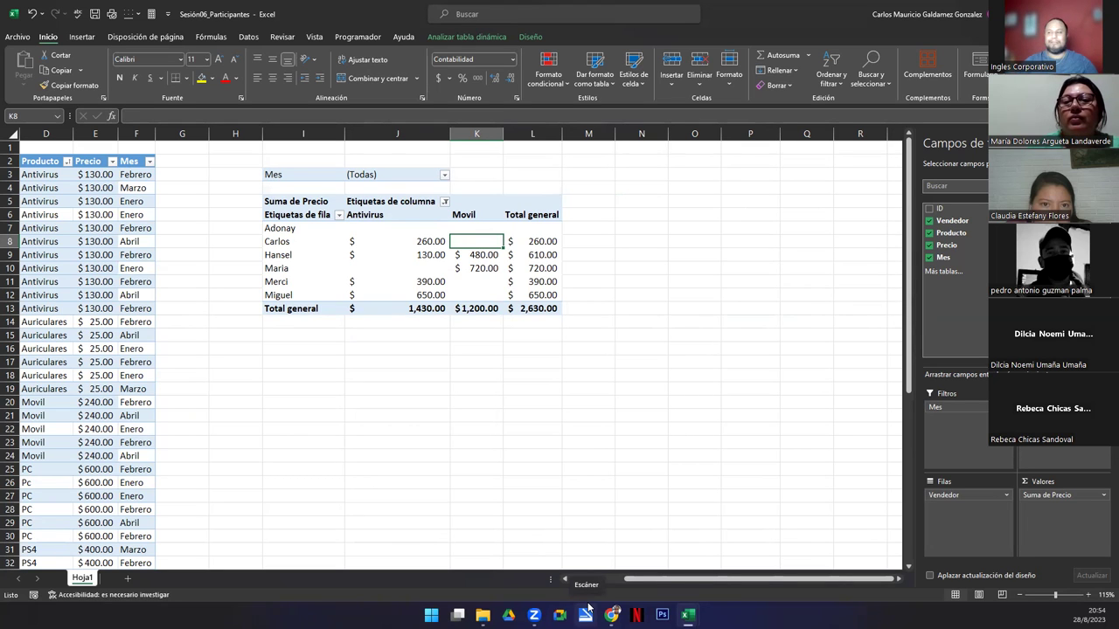
Examine the Total general row of the filtered products and the value filter conditions offered for Vendedor.
left_click(408, 236)
left_click_drag(407, 240, 542, 310)
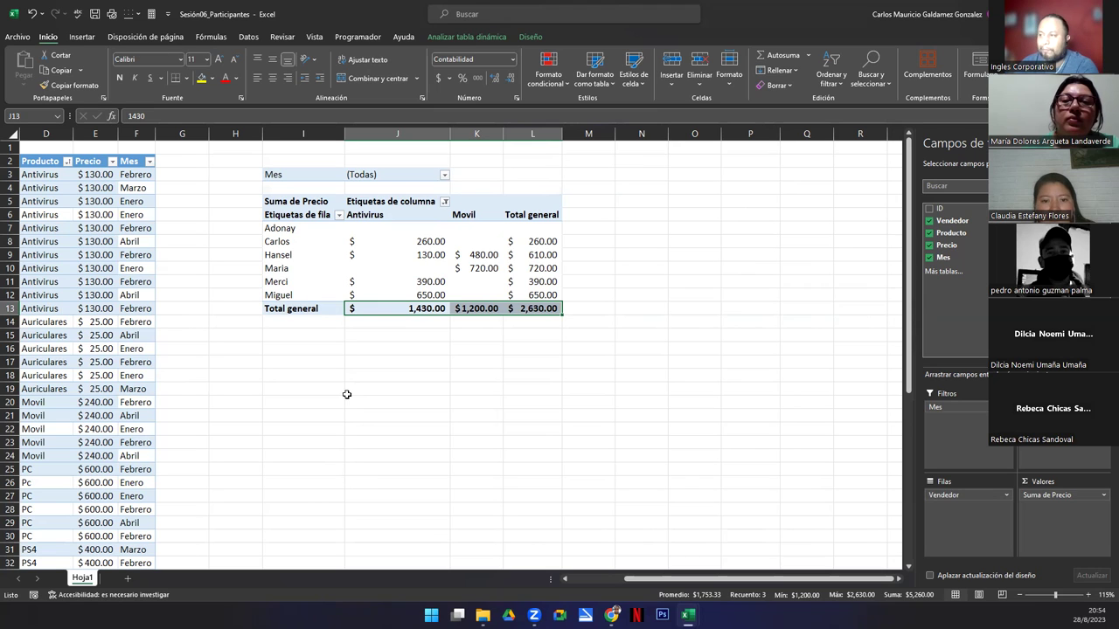
left_click(340, 216)
mouse_move(261, 313)
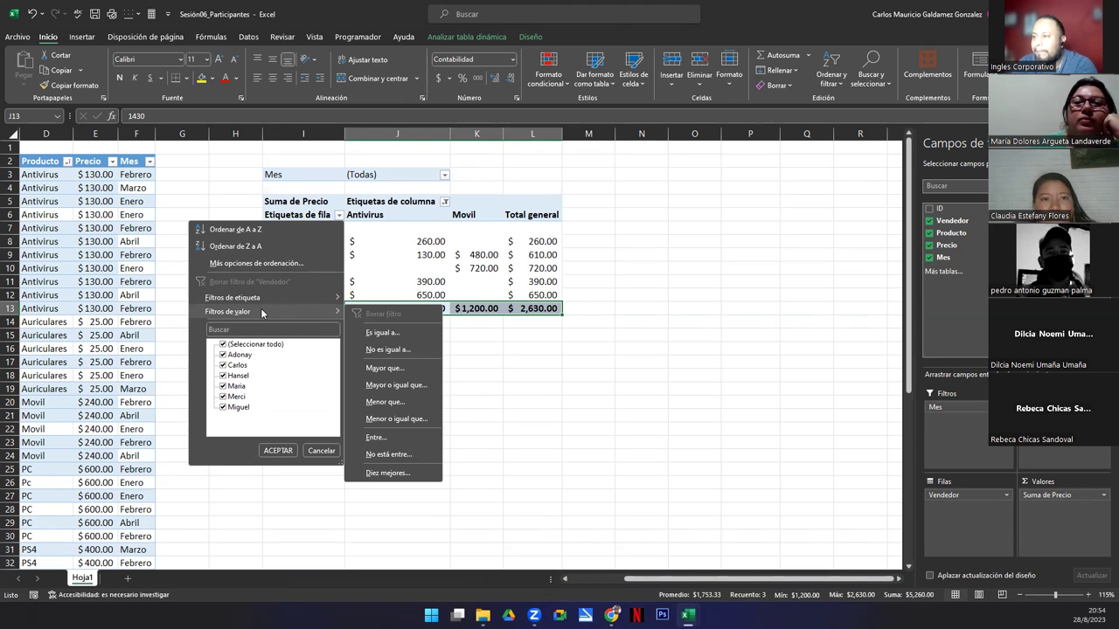
Check the active value filter type on Producto and clear that filter from the column labels.
left_click(443, 202)
left_click(444, 201)
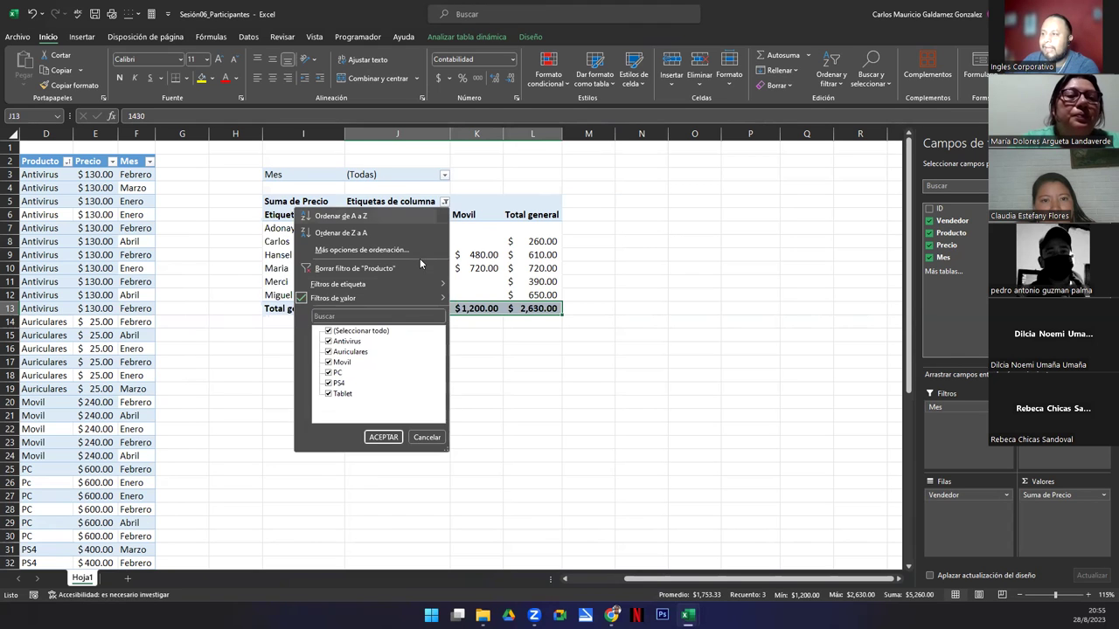
mouse_move(399, 298)
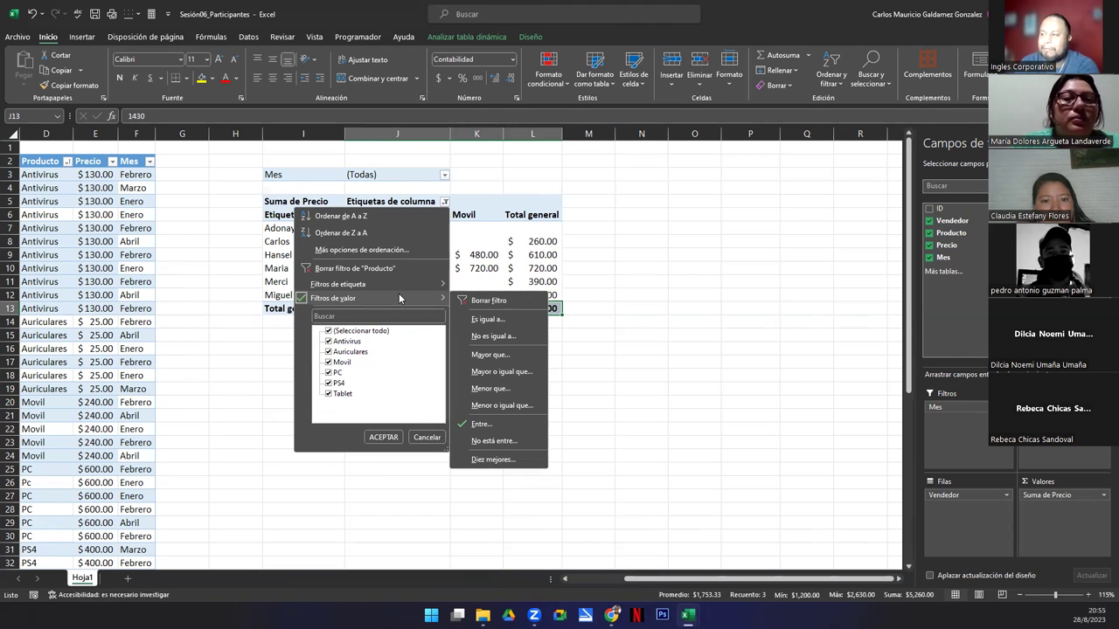
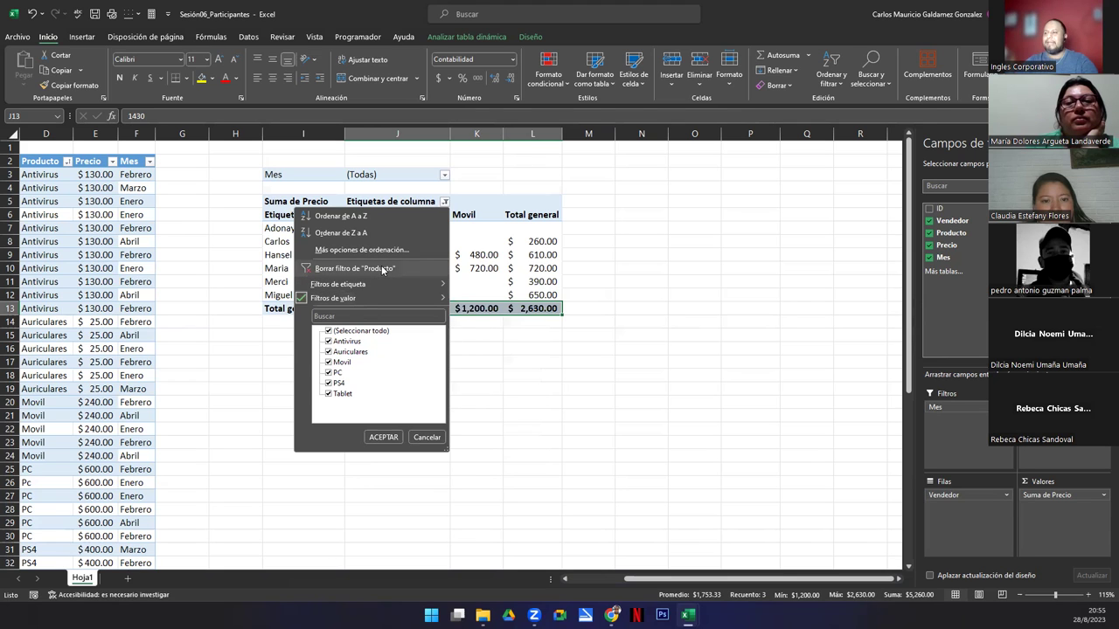
left_click(382, 269)
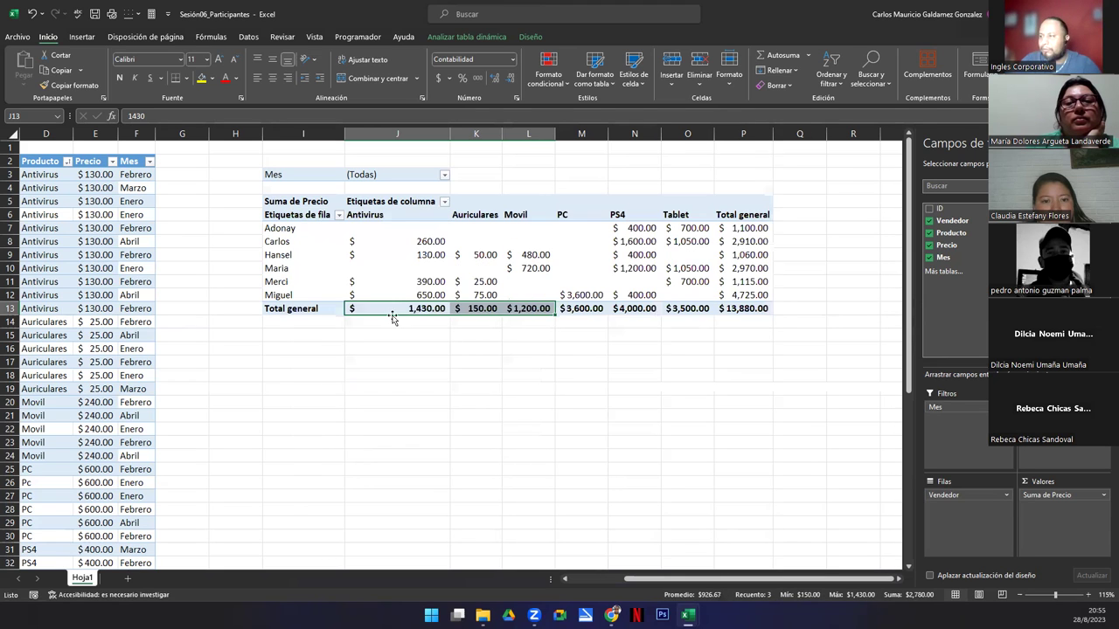
Write exercise notes below the pivot table: FILA in I16, POR VALOR in I17 and 750-2000 in J17.
left_click(329, 354)
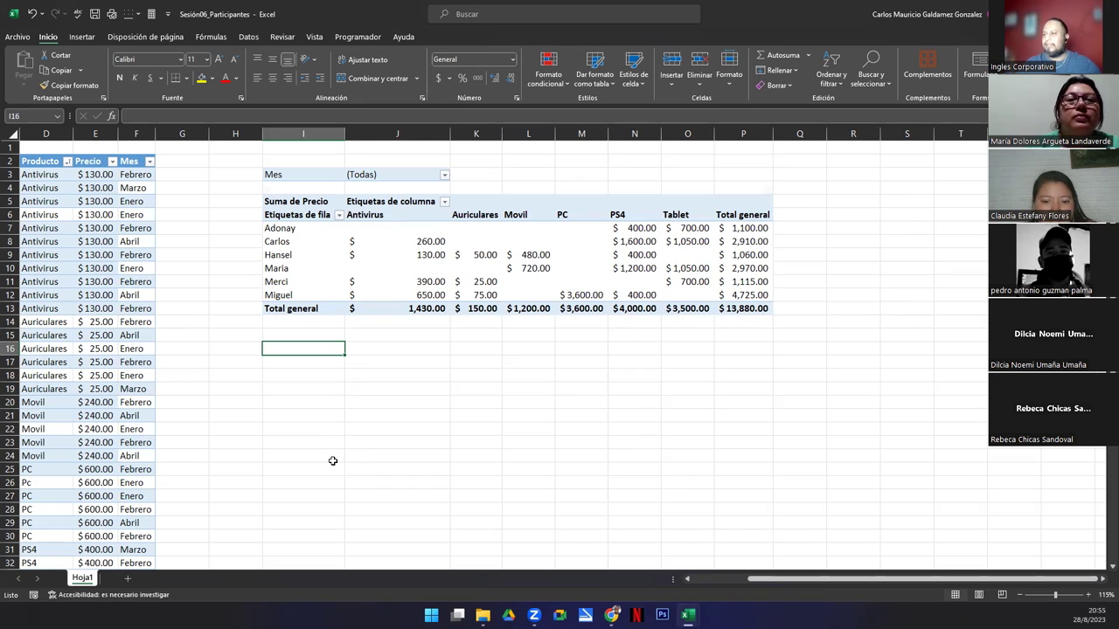
left_click(339, 215)
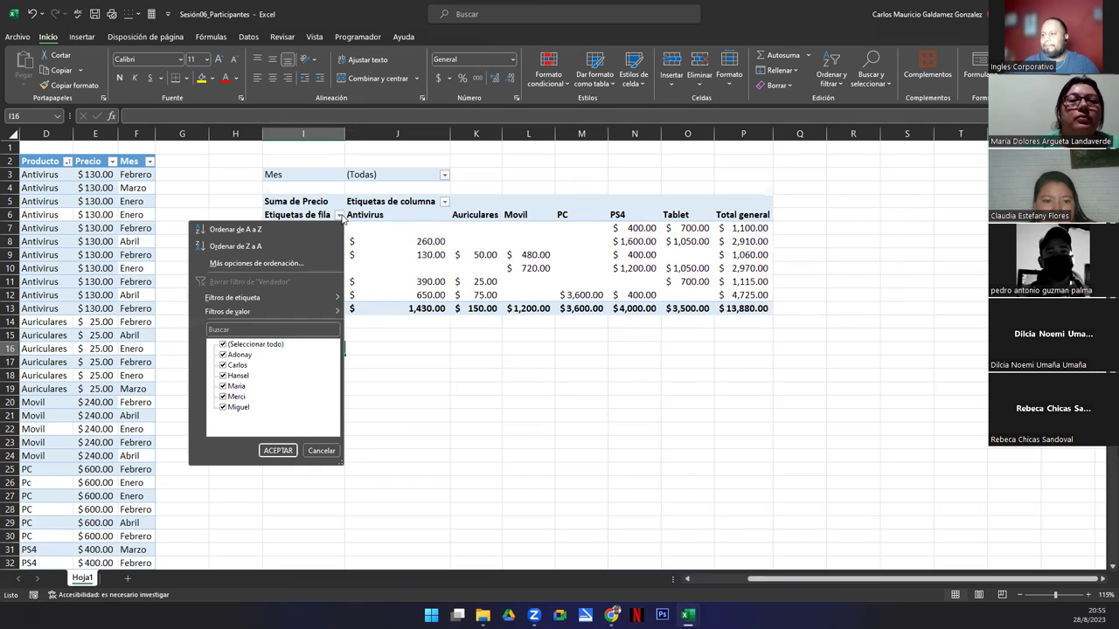
mouse_move(299, 317)
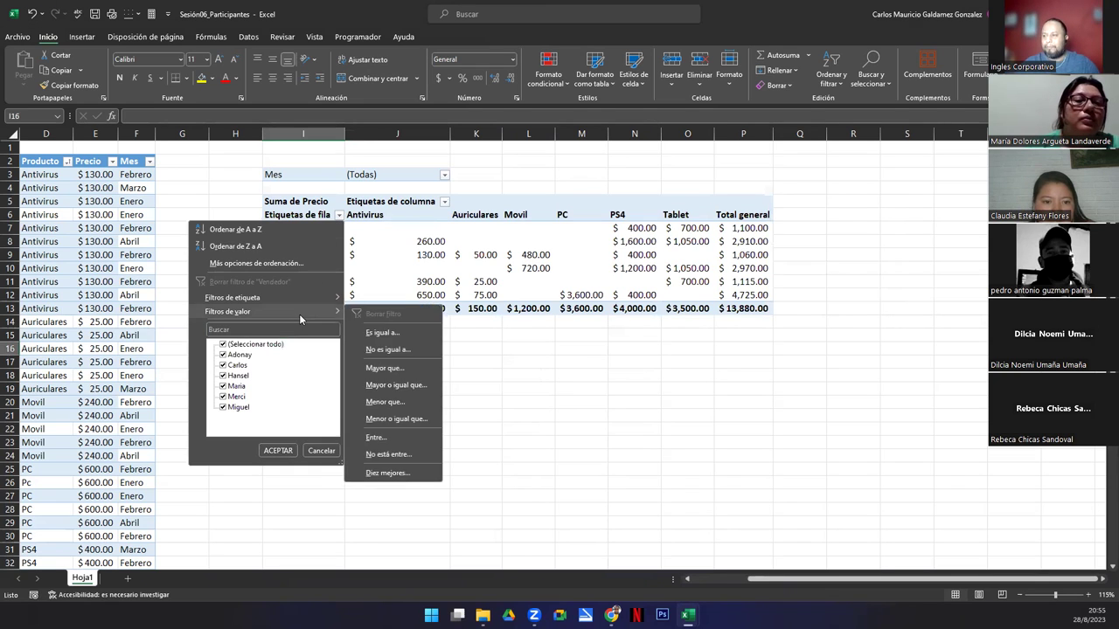
left_click(324, 514)
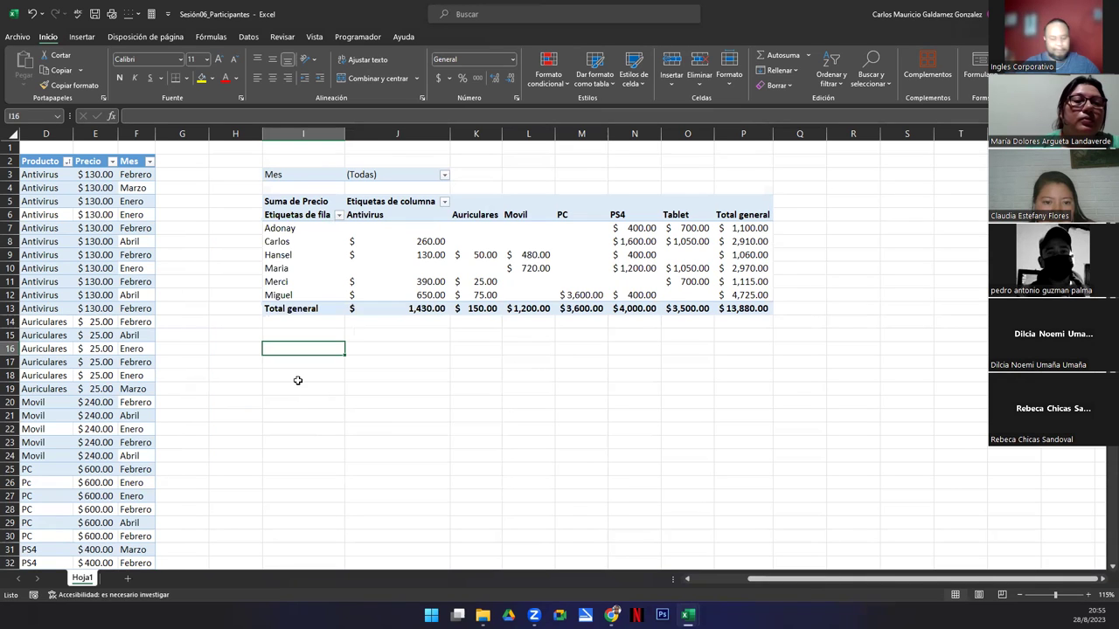
type("FILA")
key("Return")
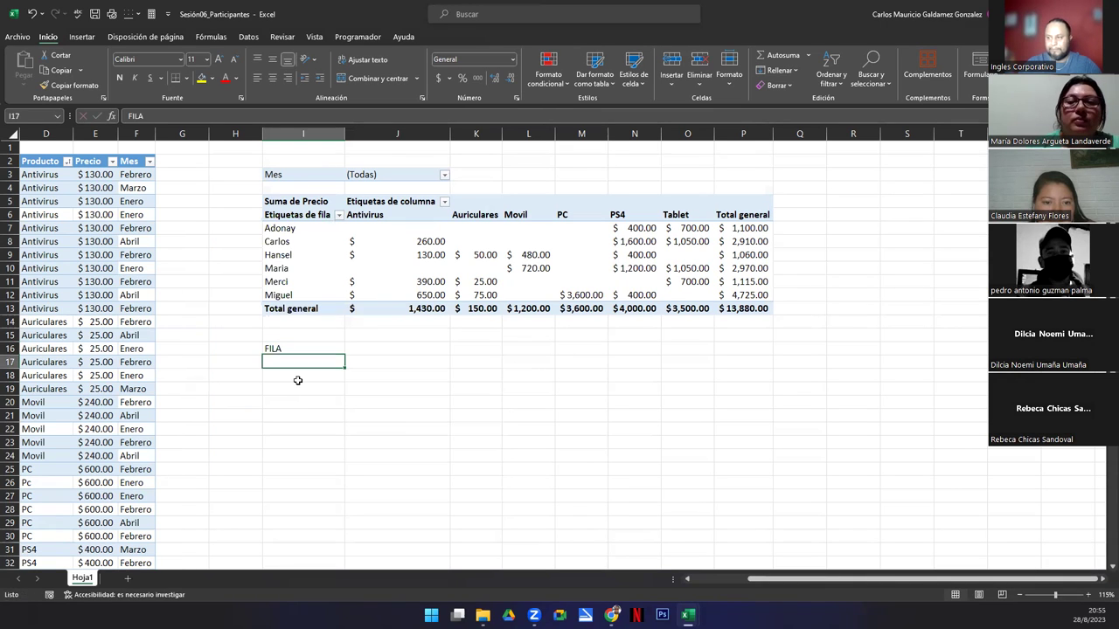
type("POR VALOR")
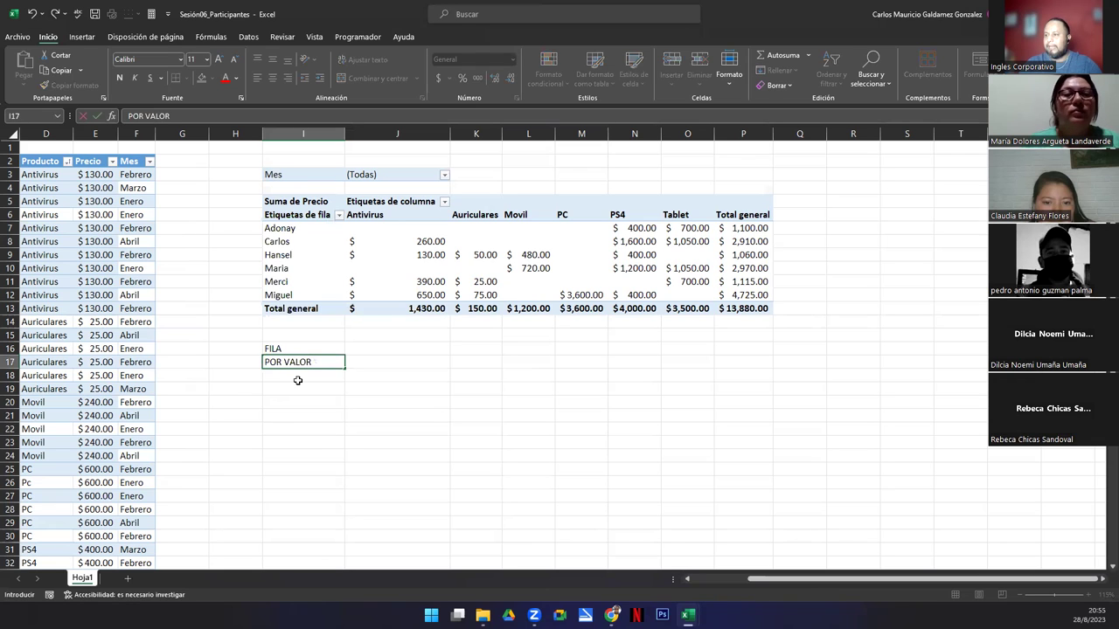
key("Tab")
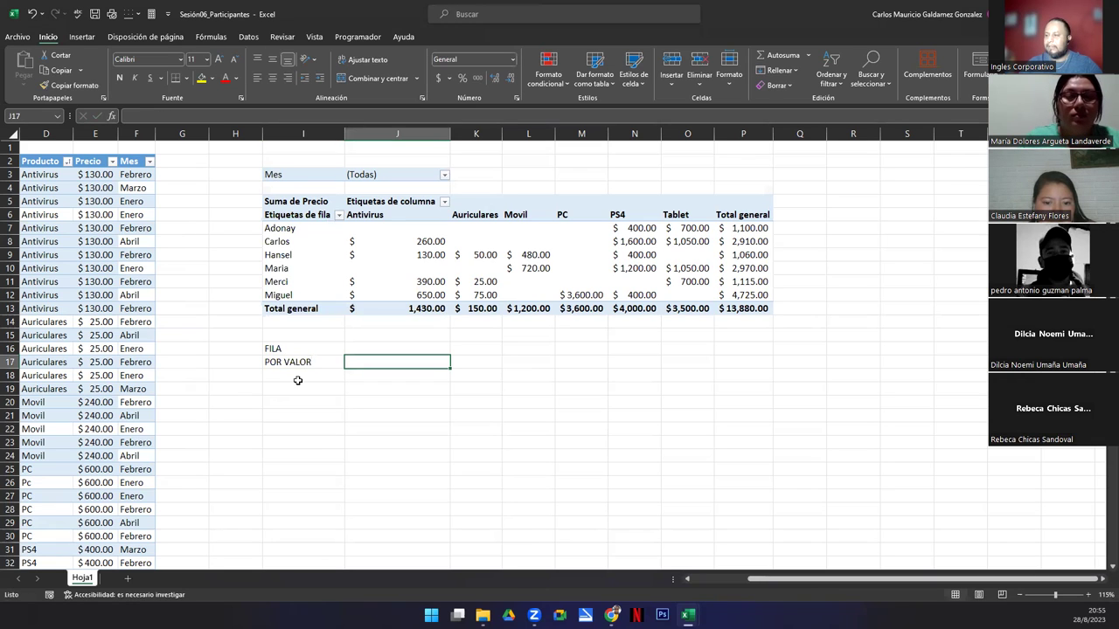
type("750")
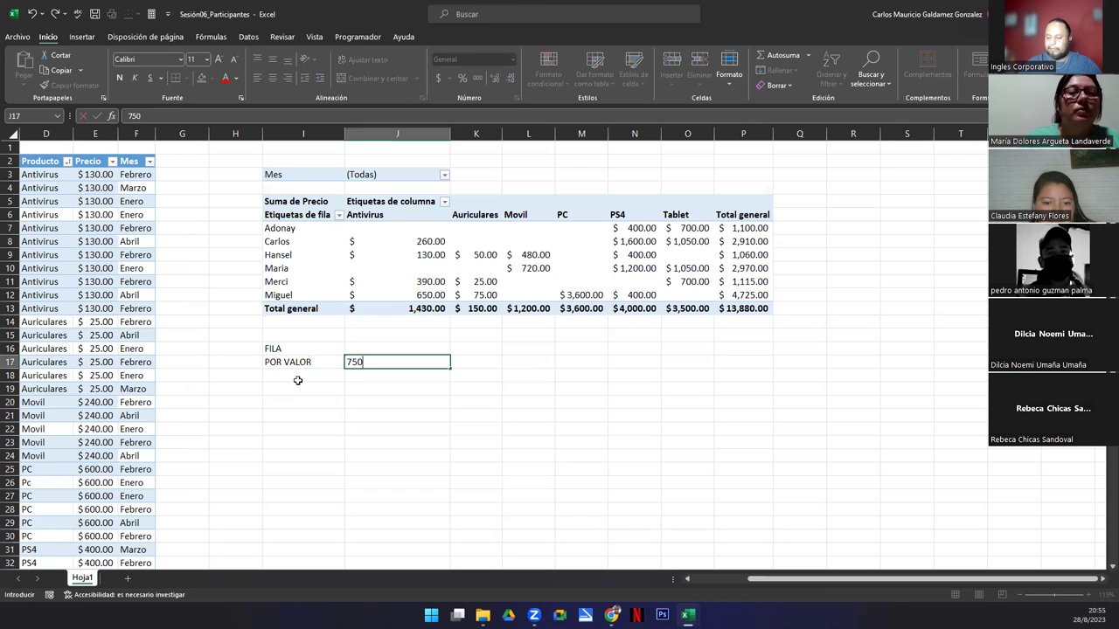
type("-2000")
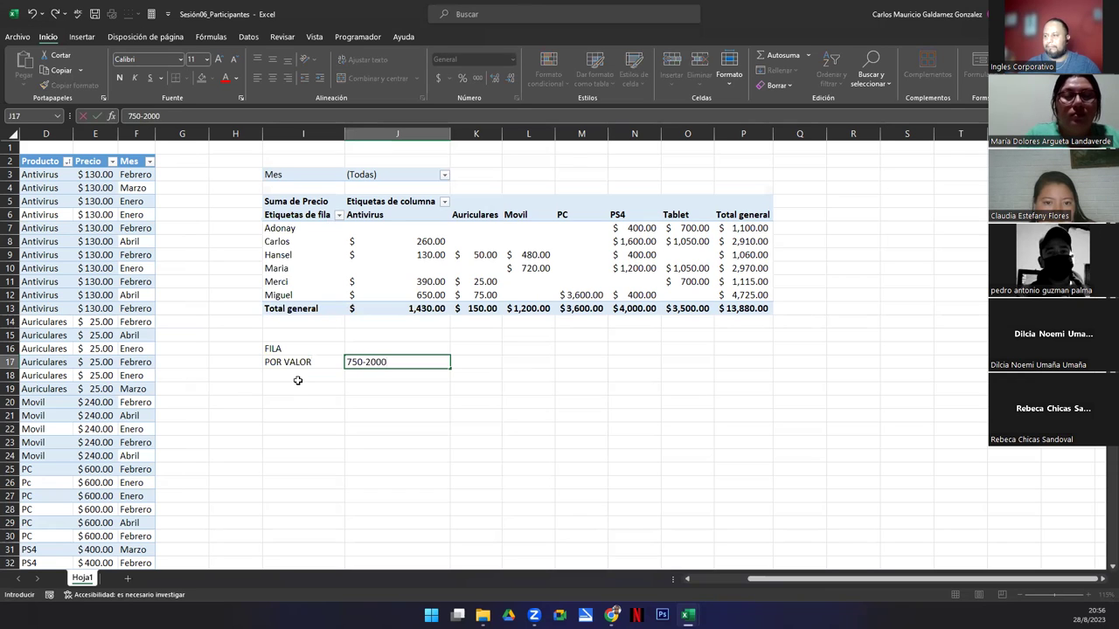
left_click(297, 378)
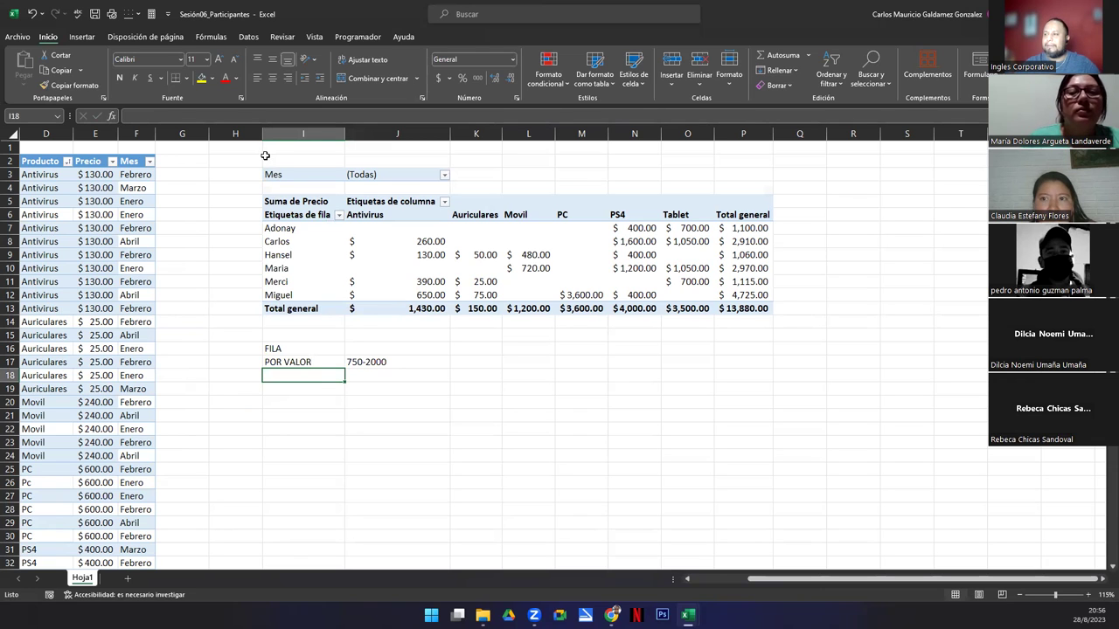
Add the exercise note POR ETIQUETA in cell I18, below POR VALOR.
left_click_drag(266, 173, 743, 308)
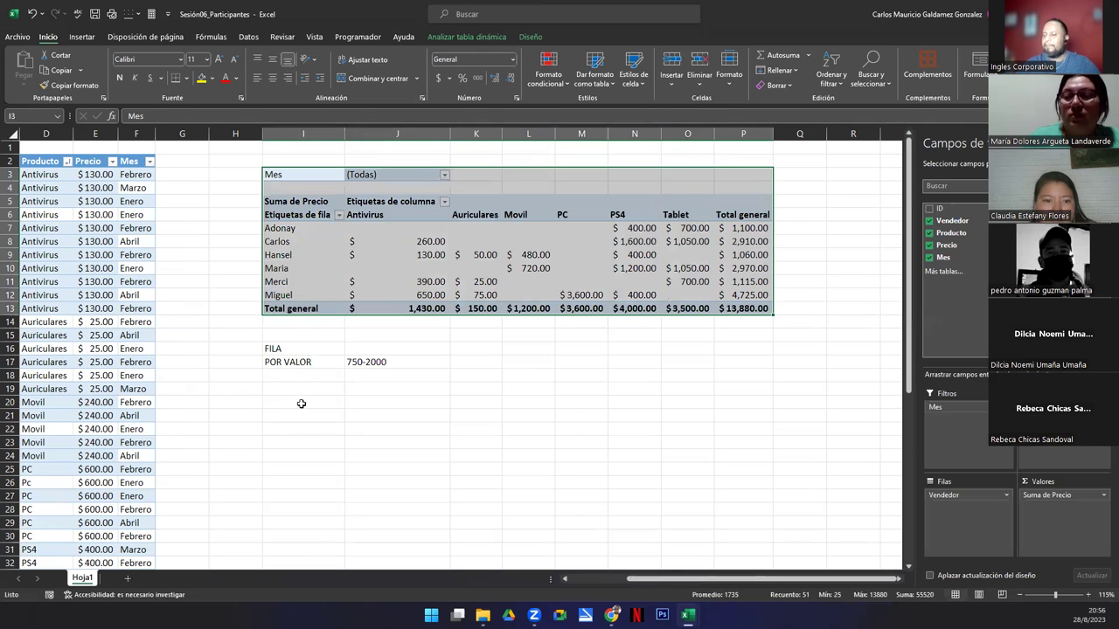
left_click(276, 375)
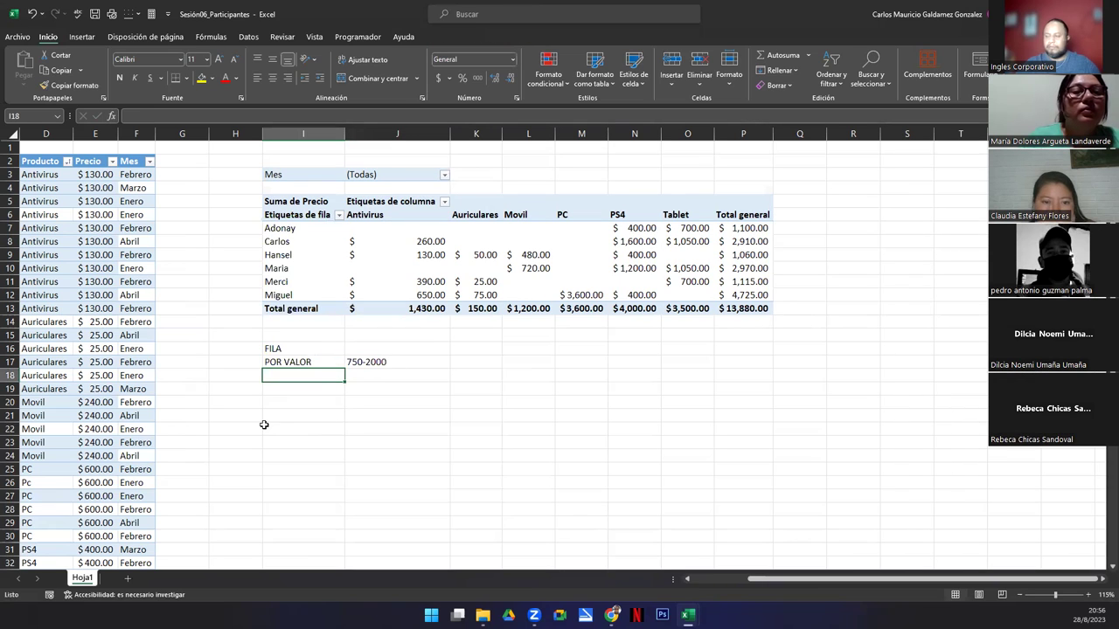
type("POR")
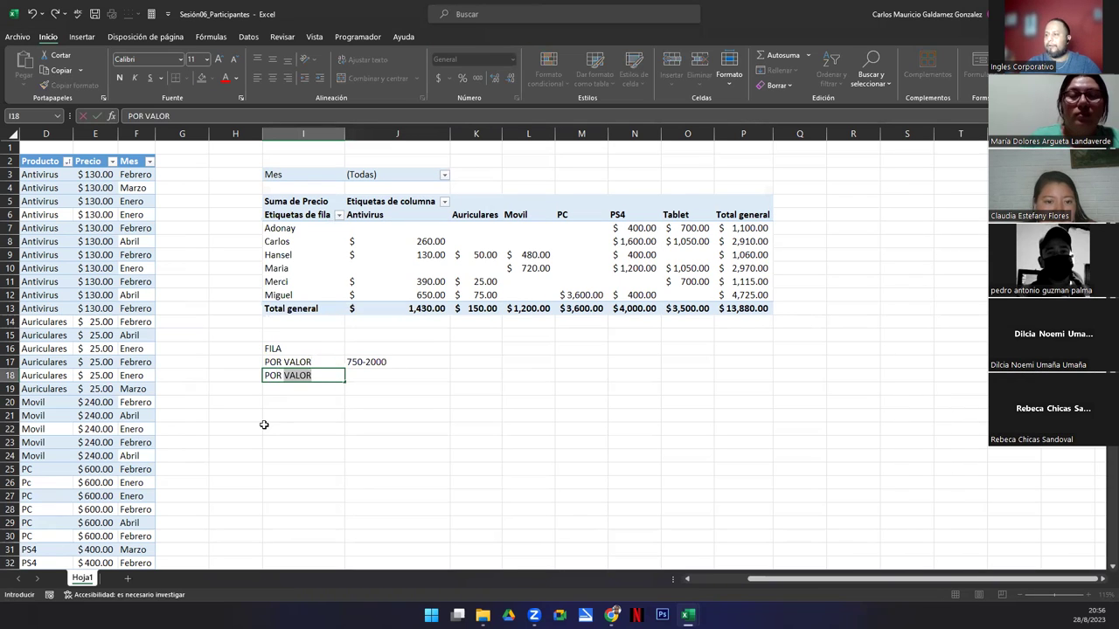
left_click(339, 220)
left_click(338, 215)
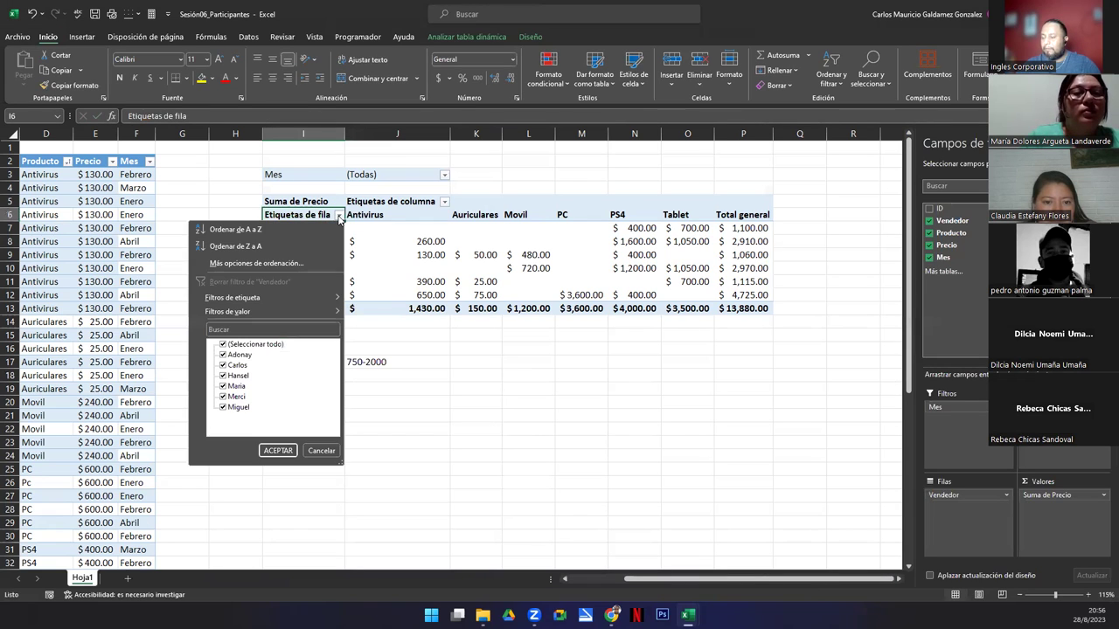
left_click(339, 219)
double_click(288, 376)
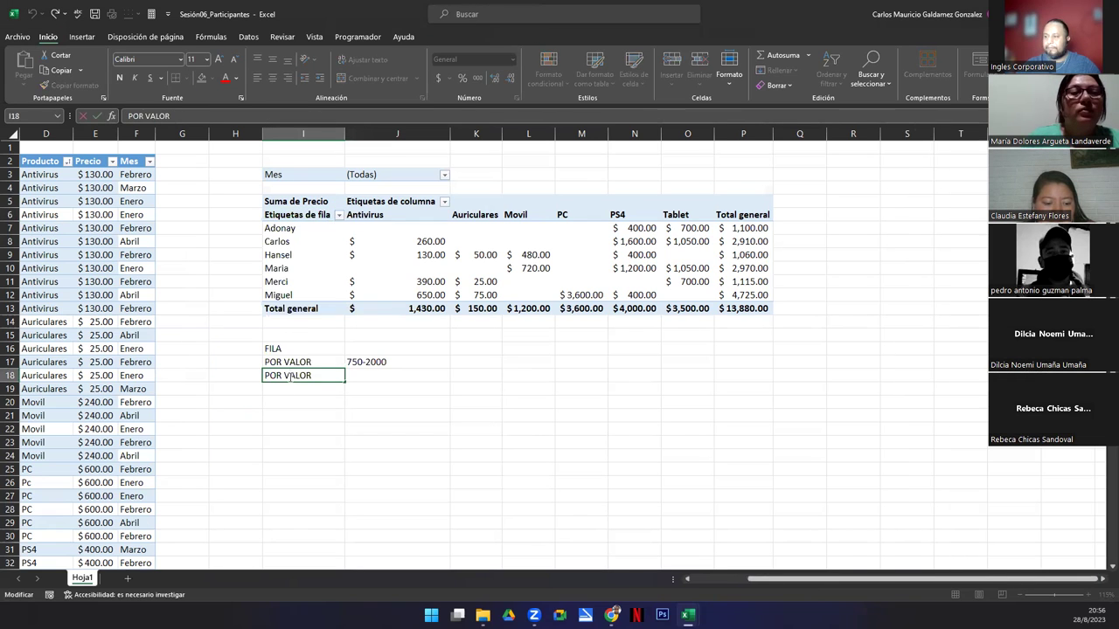
double_click(288, 376)
type("ETIQUETA")
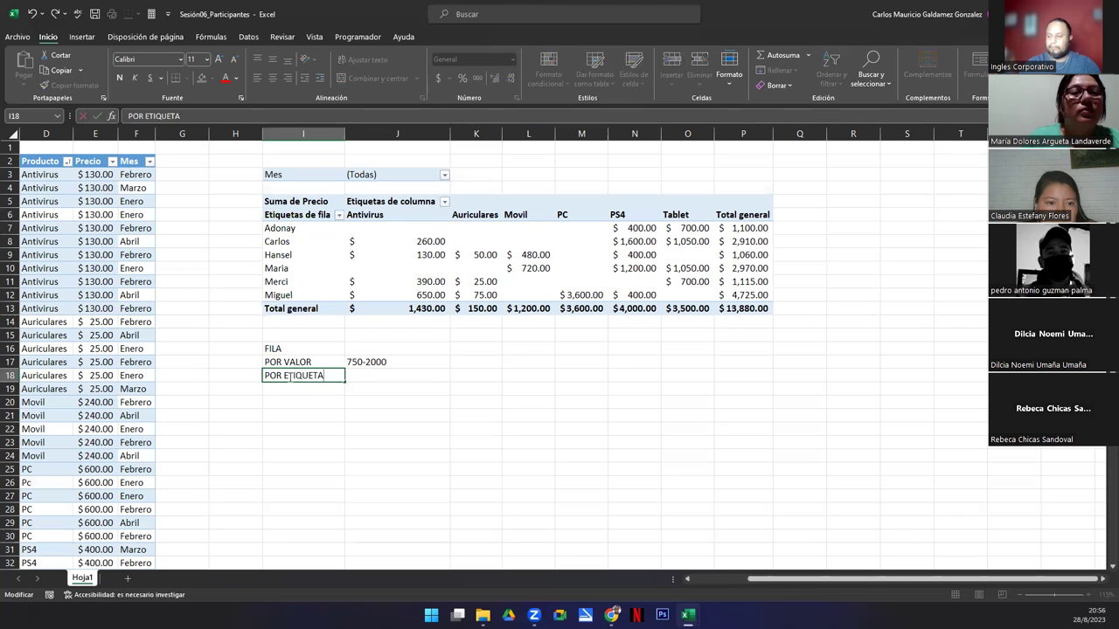
key("Return")
key("Right")
key("Up")
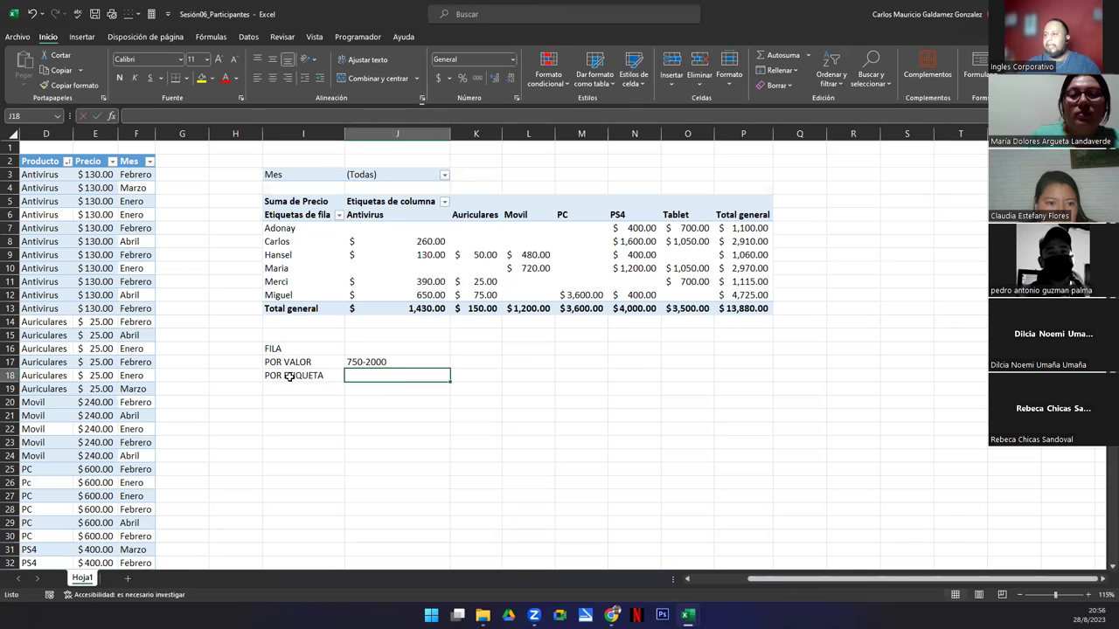
Check the label filter conditions offered for Vendedor and write the condition QUE NO CONTENGA "el" in J18.
left_click(339, 215)
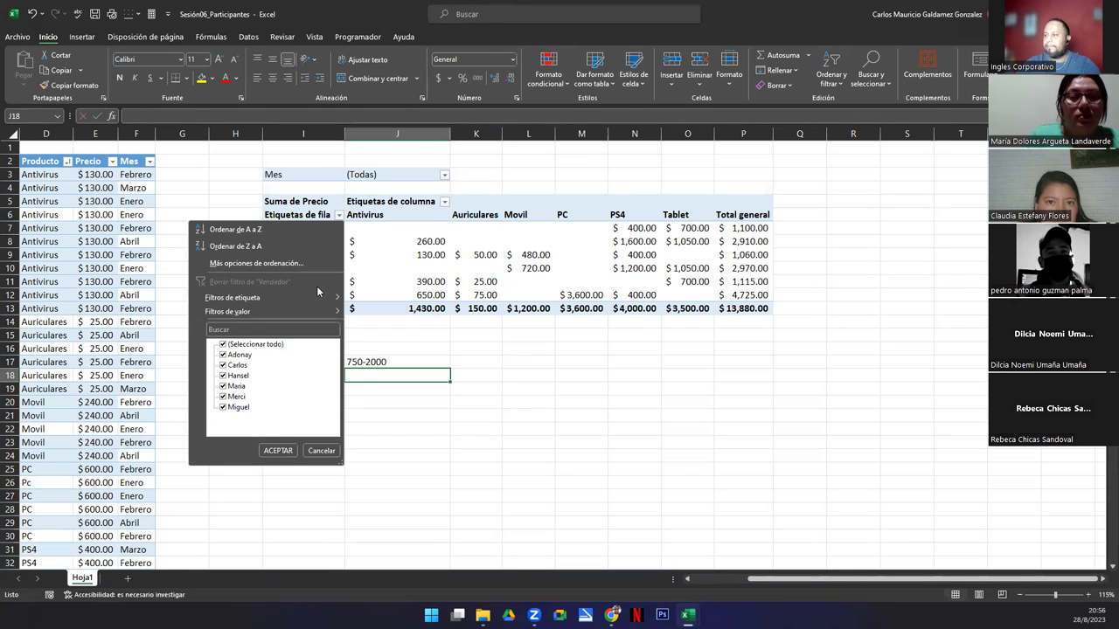
mouse_move(319, 298)
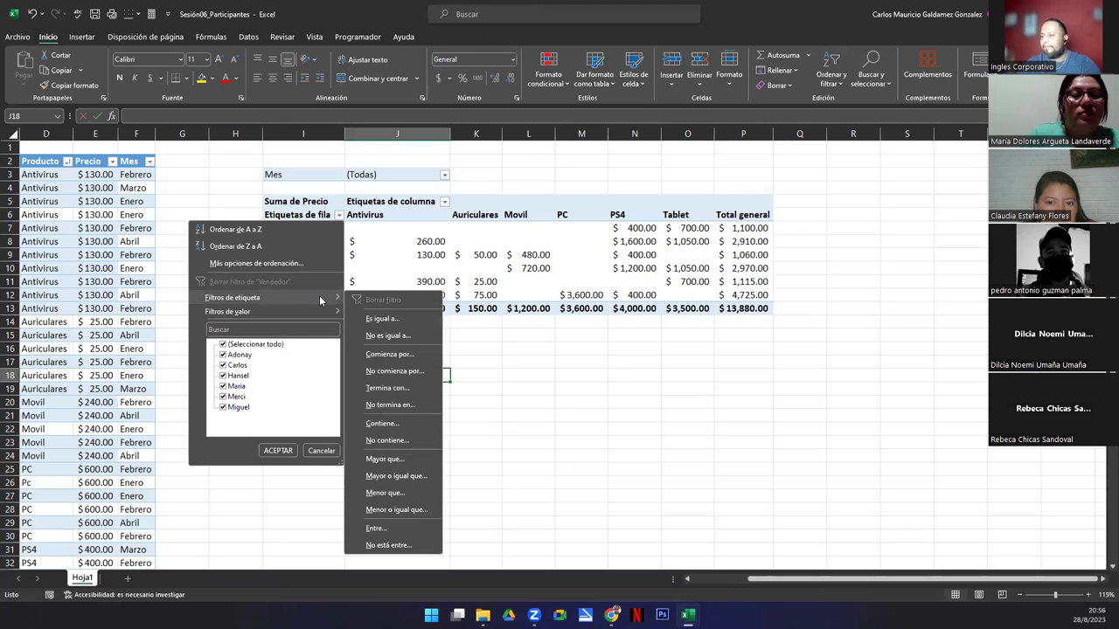
key("Escape")
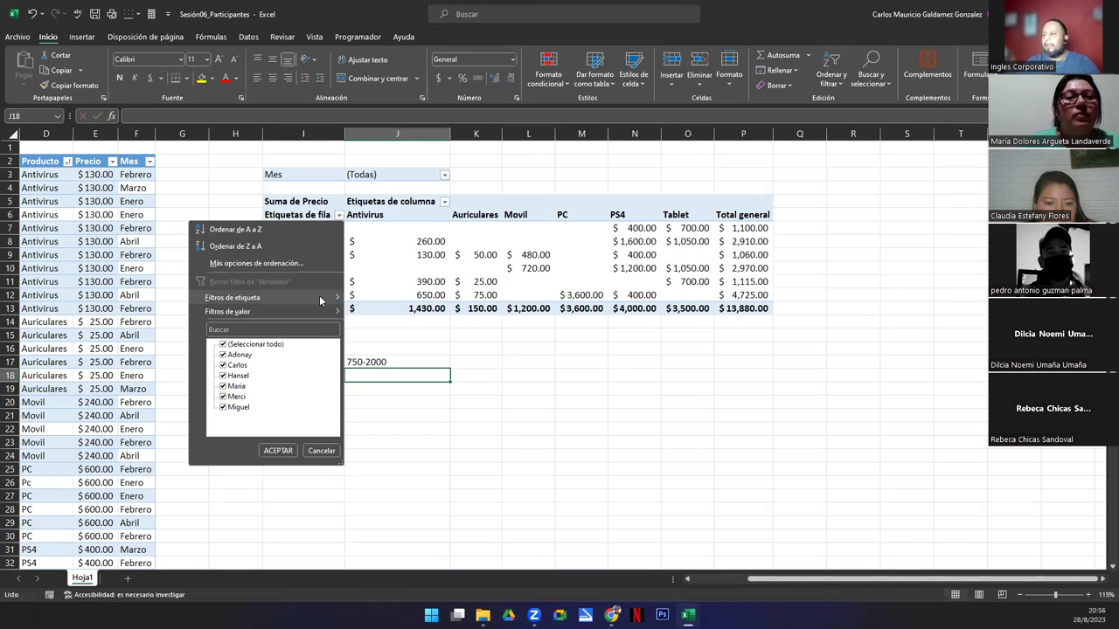
left_click(372, 384)
type("QUE NO CONT")
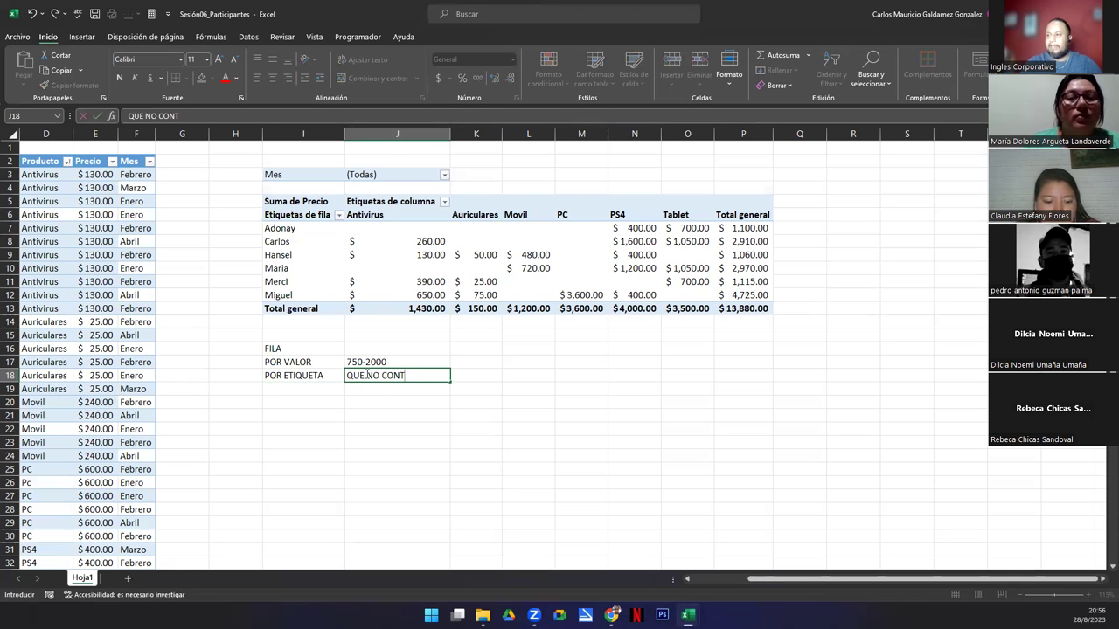
type("ENGA ")
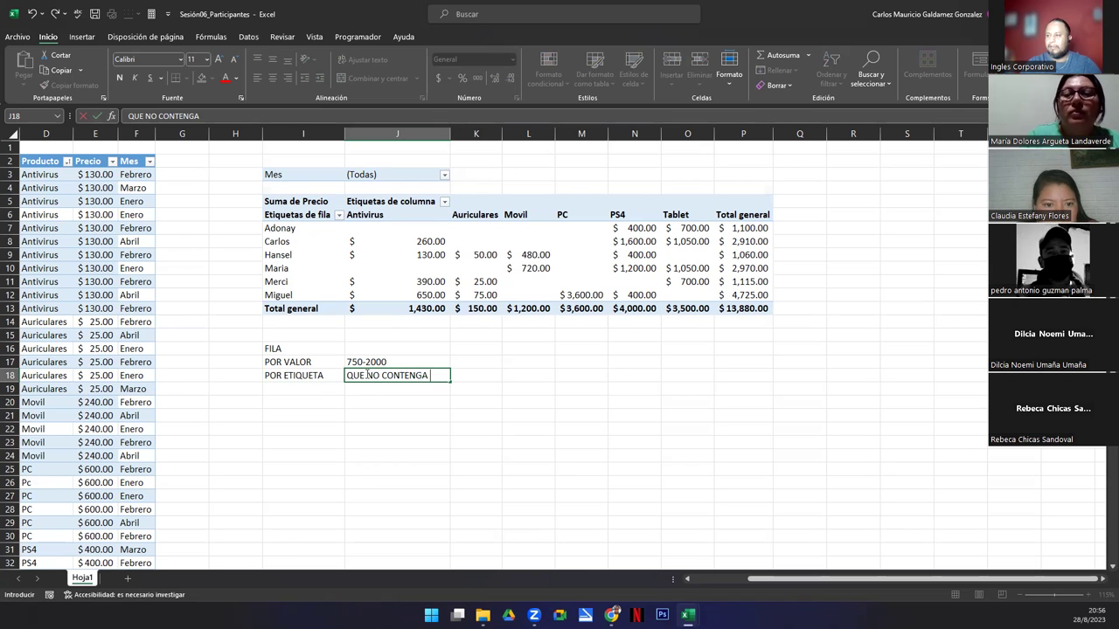
type("EL")
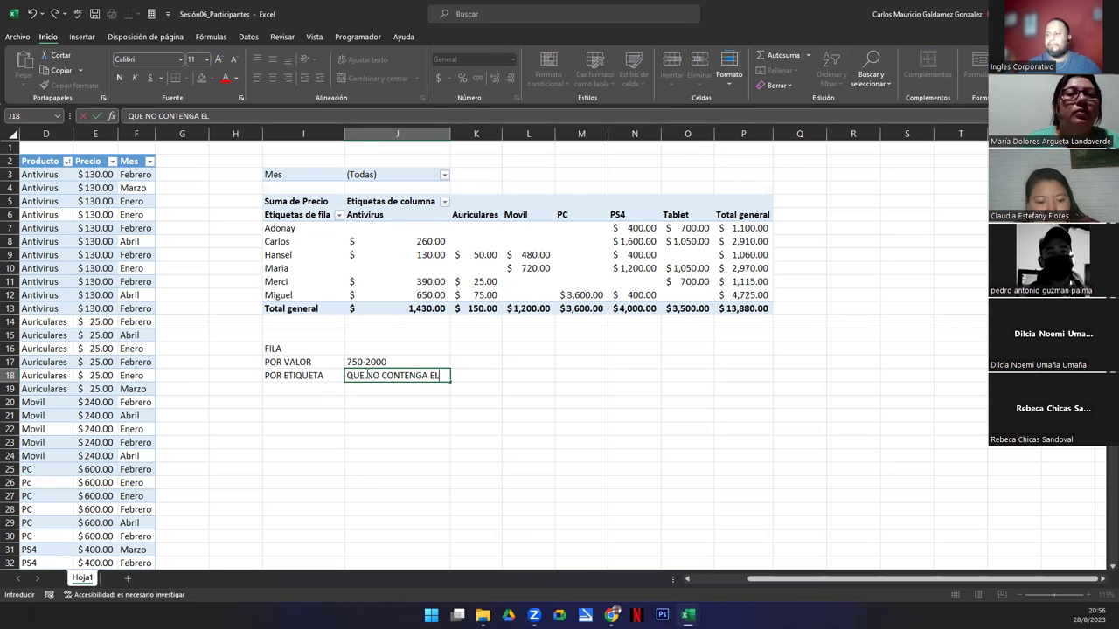
key("BackSpace")
key("BackSpace")
key("BackSpace")
type("\"el\"")
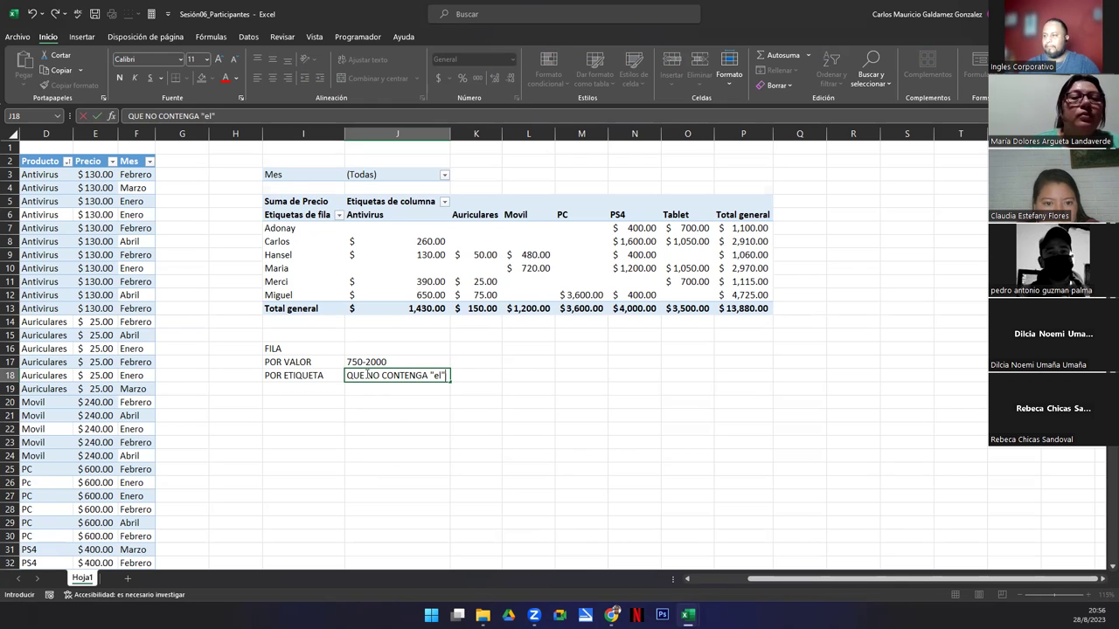
key("Return")
Add the exercise heading COLUMNA in cell I20, leaving an empty row below the FILA notes.
key("Left")
key("Left")
key("Down")
key("Right")
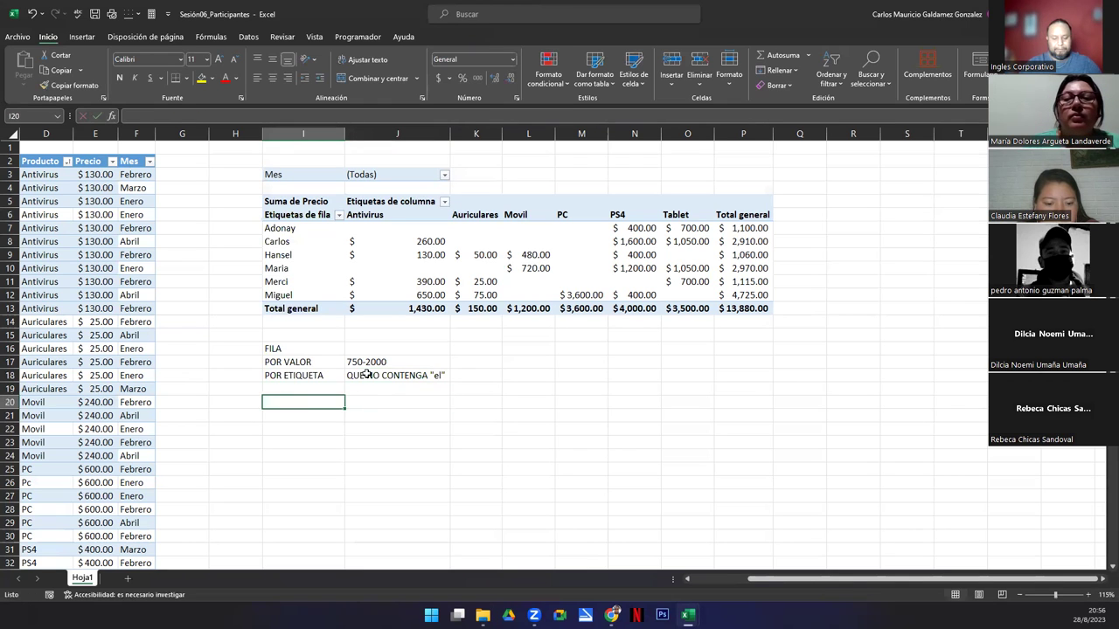
type("COLUMNA")
key("Return")
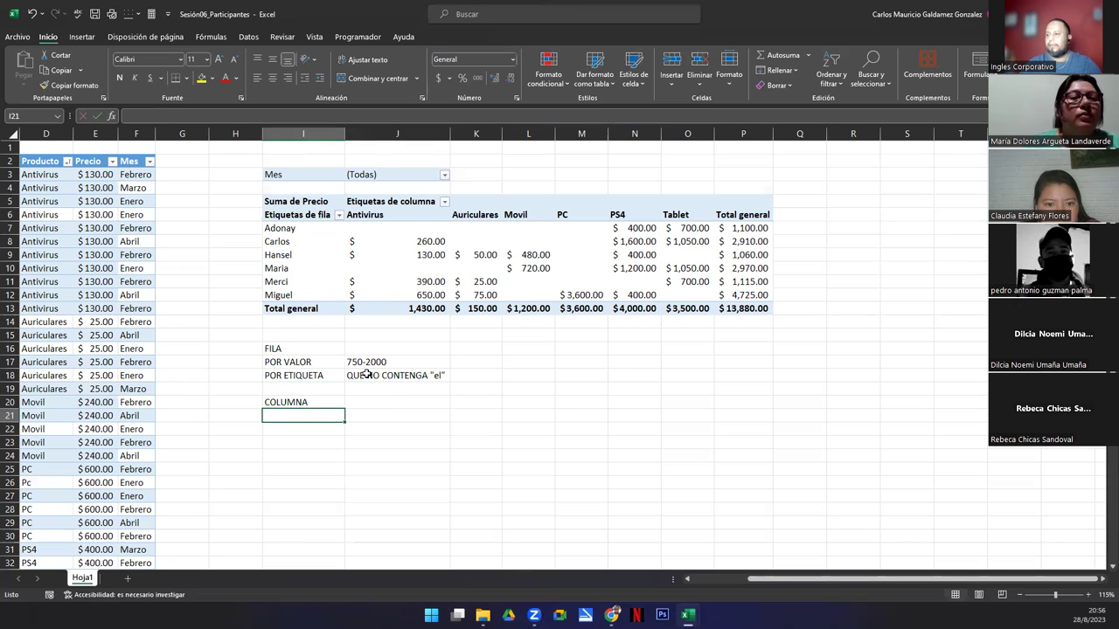
Check the value filter conditions offered for Producto and copy the POR VALOR note from I17 to I21.
left_click(444, 201)
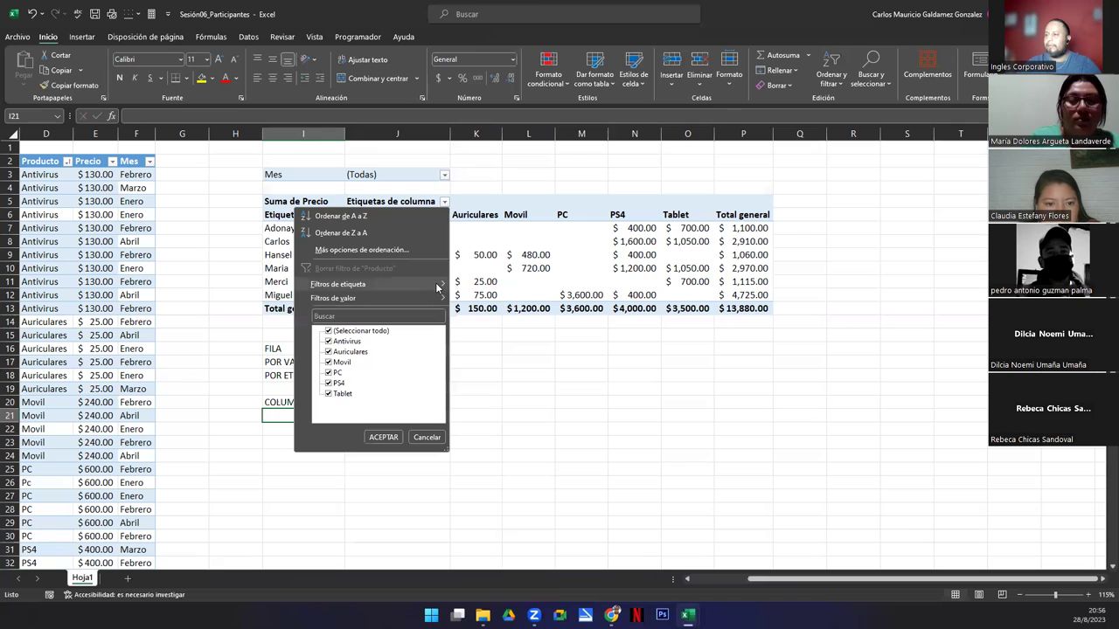
mouse_move(439, 301)
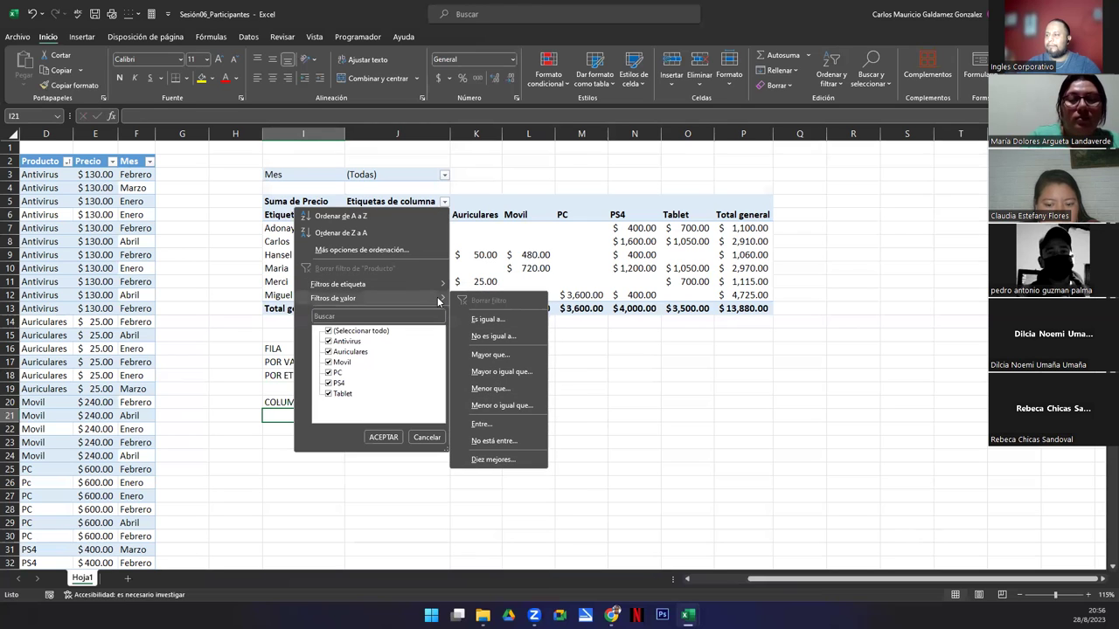
left_click(278, 396)
left_click(276, 364)
key("ctrl+c")
left_click(324, 413)
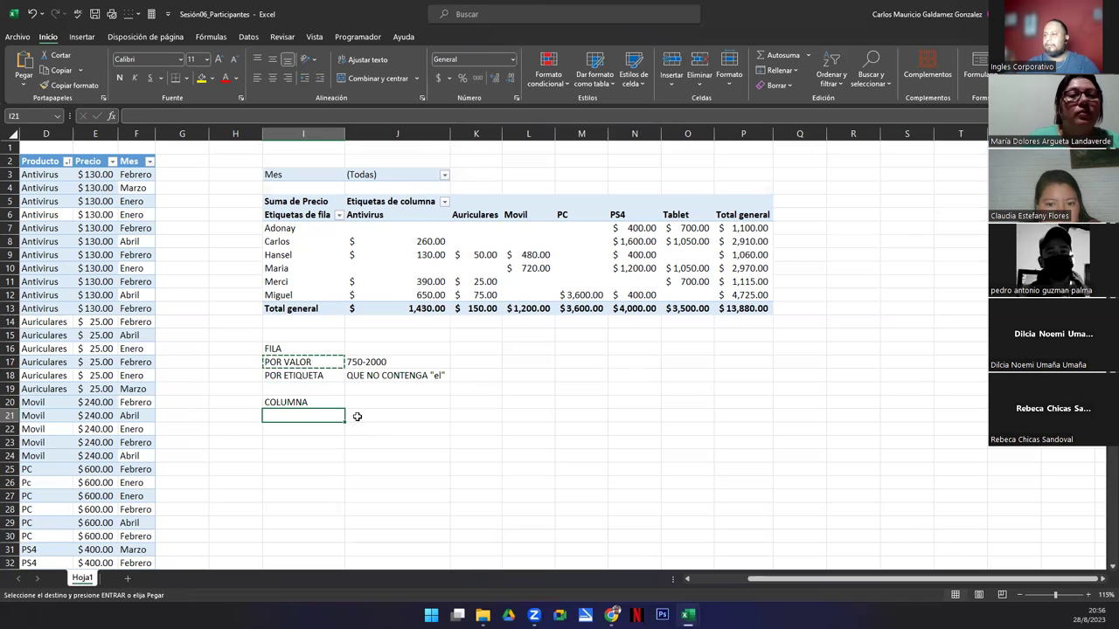
key("ctrl+v")
Write the condition MAYOR A 600 in J21, beside the POR VALOR note under COLUMNA.
left_click(357, 416)
type("MAY")
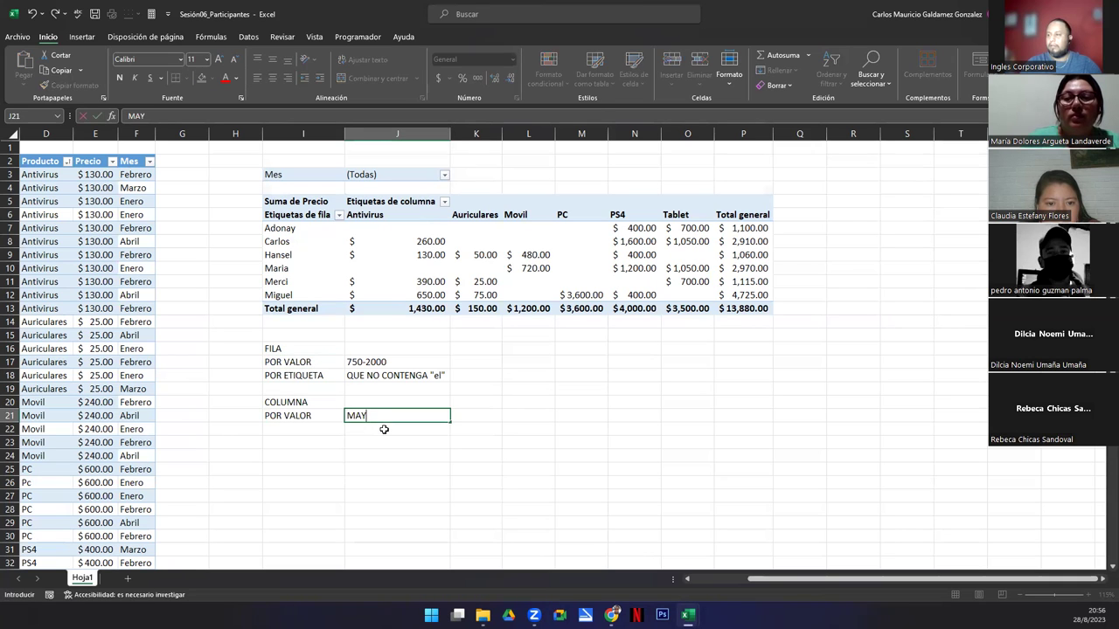
type("OR A")
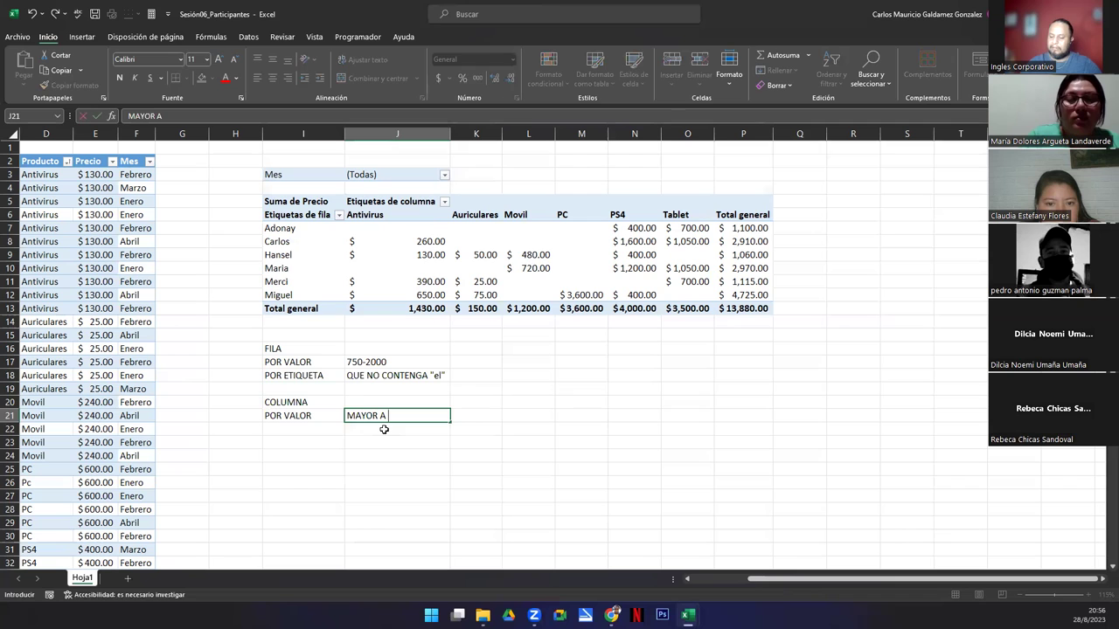
type(" 6000")
key("BackSpace")
key("Return")
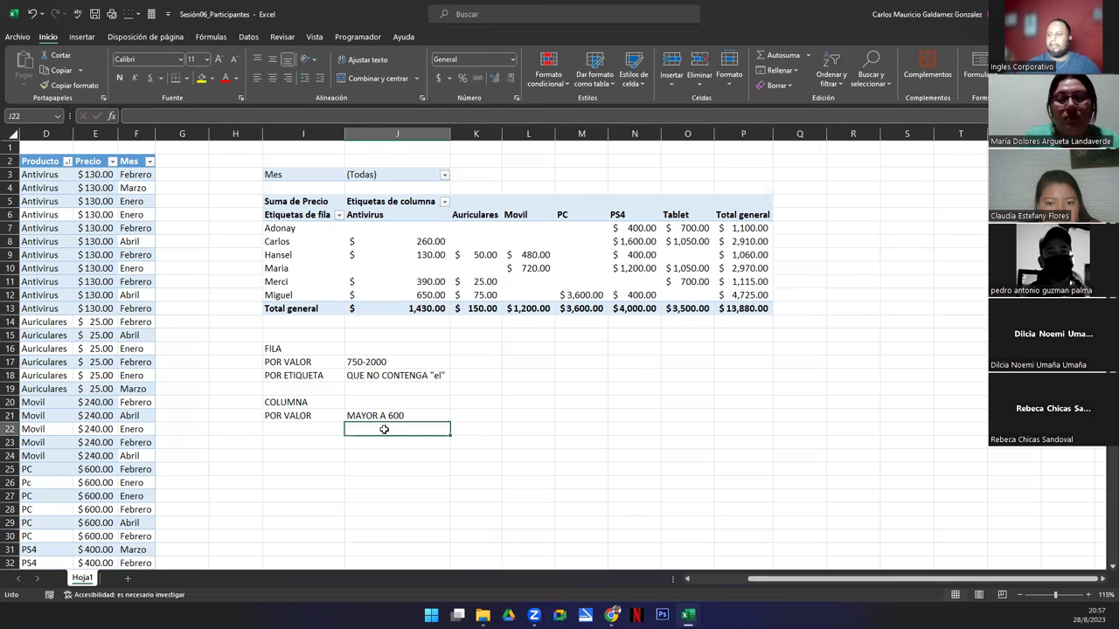
Review the FILA and COLUMNA exercise notes in I16:J21, going through each value and label condition.
left_click_drag(288, 347, 441, 418)
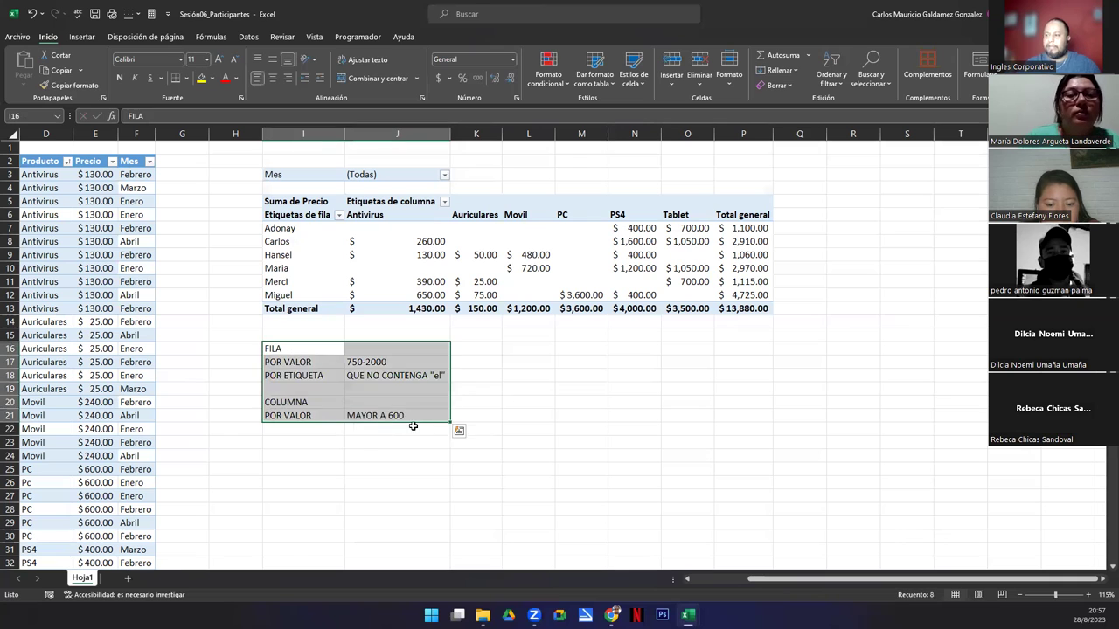
left_click(418, 417)
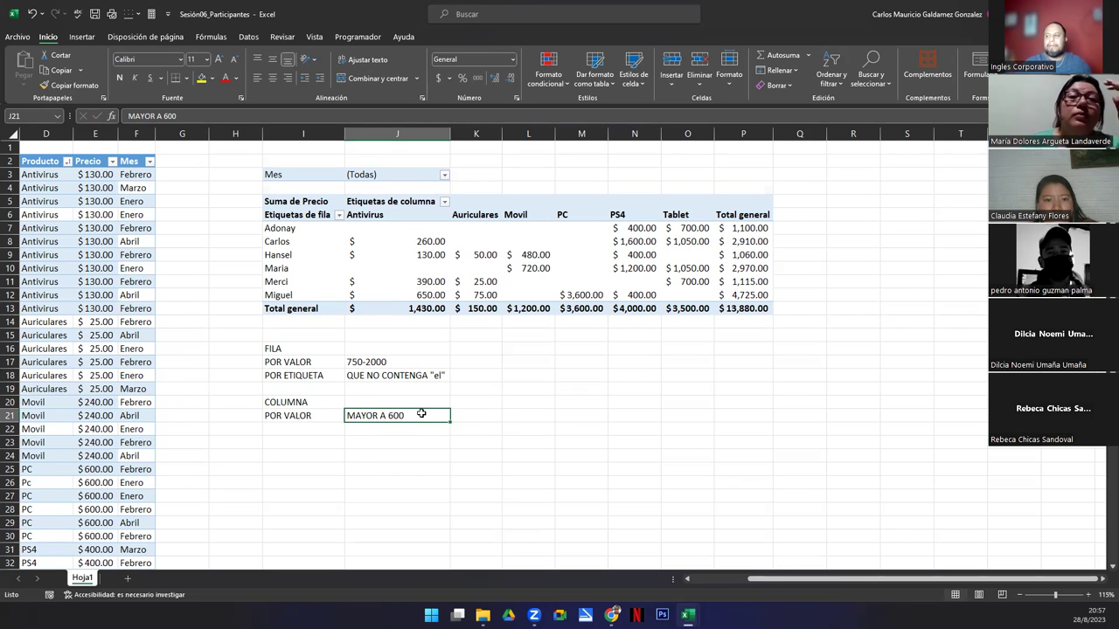
left_click(280, 364)
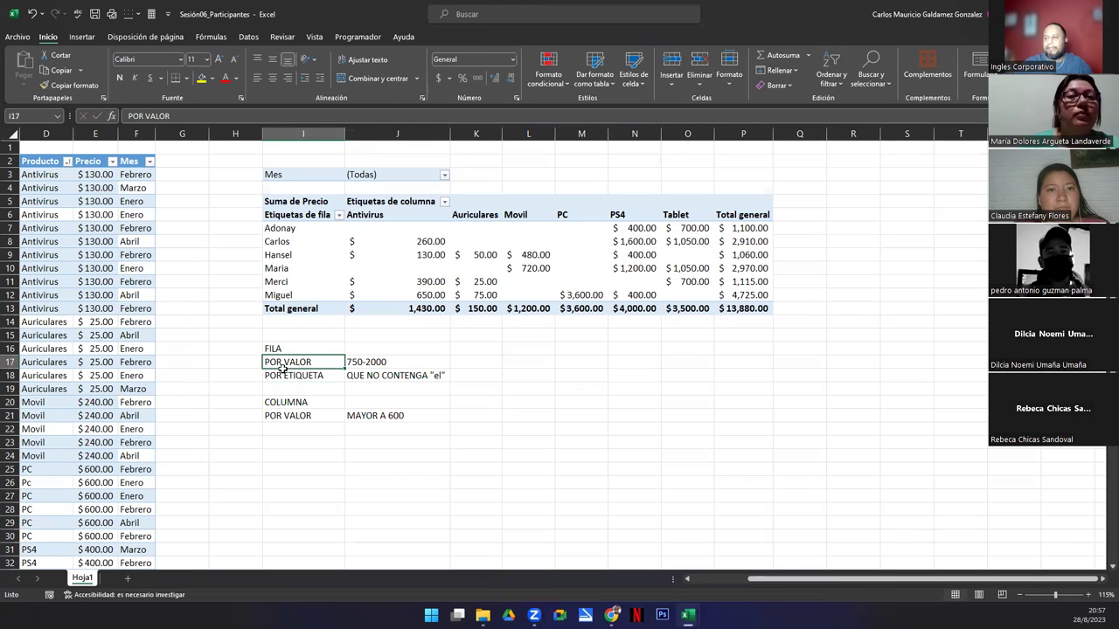
left_click_drag(282, 368, 285, 378)
left_click(288, 416)
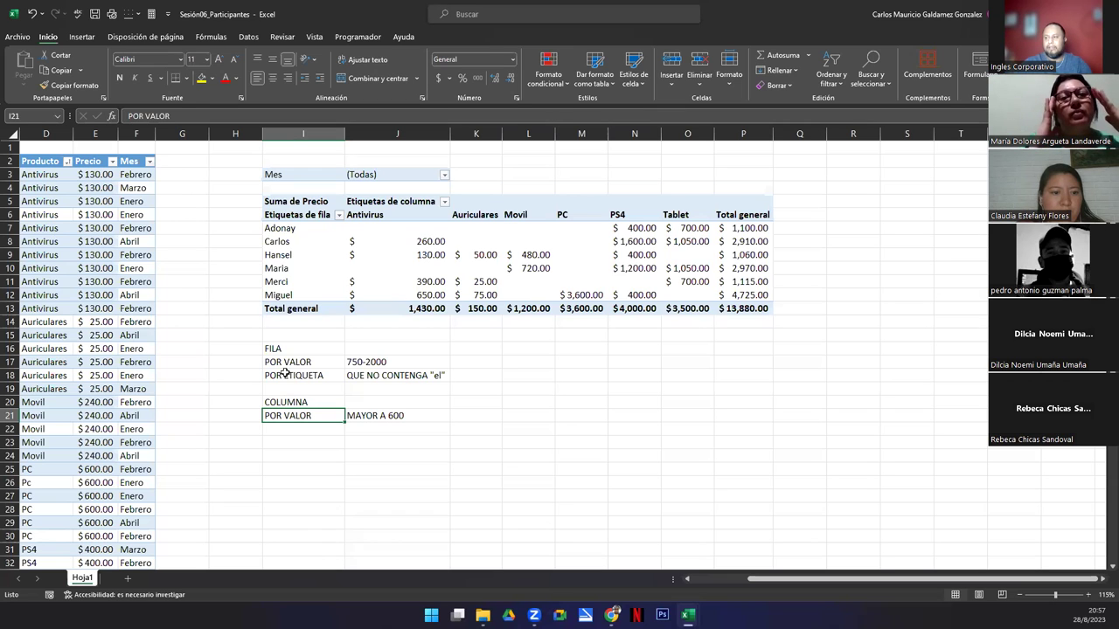
left_click_drag(321, 364, 375, 363)
left_click_drag(278, 376, 384, 376)
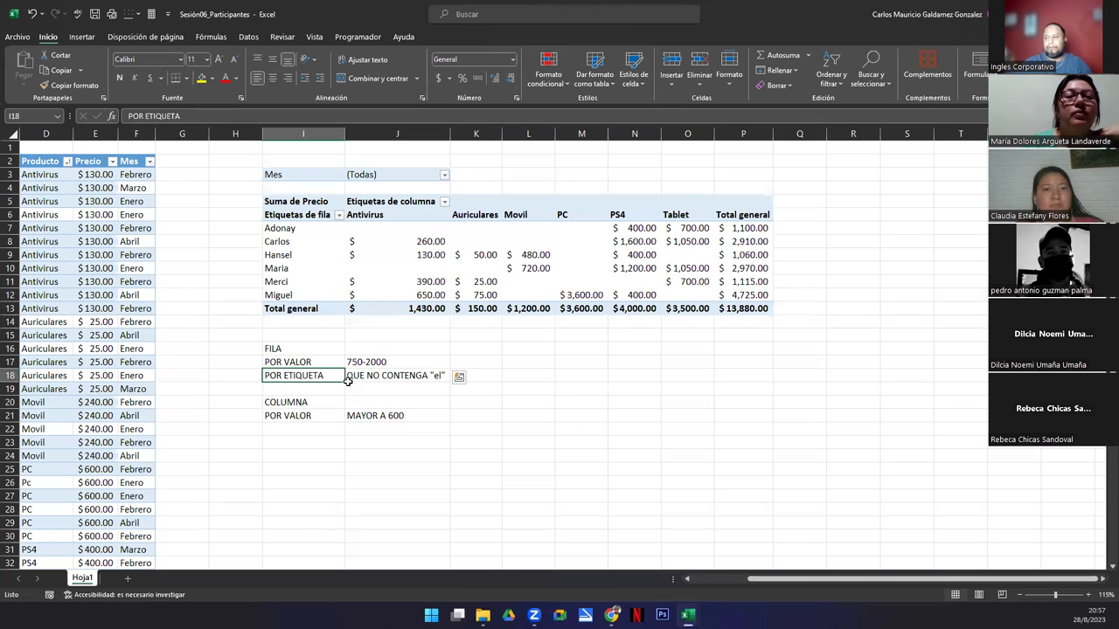
left_click(277, 350)
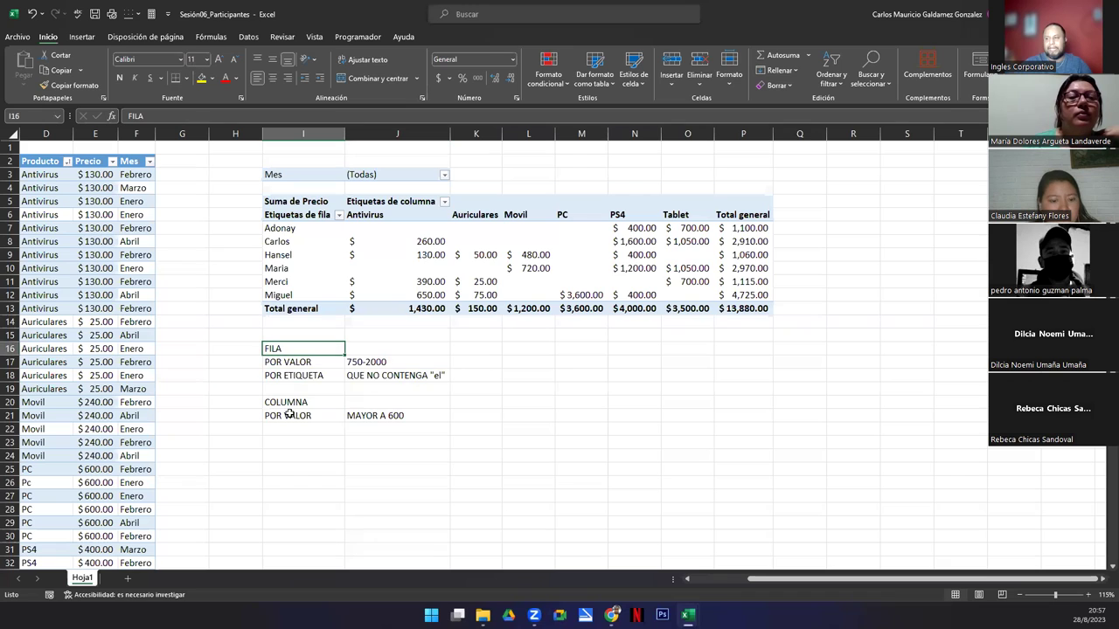
left_click(311, 402)
left_click_drag(315, 416, 410, 416)
left_click(411, 415)
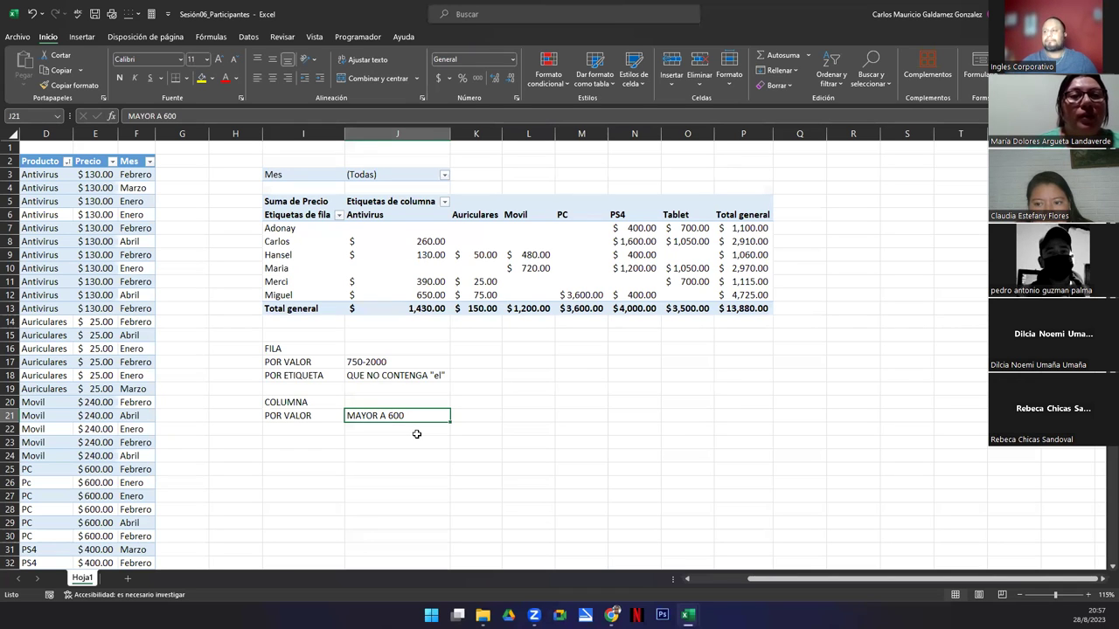
Examine the label filter, value filter and item selection options of the Vendedor row filter without applying any.
left_click(338, 215)
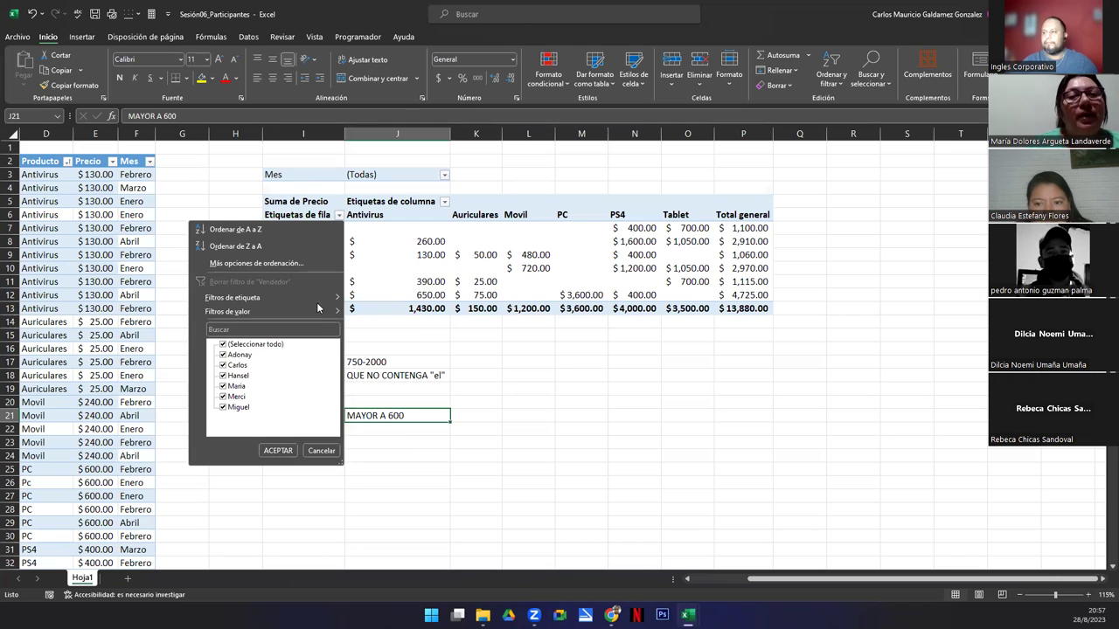
mouse_move(320, 312)
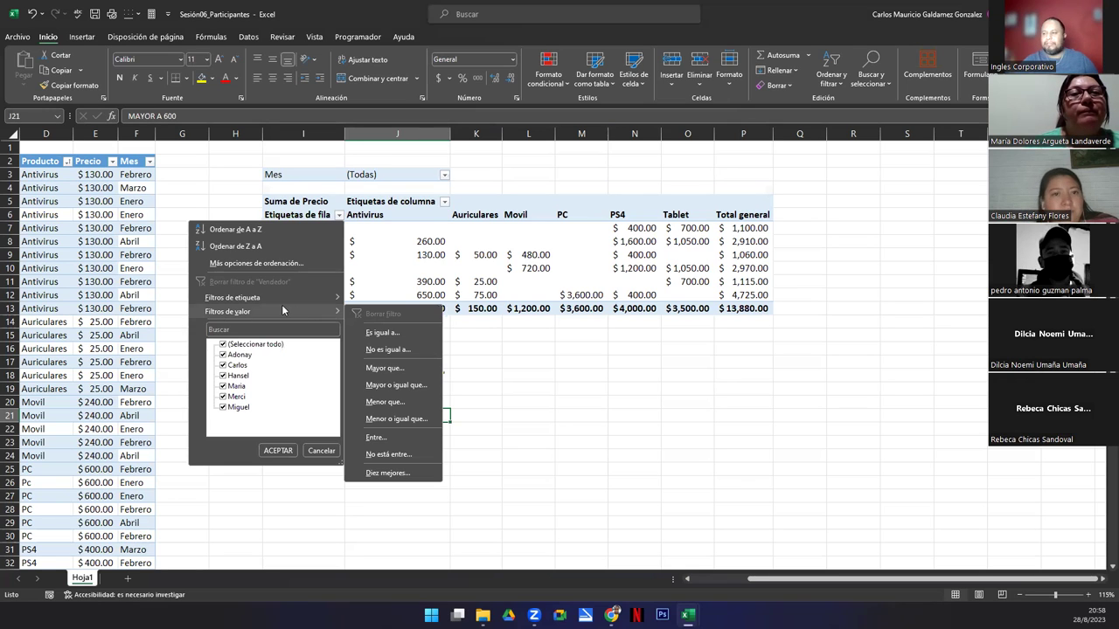
mouse_move(273, 300)
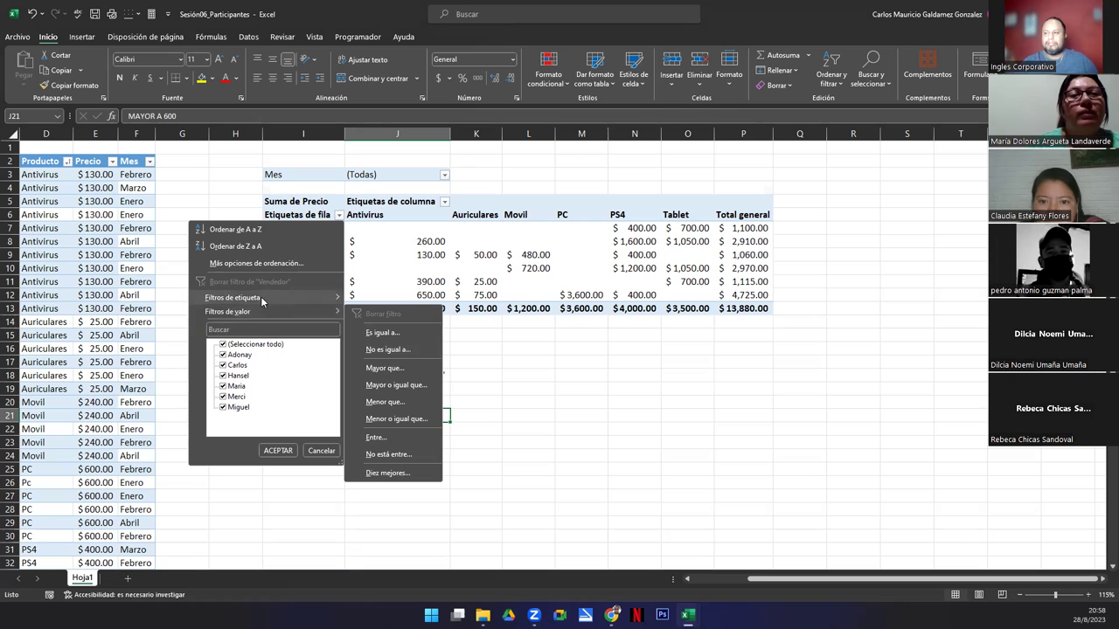
mouse_move(224, 308)
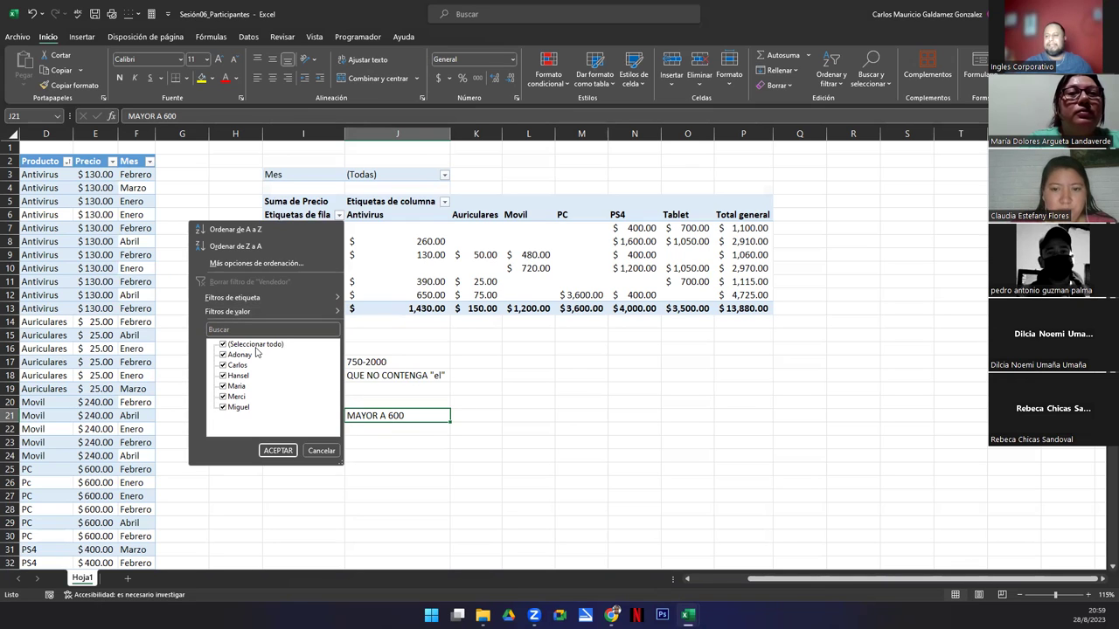
key("Tab")
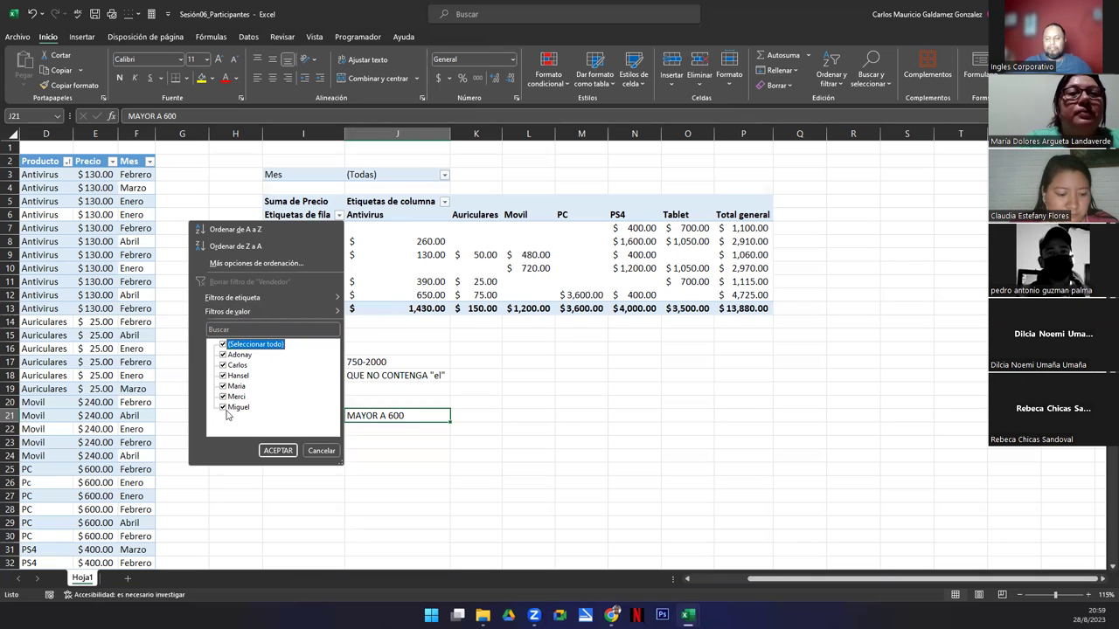
left_click(258, 346)
left_click(255, 344)
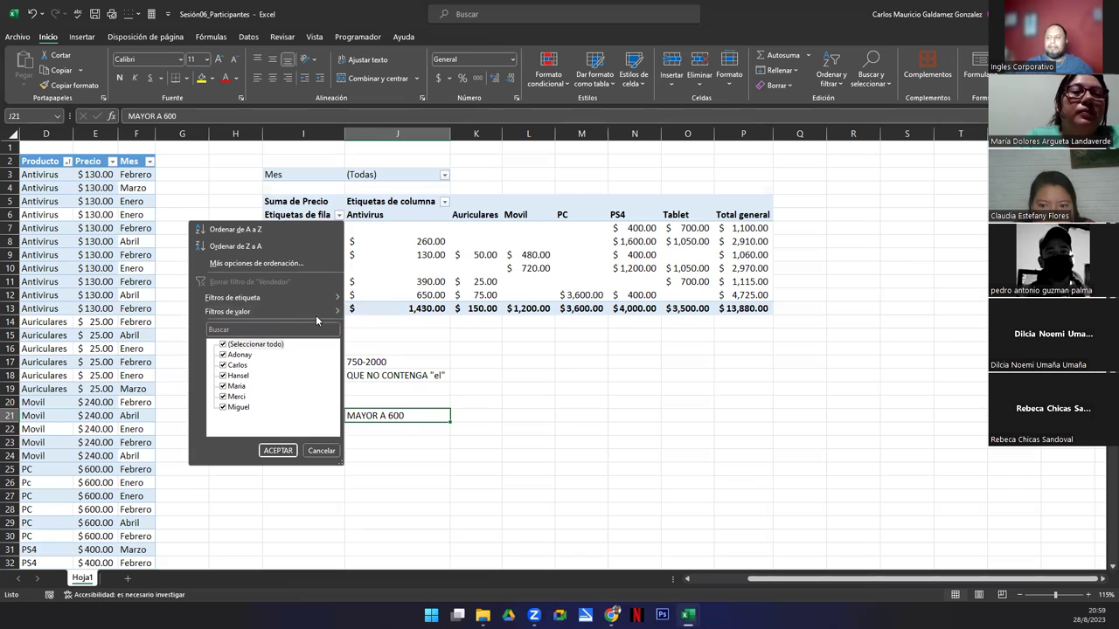
mouse_move(336, 316)
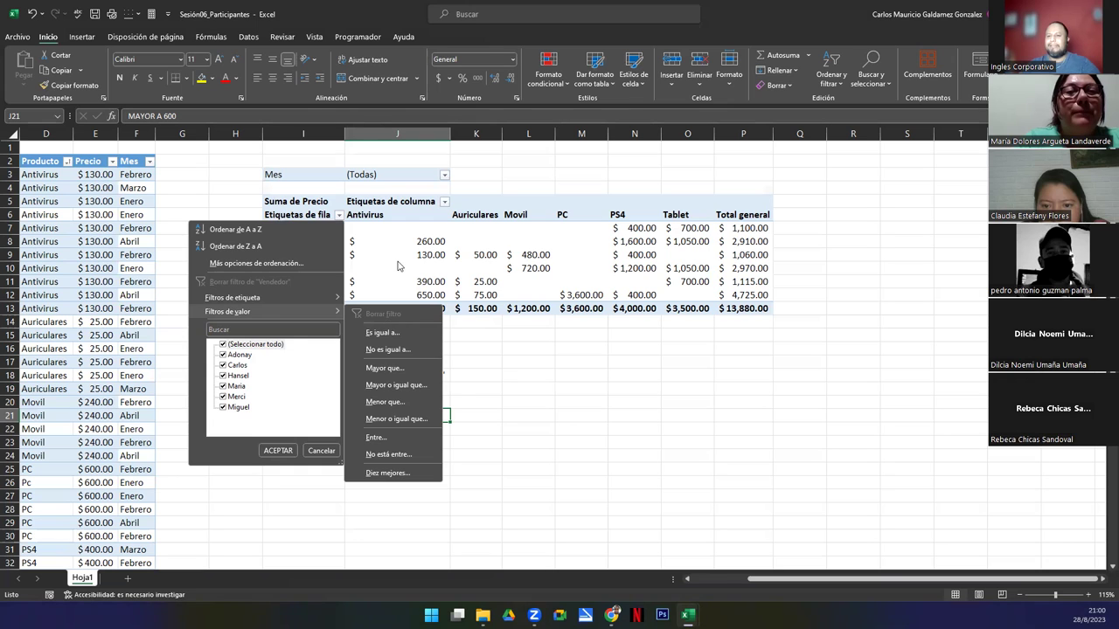
left_click(397, 262)
Inspect the Antivirus amounts in J10 to J12 and recheck the value filter conditions for Vendedor without applying one.
left_click(398, 264)
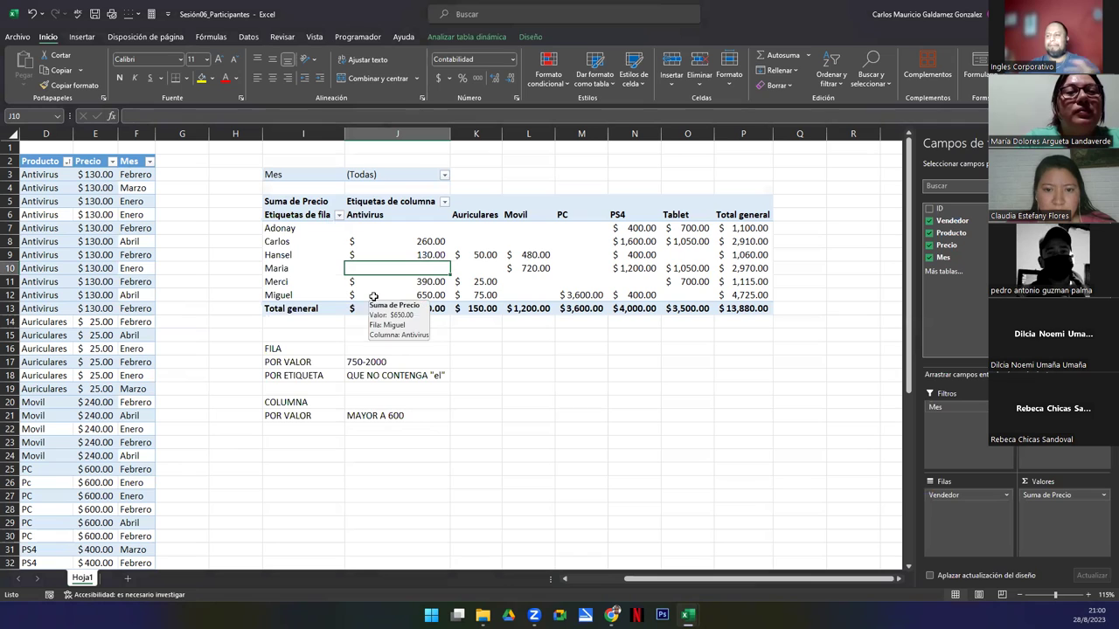
left_click(370, 280)
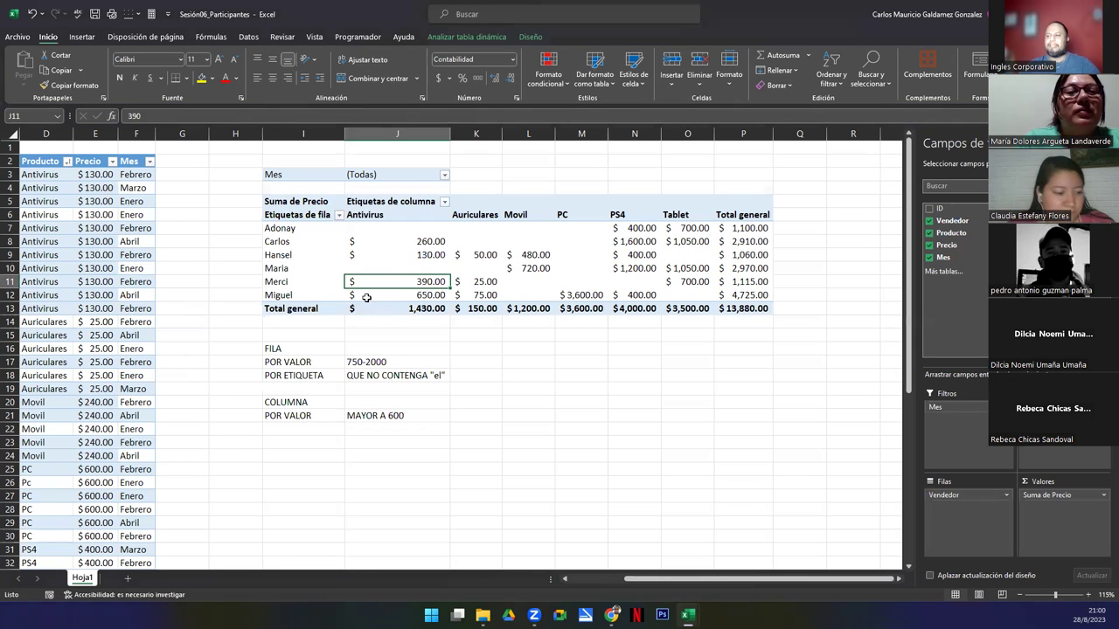
left_click(365, 295)
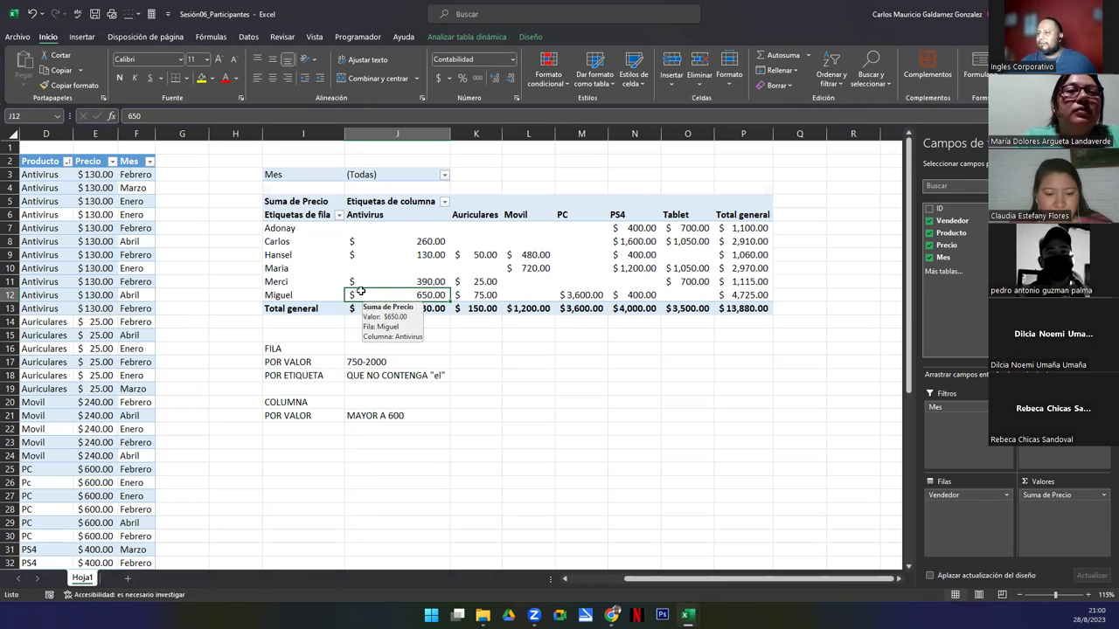
left_click(339, 215)
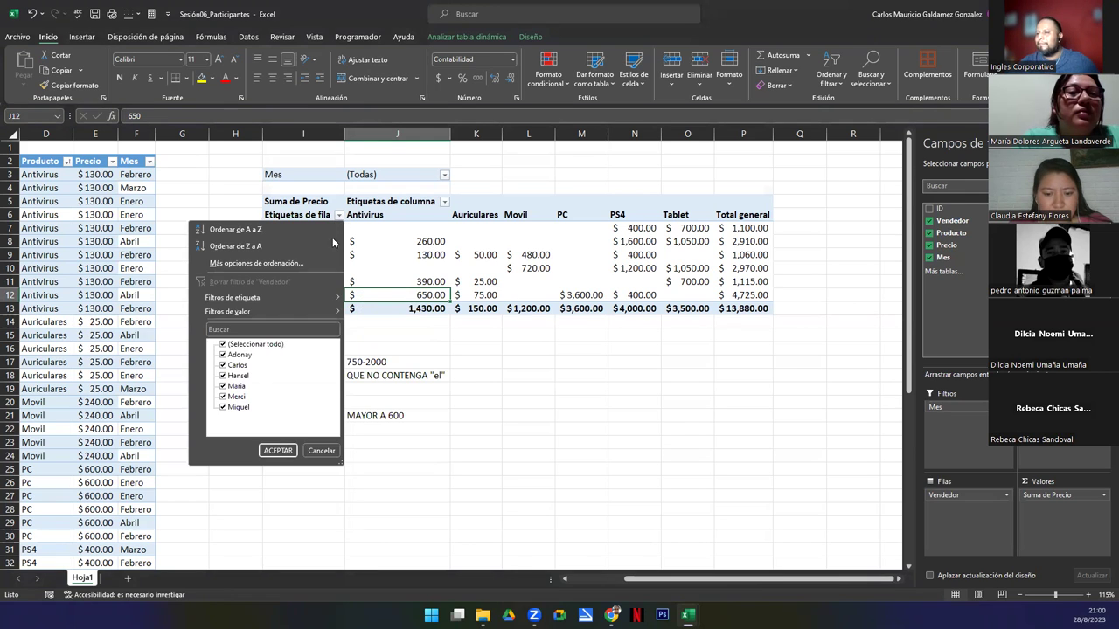
mouse_move(324, 308)
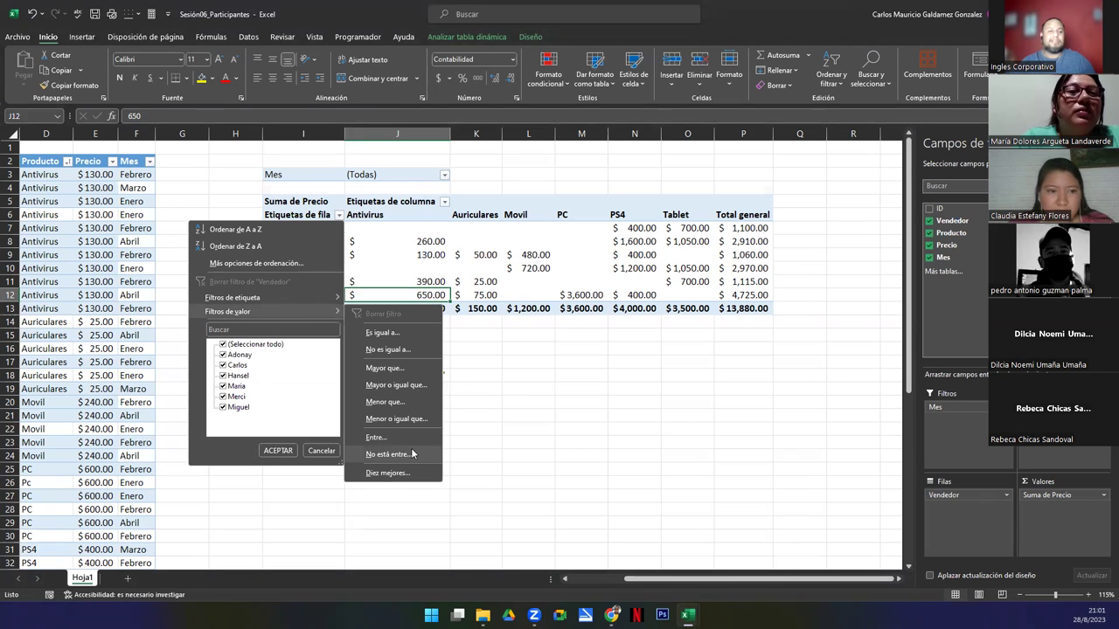
left_click(323, 451)
left_click(363, 340)
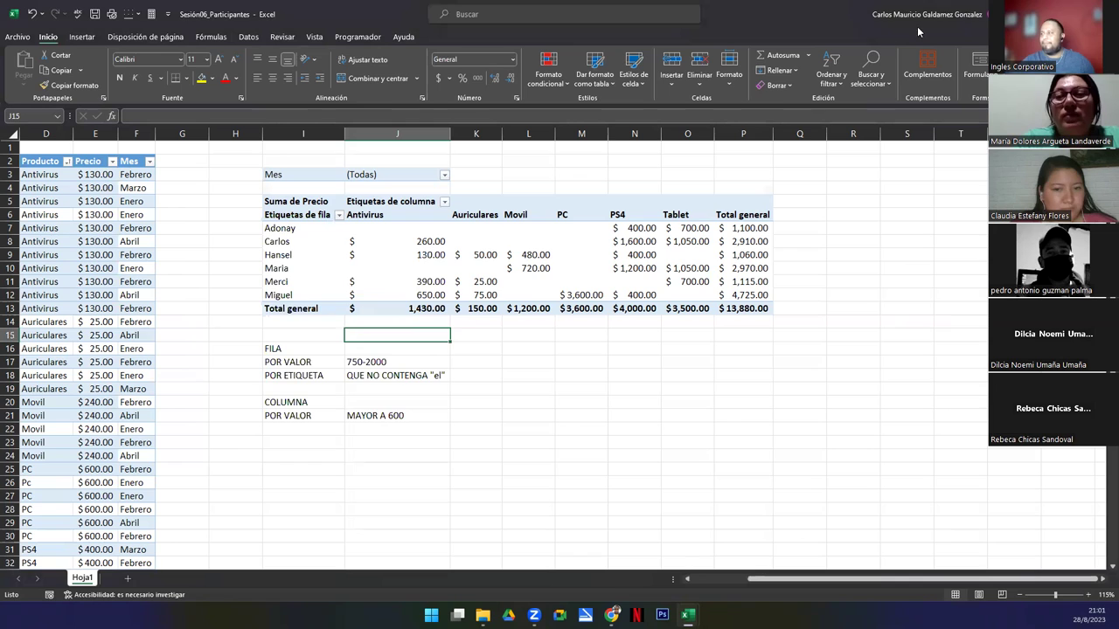
Switch to the TDGD-Sesión06 presentation in the browser, show the CONSULTAS slide full screen and advance to the following slide.
key("super+Down")
key("super+Down")
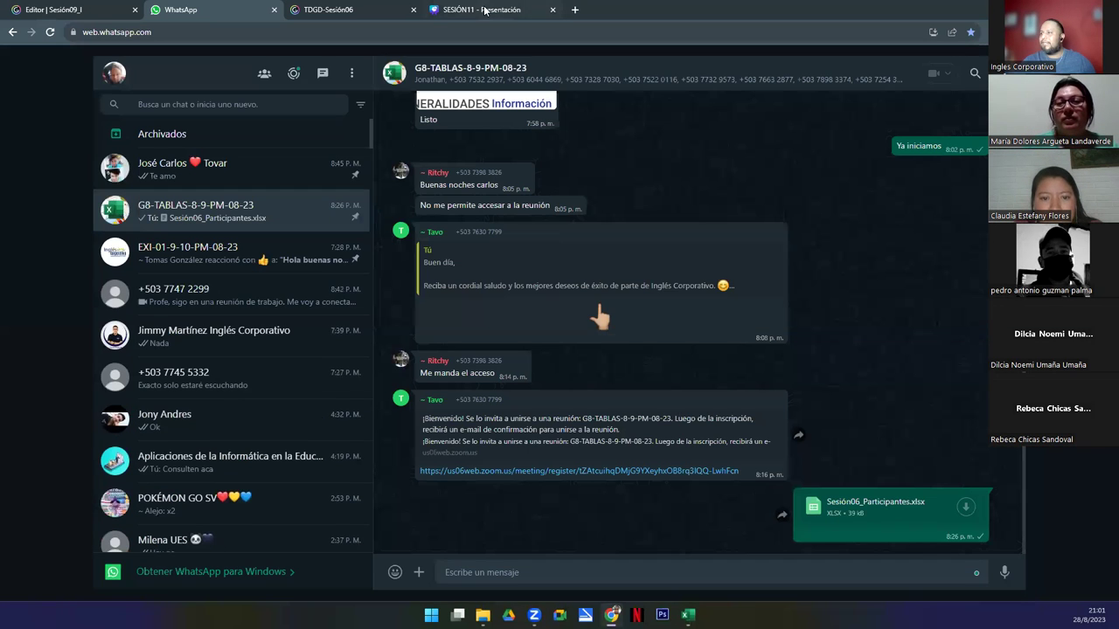
left_click(481, 10)
left_click(322, 10)
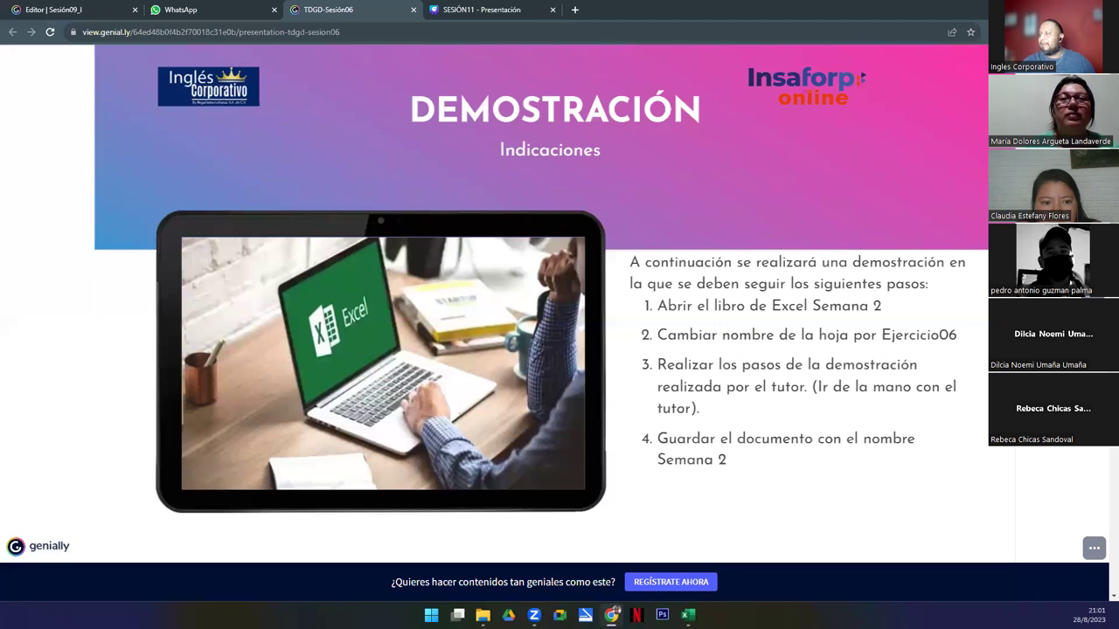
key("Right")
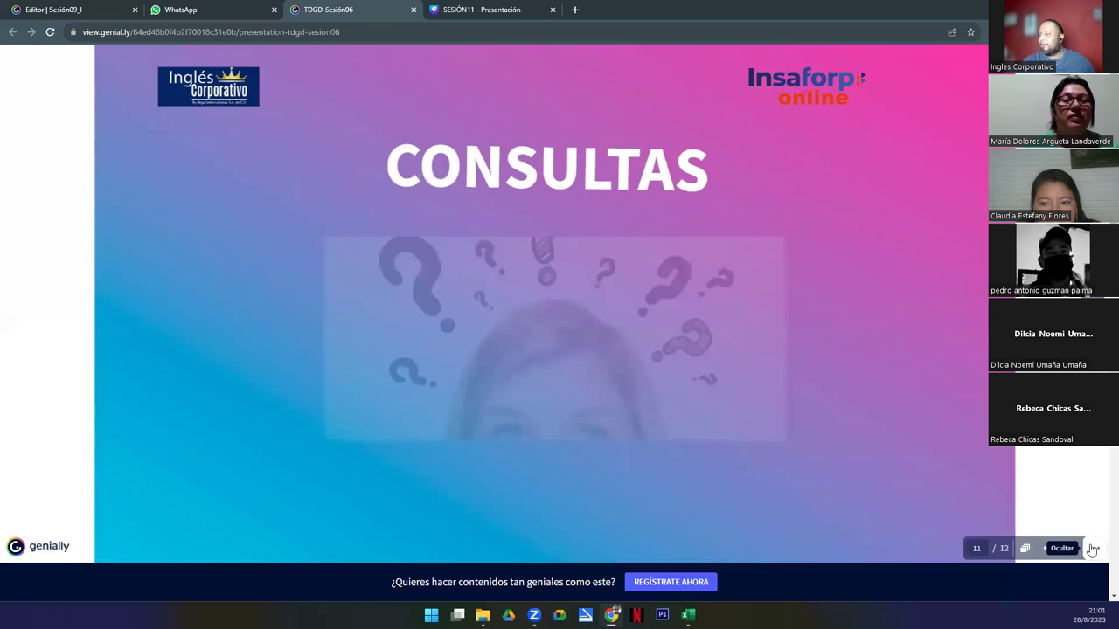
left_click(1071, 551)
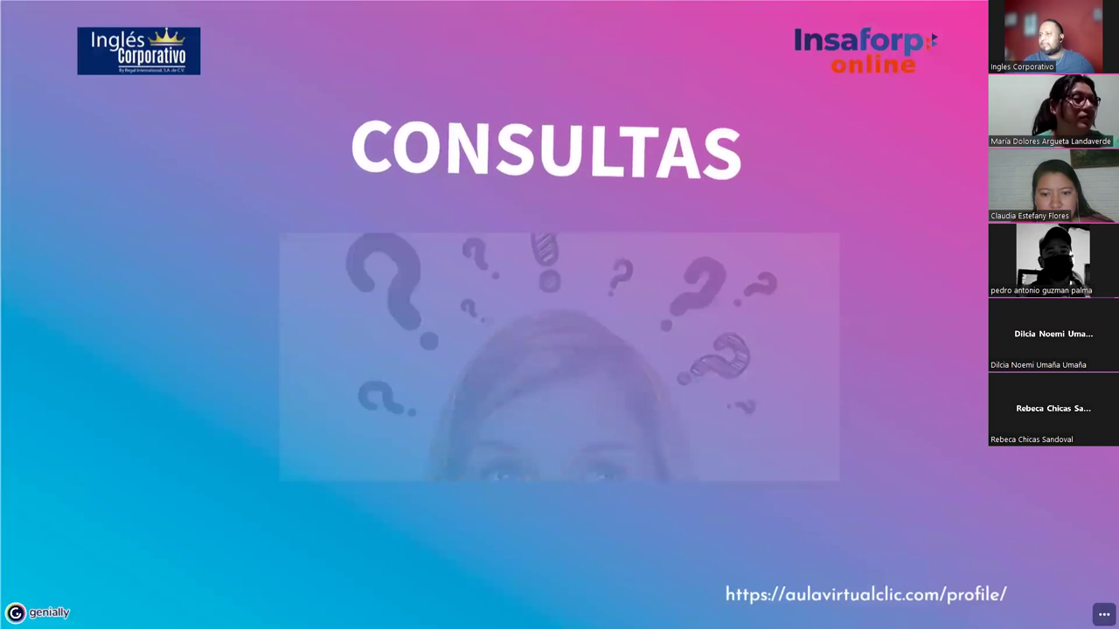
key("Right")
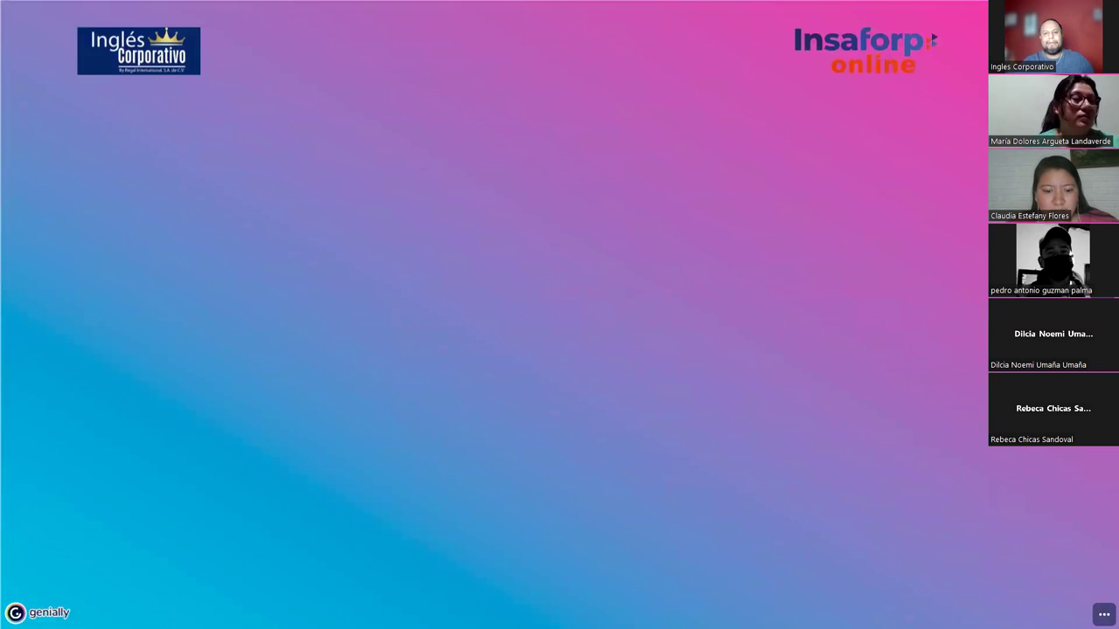